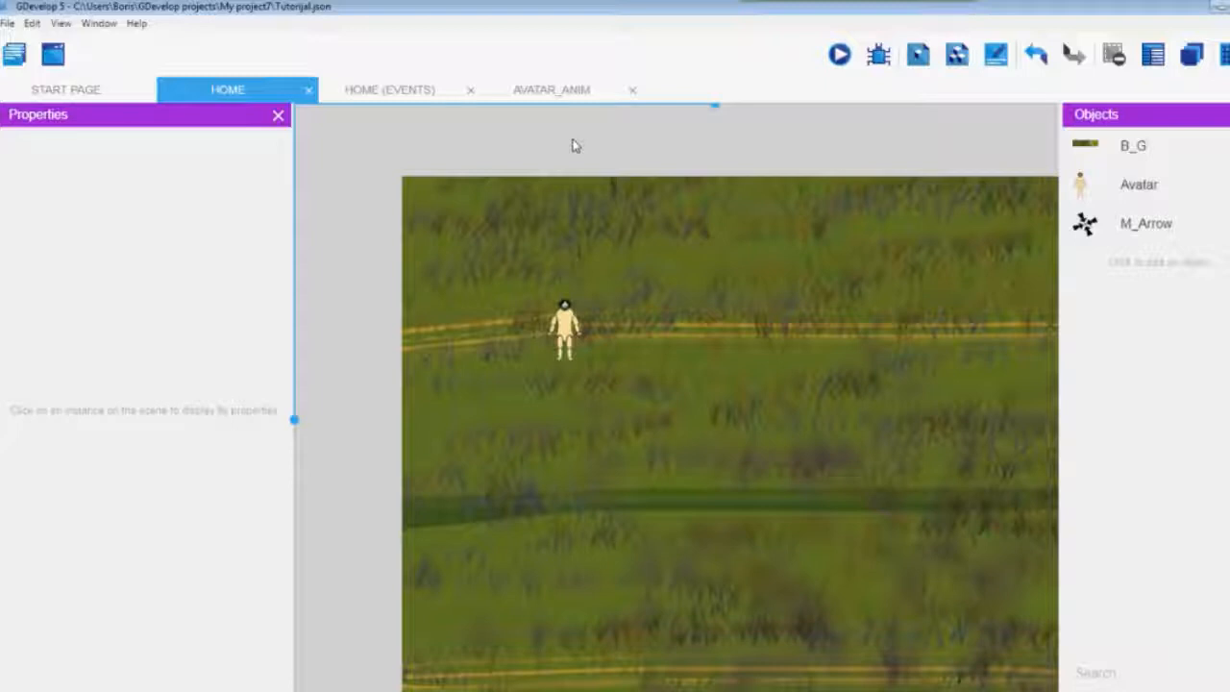
pyautogui.scroll(1, 571, 137)
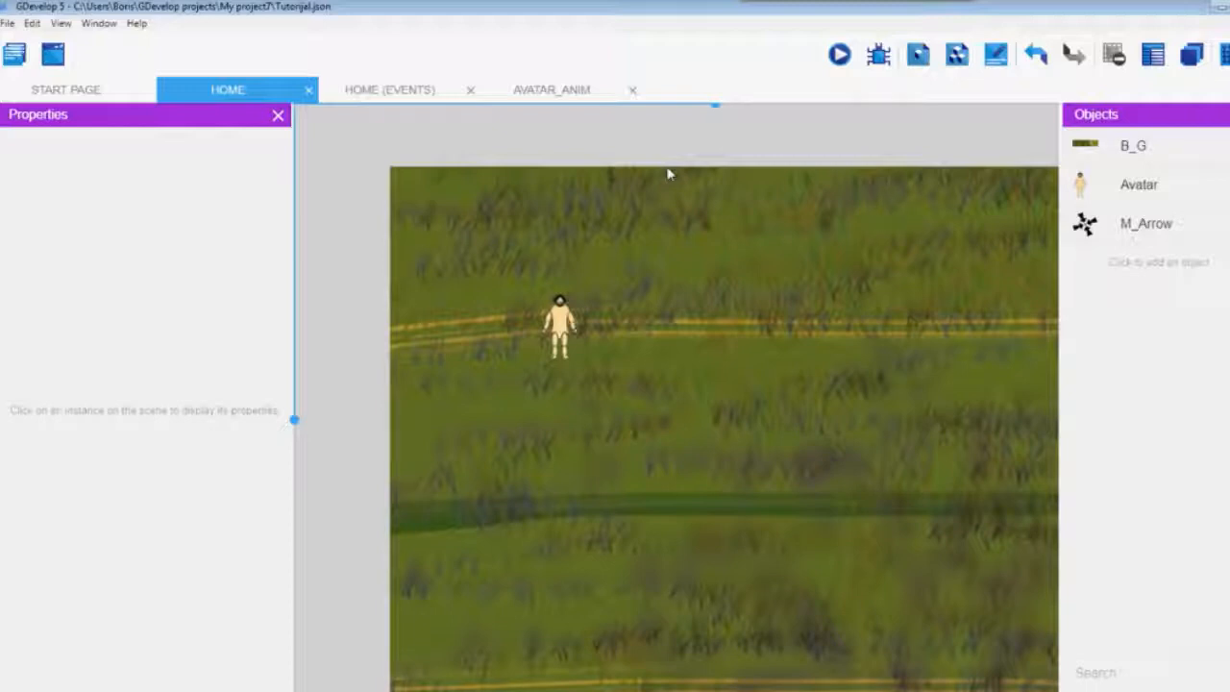
pyautogui.scroll(-5, 670, 174)
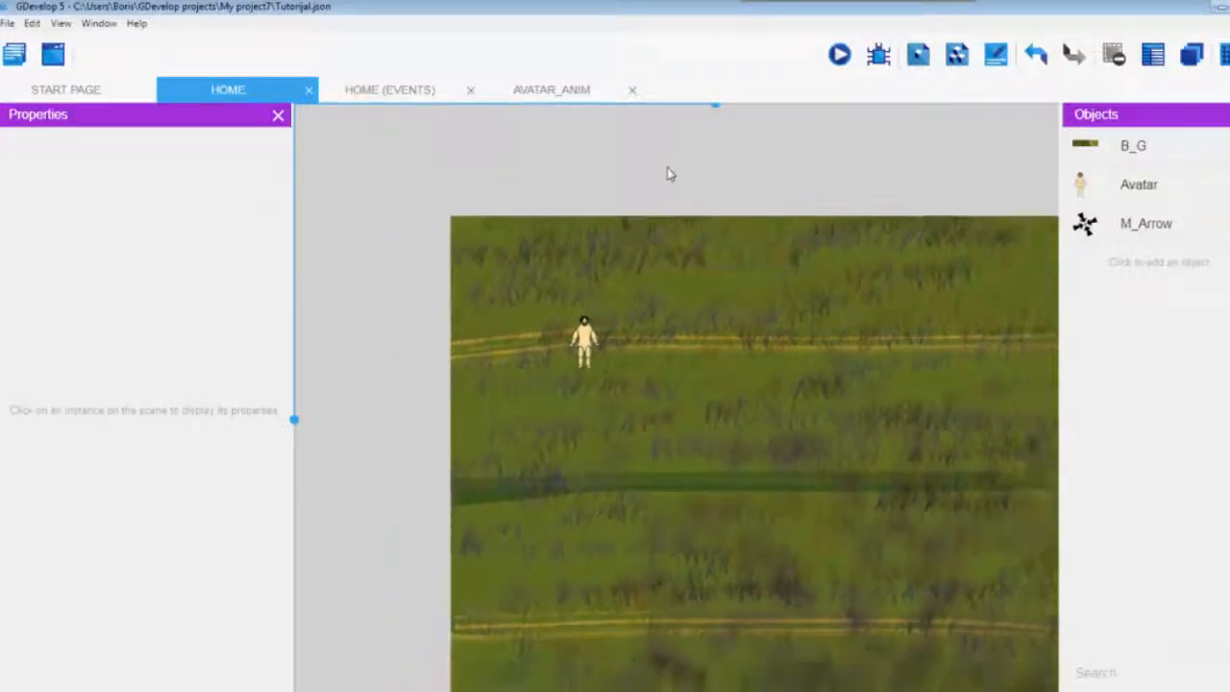
pyautogui.scroll(-5, 670, 174)
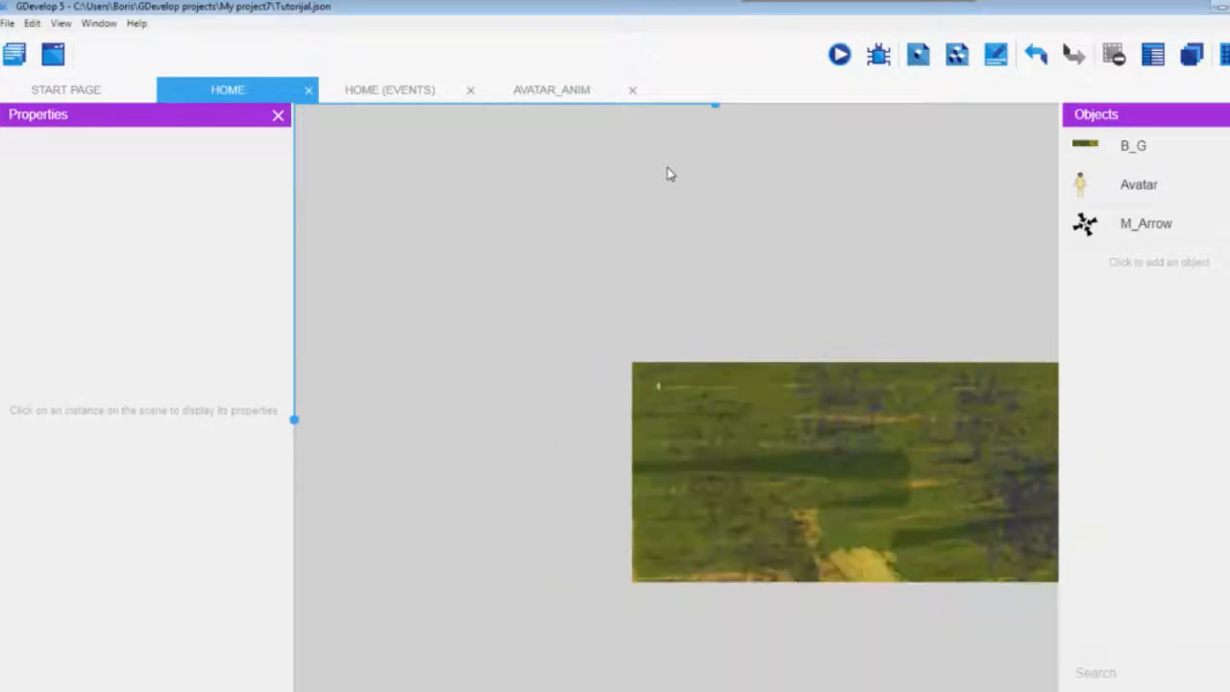
pyautogui.scroll(-3, 670, 174)
pyautogui.scroll(1, 670, 174)
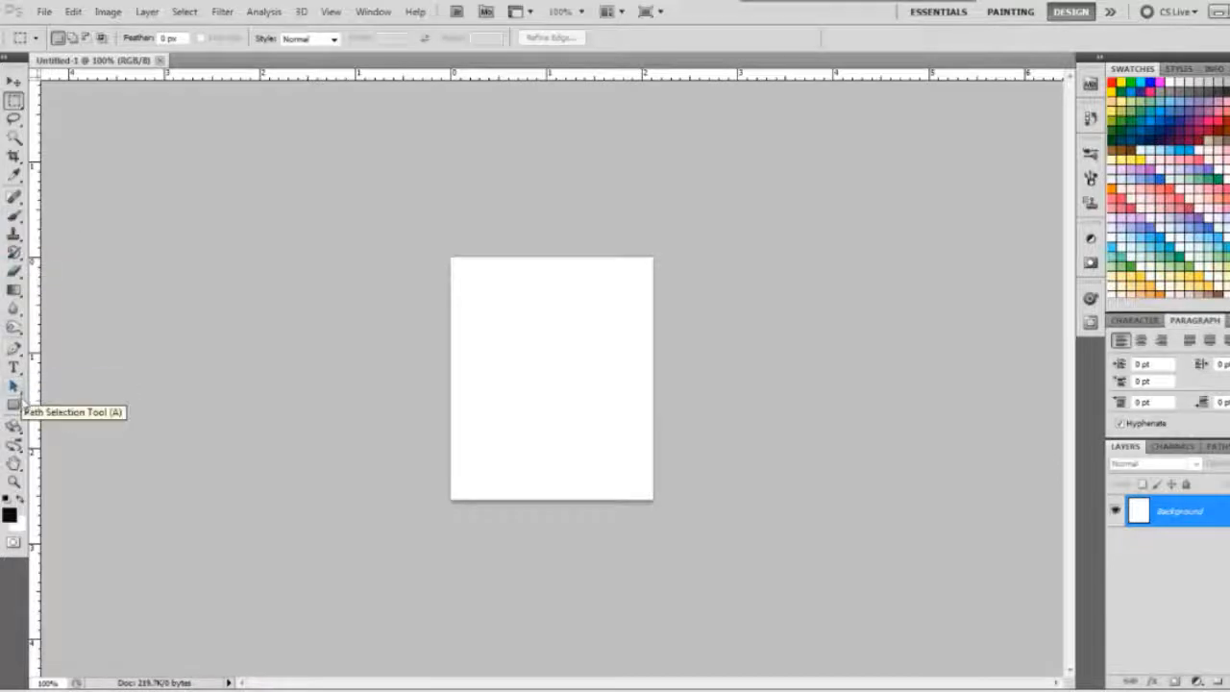
# In Photoshop, draw a black rounded rectangle with a 10 px radius covering nearly the whole canvas, and delete the Background layer
pyautogui.click(14, 404)
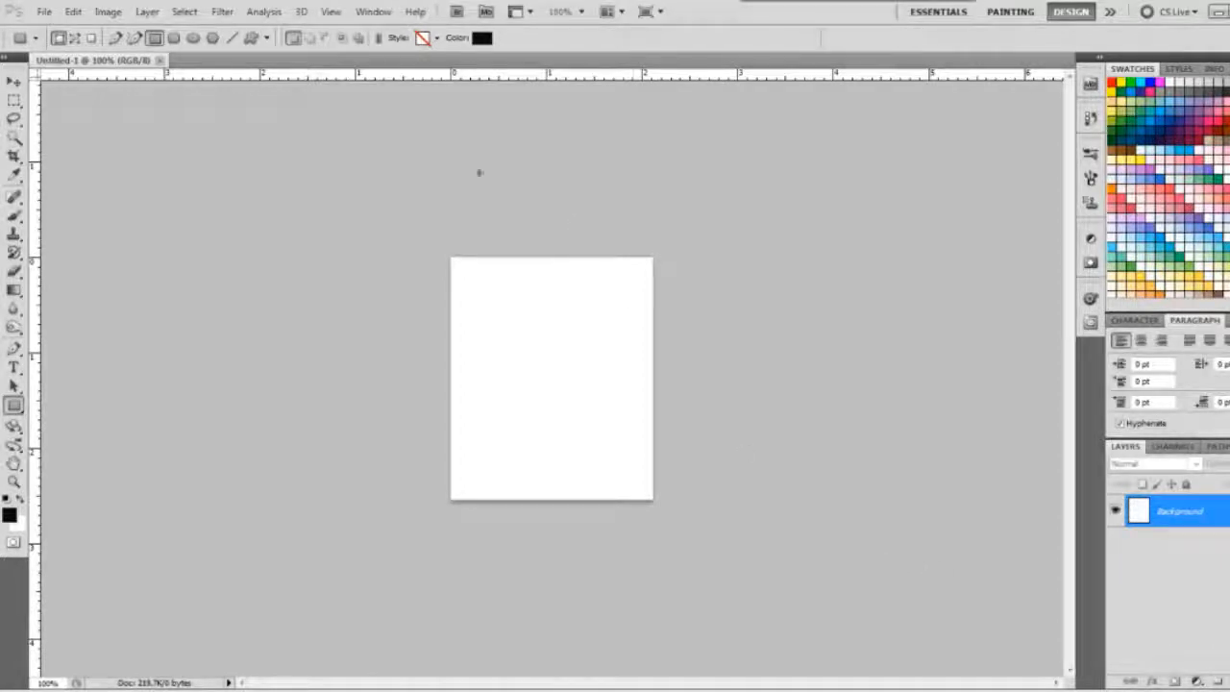
pyautogui.click(13, 221)
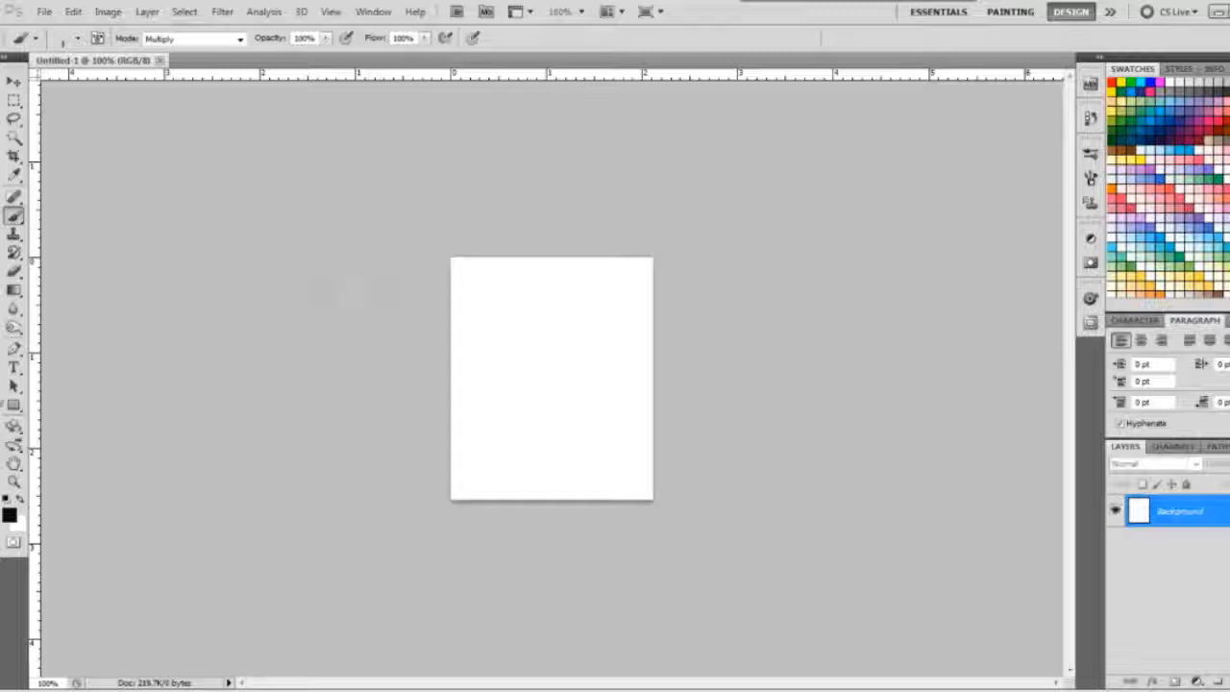
pyautogui.click(13, 405)
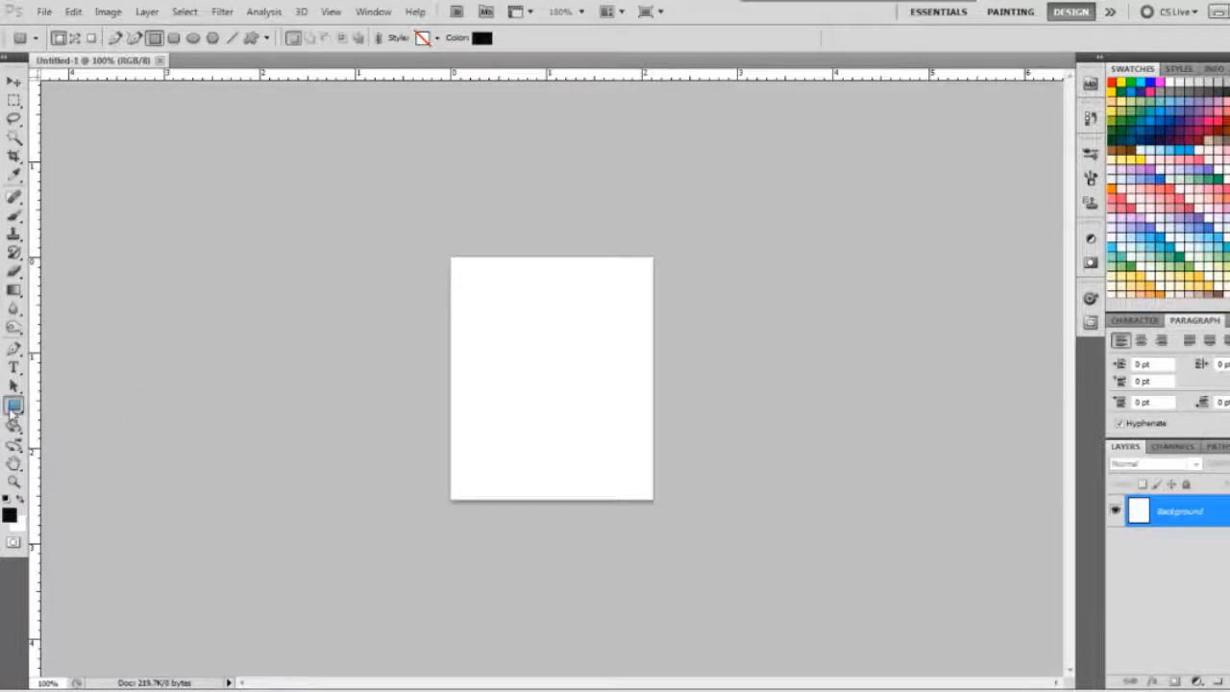
pyautogui.click(13, 404)
pyautogui.click(91, 419)
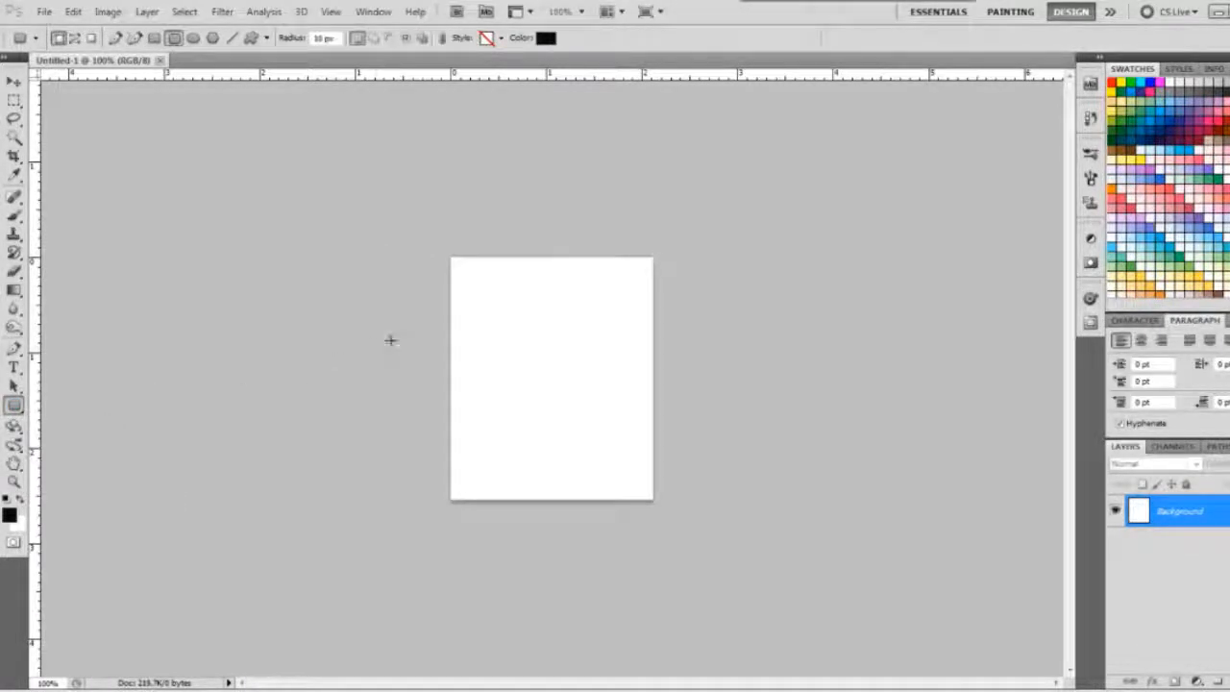
pyautogui.moveTo(457, 260); pyautogui.dragTo(643, 496)
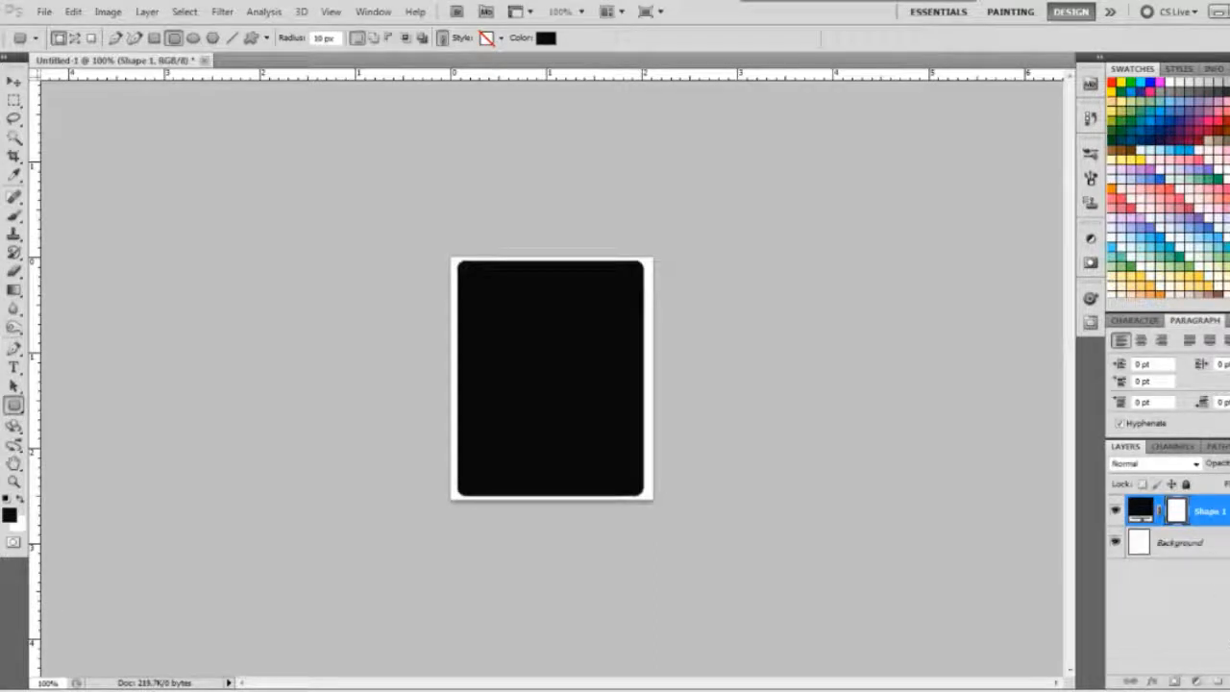
pyautogui.moveTo(1180, 543); pyautogui.dragTo(1229, 681)
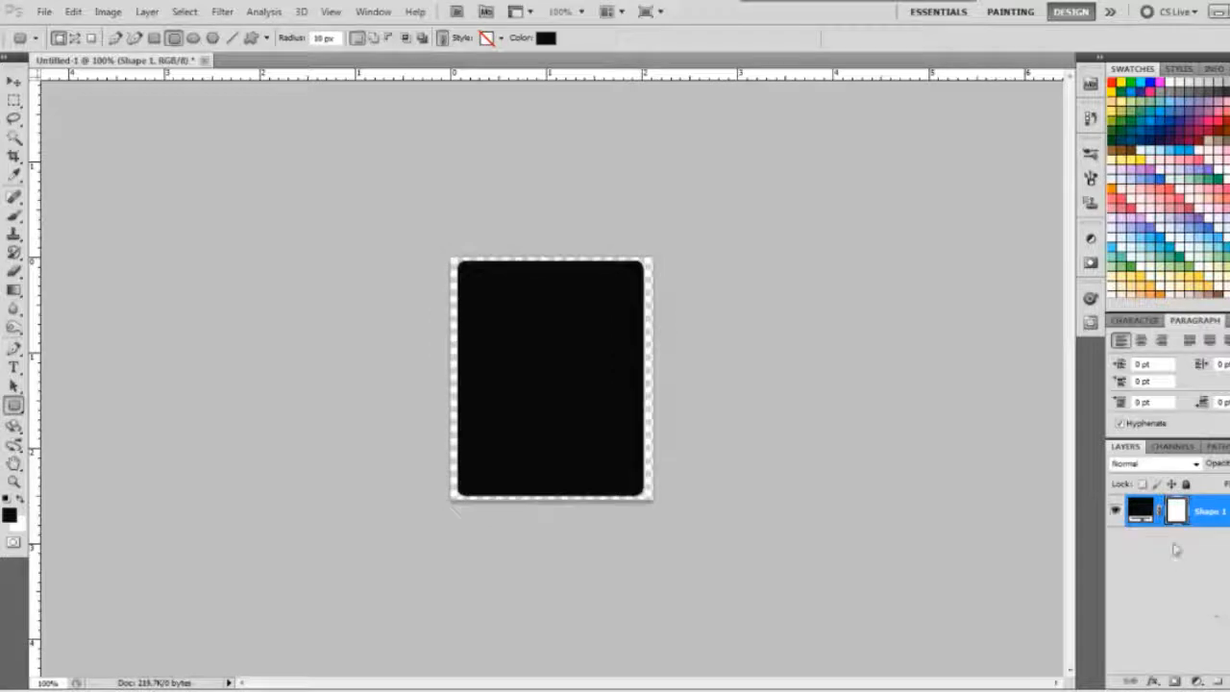
# Change the rounded rectangle's fill to the light beige colour f3ddaa
pyautogui.doubleClick(1145, 512)
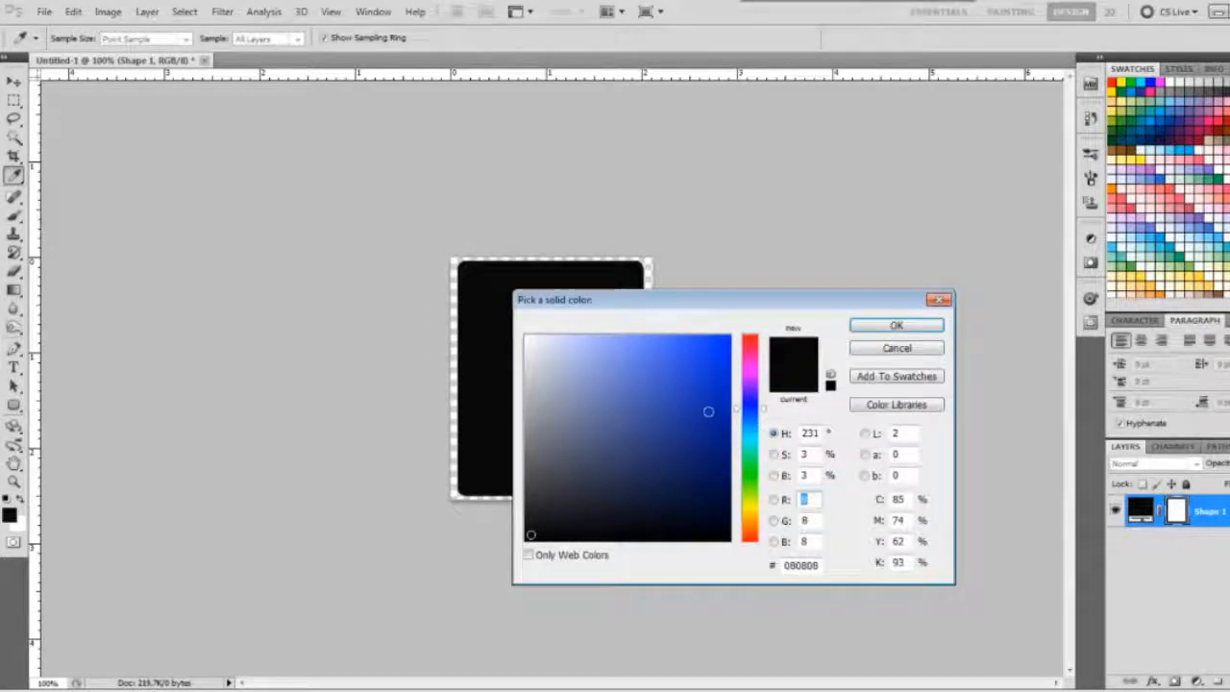
pyautogui.click(754, 522)
pyautogui.moveTo(756, 526); pyautogui.dragTo(756, 530)
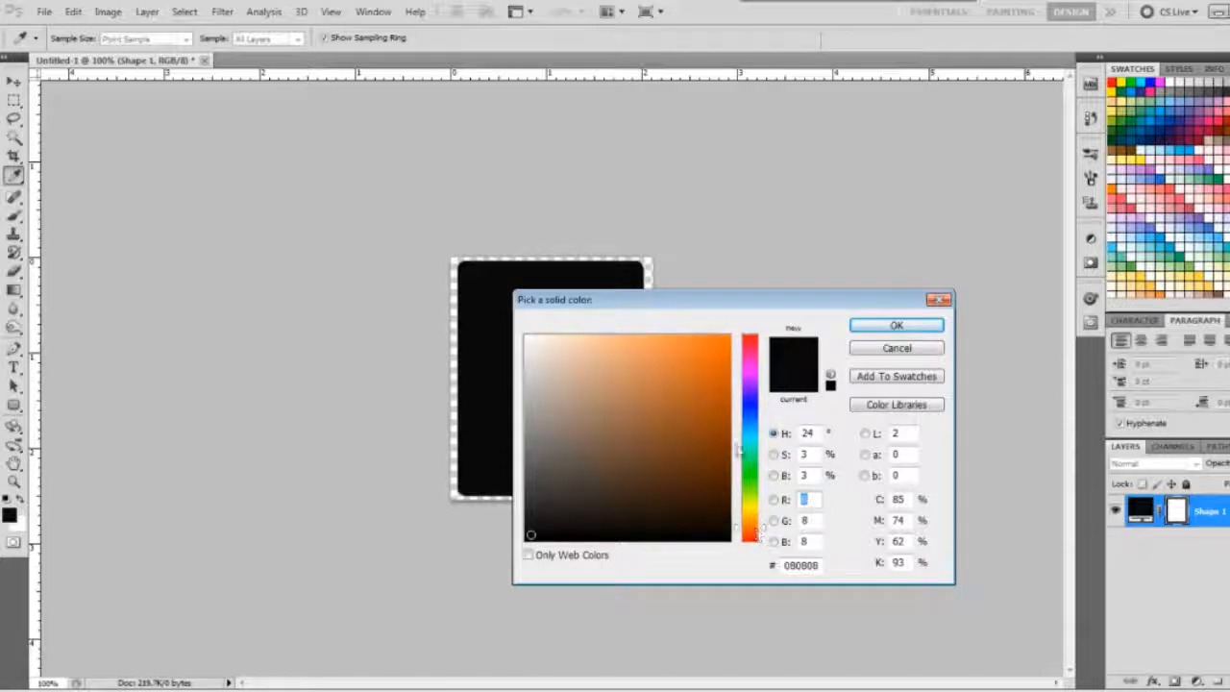
pyautogui.click(630, 344)
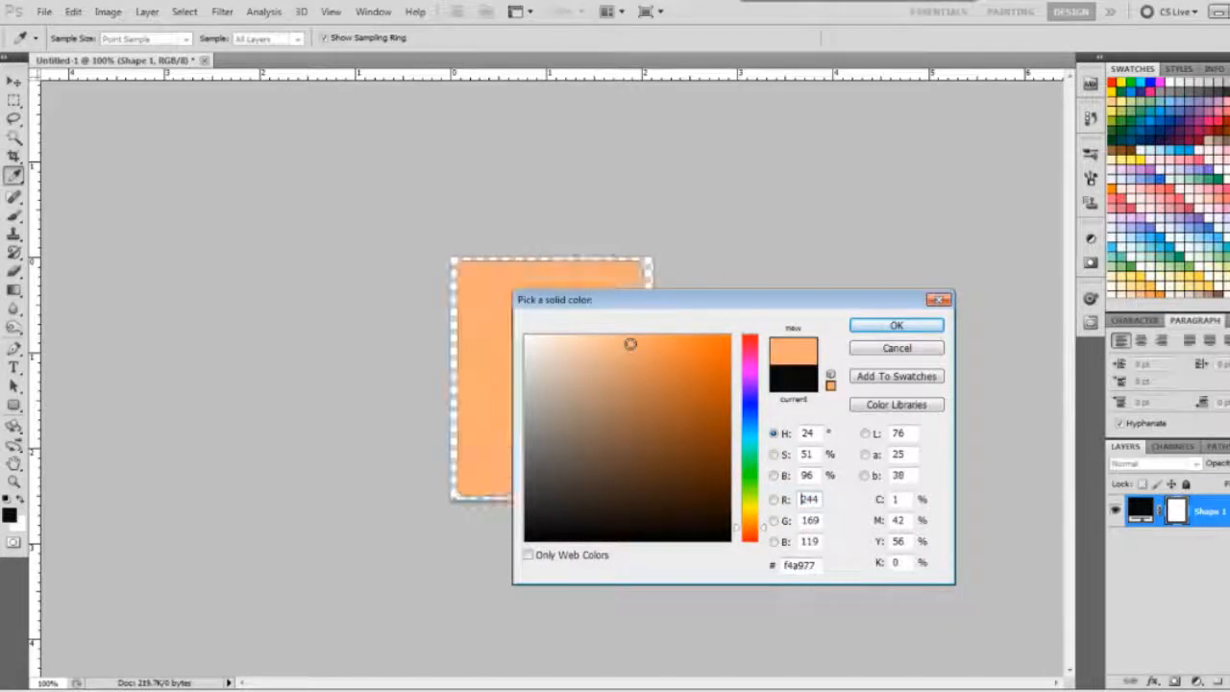
pyautogui.click(754, 536)
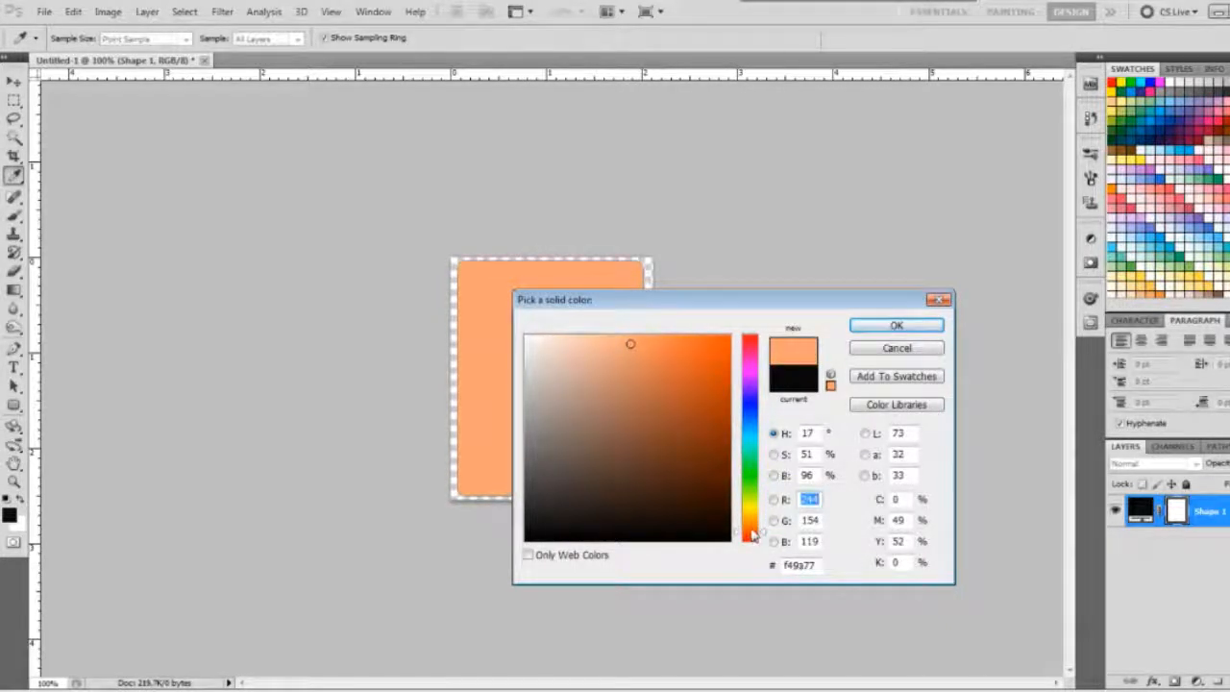
pyautogui.click(755, 517)
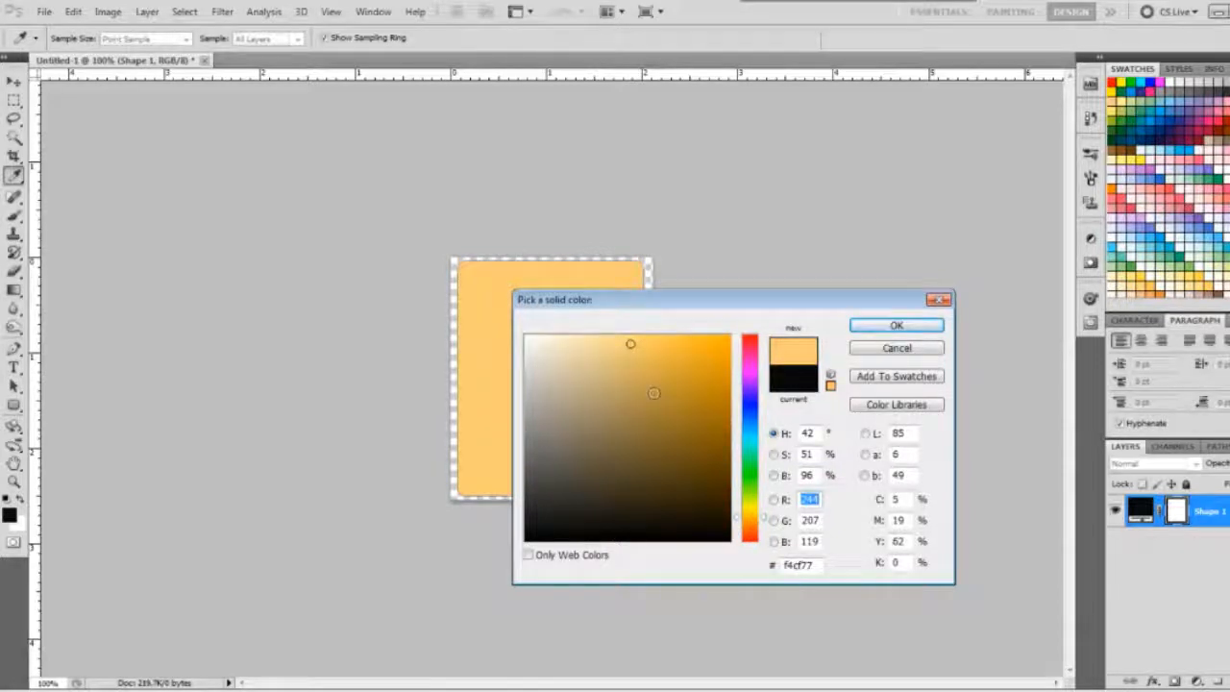
pyautogui.click(586, 345)
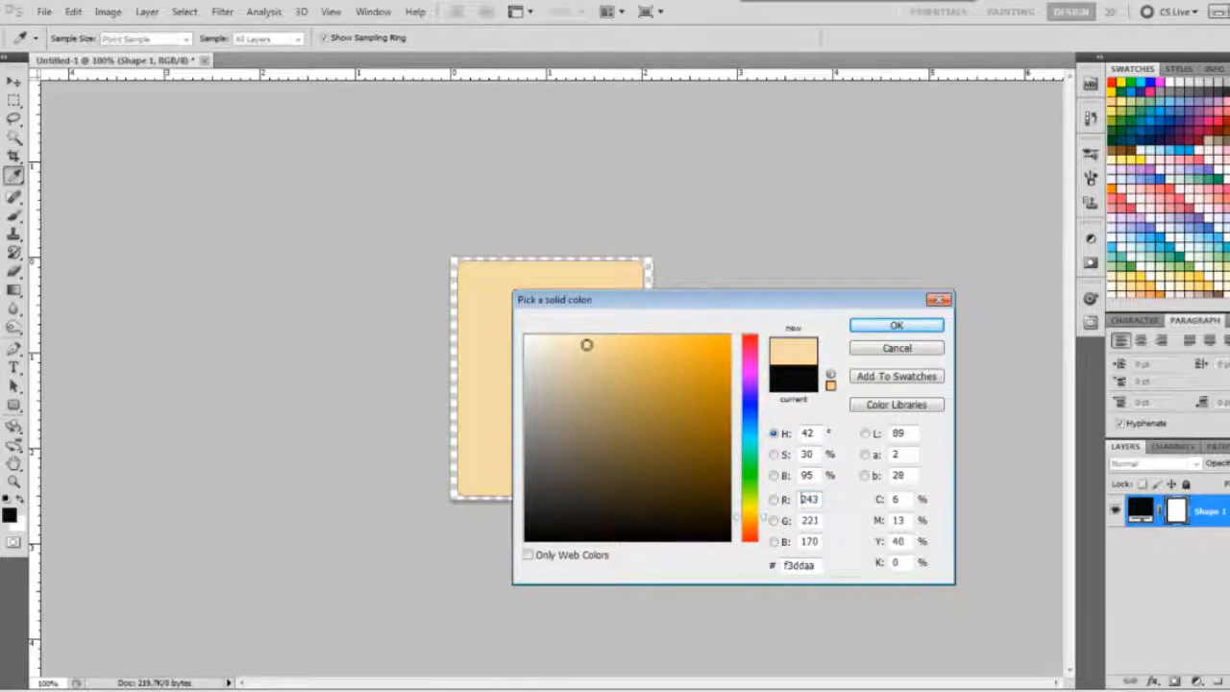
pyautogui.click(863, 328)
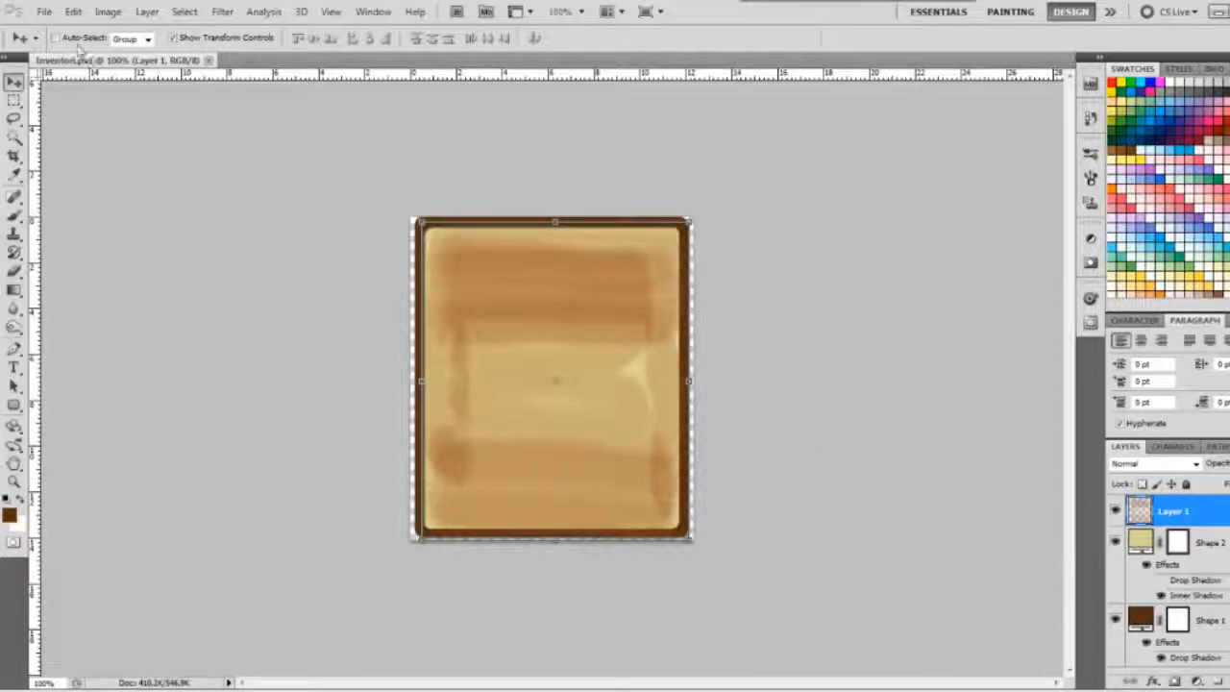
# Create a new document named Drvo 1, 150 pixels wide and 200 pixels high
pyautogui.click(45, 11)
pyautogui.click(44, 30)
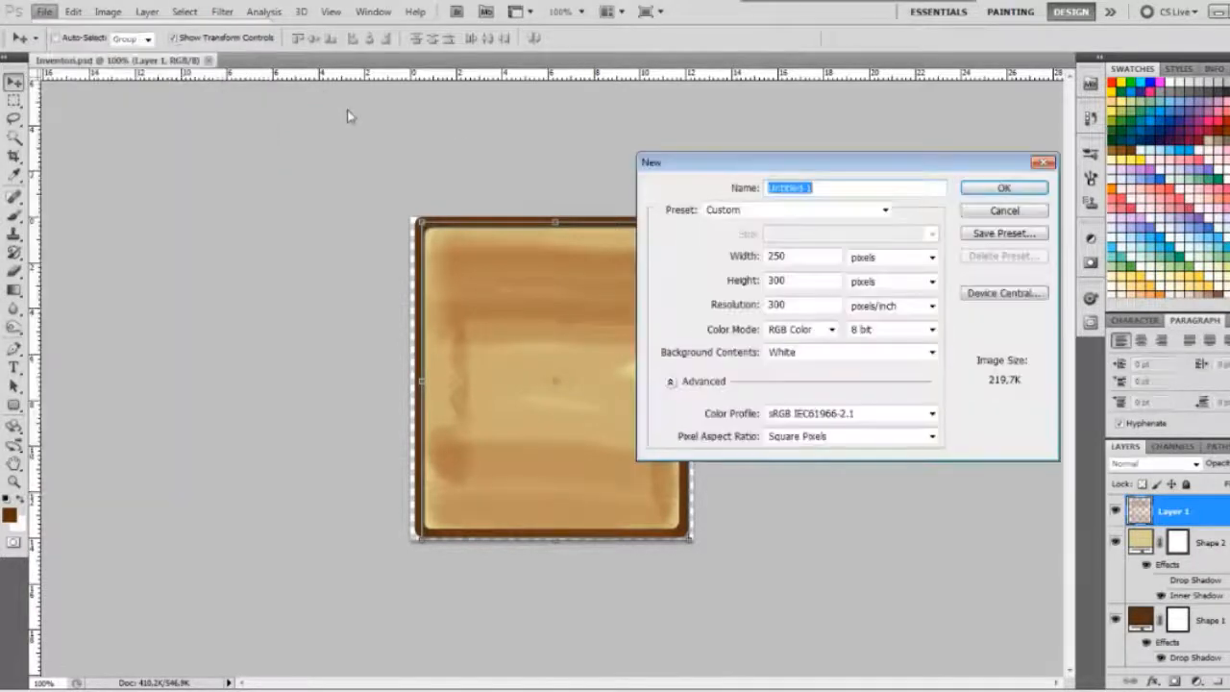
pyautogui.doubleClick(797, 255)
pyautogui.write('150')
pyautogui.doubleClick(797, 279)
pyautogui.write('200')
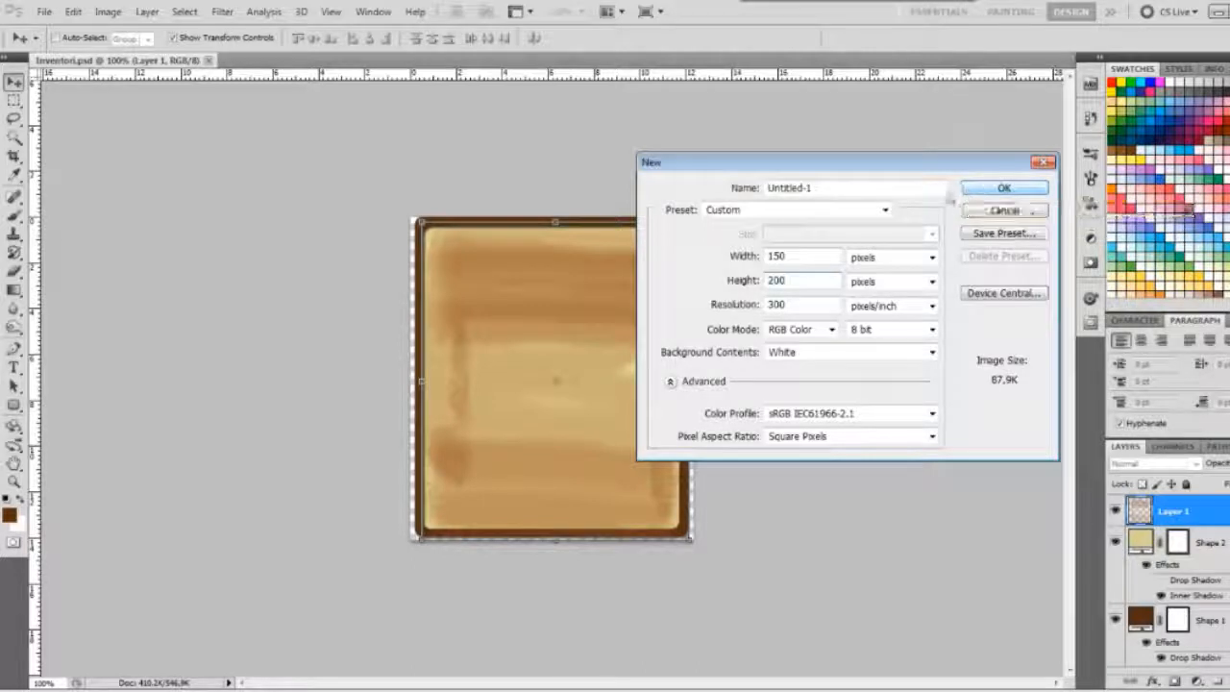
pyautogui.click(899, 190)
pyautogui.press('BackSpace')
pyautogui.press('BackSpace')
pyautogui.press('BackSpace')
pyautogui.press('BackSpace')
pyautogui.press('BackSpace')
pyautogui.press('BackSpace')
pyautogui.press('BackSpace')
pyautogui.press('BackSpace')
pyautogui.press('BackSpace')
pyautogui.press('BackSpace')
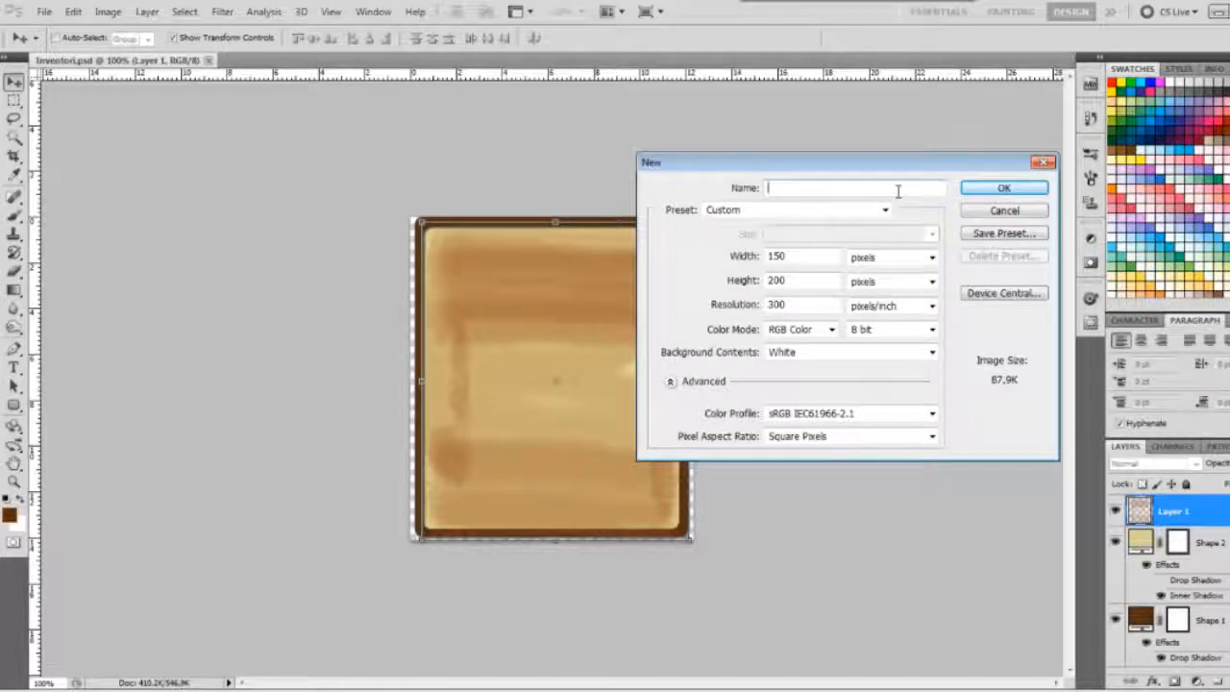
pyautogui.write('Drvo 1')
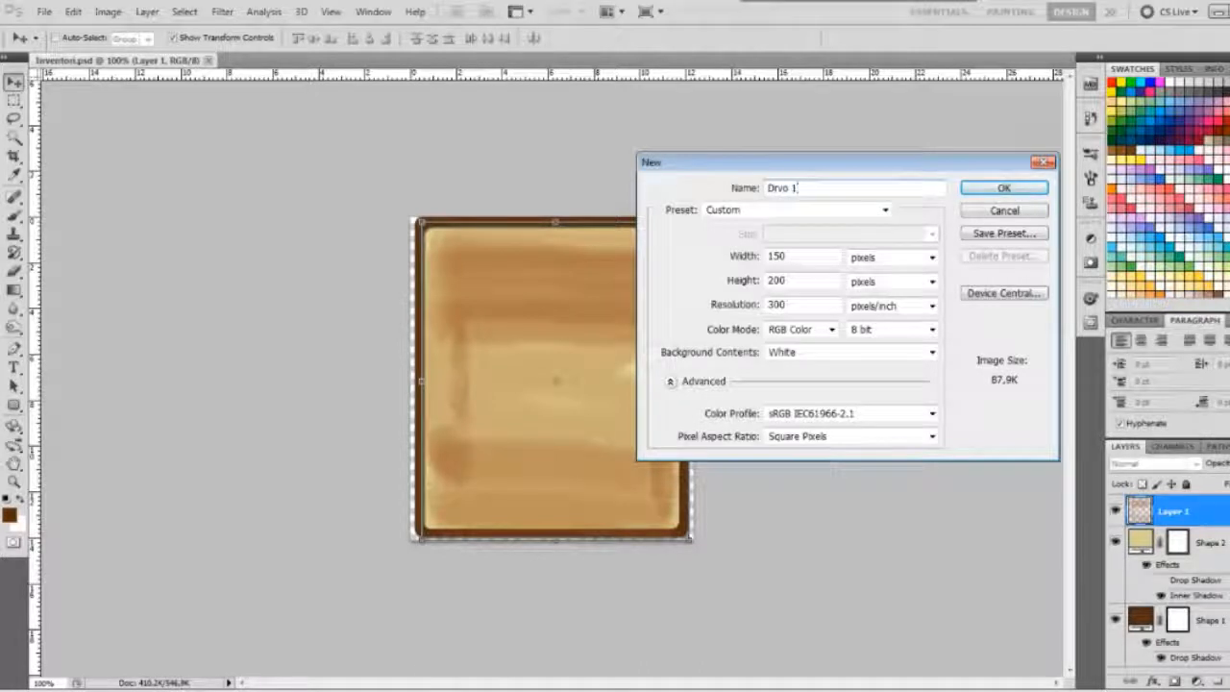
pyautogui.click(1004, 187)
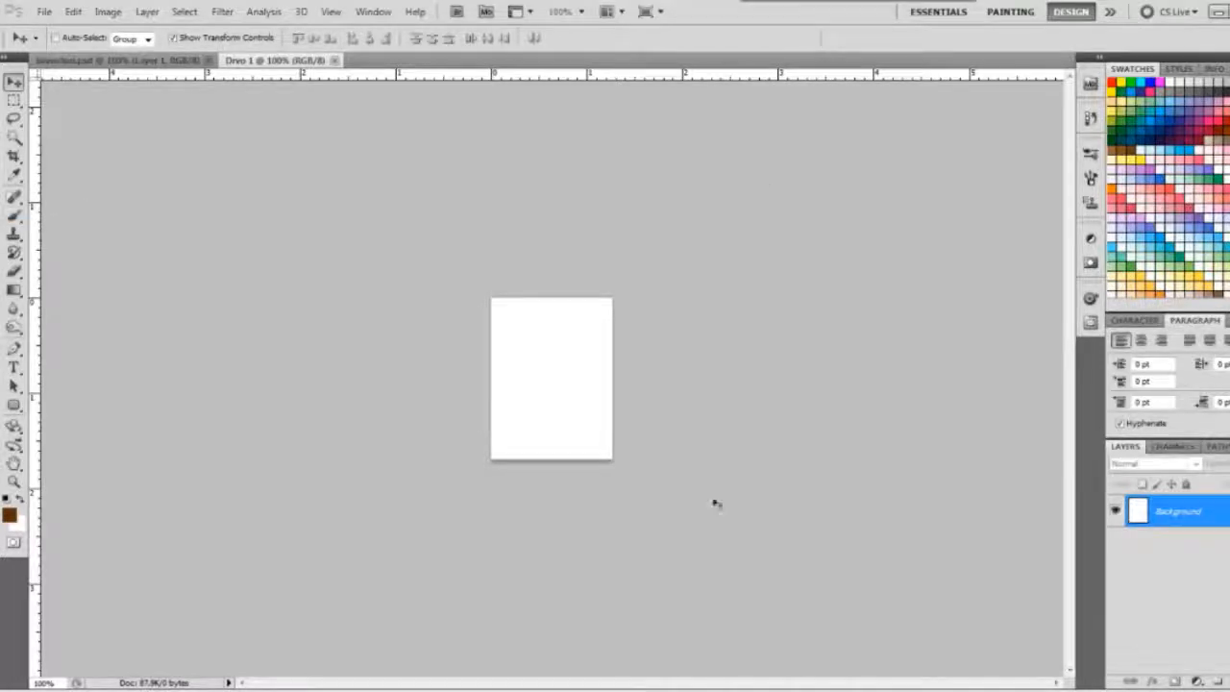
# On a new layer, paint a brown tree trunk in the canvas's lower half with a small soft round brush at 0% hardness
pyautogui.hotkey('ctrl', 'shift', 'alt', 'n')
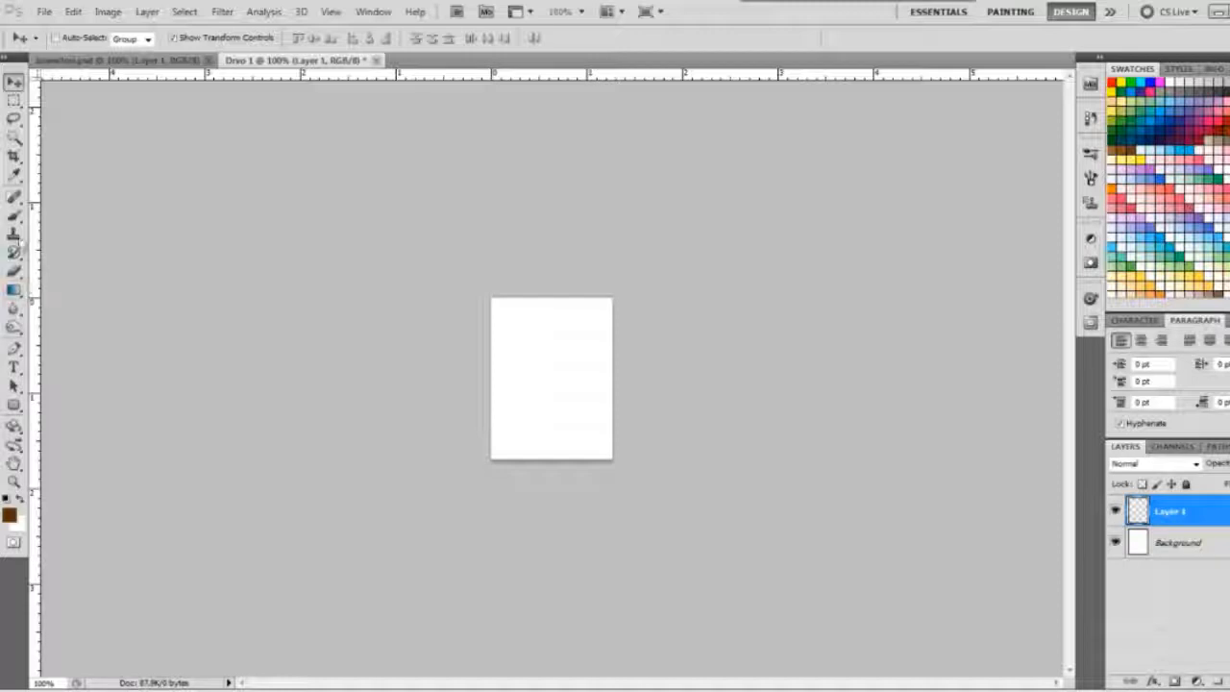
pyautogui.click(14, 216)
pyautogui.click(77, 39)
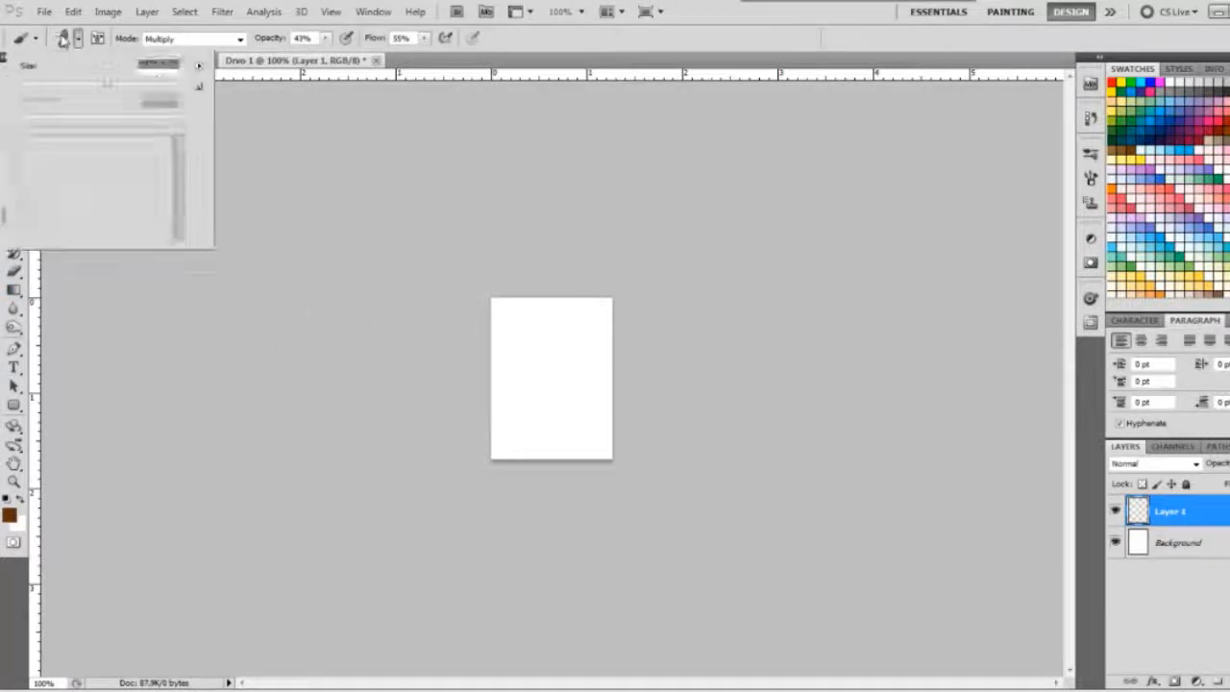
pyautogui.click(29, 150)
pyautogui.click(43, 84)
pyautogui.moveTo(45, 84); pyautogui.dragTo(30, 85)
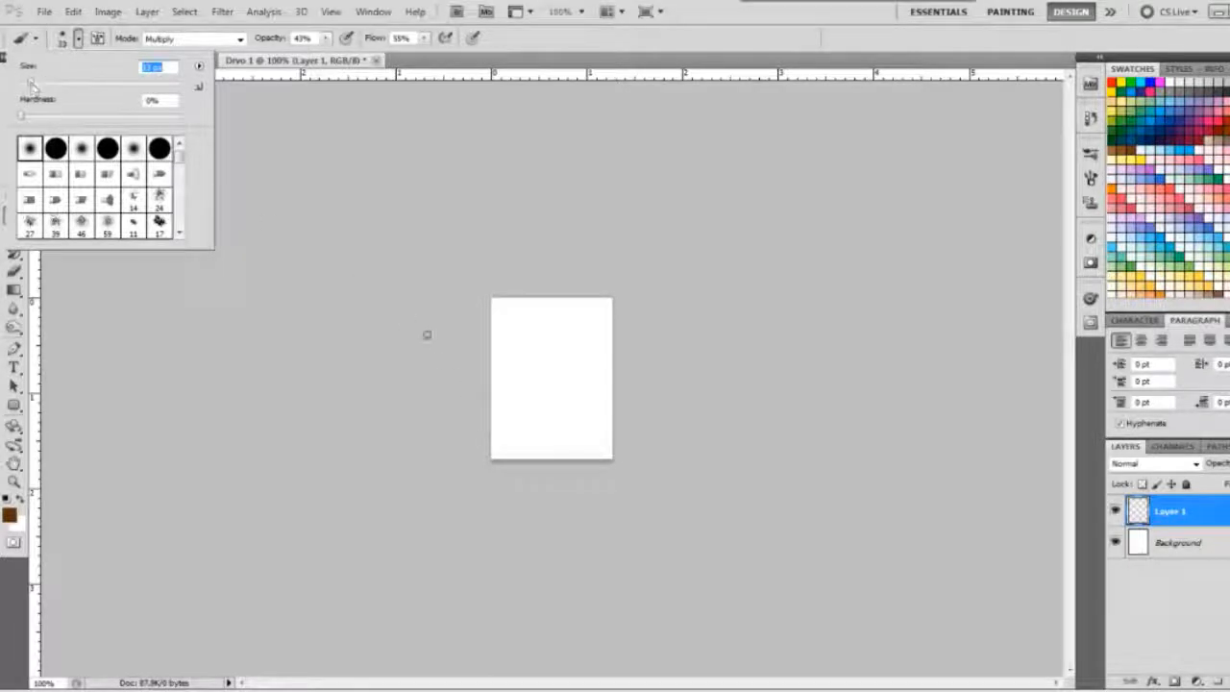
pyautogui.click(308, 227)
pyautogui.keyDown('alt'); pyautogui.scroll(3, 552, 363); pyautogui.keyUp('alt')
pyautogui.keyDown('alt'); pyautogui.scroll(4, 552, 362); pyautogui.keyUp('alt')
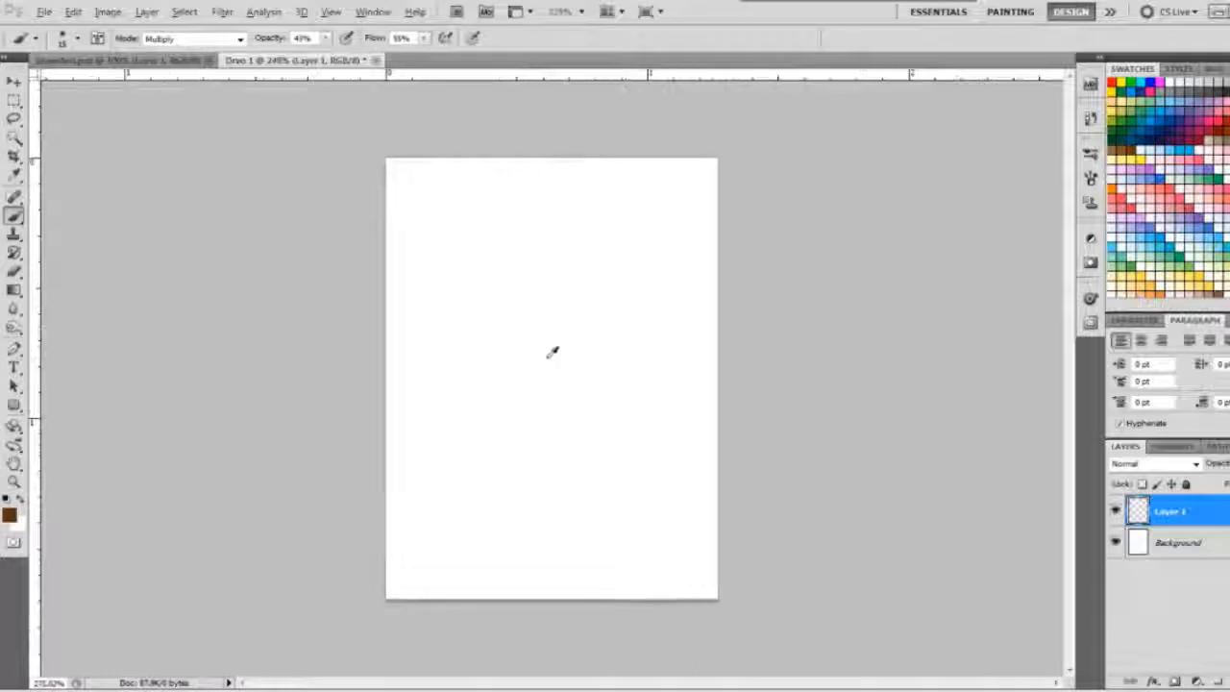
pyautogui.click(77, 38)
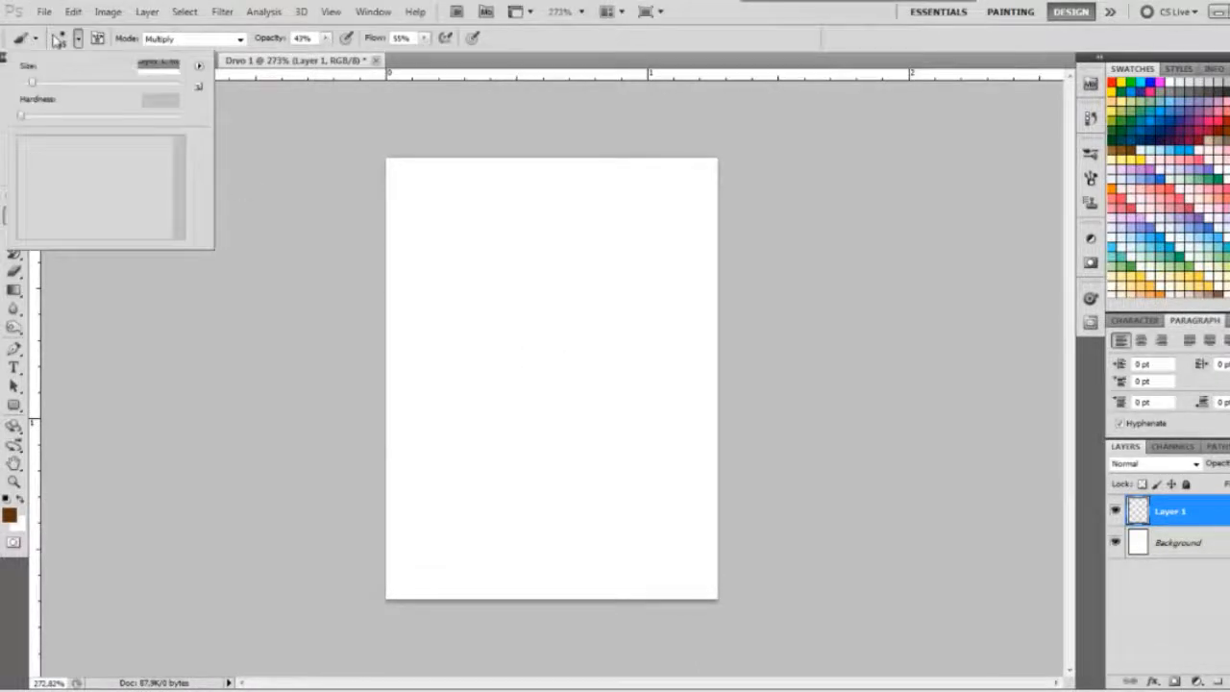
pyautogui.moveTo(32, 84); pyautogui.dragTo(27, 84)
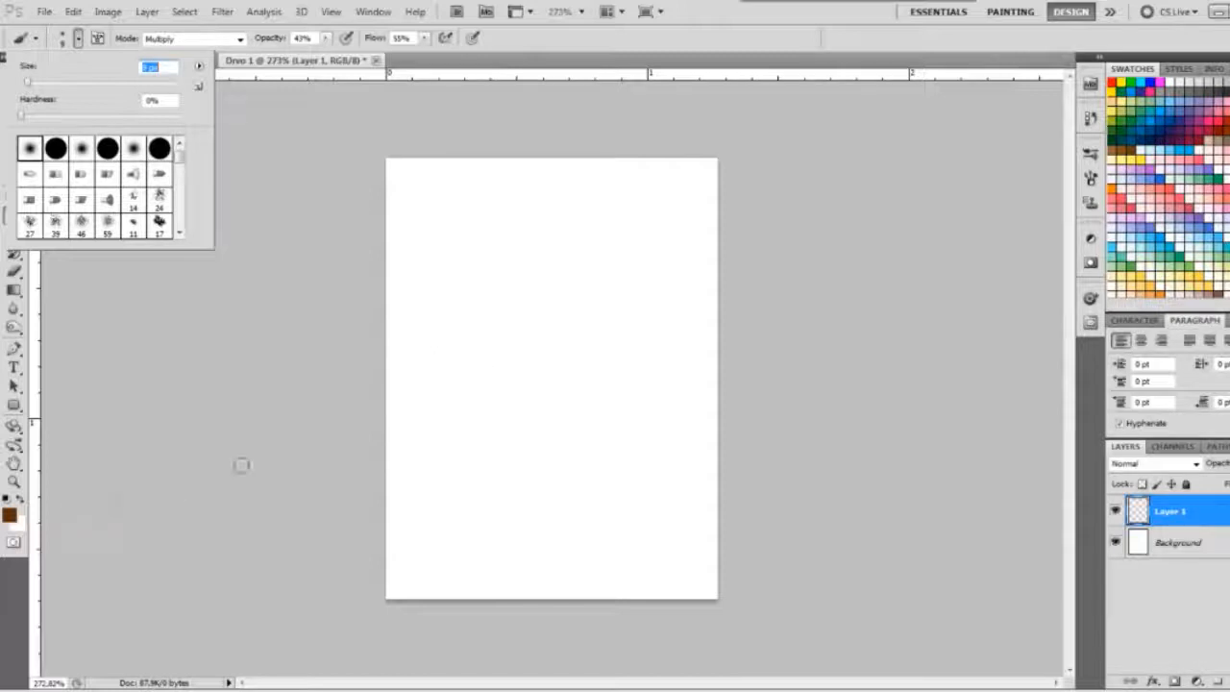
pyautogui.click(183, 463)
pyautogui.moveTo(539, 374)
pyautogui.mouseDown()
pyautogui.moveTo(536, 522)
pyautogui.moveTo(493, 587)
pyautogui.mouseUp()
pyautogui.moveTo(574, 376)
pyautogui.mouseDown()
pyautogui.moveTo(561, 483)
pyautogui.moveTo(582, 573)
pyautogui.moveTo(557, 584)
pyautogui.moveTo(541, 545)
pyautogui.moveTo(563, 586)
pyautogui.moveTo(548, 509)
pyautogui.moveTo(571, 384)
pyautogui.moveTo(548, 379)
pyautogui.moveTo(509, 313)
pyautogui.moveTo(440, 317)
pyautogui.moveTo(502, 281)
pyautogui.moveTo(525, 190)
pyautogui.moveTo(620, 205)
pyautogui.moveTo(560, 238)
pyautogui.moveTo(679, 253)
pyautogui.moveTo(612, 280)
pyautogui.moveTo(609, 347)
pyautogui.moveTo(596, 324)
pyautogui.mouseUp()
# Raise the brush opacity to 78% and flow to 82%, and outline a cloud-shaped tree crown above the trunk
pyautogui.click(325, 39)
pyautogui.click(356, 61)
pyautogui.click(424, 39)
pyautogui.click(449, 61)
pyautogui.click(545, 386)
pyautogui.moveTo(667, 352); pyautogui.dragTo(563, 376)
pyautogui.moveTo(444, 323)
pyautogui.mouseDown()
pyautogui.moveTo(435, 354)
pyautogui.moveTo(517, 407)
pyautogui.moveTo(546, 394)
pyautogui.mouseUp()
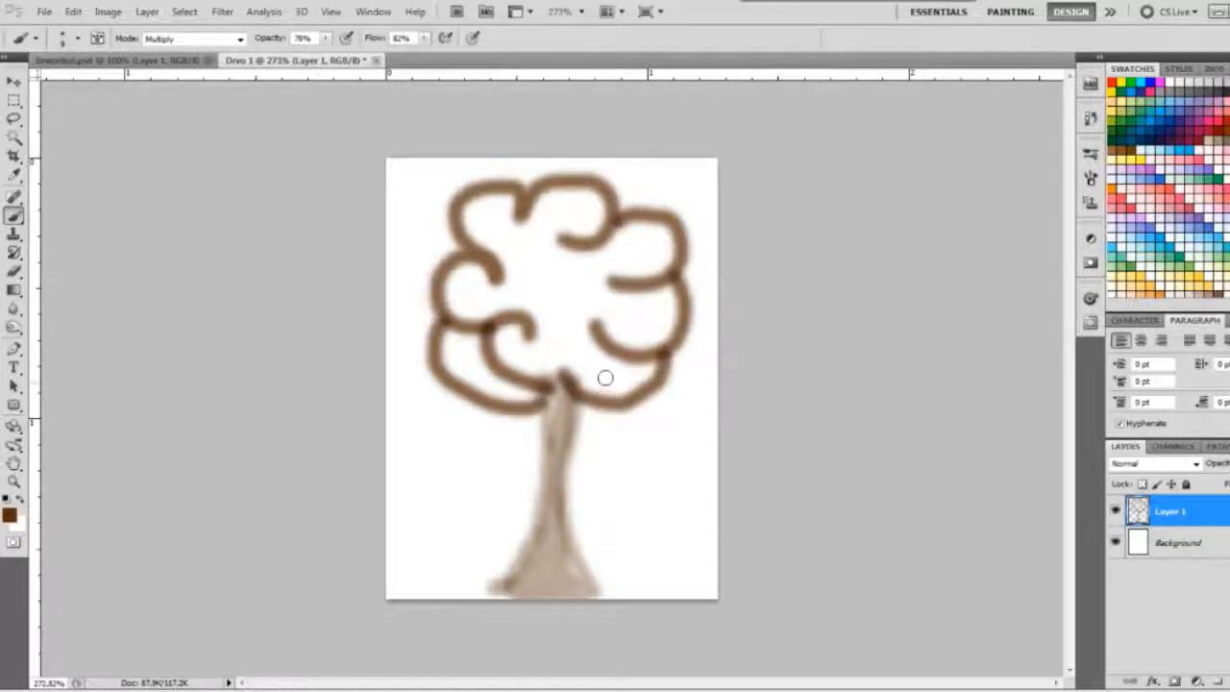
# Darken the trunk with further brown strokes from the crown down to its flared base
pyautogui.moveTo(552, 403)
pyautogui.mouseDown()
pyautogui.moveTo(527, 594)
pyautogui.moveTo(602, 596)
pyautogui.mouseUp()
pyautogui.moveTo(567, 404)
pyautogui.mouseDown()
pyautogui.moveTo(571, 522)
pyautogui.moveTo(604, 596)
pyautogui.mouseUp()
pyautogui.moveTo(559, 515)
pyautogui.mouseDown()
pyautogui.moveTo(575, 582)
pyautogui.moveTo(519, 585)
pyautogui.moveTo(545, 596)
pyautogui.mouseUp()
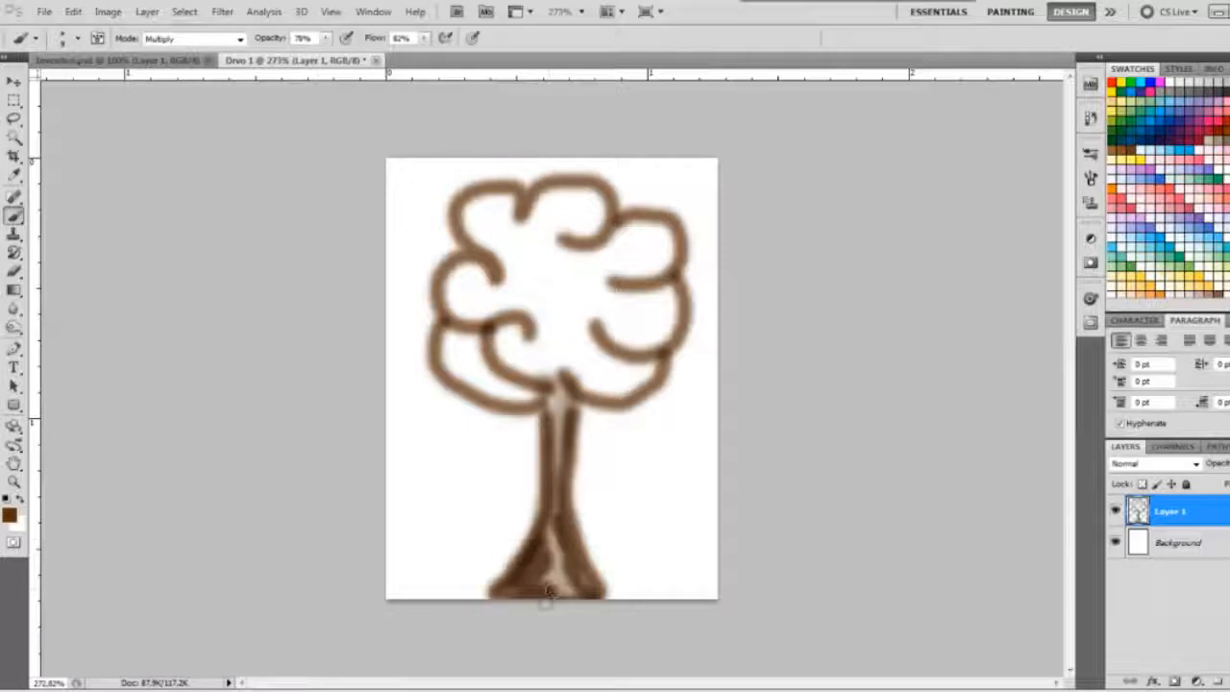
pyautogui.moveTo(552, 409)
pyautogui.mouseDown()
pyautogui.moveTo(555, 540)
pyautogui.moveTo(500, 593)
pyautogui.mouseUp()
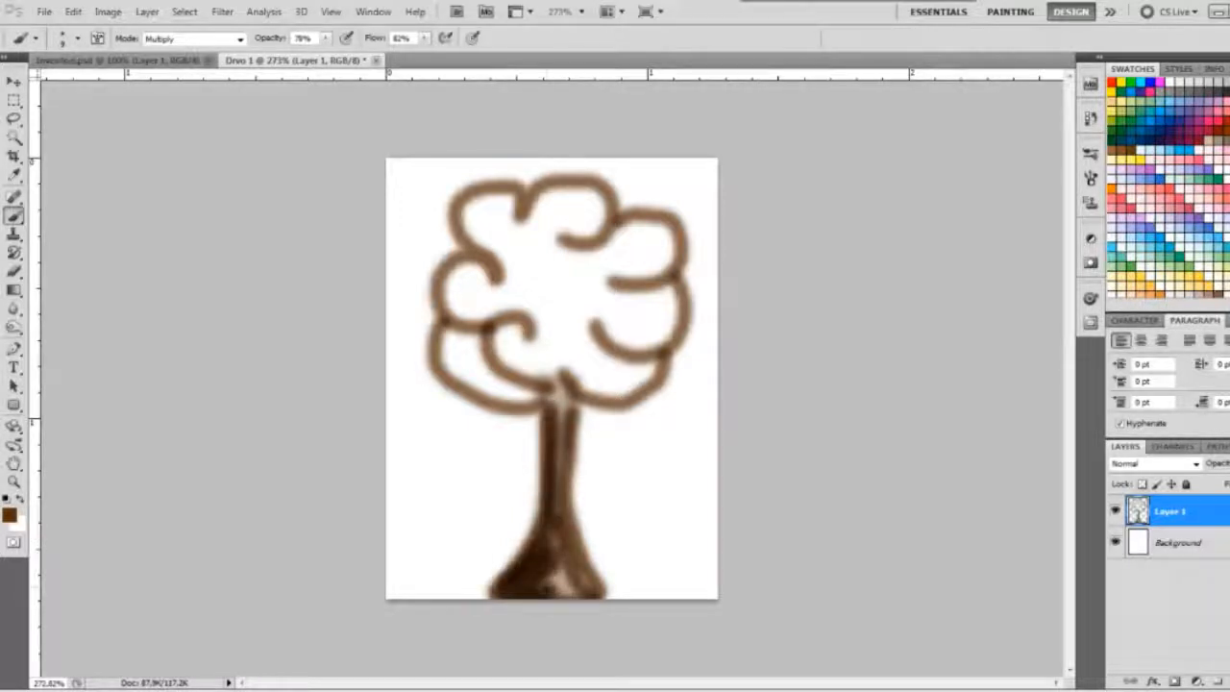
# Switch the foreground colour to near-black and paint shading strokes inside the lobes of the tree crown
pyautogui.click(12, 518)
pyautogui.click(541, 519)
pyautogui.click(907, 329)
pyautogui.moveTo(496, 276)
pyautogui.mouseDown()
pyautogui.moveTo(452, 313)
pyautogui.moveTo(473, 318)
pyautogui.moveTo(456, 338)
pyautogui.moveTo(526, 395)
pyautogui.moveTo(454, 335)
pyautogui.moveTo(526, 395)
pyautogui.mouseUp()
pyautogui.moveTo(600, 202)
pyautogui.mouseDown()
pyautogui.moveTo(535, 209)
pyautogui.moveTo(604, 200)
pyautogui.moveTo(542, 248)
pyautogui.moveTo(583, 192)
pyautogui.mouseUp()
pyautogui.moveTo(665, 229)
pyautogui.mouseDown()
pyautogui.moveTo(635, 228)
pyautogui.moveTo(673, 238)
pyautogui.moveTo(549, 275)
pyautogui.moveTo(568, 343)
pyautogui.moveTo(613, 298)
pyautogui.moveTo(663, 335)
pyautogui.moveTo(609, 362)
pyautogui.moveTo(604, 386)
pyautogui.moveTo(642, 388)
pyautogui.mouseUp()
pyautogui.moveTo(504, 228)
pyautogui.mouseDown()
pyautogui.moveTo(473, 242)
pyautogui.moveTo(490, 199)
pyautogui.moveTo(462, 284)
pyautogui.moveTo(505, 351)
pyautogui.moveTo(488, 245)
pyautogui.moveTo(539, 248)
pyautogui.mouseUp()
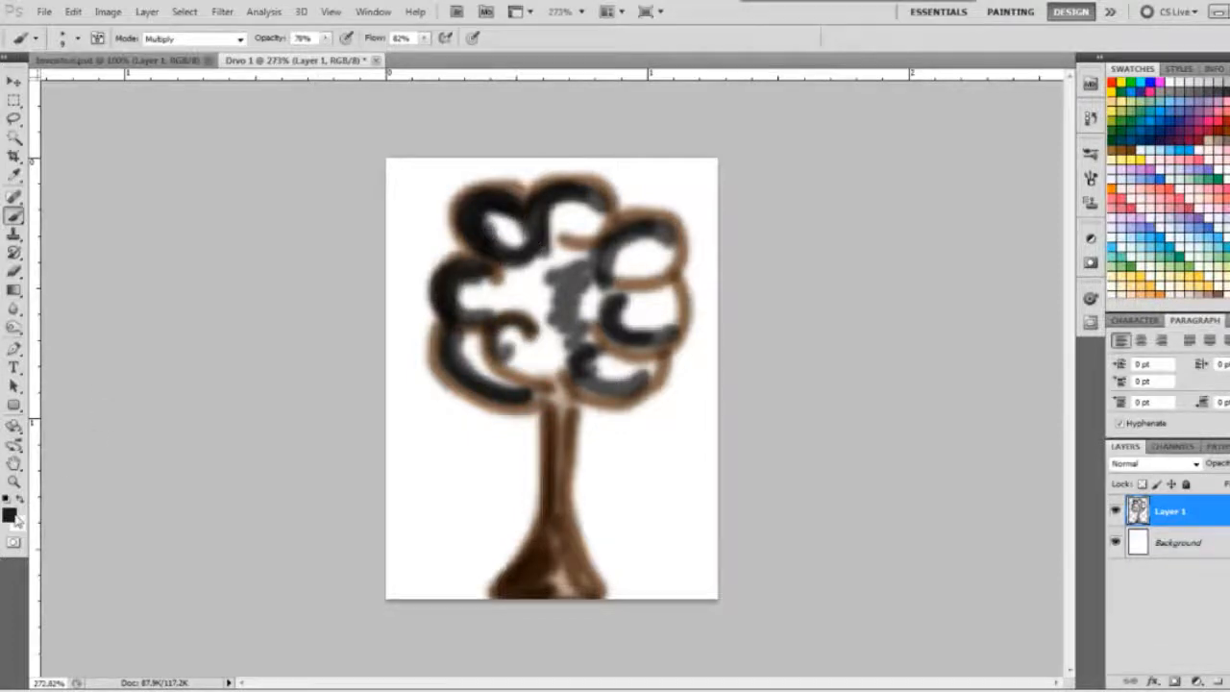
pyautogui.click(9, 514)
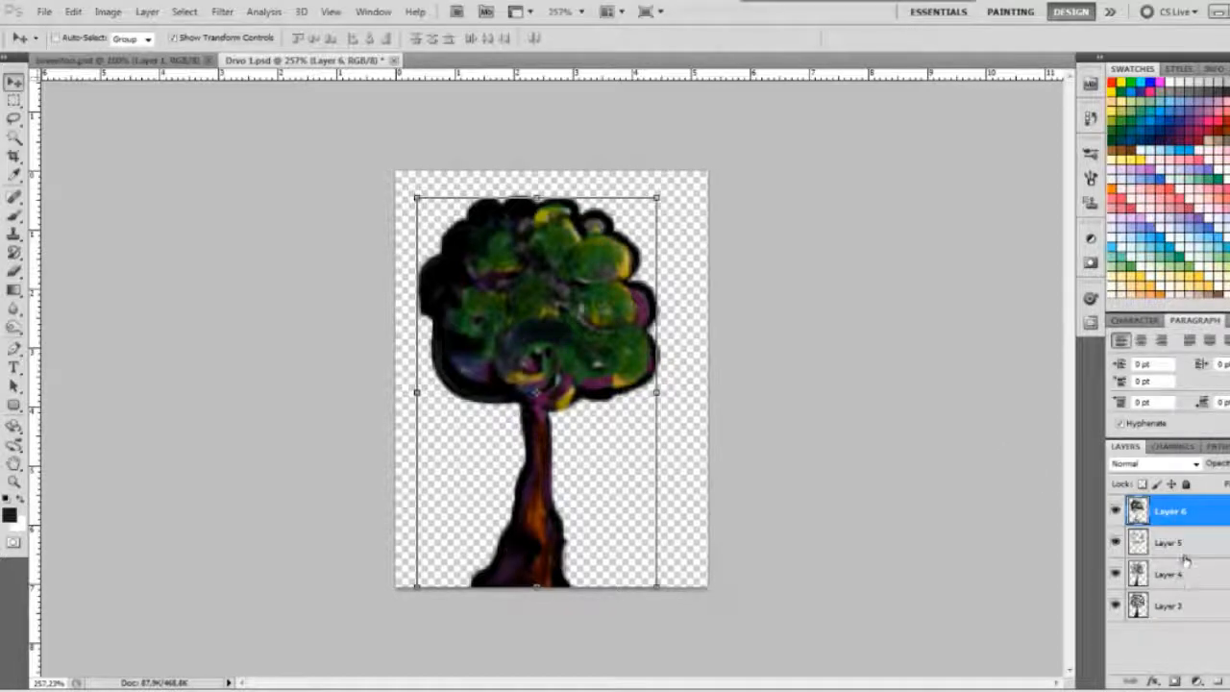
# Hide Layer 6, Layer 5 and Layer 4 of the tree one by one, and show them again to review the painting stages
pyautogui.click(1115, 512)
pyautogui.click(1117, 511)
pyautogui.click(1117, 511)
pyautogui.click(1117, 543)
pyautogui.click(1118, 575)
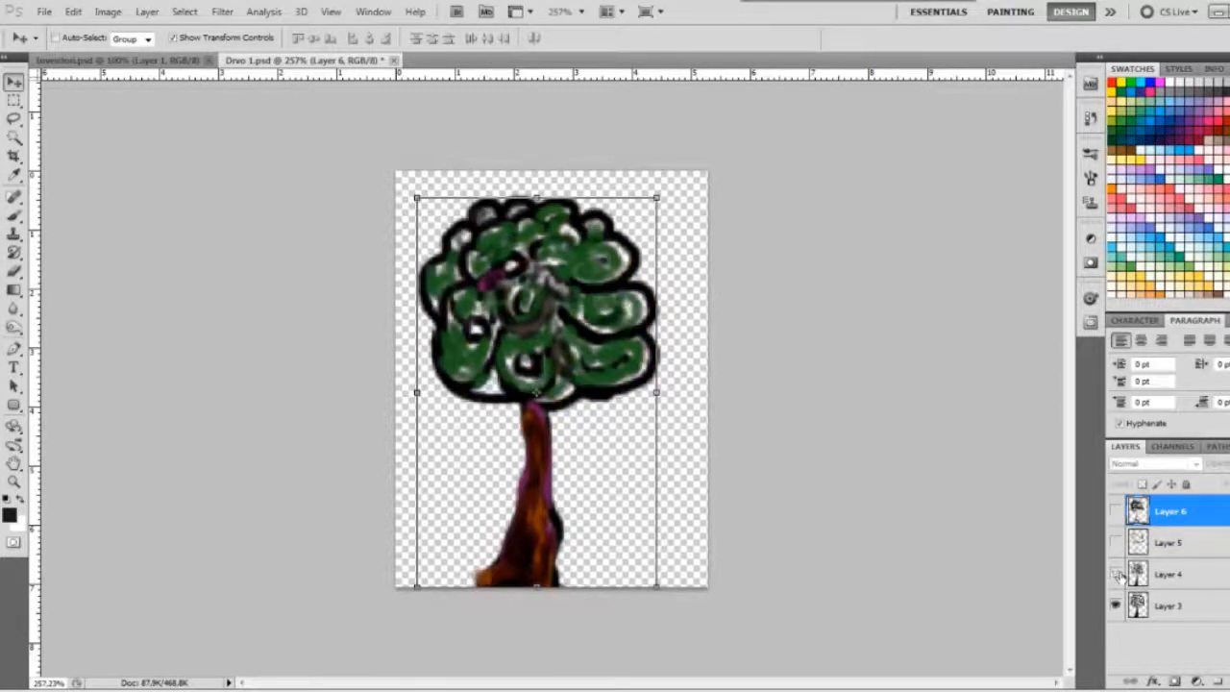
pyautogui.click(1116, 574)
pyautogui.click(1116, 543)
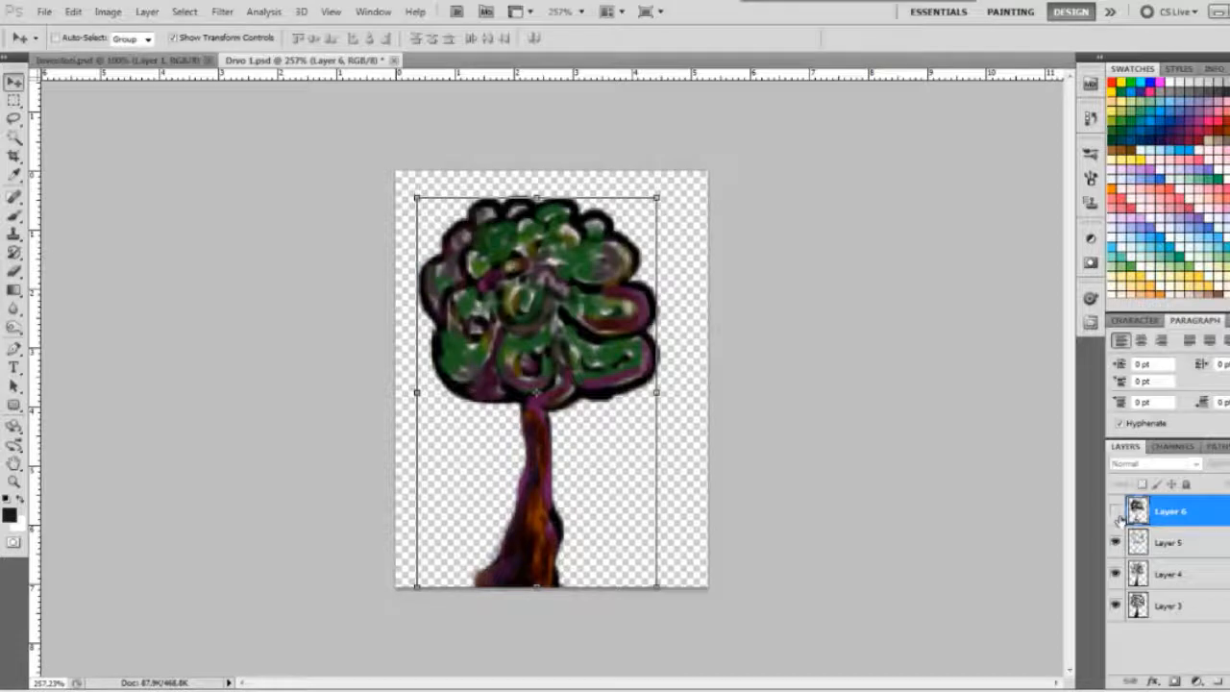
pyautogui.click(1116, 512)
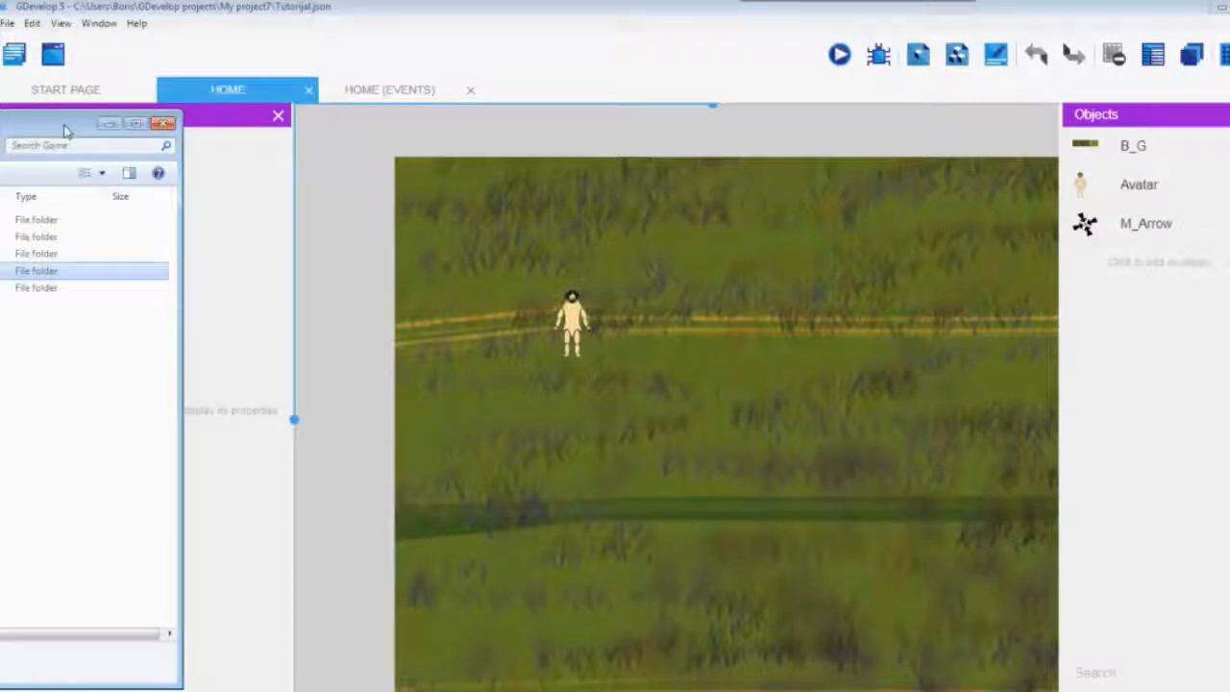
# Switch to the file manager, open the Inventory folder inside Game, and preview the Inventori image
pyautogui.moveTo(65, 130); pyautogui.dragTo(787, 113)
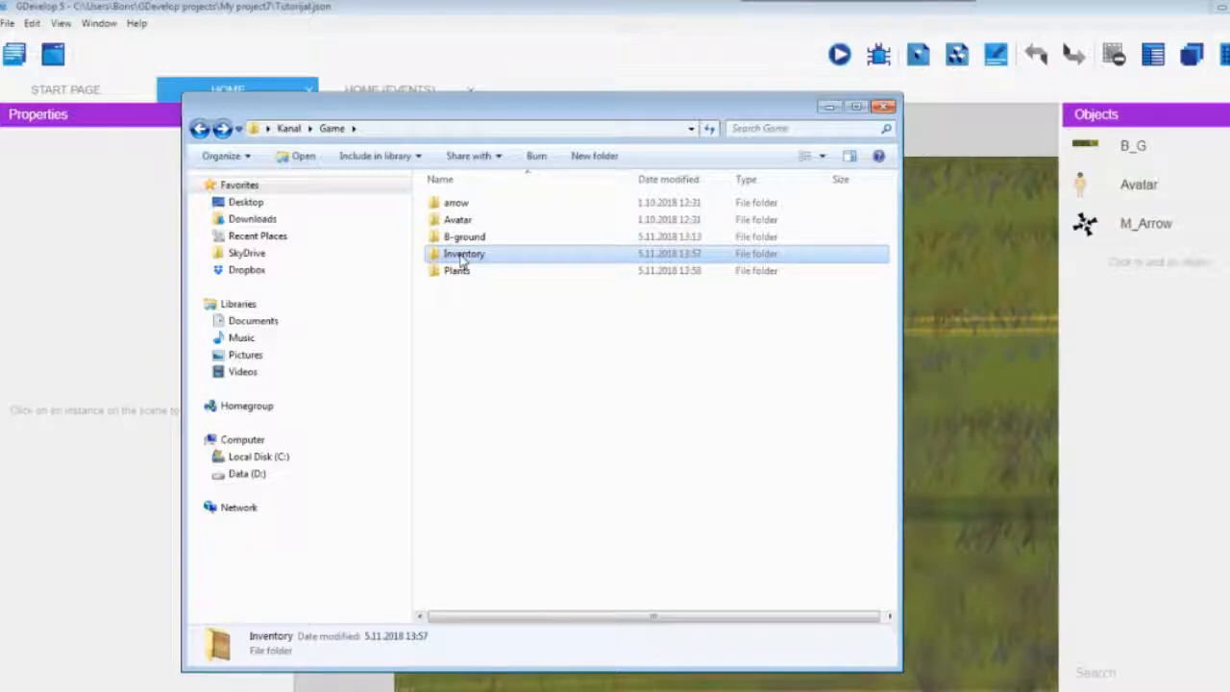
pyautogui.doubleClick(463, 256)
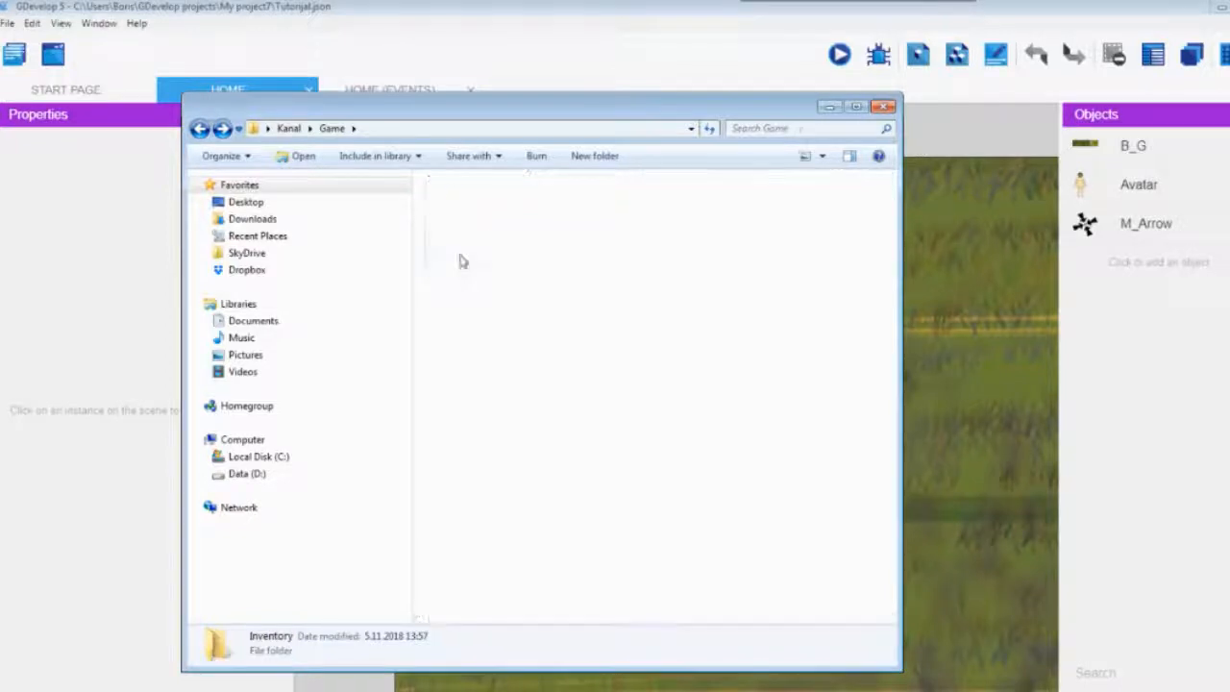
pyautogui.doubleClick(549, 242)
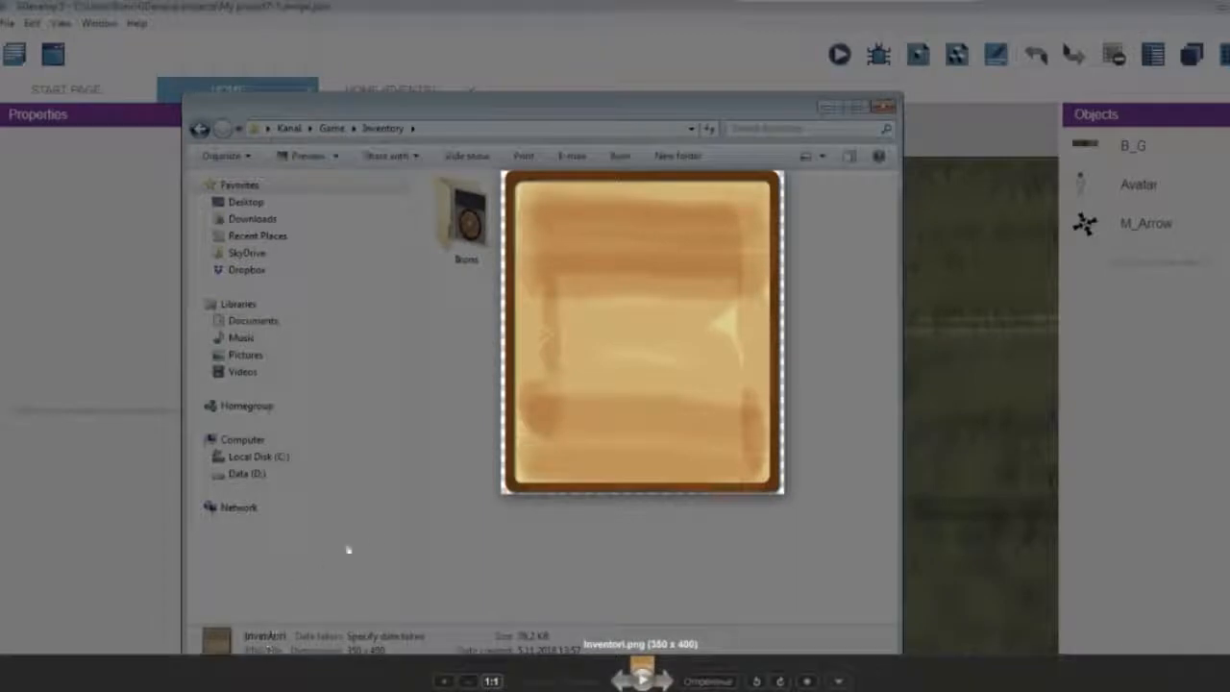
pyautogui.click(453, 454)
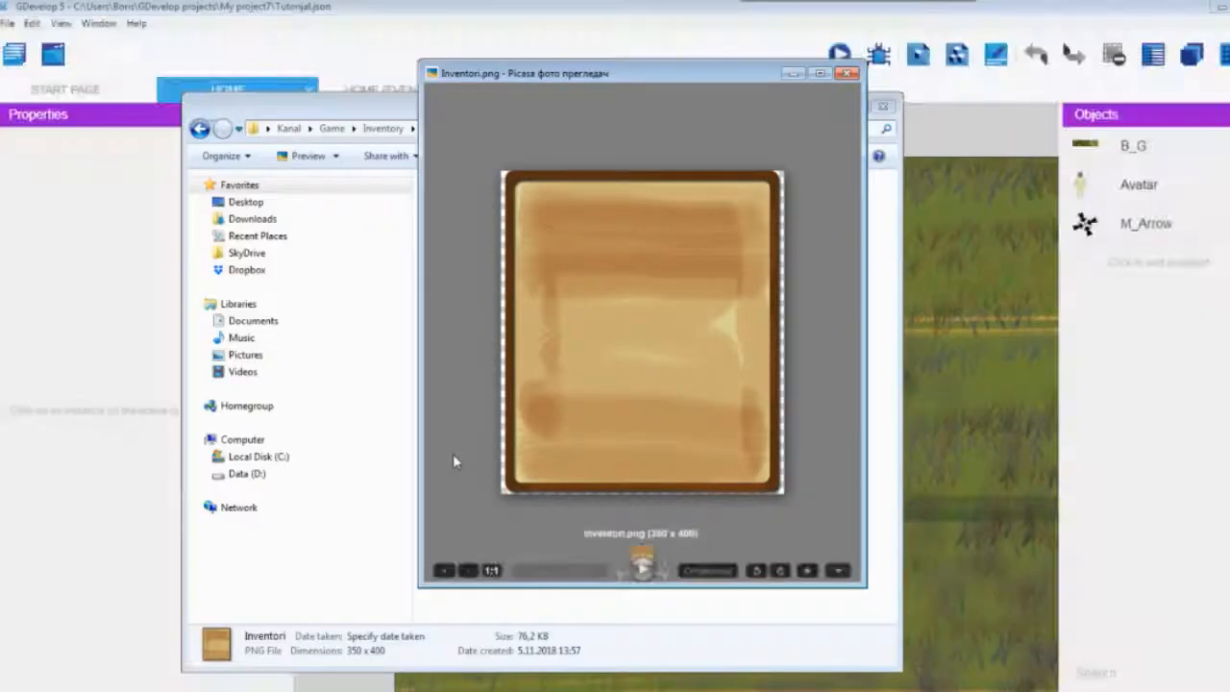
pyautogui.click(847, 75)
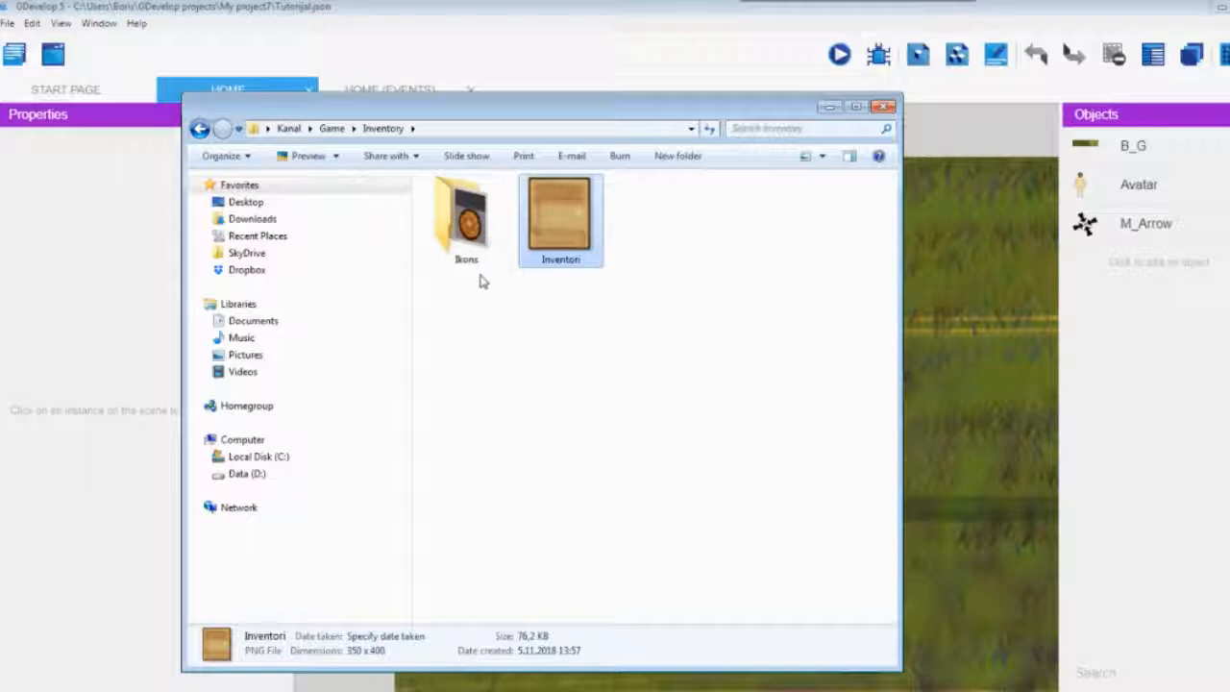
# Open the Ikons subfolder and preview the Ikona drvo 333 image at several magnifications
pyautogui.doubleClick(470, 226)
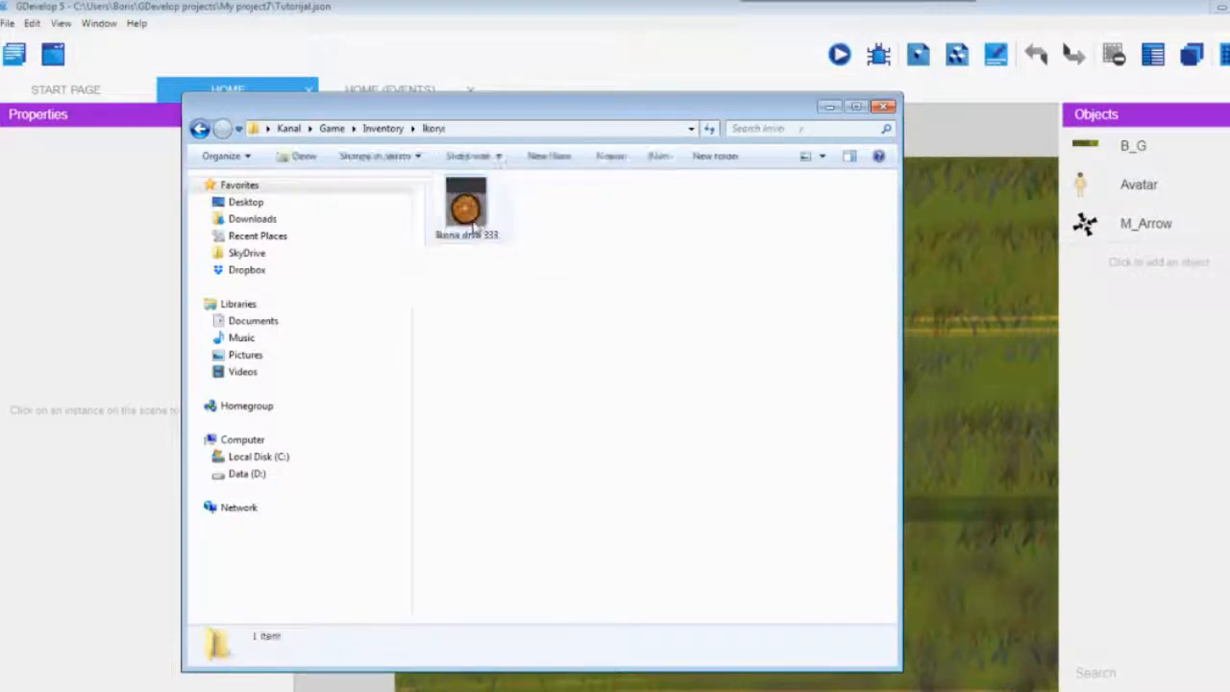
pyautogui.click(468, 234)
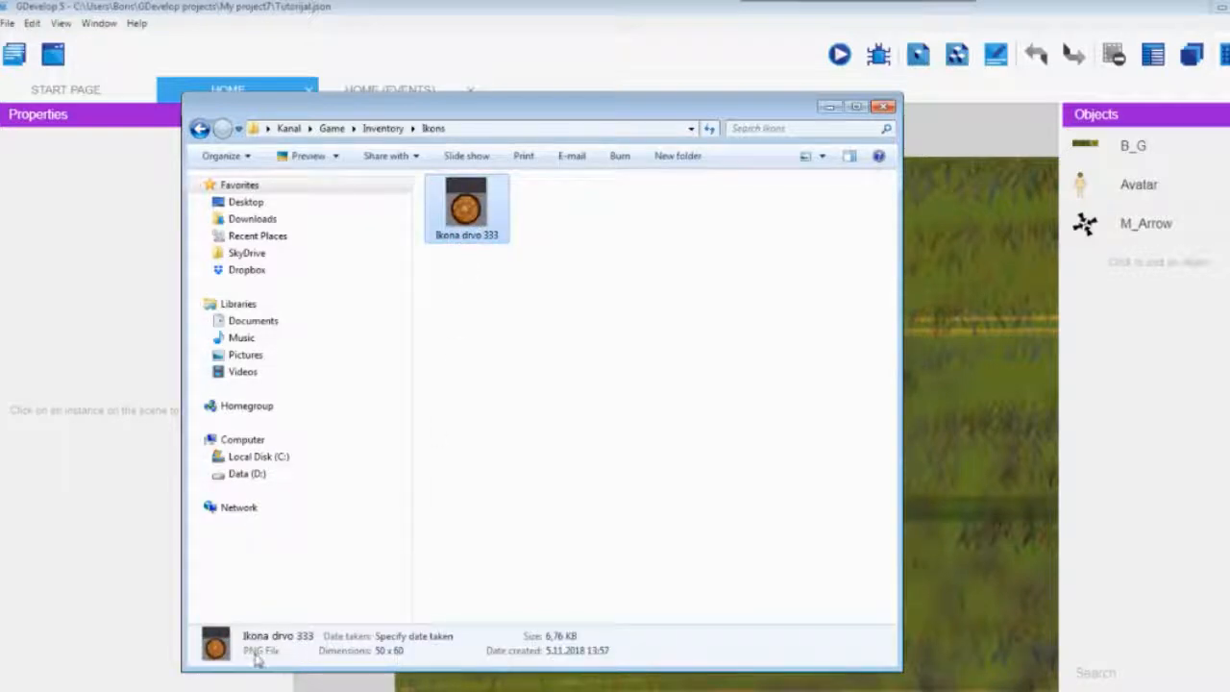
pyautogui.doubleClick(477, 203)
pyautogui.scroll(2, 653, 341)
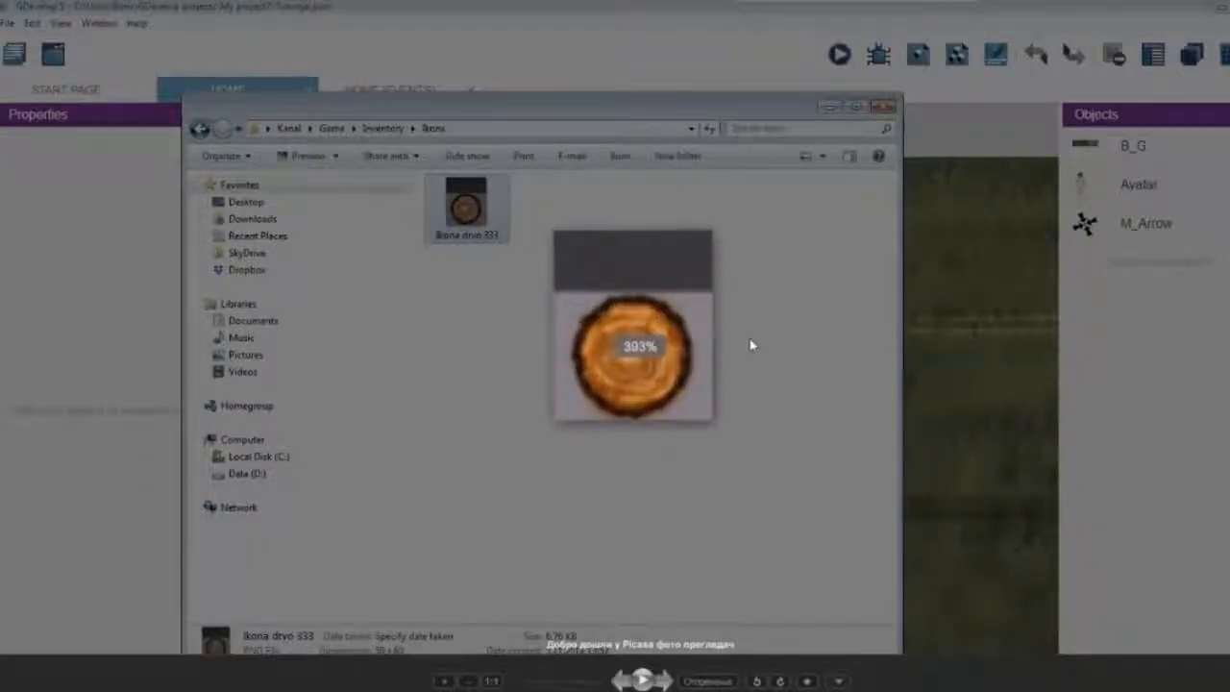
pyautogui.scroll(3, 703, 320)
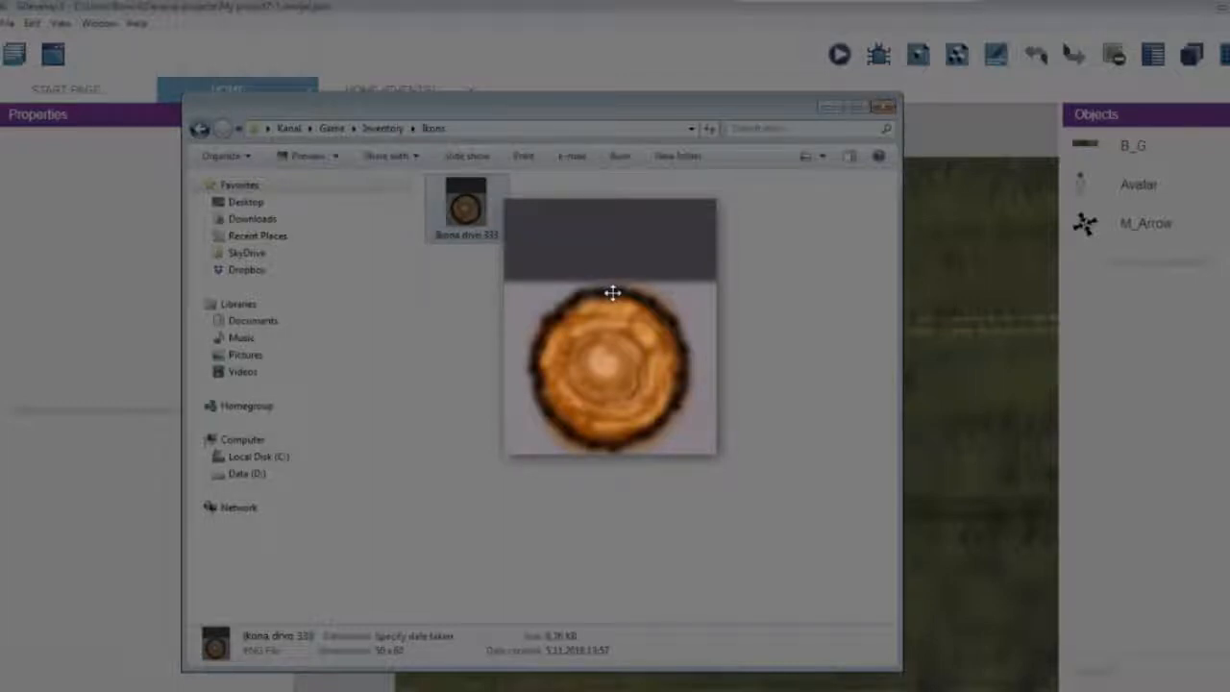
pyautogui.scroll(-5, 613, 293)
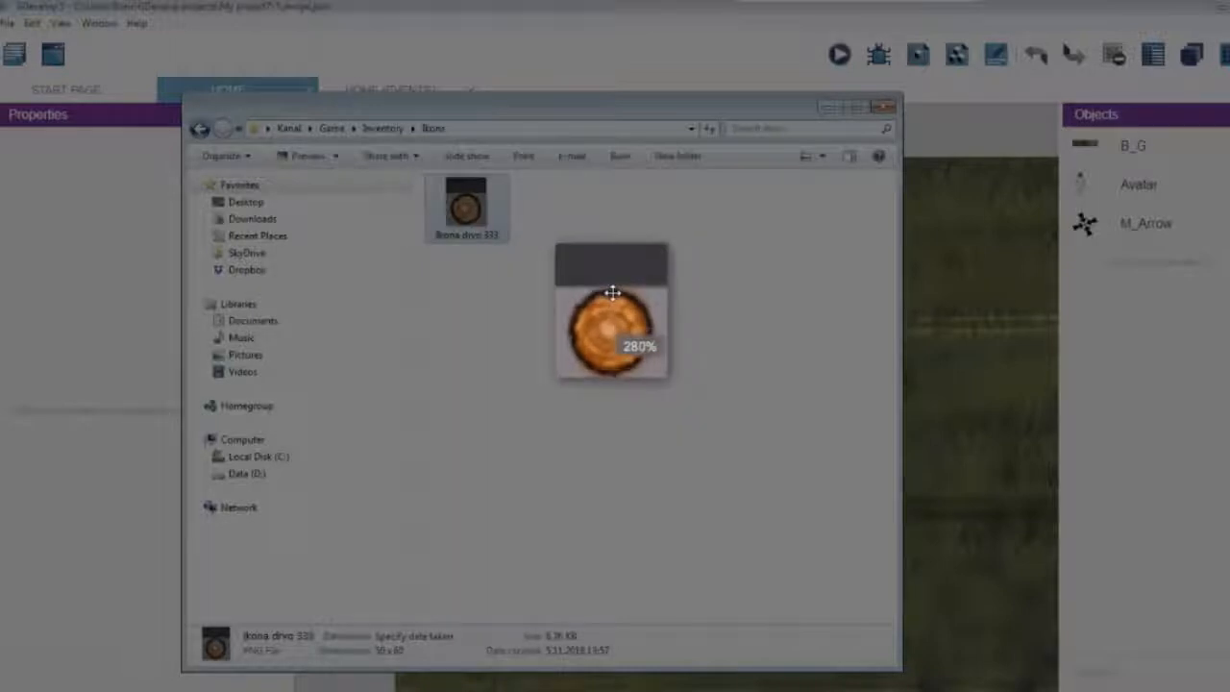
pyautogui.click(762, 322)
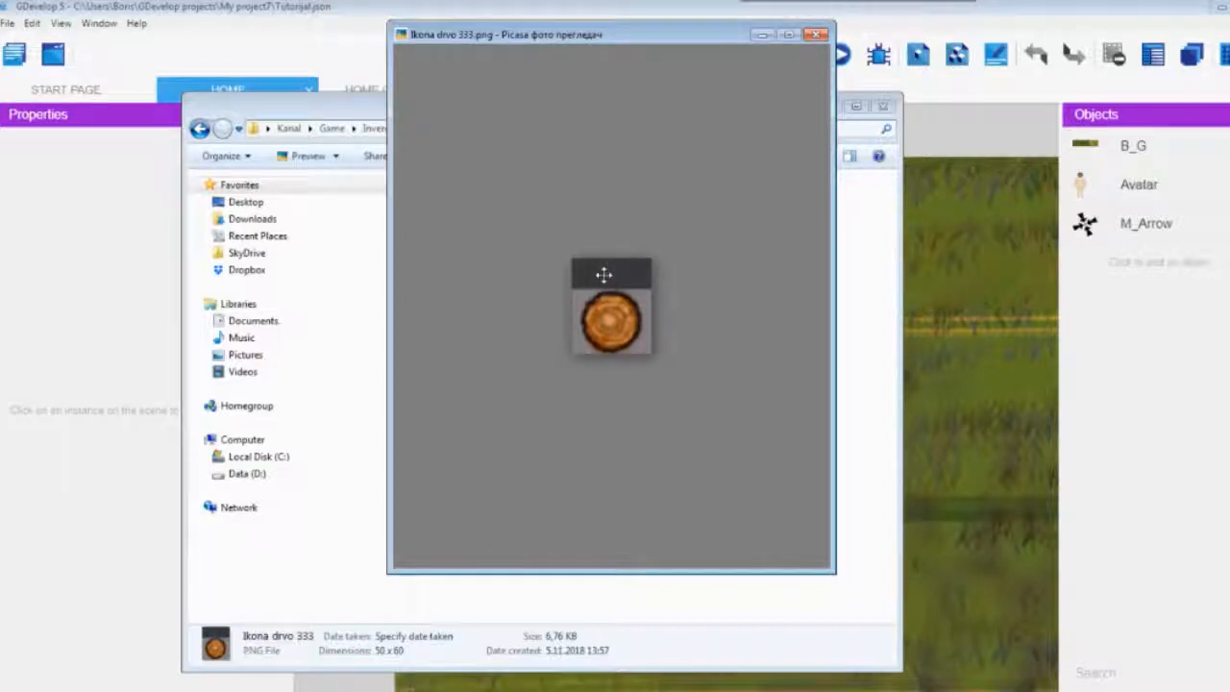
pyautogui.click(817, 35)
# Return to the Game folder, preview the Drvo 1 image in the Plants folder, and close the file manager
pyautogui.click(199, 128)
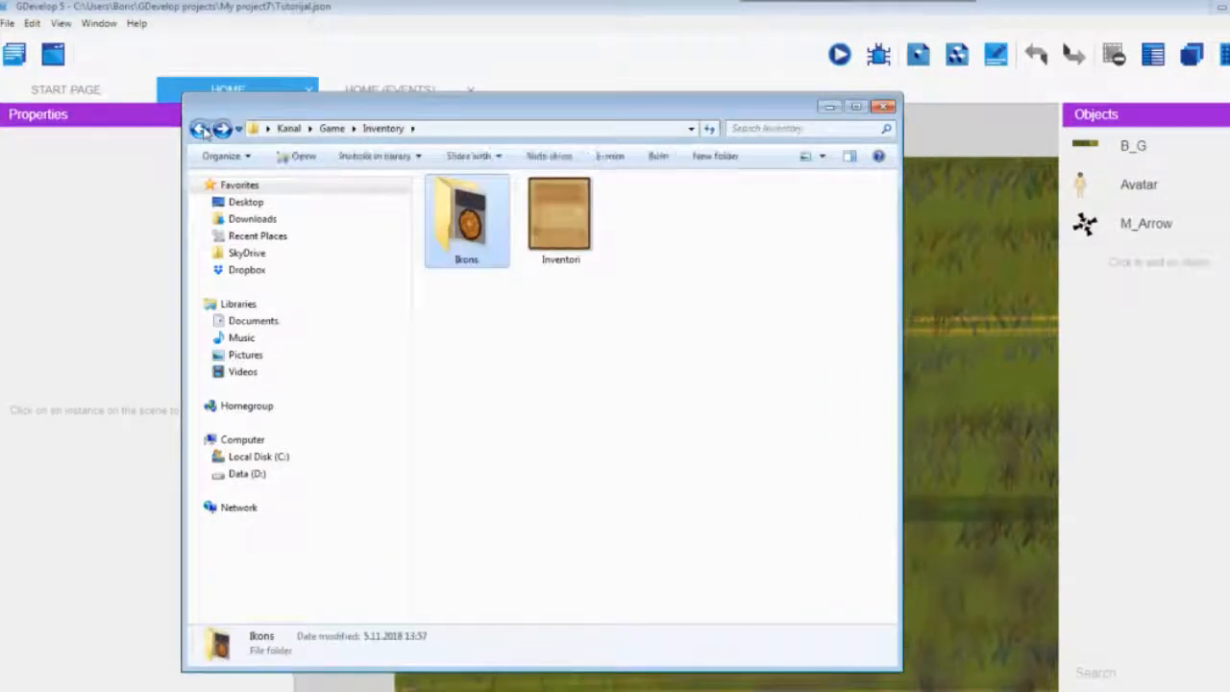
pyautogui.click(199, 128)
pyautogui.click(457, 273)
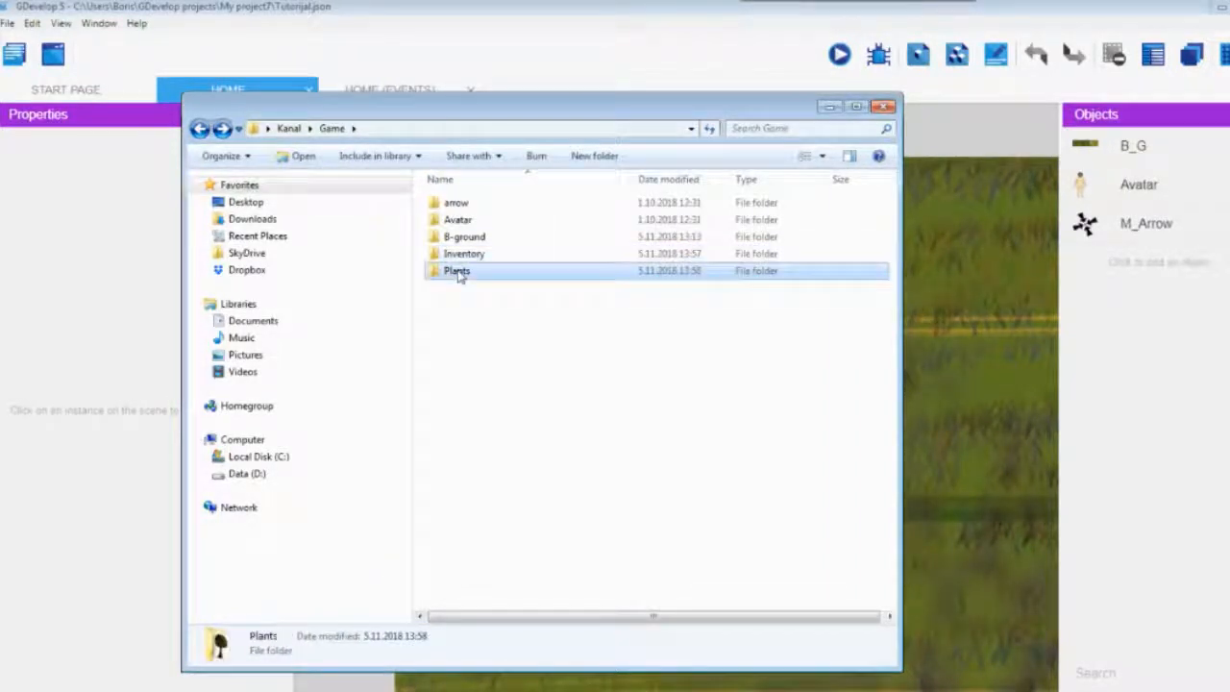
pyautogui.doubleClick(481, 273)
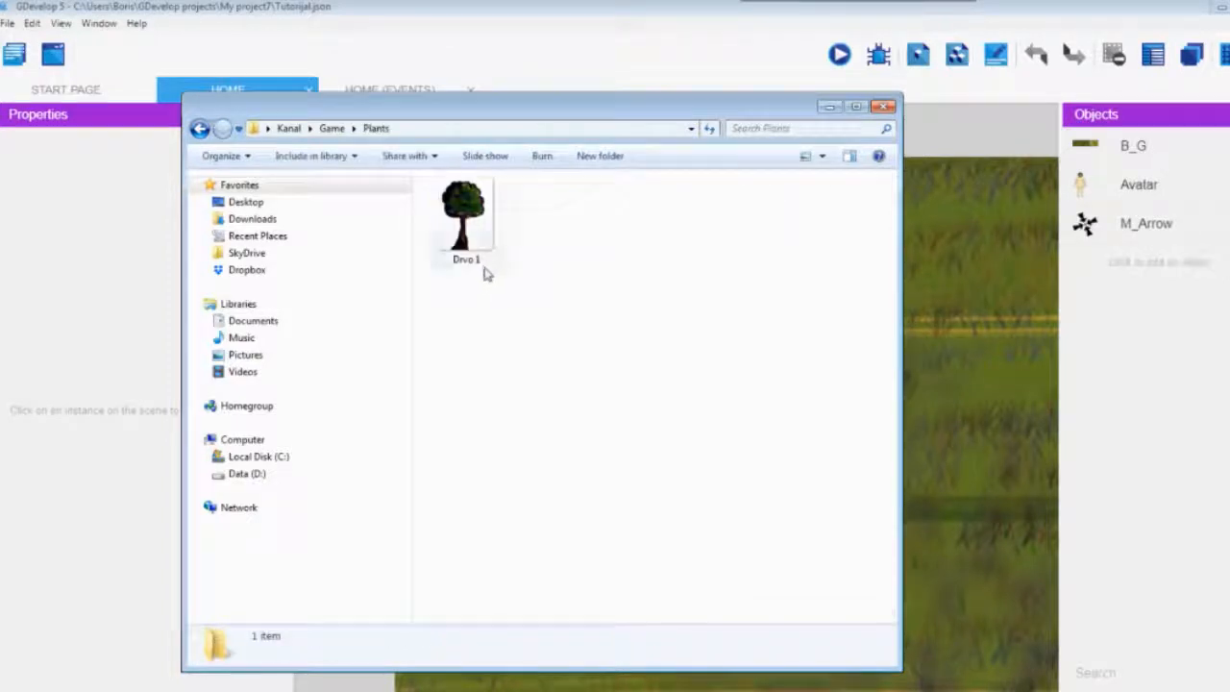
pyautogui.click(475, 229)
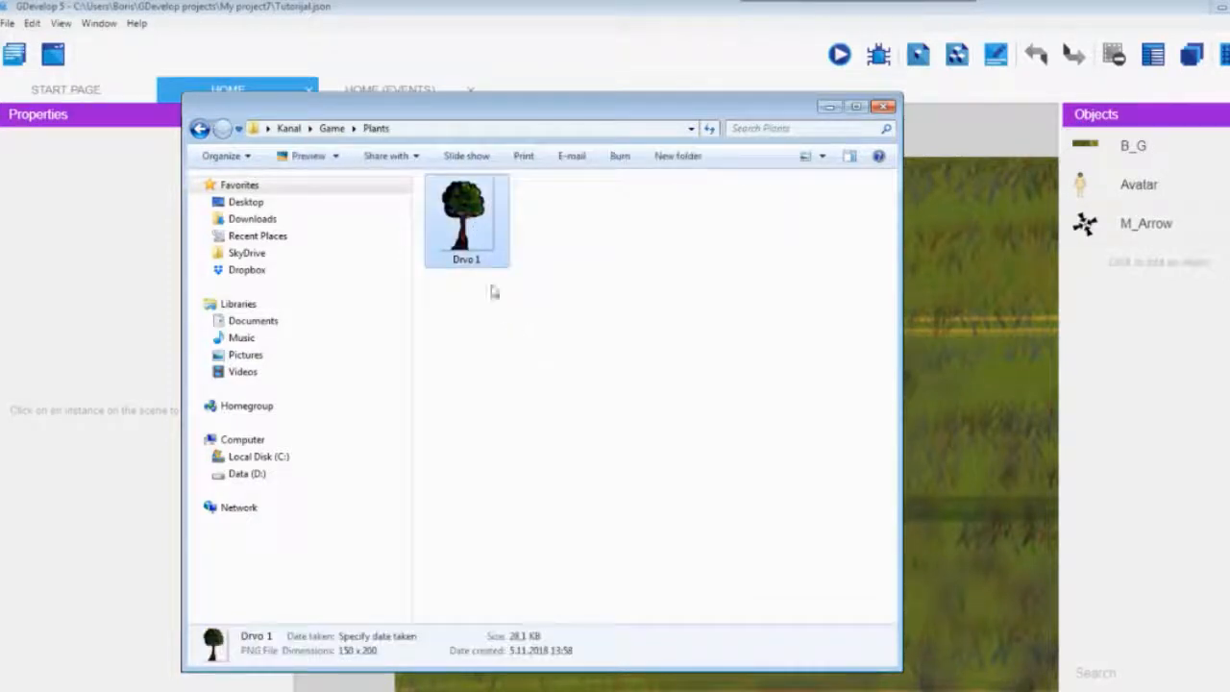
pyautogui.doubleClick(488, 235)
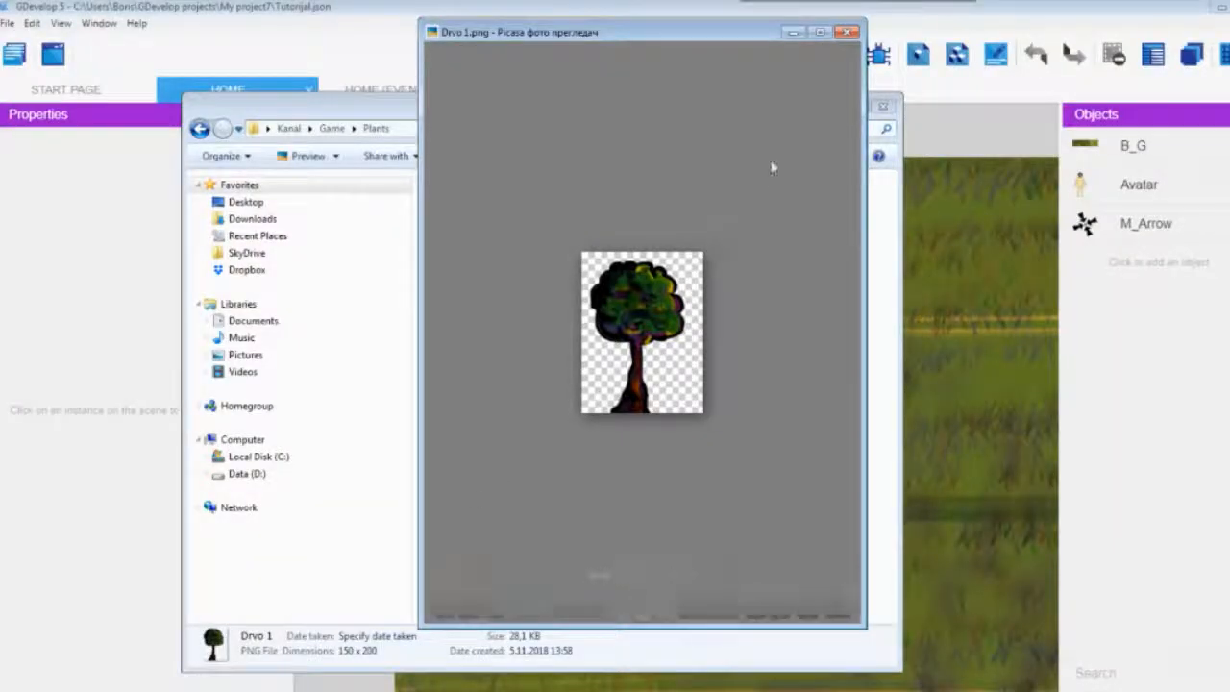
pyautogui.click(846, 32)
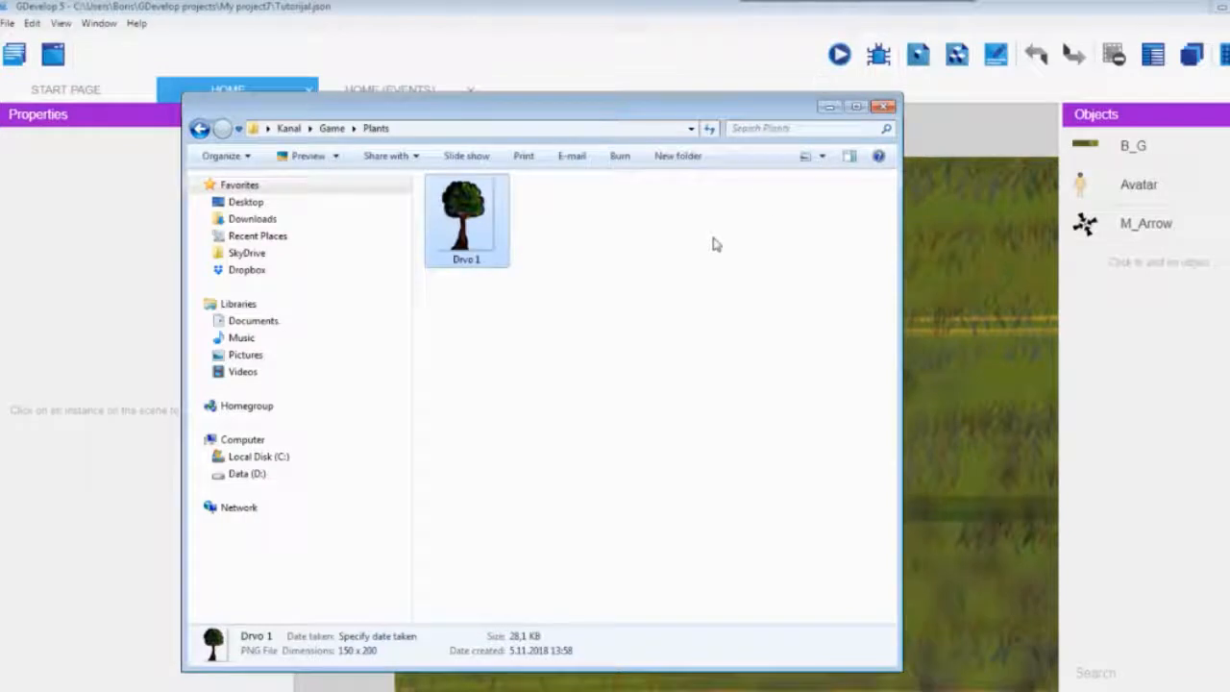
pyautogui.click(884, 106)
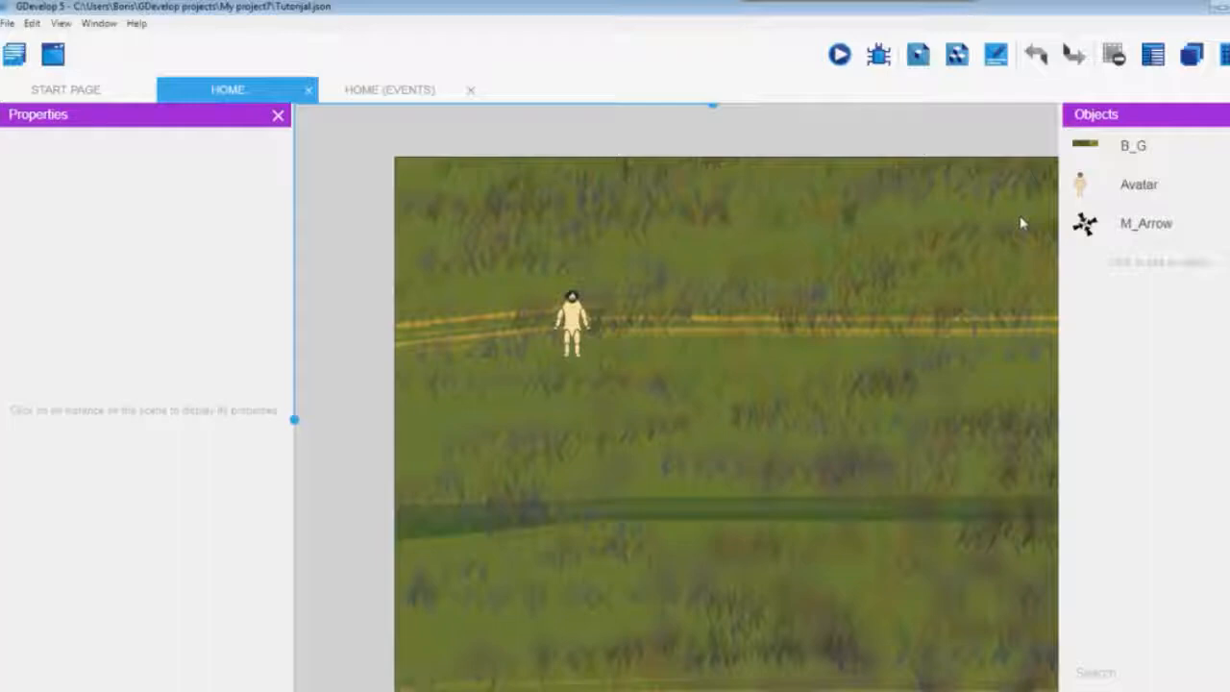
# In GDevelop, add a new Sprite object to the scene's object list and name it Inv_BG
pyautogui.click(1215, 273)
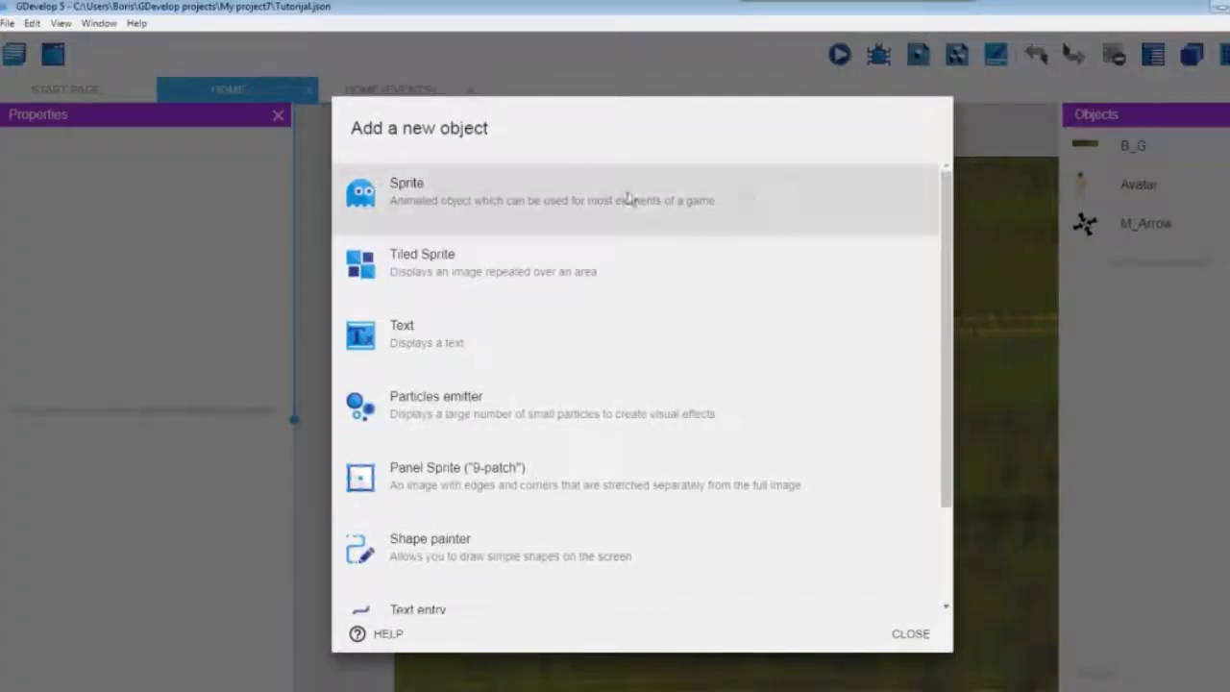
pyautogui.click(473, 204)
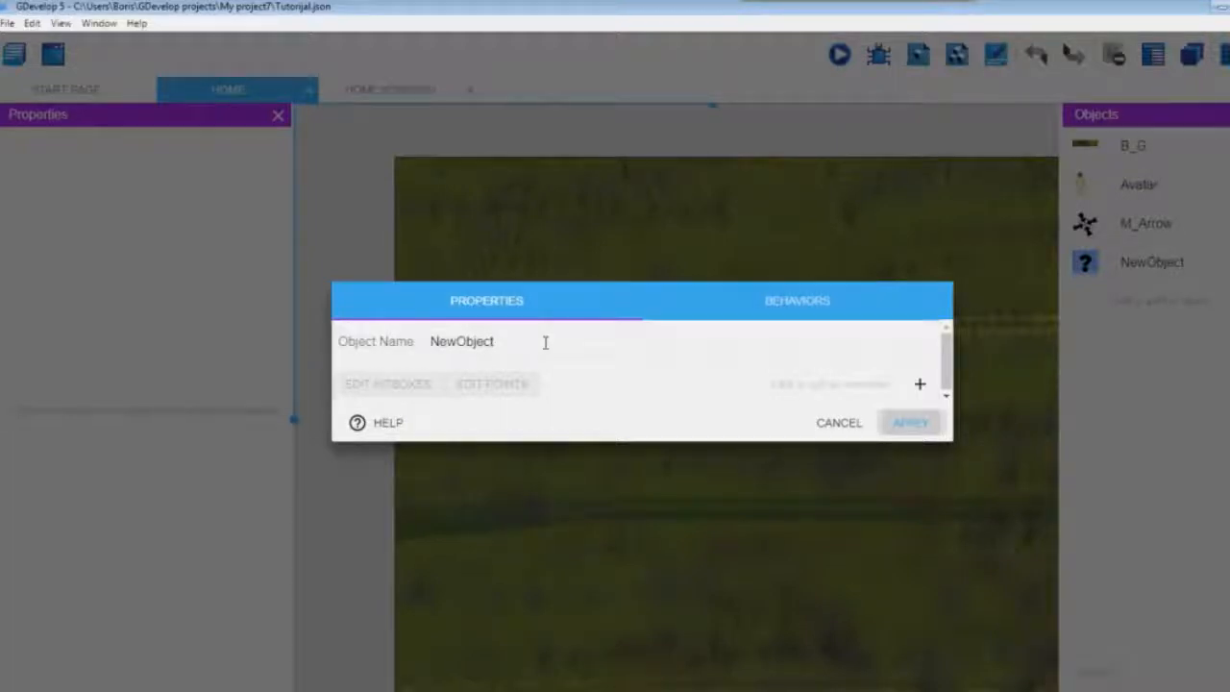
pyautogui.click(545, 343)
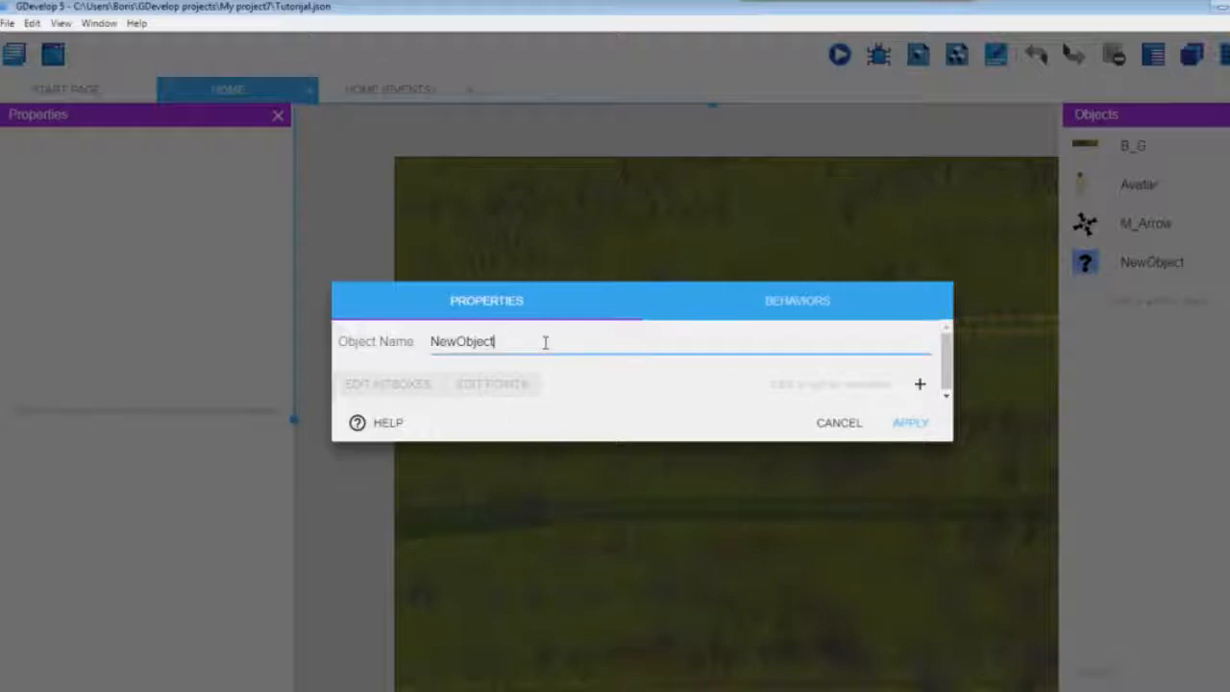
pyautogui.press('BackSpace')
pyautogui.press('BackSpace')
pyautogui.press('BackSpace')
pyautogui.press('BackSpace')
pyautogui.write('Inv_')
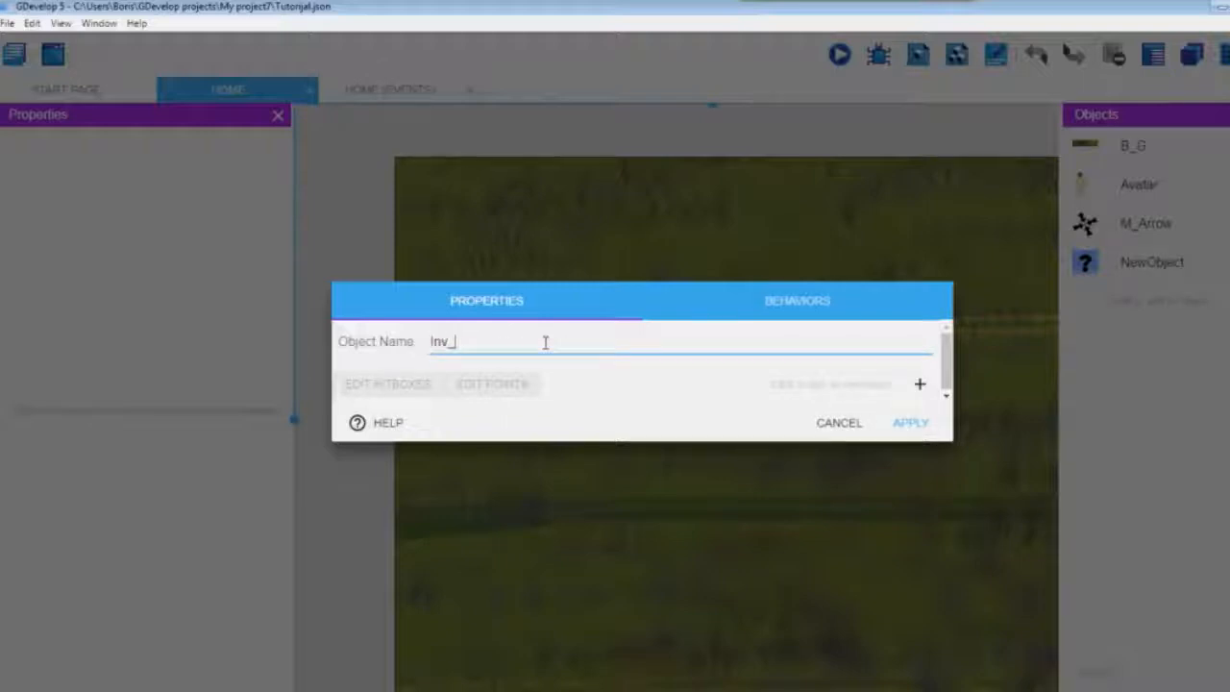
pyautogui.write('BG')
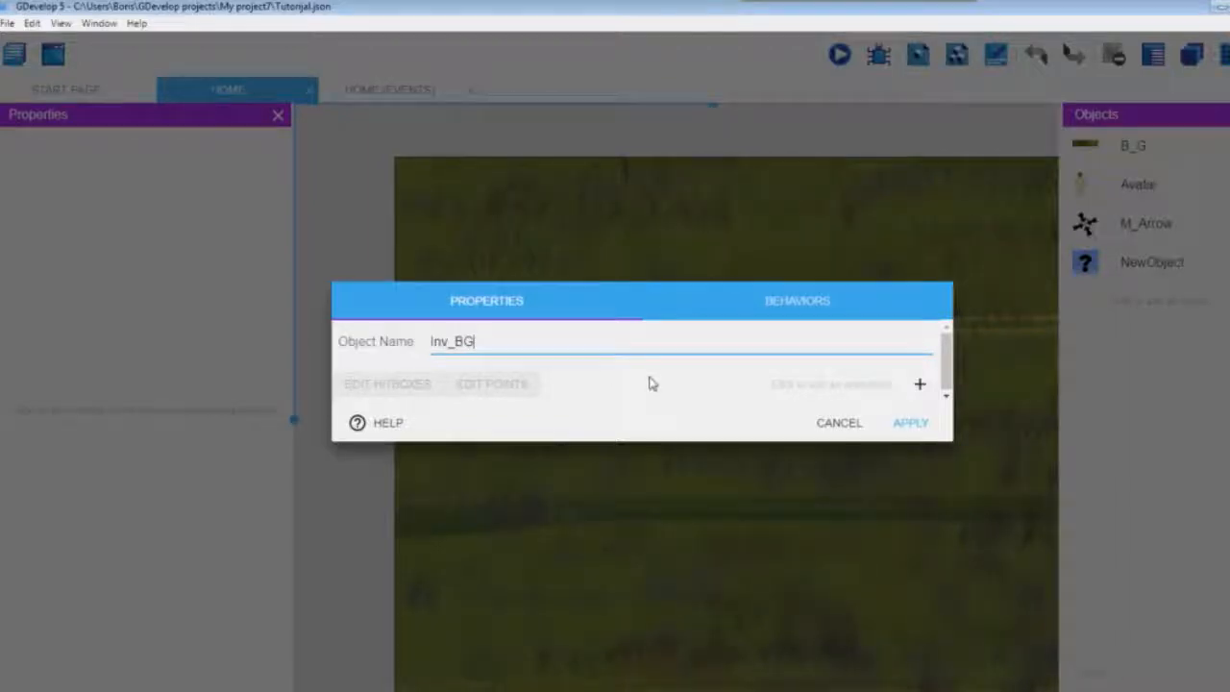
# Add an animation to Inv_BG using the Inventori image from Kanal > Game > Inventory on the desktop, and apply the object's settings
pyautogui.click(919, 386)
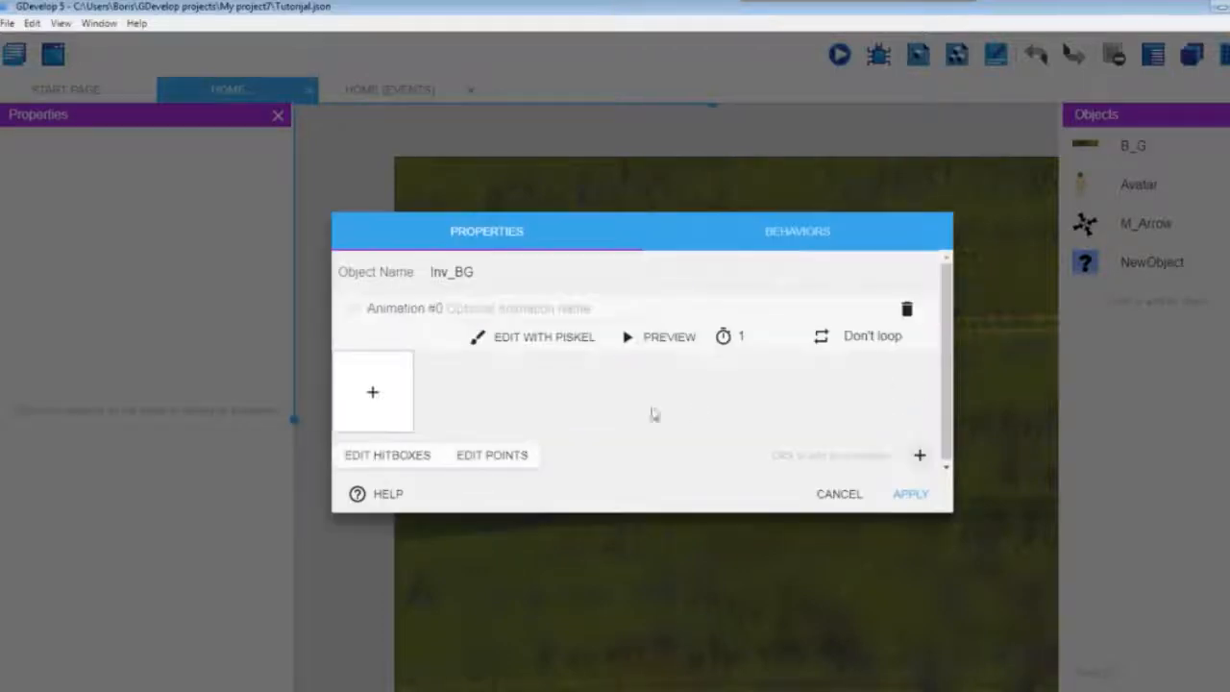
pyautogui.click(375, 394)
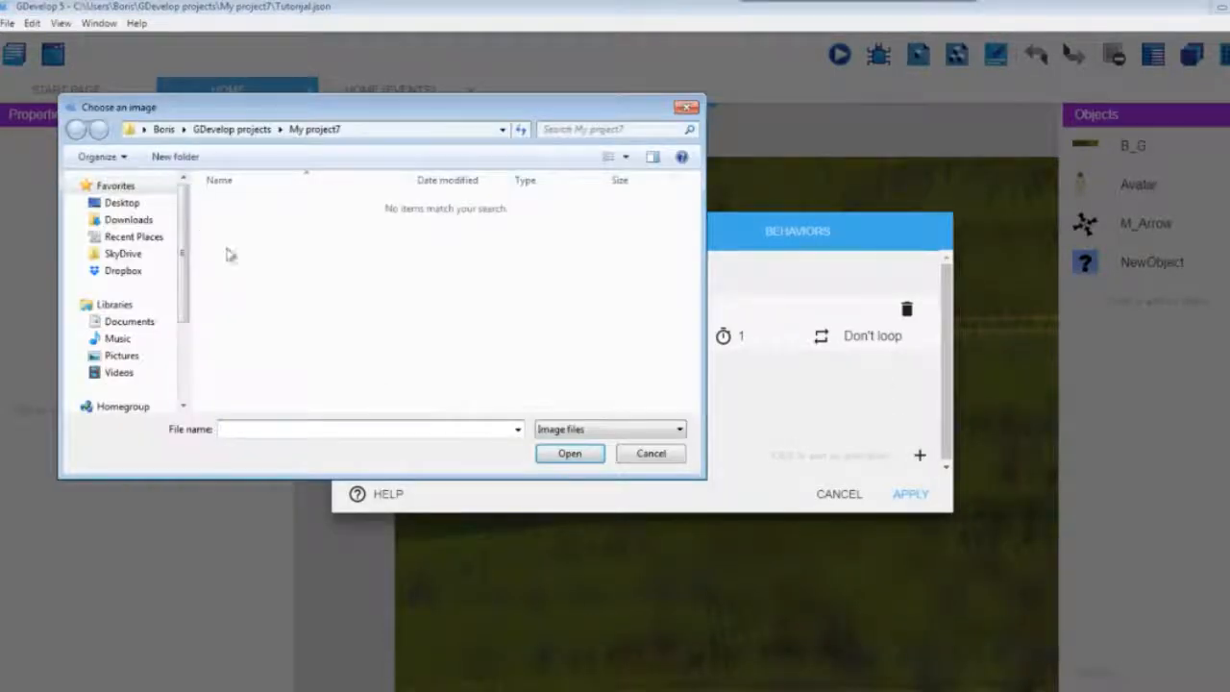
pyautogui.click(121, 203)
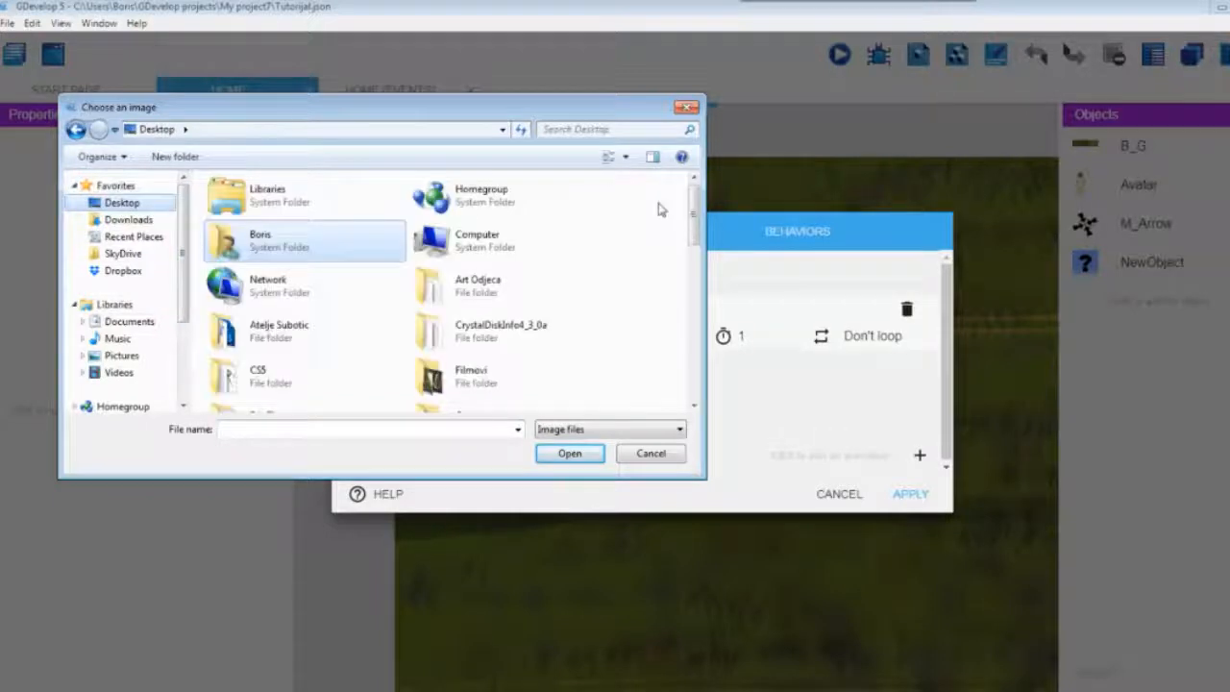
pyautogui.moveTo(692, 215); pyautogui.dragTo(686, 275)
pyautogui.doubleClick(485, 241)
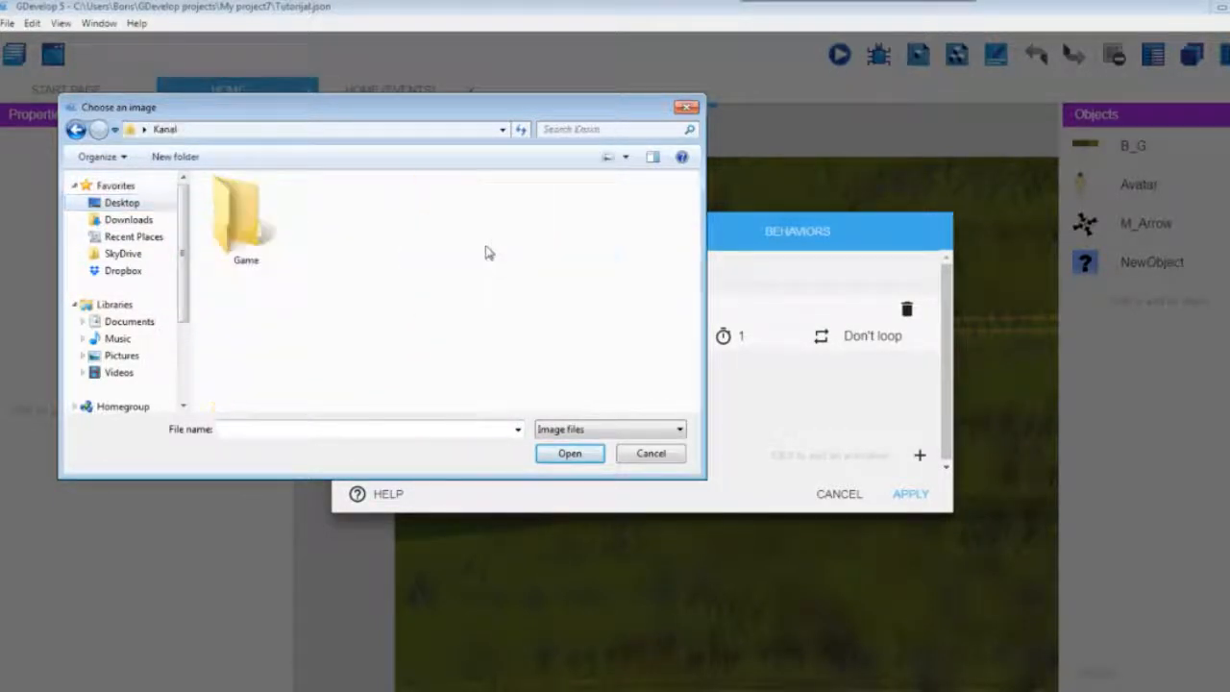
pyautogui.doubleClick(237, 240)
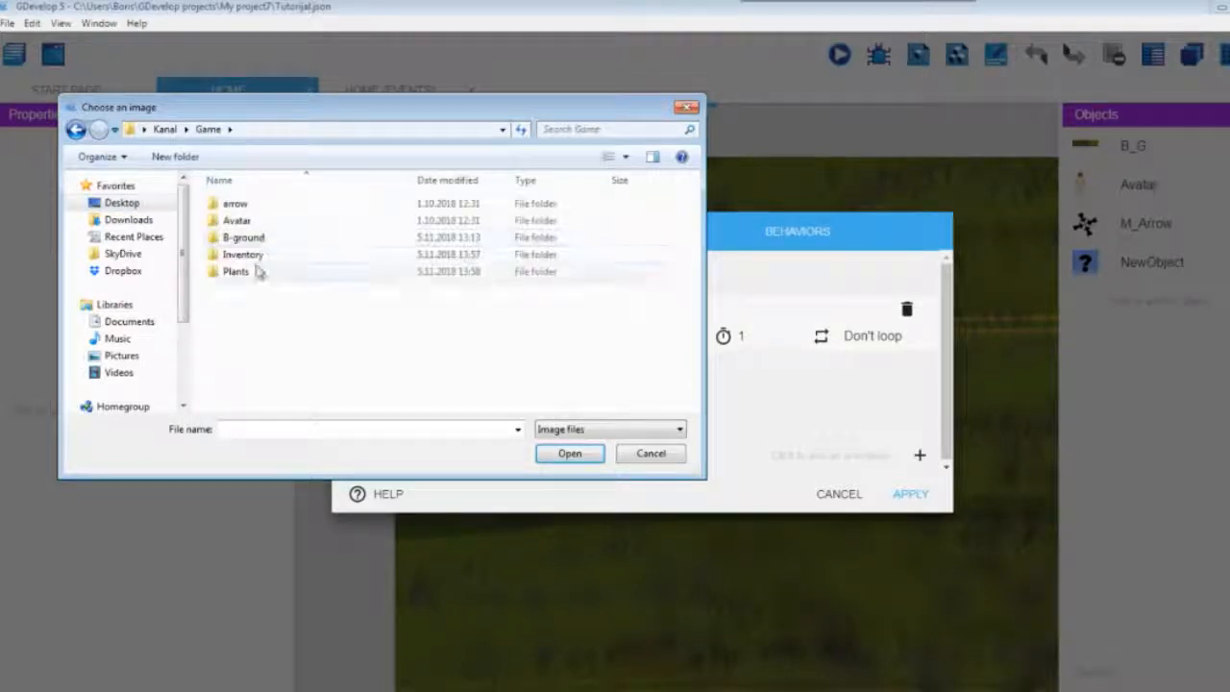
pyautogui.doubleClick(243, 258)
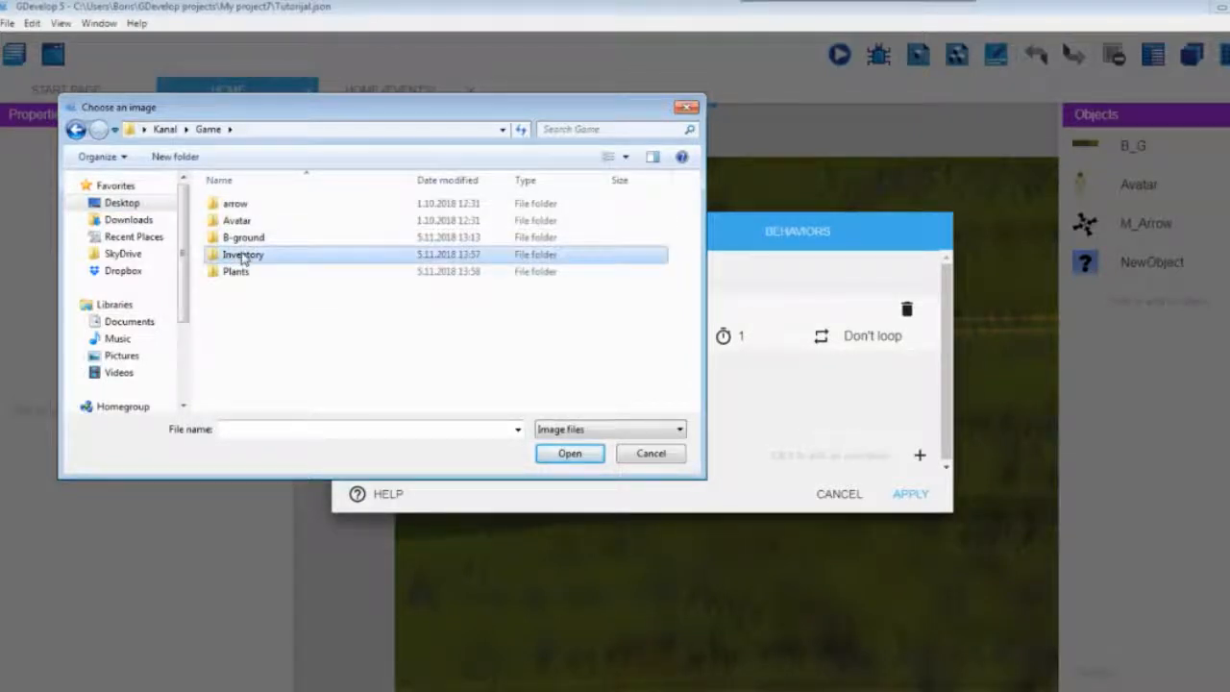
pyautogui.click(335, 240)
pyautogui.click(571, 454)
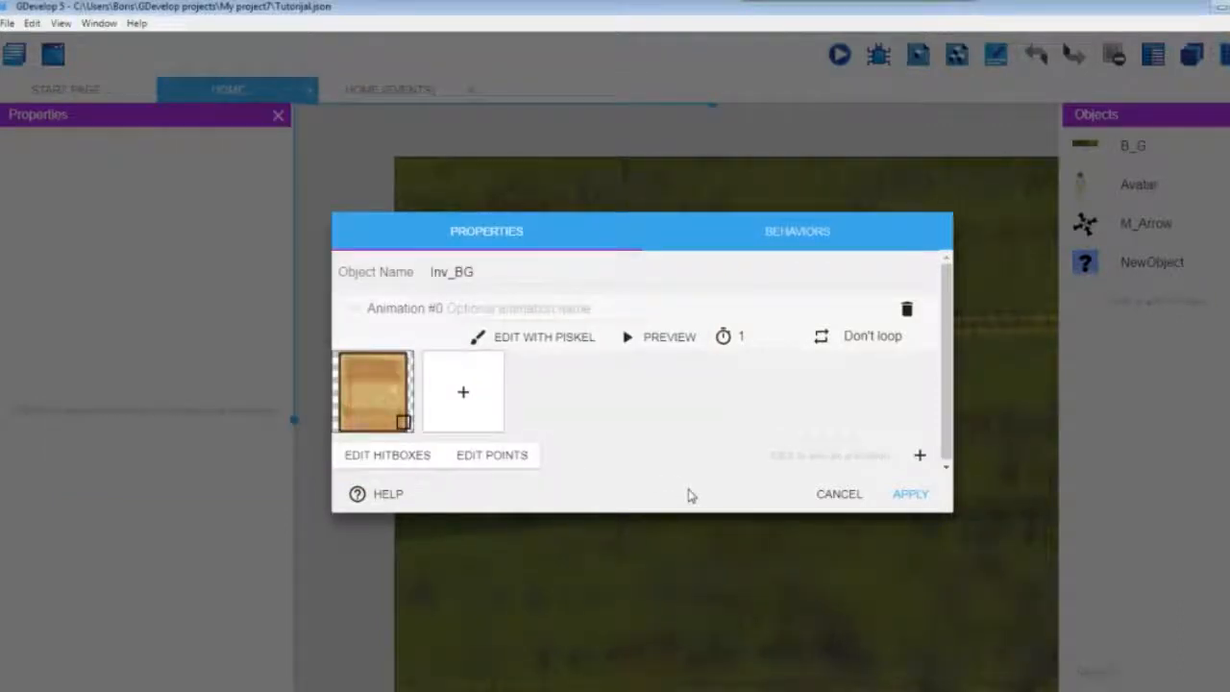
pyautogui.click(908, 496)
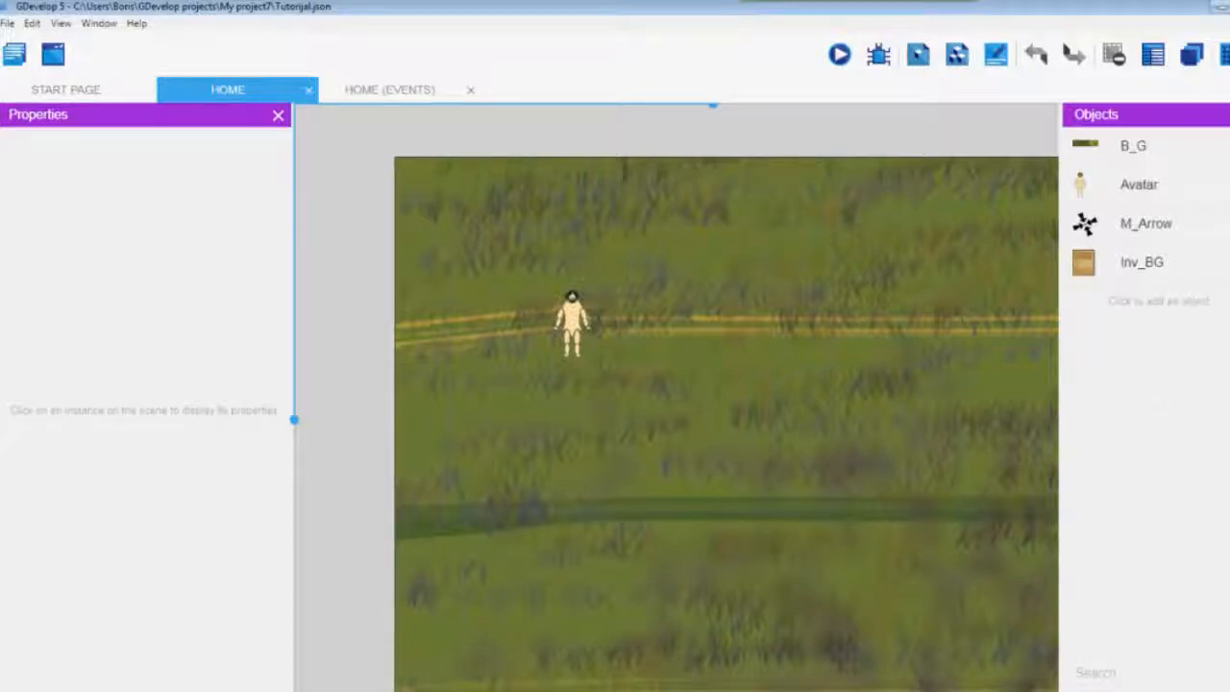
# Add a new Sprite object to the scene's object list and name it Tree
pyautogui.click(1095, 306)
pyautogui.click(462, 201)
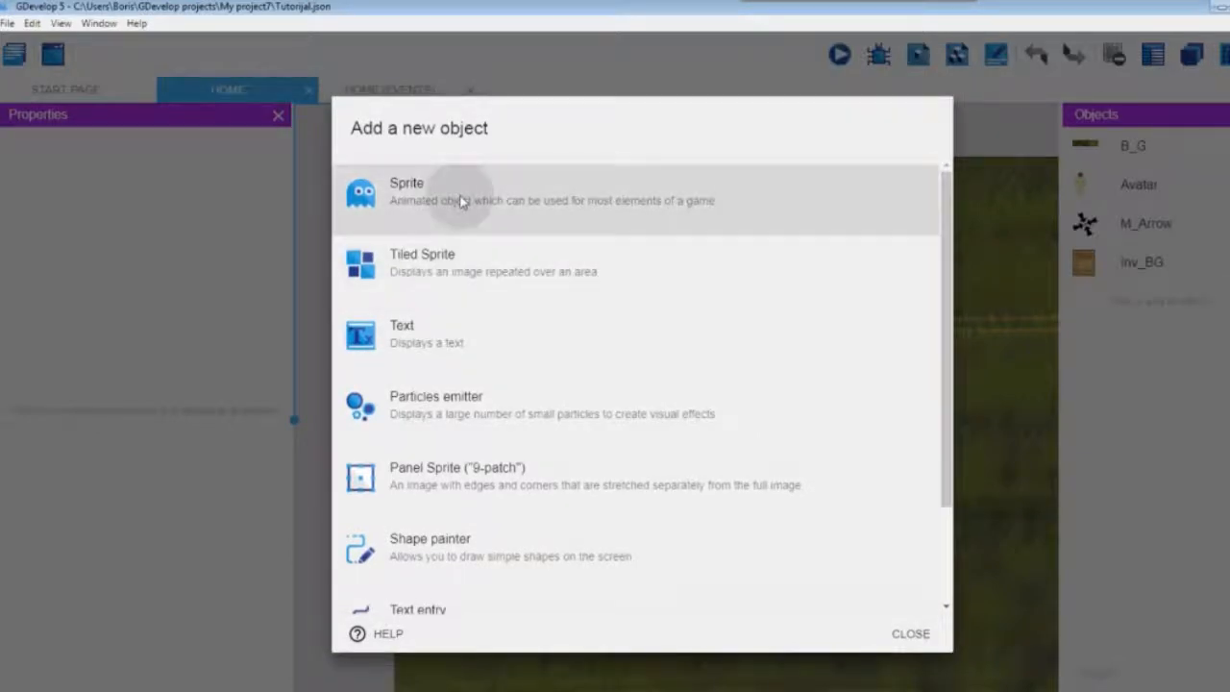
pyautogui.click(506, 343)
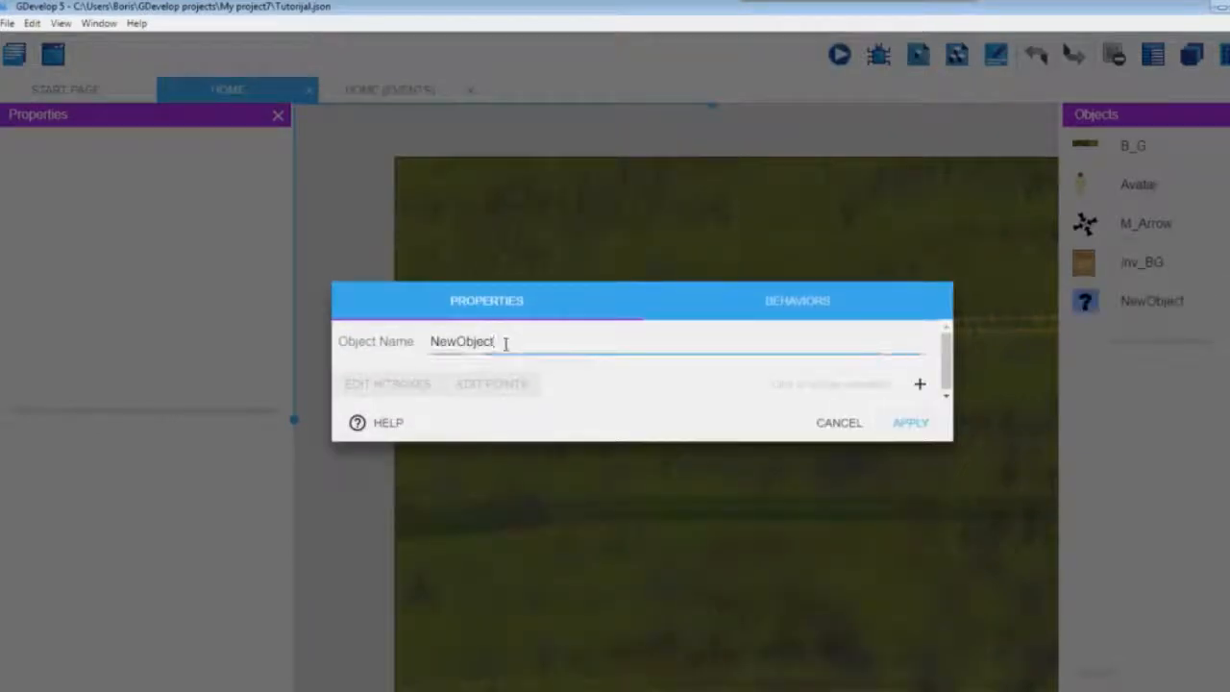
pyautogui.press('BackSpace')
pyautogui.press('BackSpace')
pyautogui.press('BackSpace')
pyautogui.press('BackSpace')
pyautogui.press('BackSpace')
pyautogui.press('BackSpace')
pyautogui.press('BackSpace')
pyautogui.press('BackSpace')
pyautogui.press('BackSpace')
pyautogui.write('Tree')
pyautogui.click(700, 415)
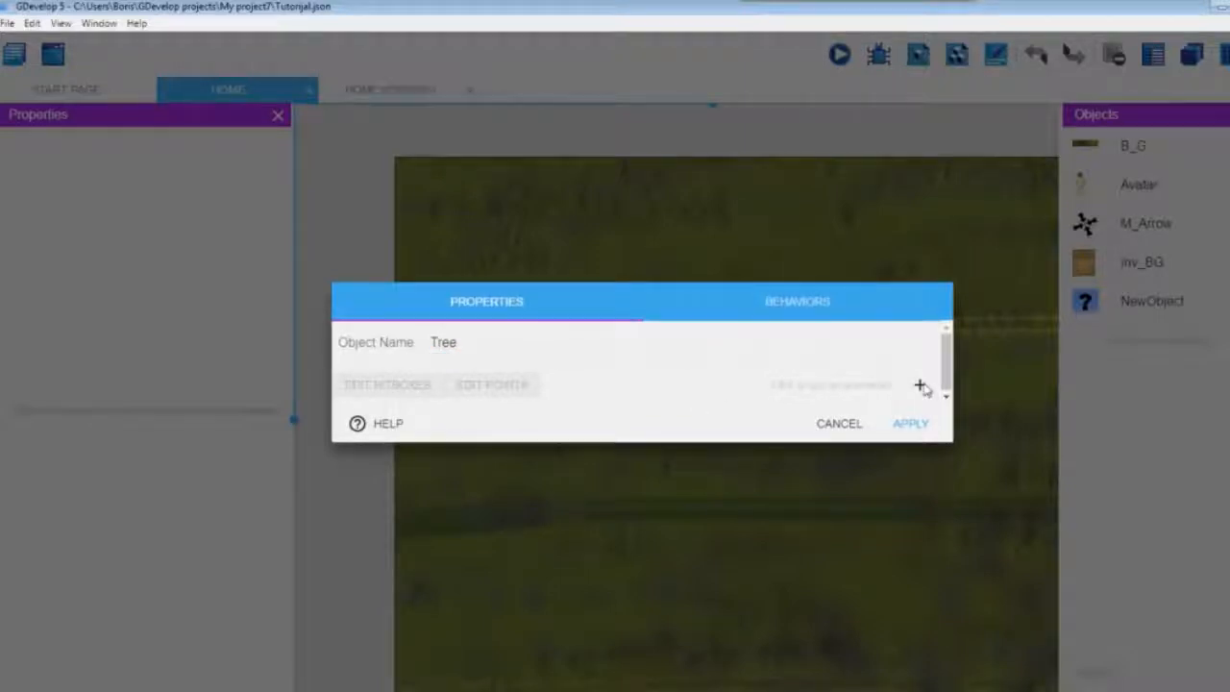
# Add an animation to Tree using the Drvo 1 image from Kanal > Game > Plants on the desktop, and apply the object's settings
pyautogui.click(920, 384)
pyautogui.click(374, 395)
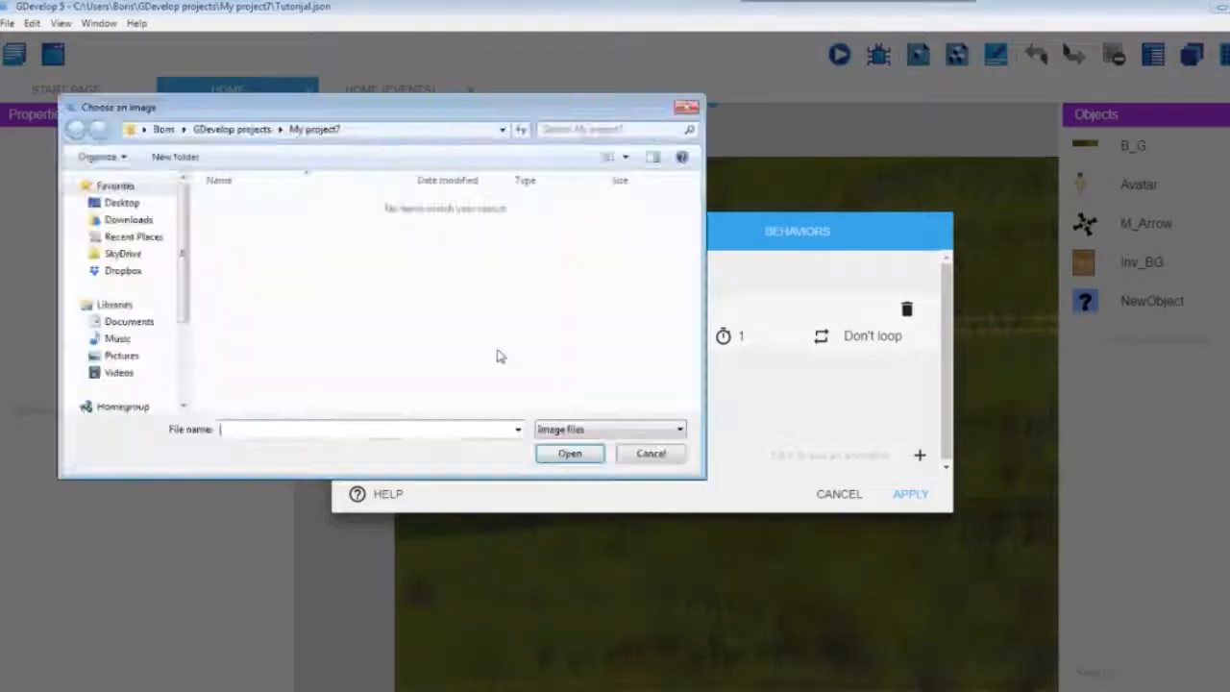
pyautogui.click(122, 203)
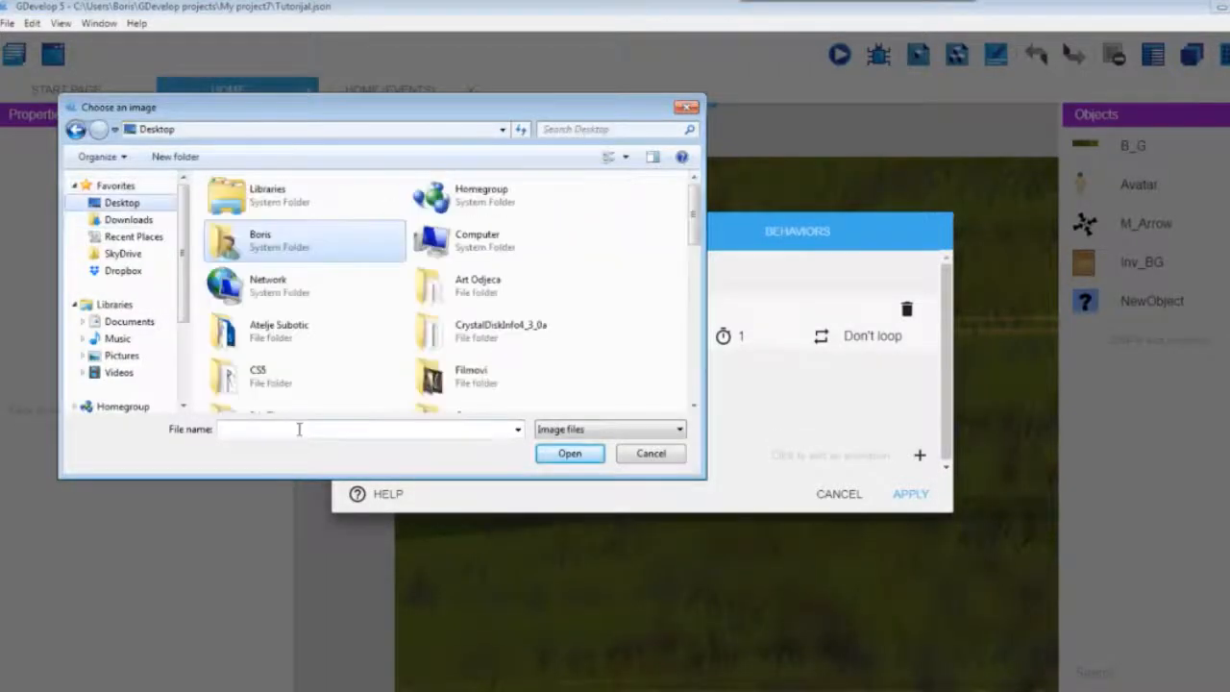
pyautogui.write('k')
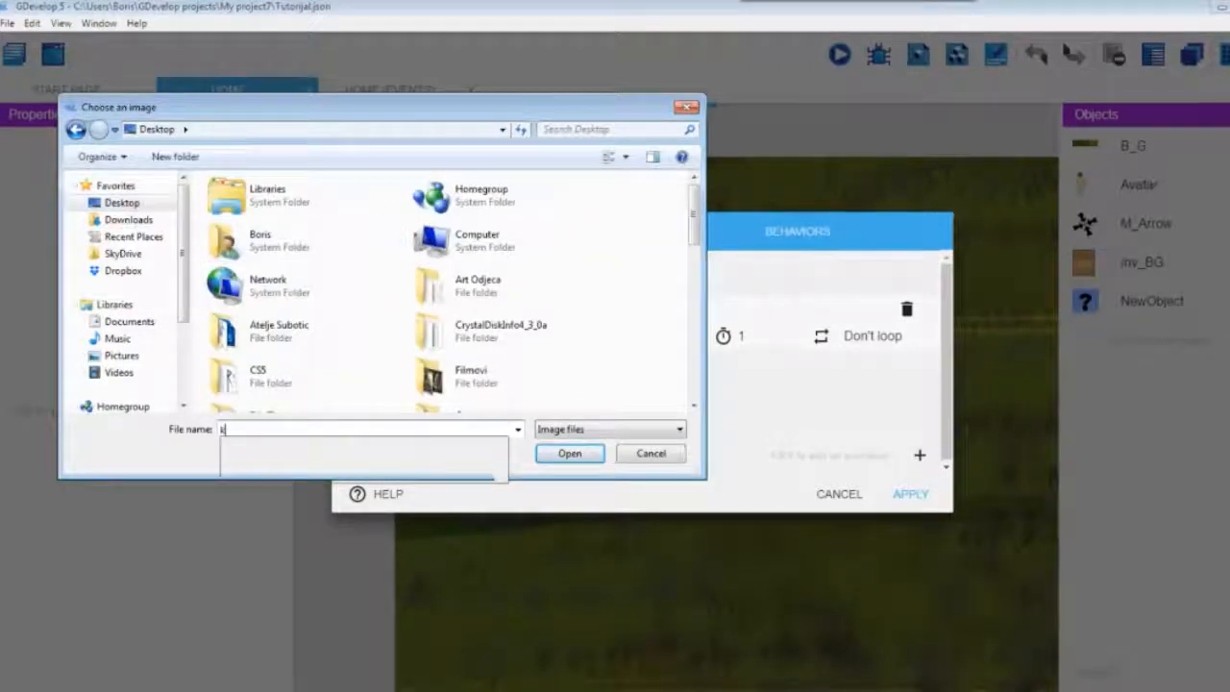
pyautogui.click(270, 446)
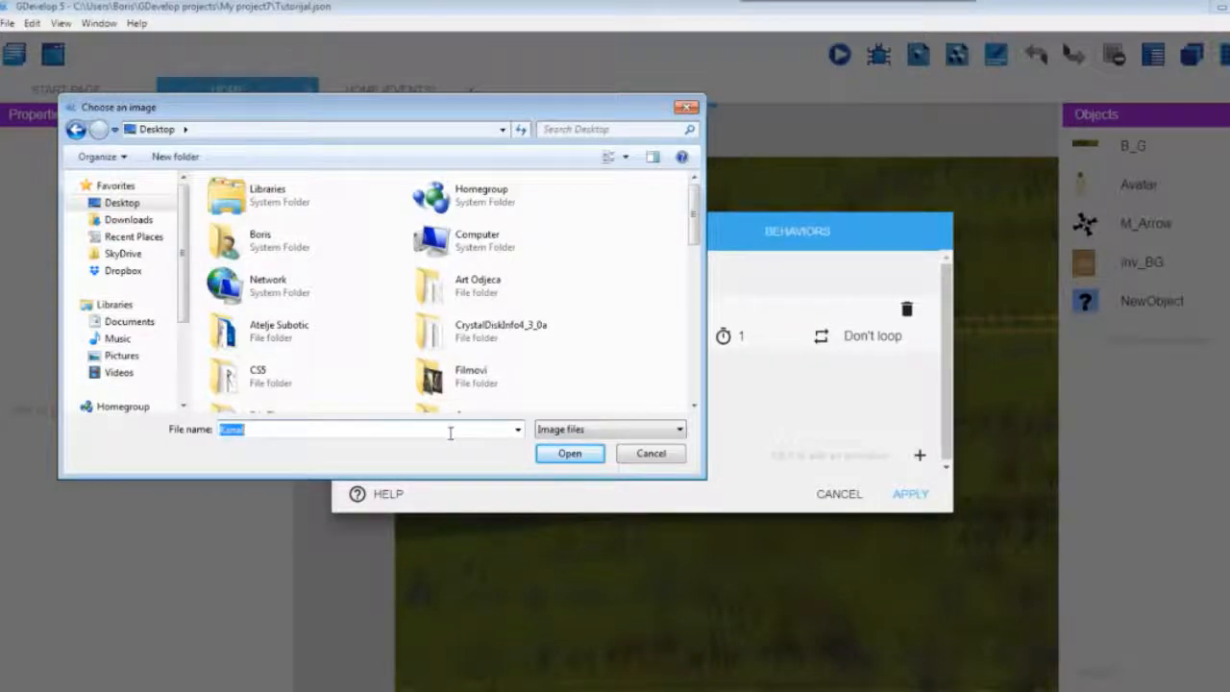
pyautogui.press('Return')
pyautogui.doubleClick(238, 217)
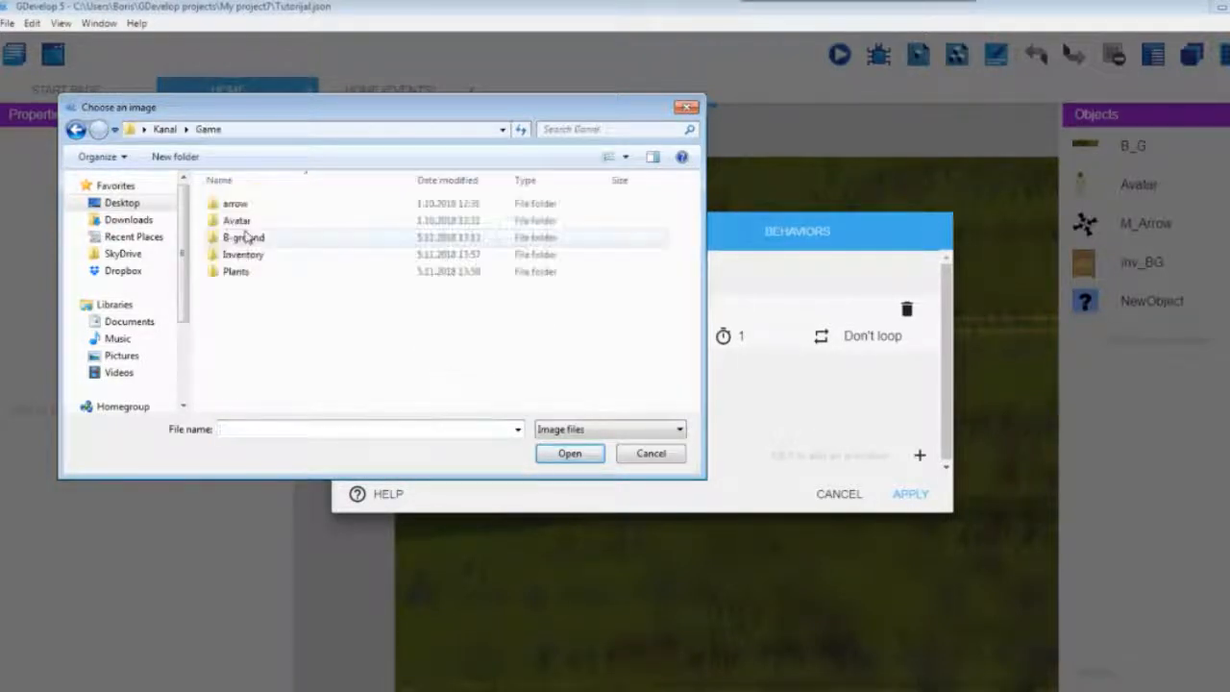
pyautogui.doubleClick(236, 272)
pyautogui.click(244, 253)
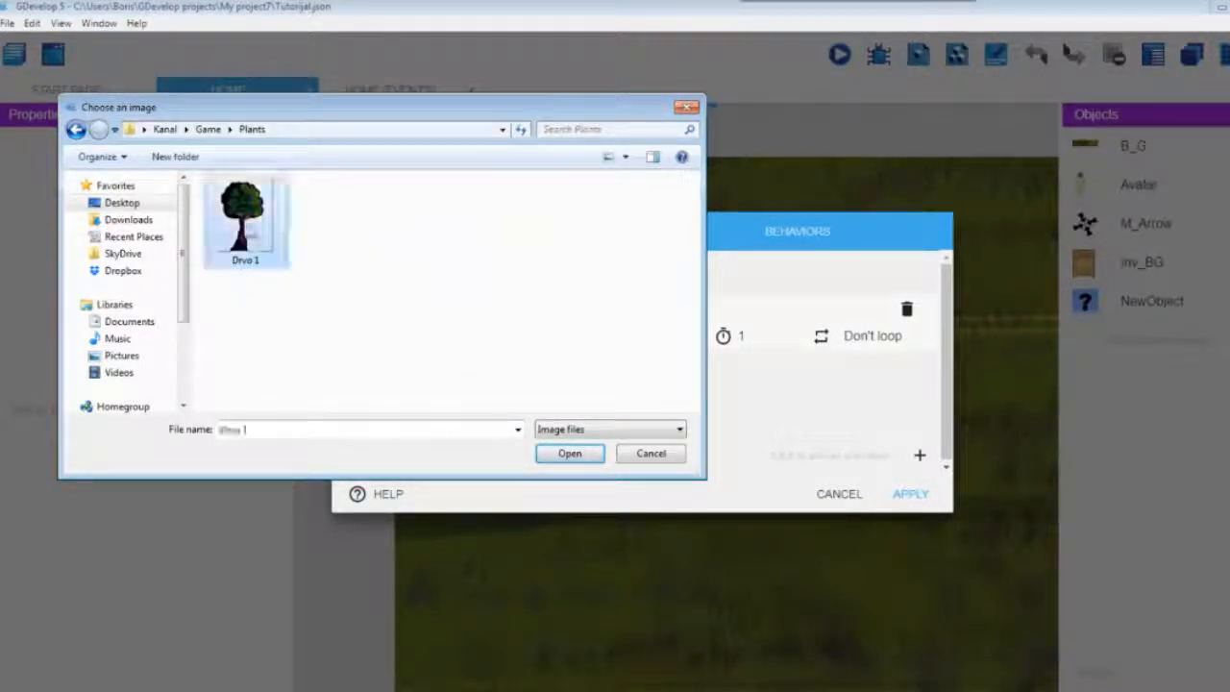
pyautogui.click(594, 458)
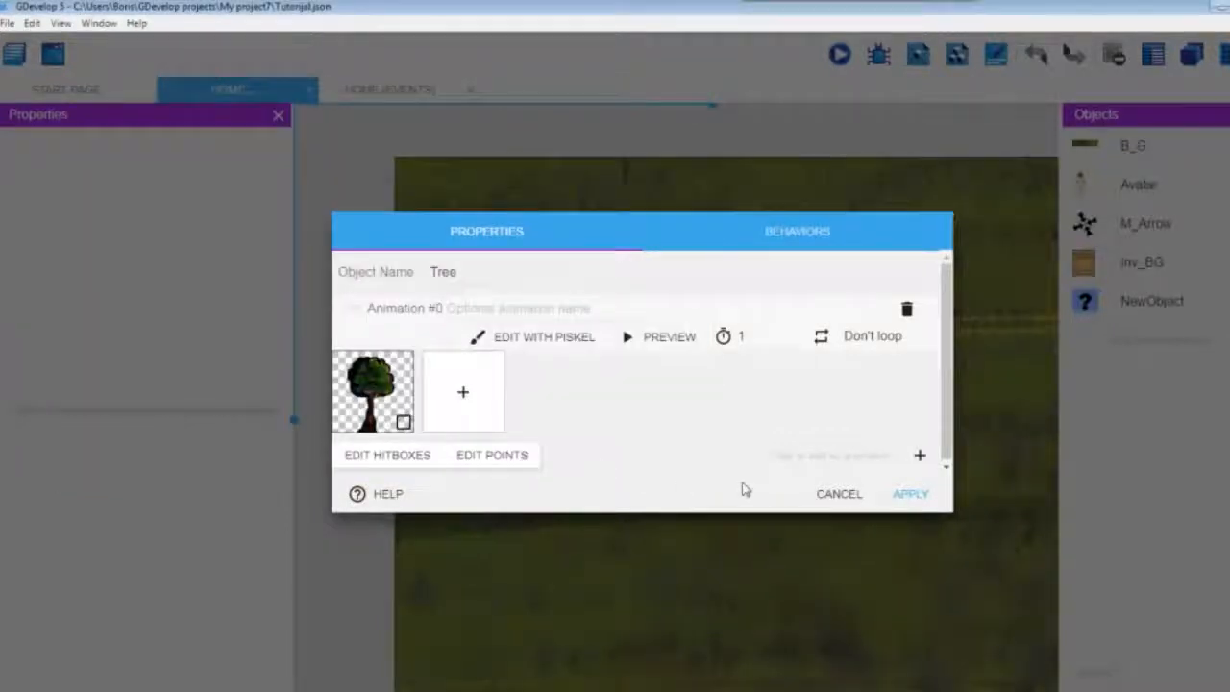
pyautogui.click(911, 494)
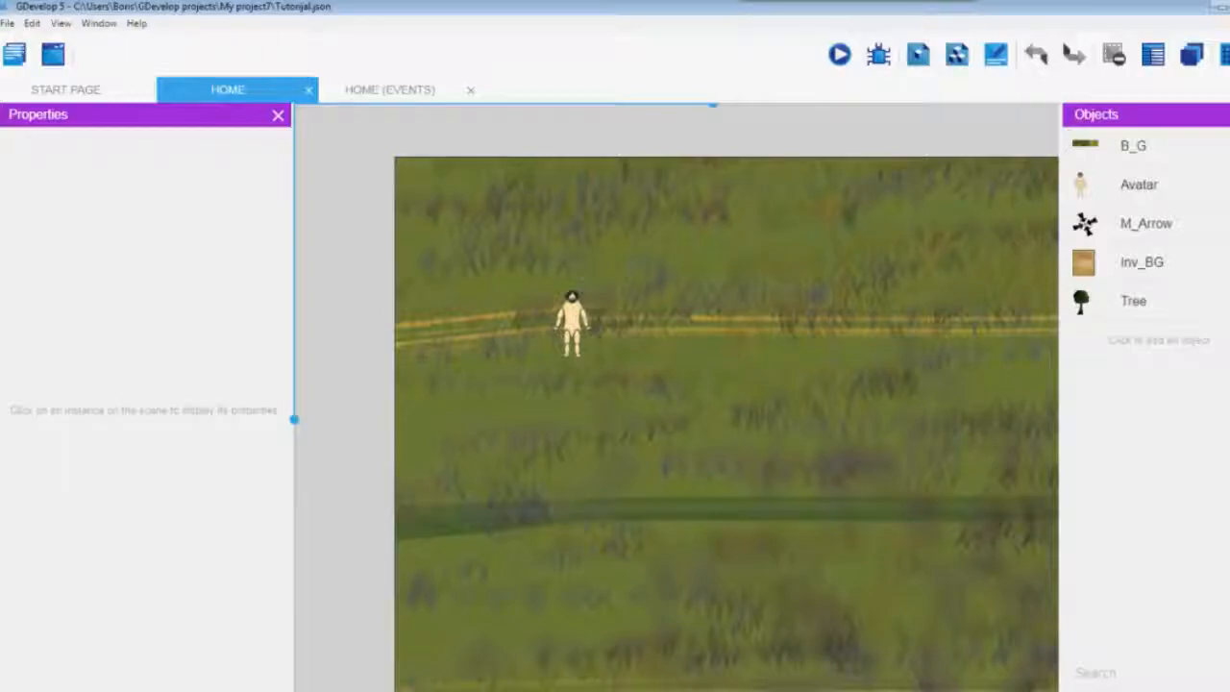
# Add another Sprite object to the object list and name it Raw_Tree
pyautogui.click(1159, 340)
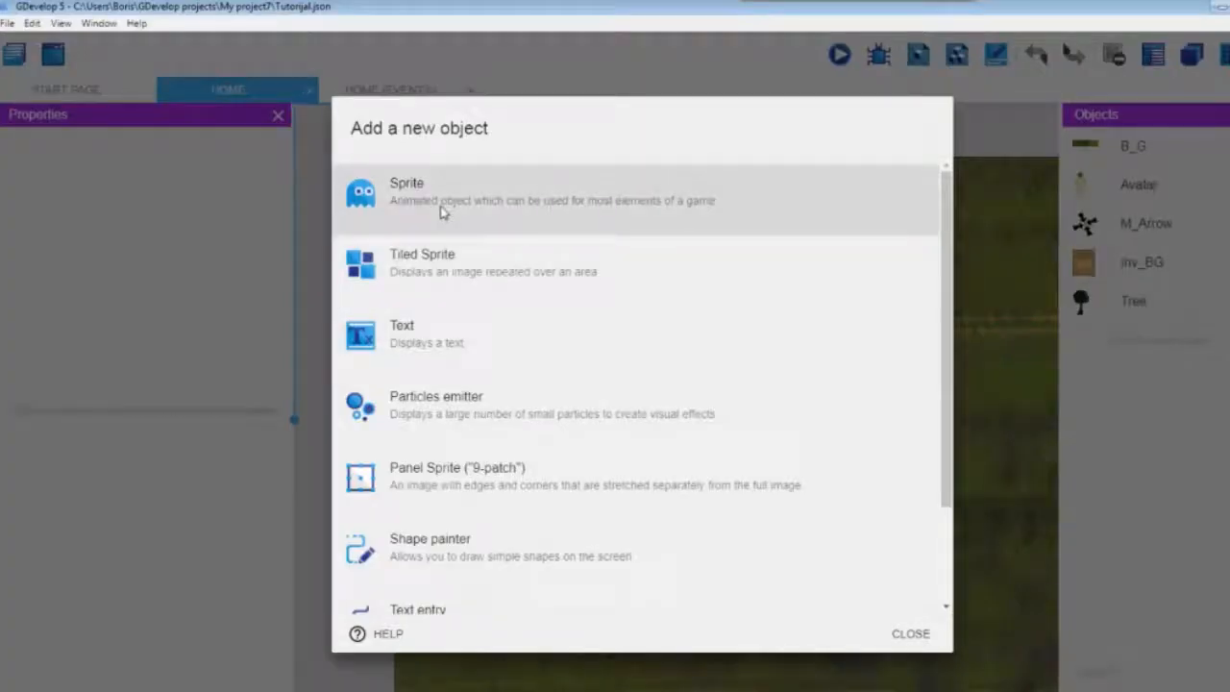
pyautogui.click(442, 211)
pyautogui.press('BackSpace')
pyautogui.press('BackSpace')
pyautogui.press('BackSpace')
pyautogui.press('BackSpace')
pyautogui.press('BackSpace')
pyautogui.press('BackSpace')
pyautogui.press('BackSpace')
pyautogui.press('BackSpace')
pyautogui.press('BackSpace')
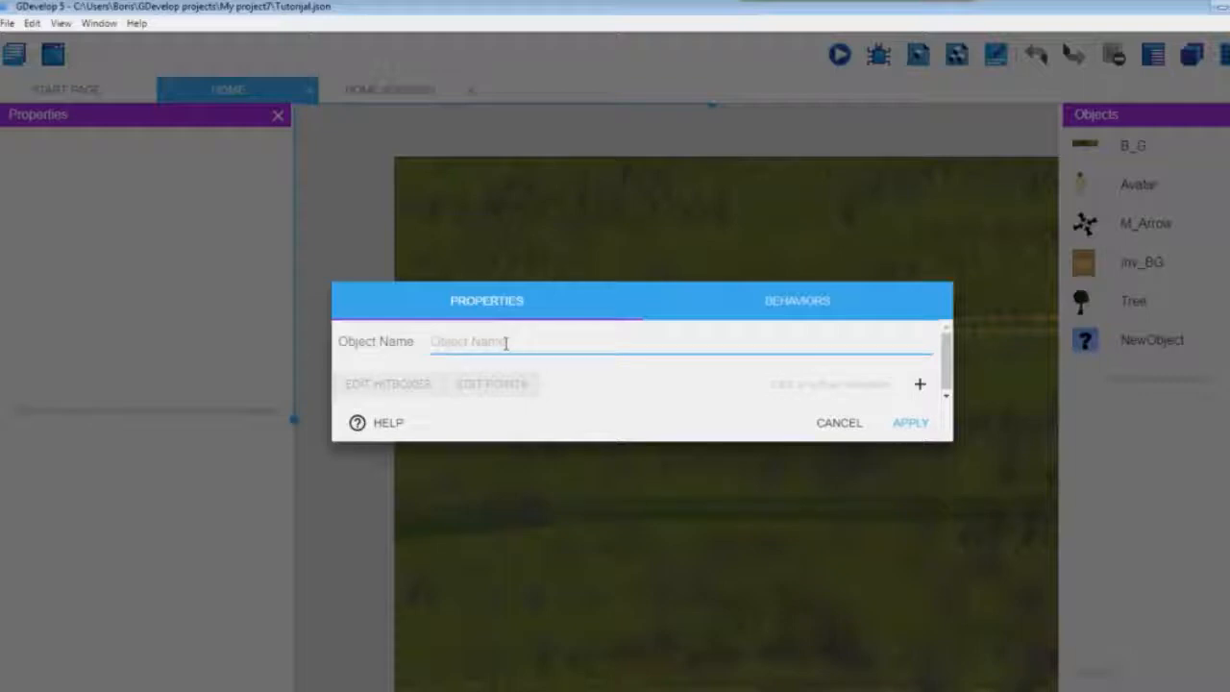
pyautogui.write('Raw_Tree')
pyautogui.click(711, 423)
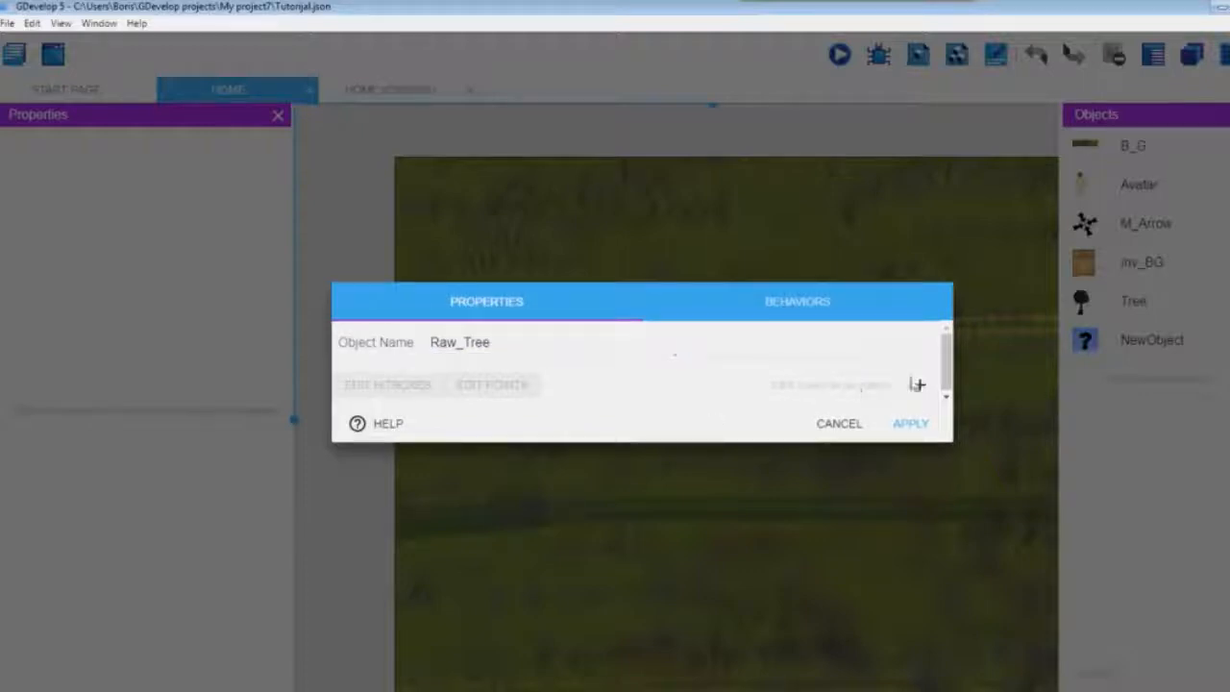
# Give Raw_Tree an animation using the Ikona drvo 333 image from Kanal > Game > Inventory > Ikons on the desktop, and apply its settings
pyautogui.click(917, 384)
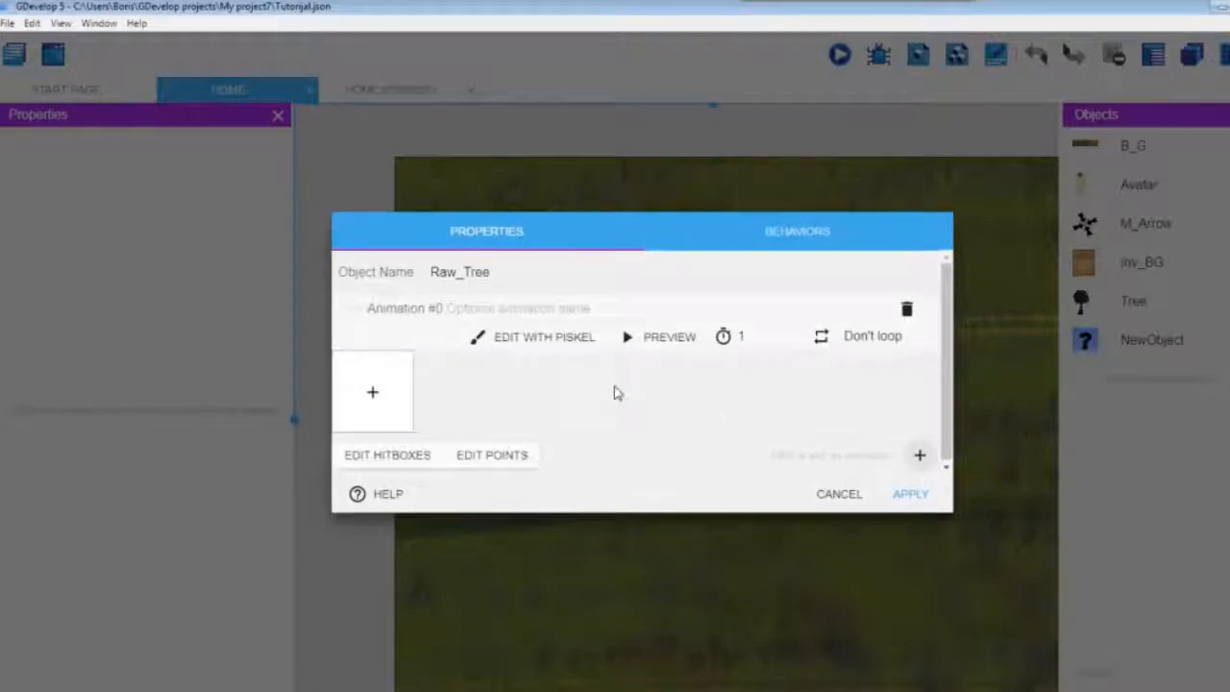
pyautogui.click(373, 396)
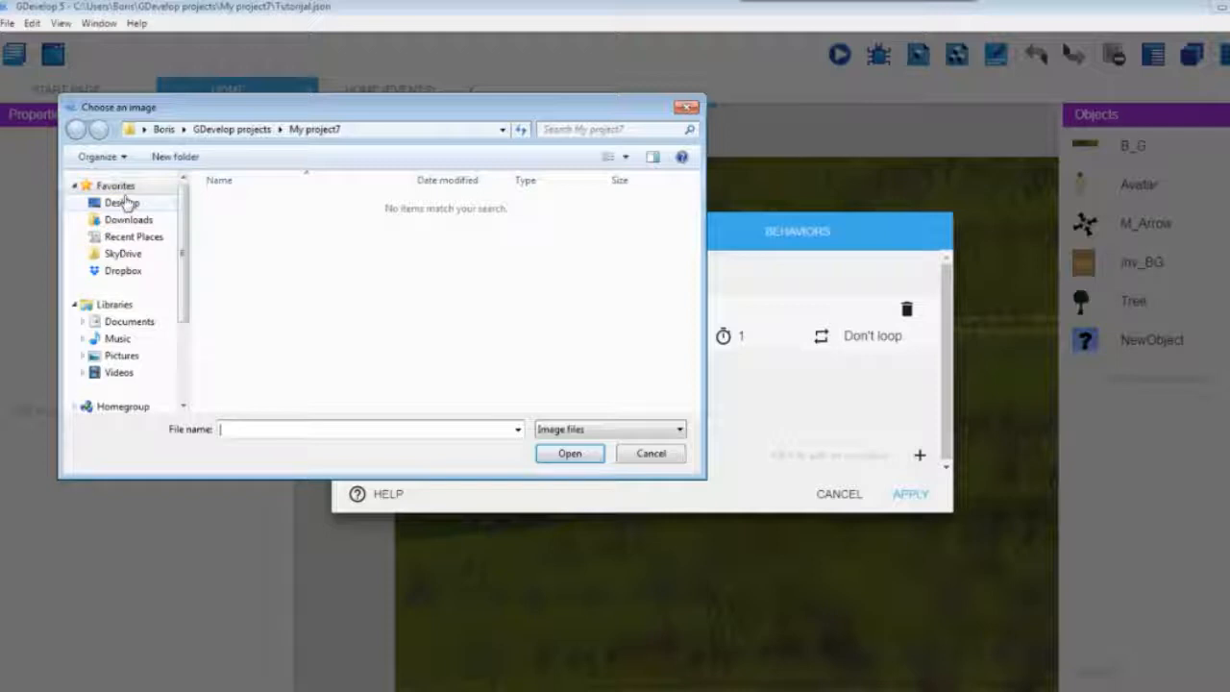
pyautogui.click(125, 202)
pyautogui.click(283, 429)
pyautogui.write('a')
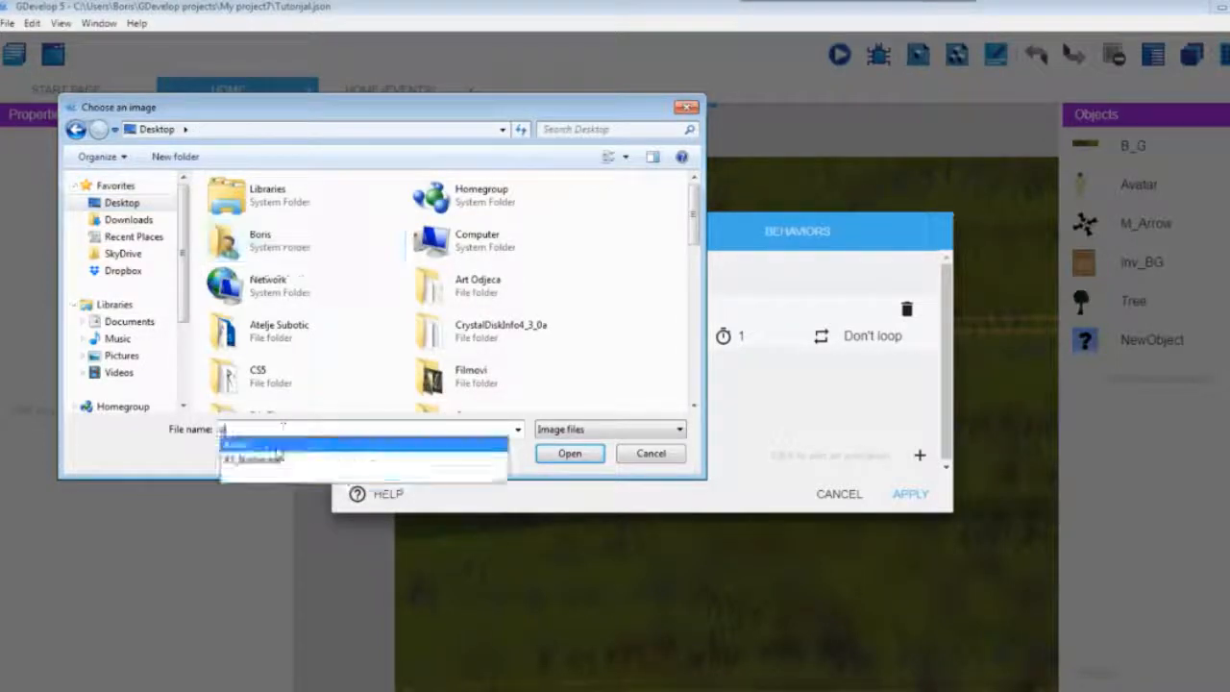
pyautogui.click(252, 444)
pyautogui.click(569, 453)
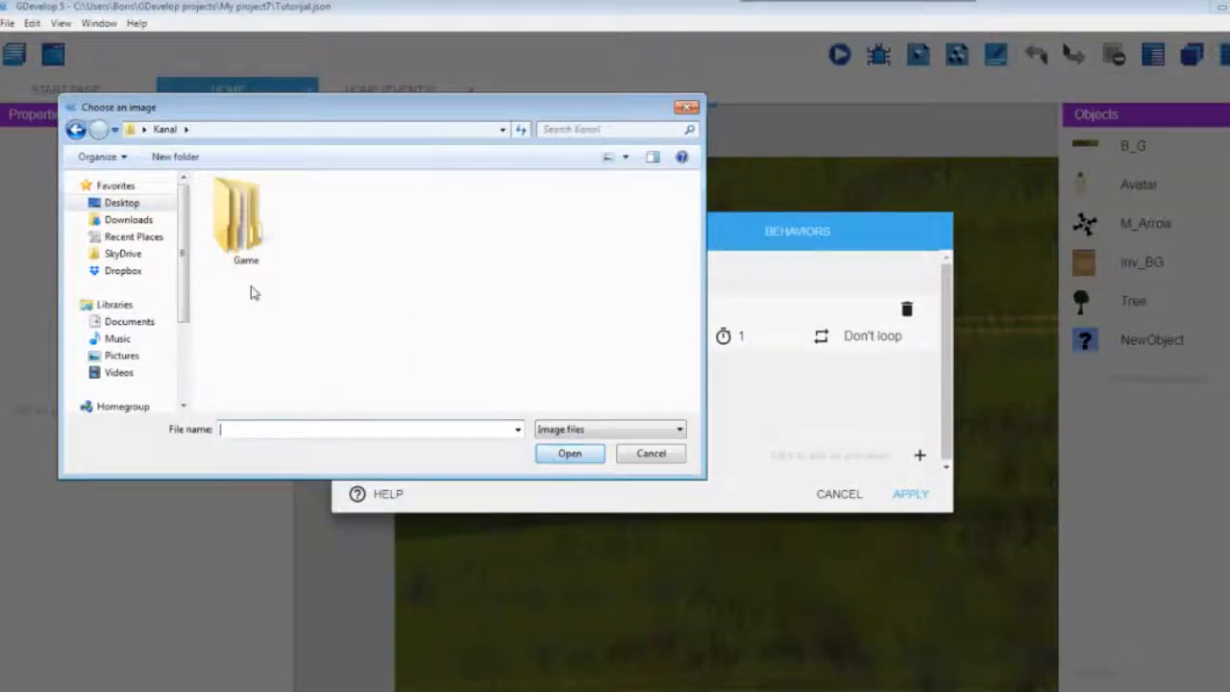
pyautogui.doubleClick(252, 231)
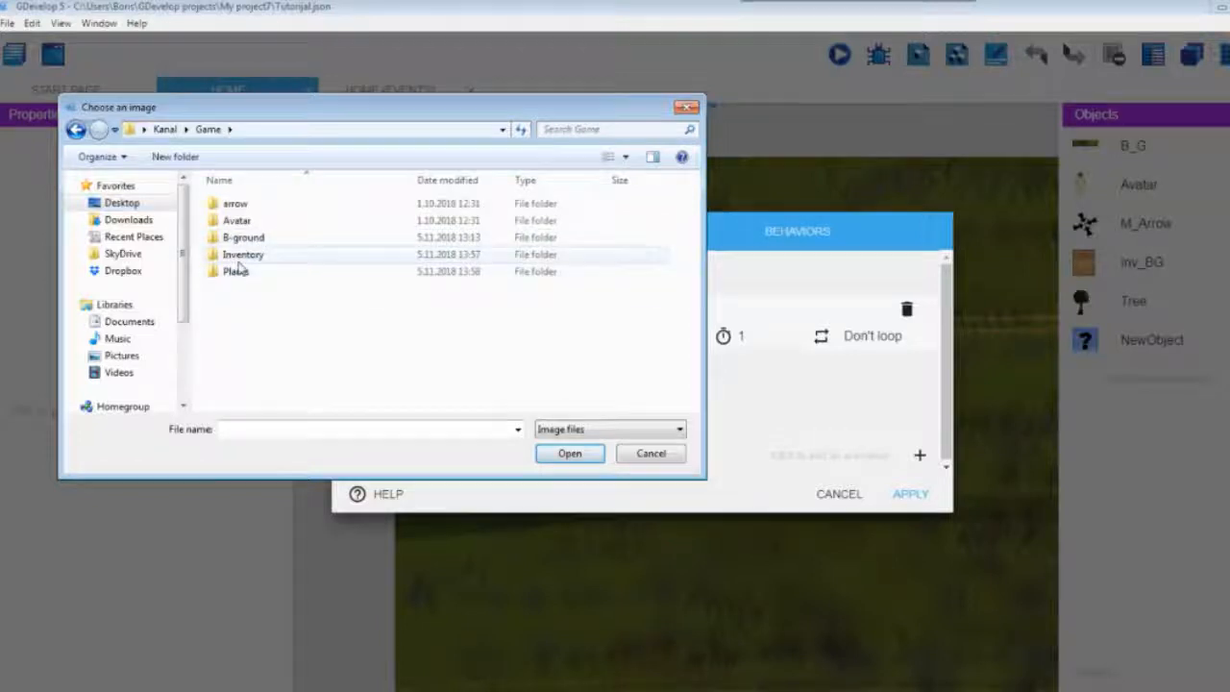
pyautogui.doubleClick(241, 255)
pyautogui.doubleClick(246, 231)
pyautogui.click(241, 213)
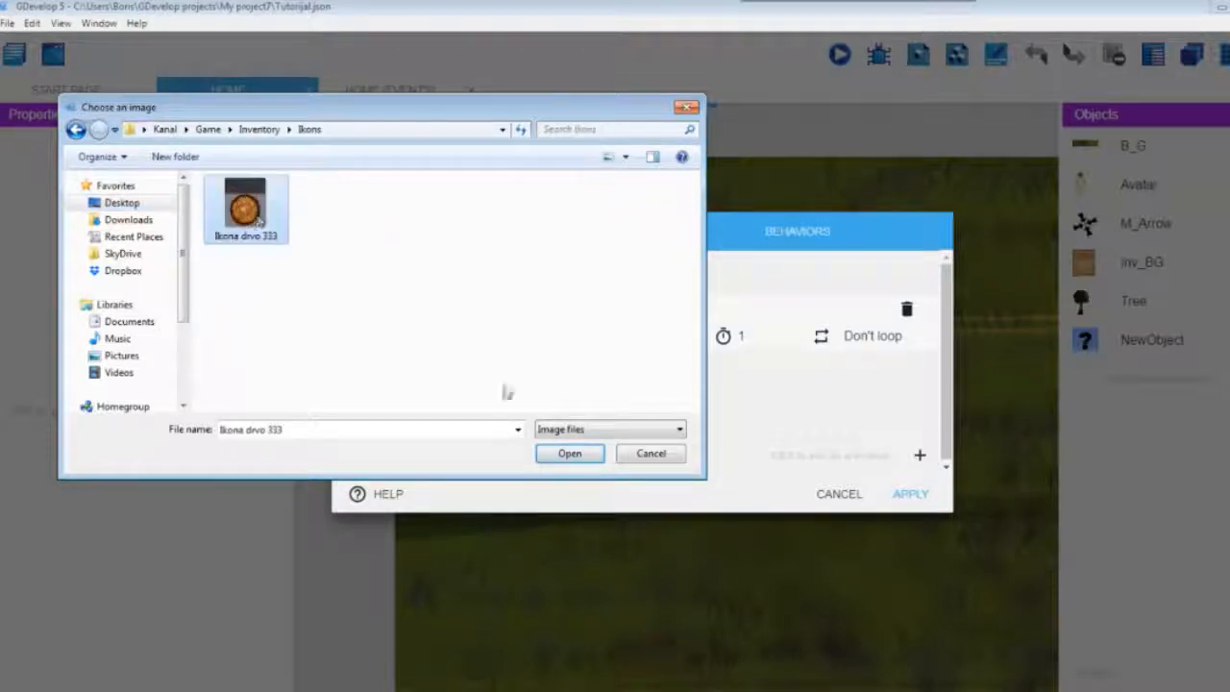
pyautogui.click(570, 452)
pyautogui.click(907, 495)
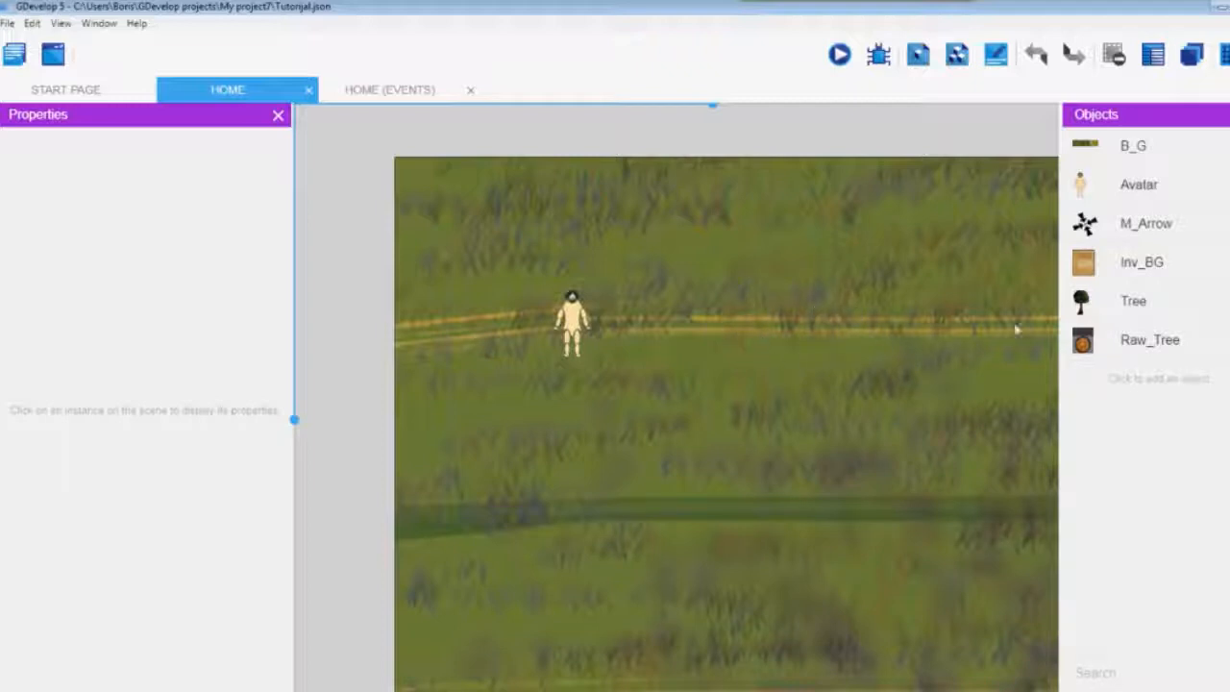
# Select the B_G background instance in the scene and set its Z order to 0
pyautogui.click(1137, 305)
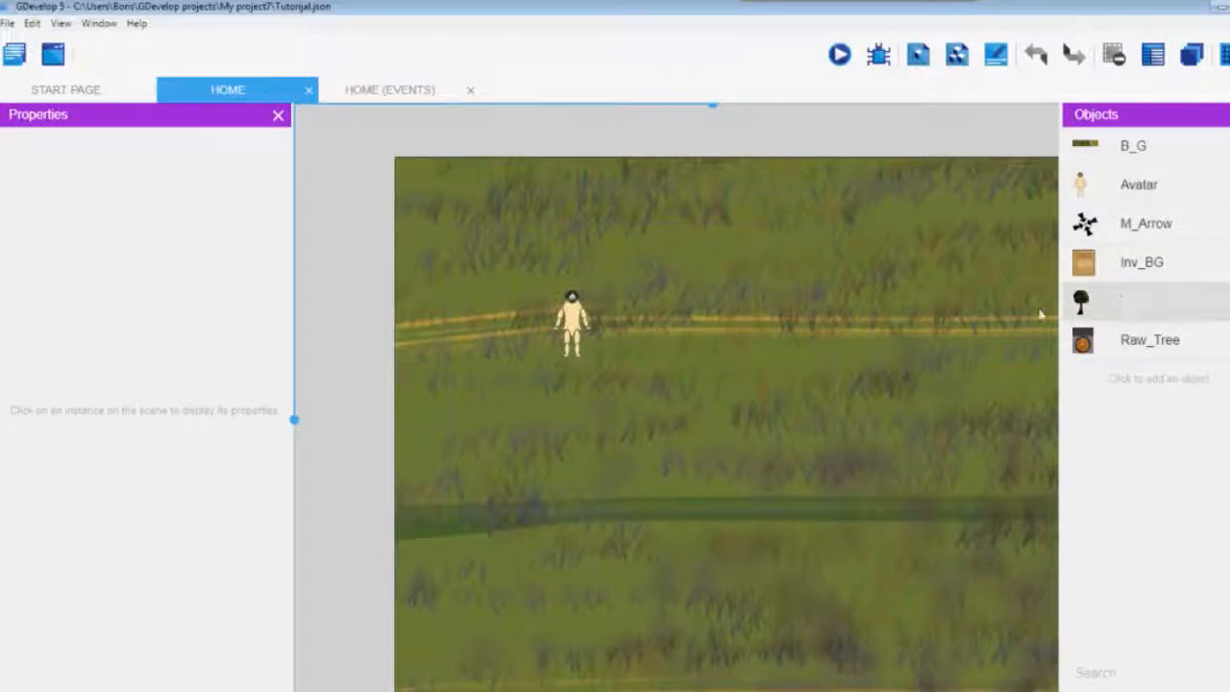
pyautogui.click(787, 311)
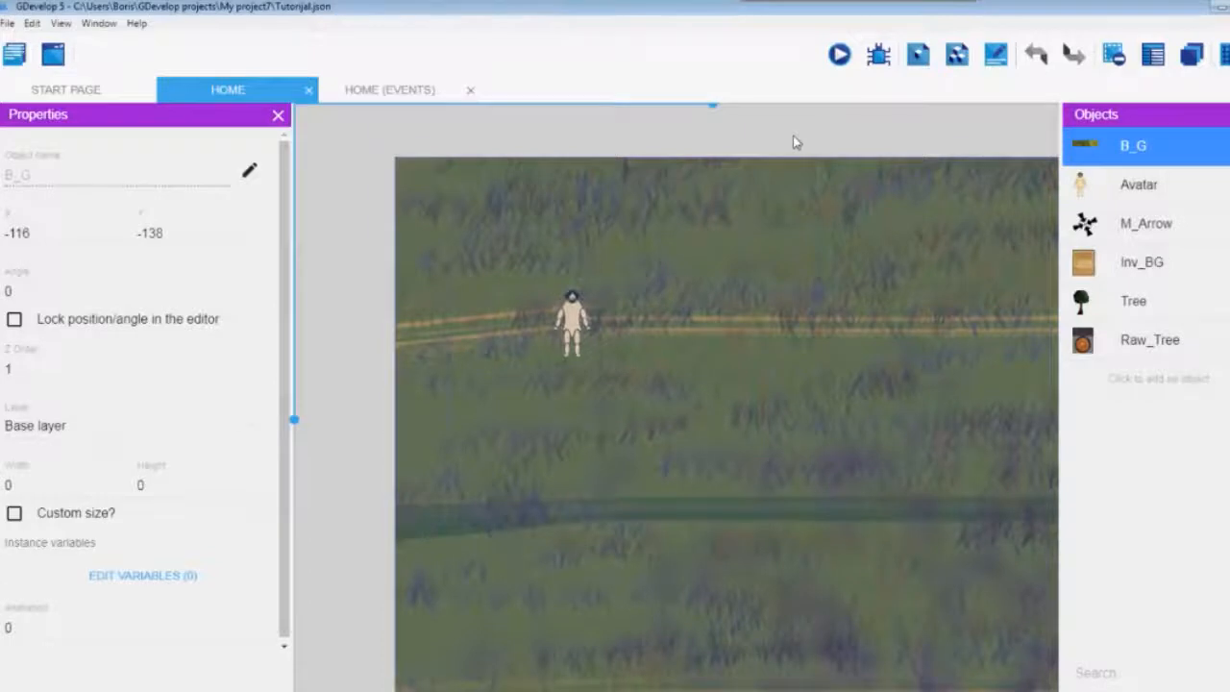
pyautogui.click(793, 140)
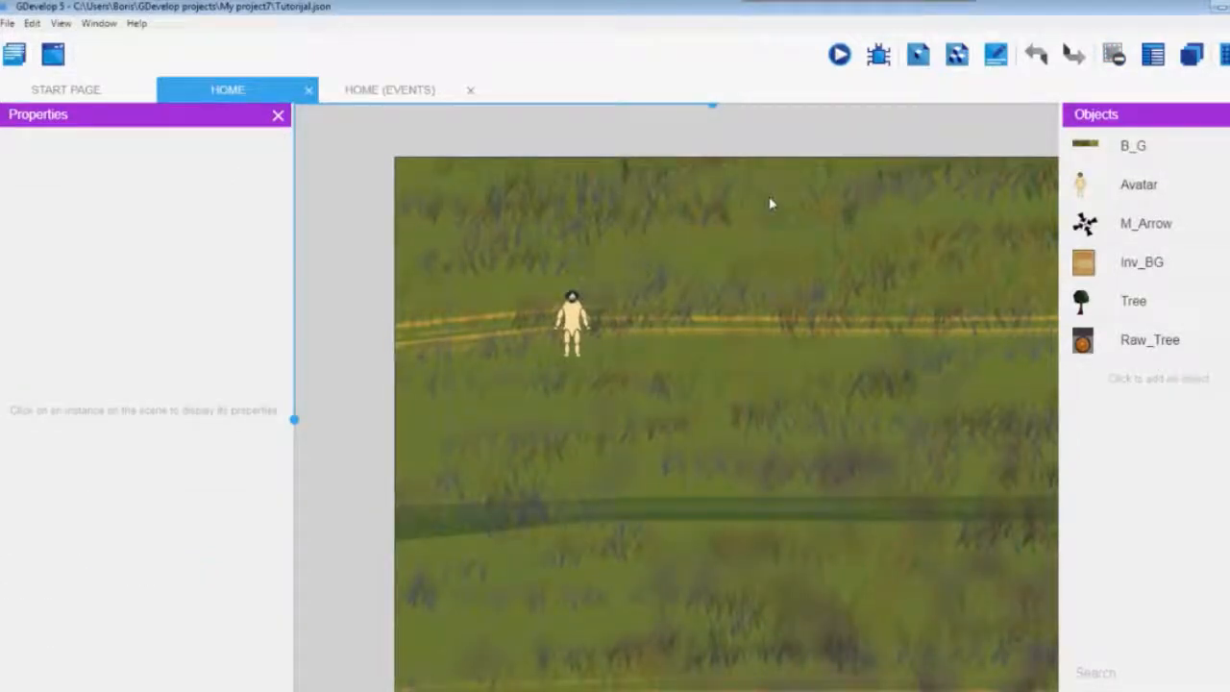
pyautogui.click(767, 200)
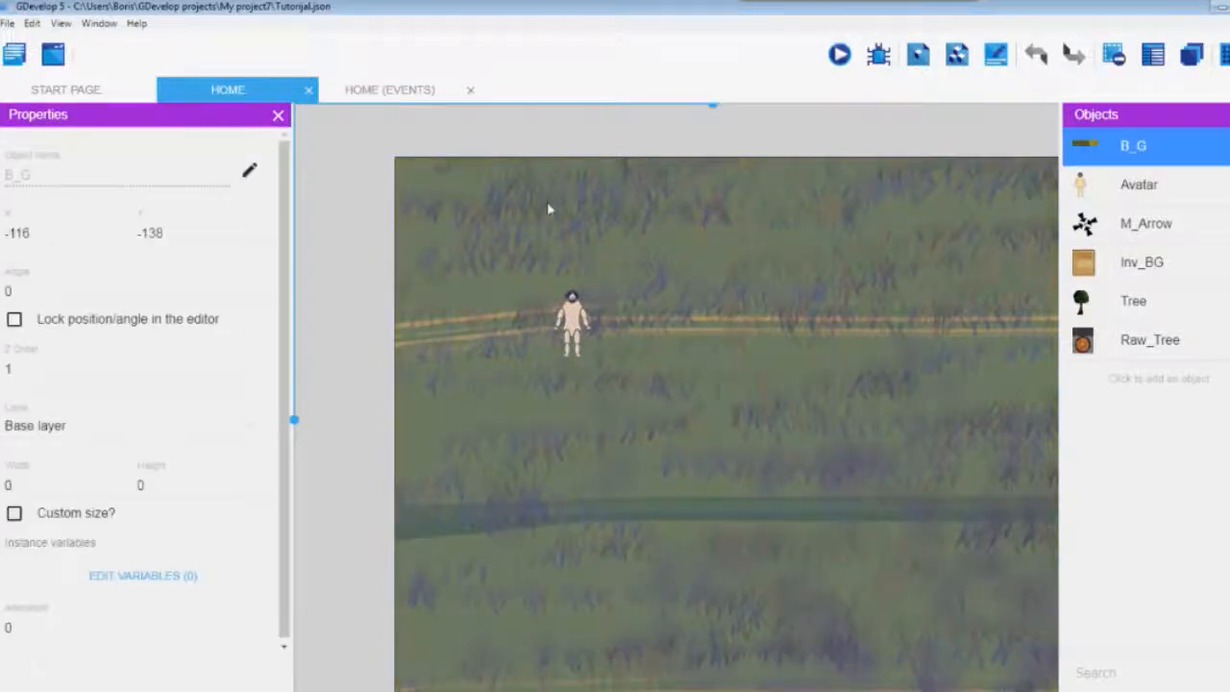
pyautogui.doubleClick(71, 375)
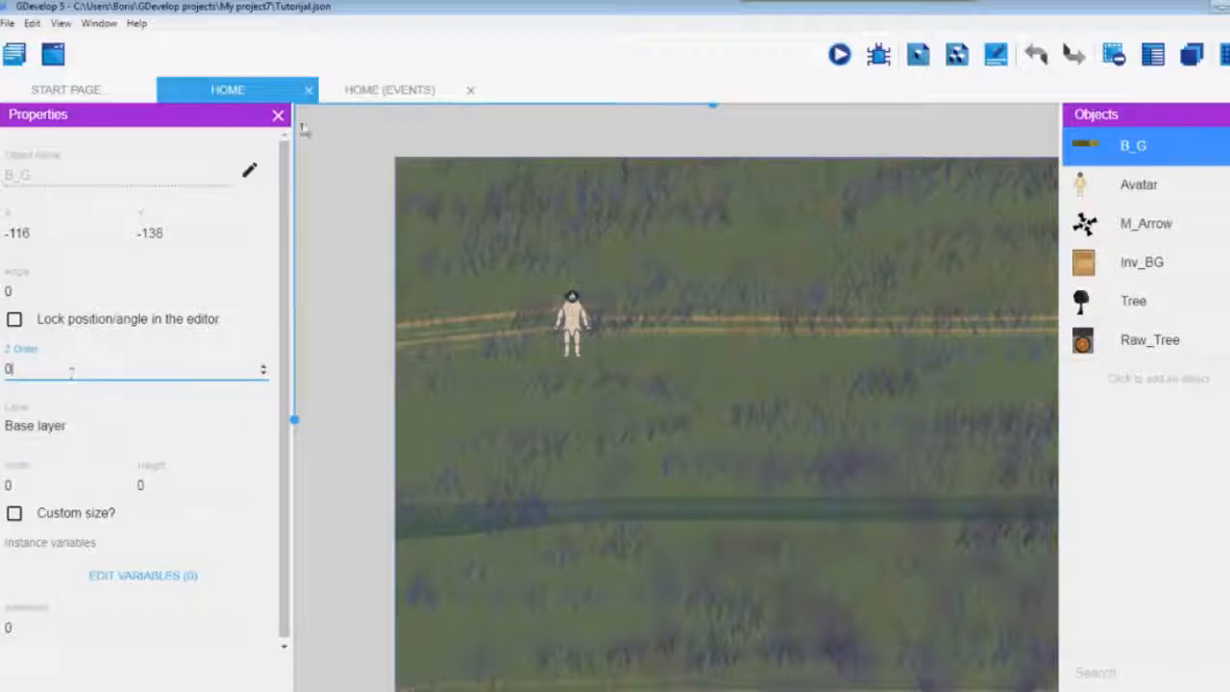
pyautogui.click(465, 147)
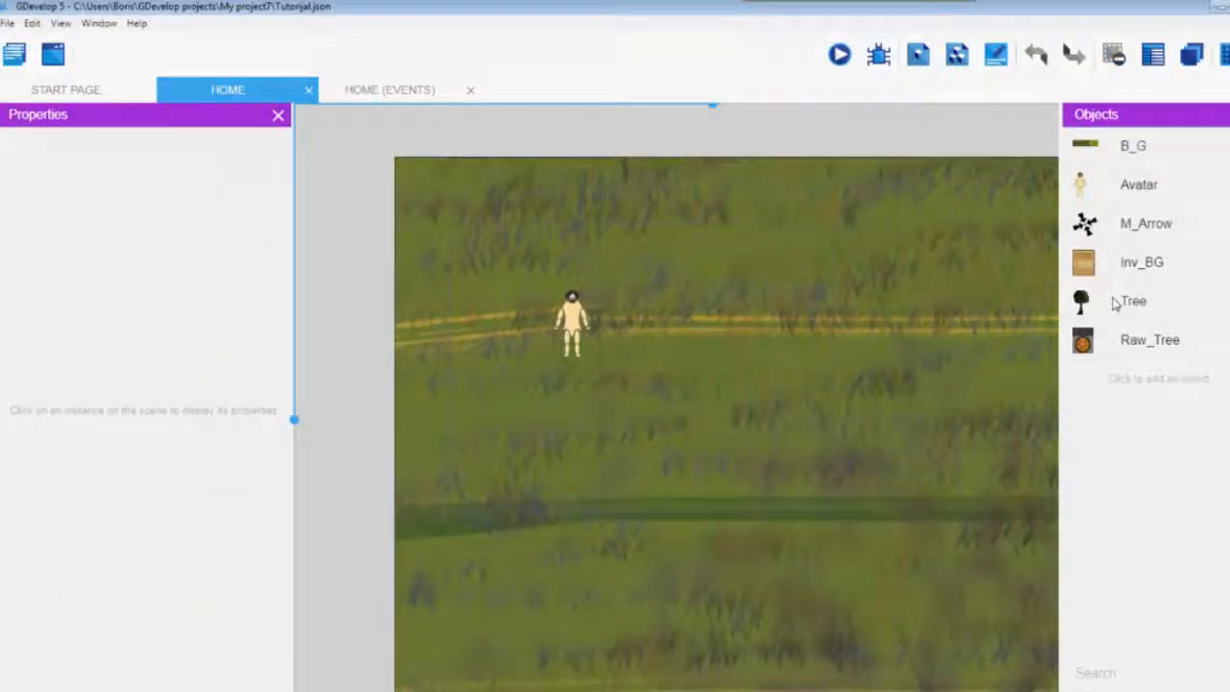
# Place two Tree instances in the scene to the right of the avatar, one near the yellow path and one just below it
pyautogui.moveTo(643, 186); pyautogui.dragTo(601, 513)
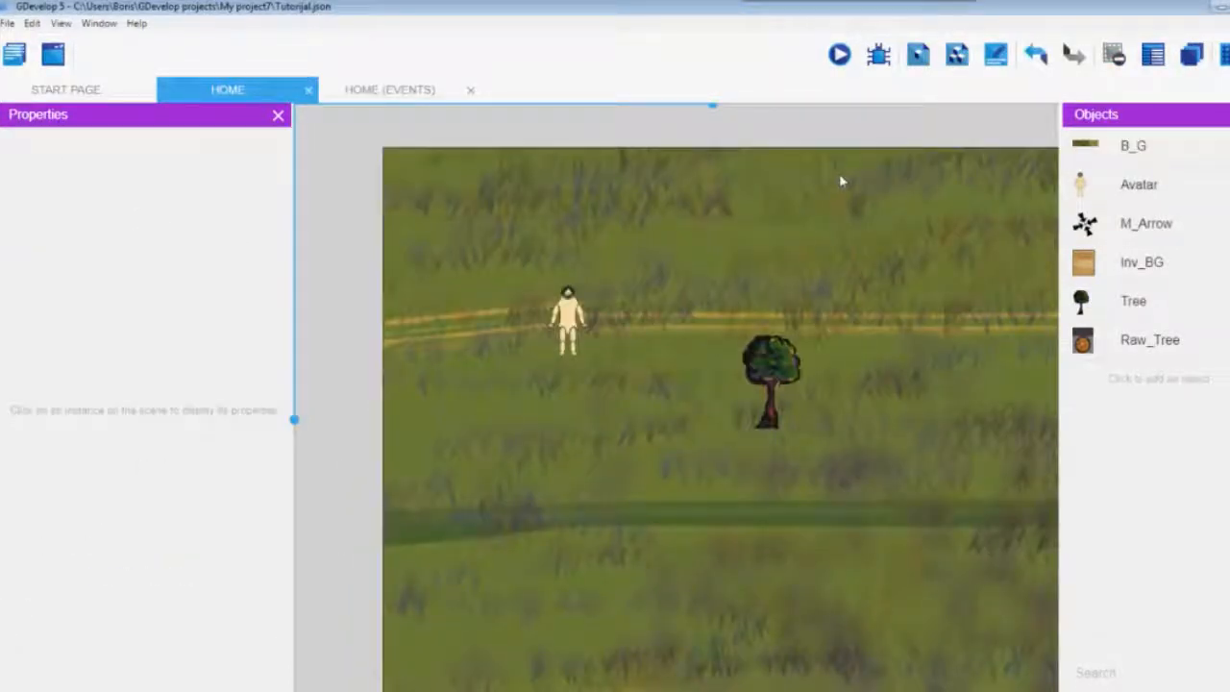
pyautogui.click(1140, 315)
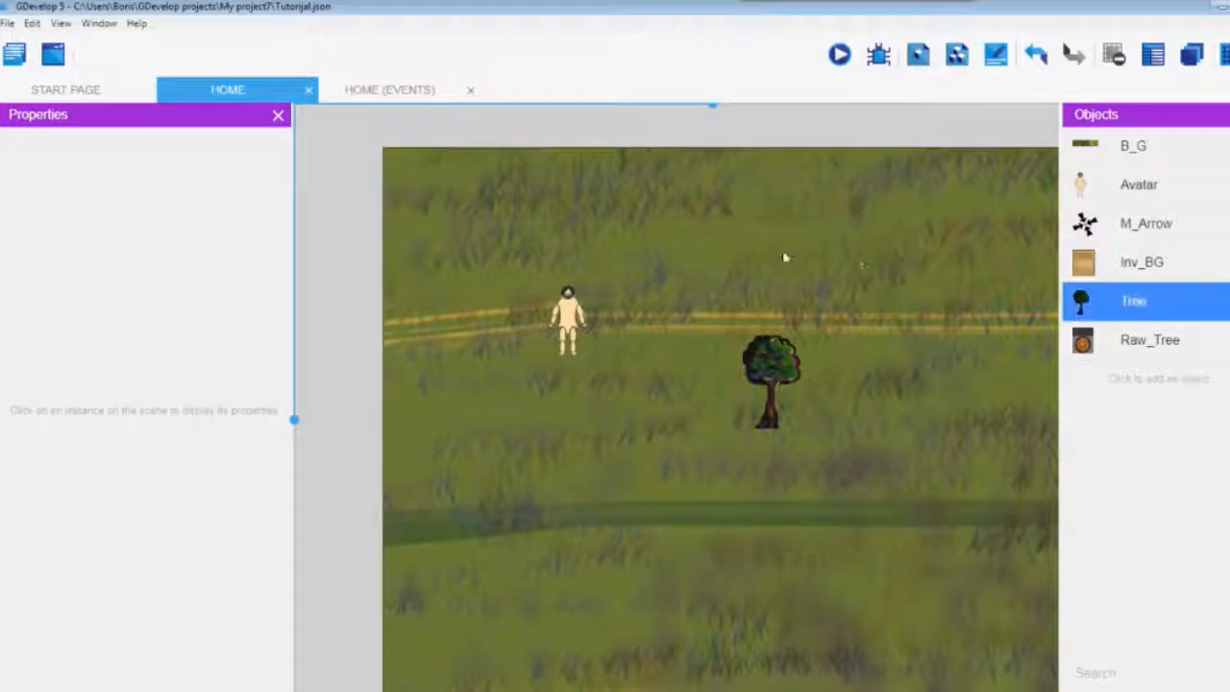
pyautogui.click(745, 256)
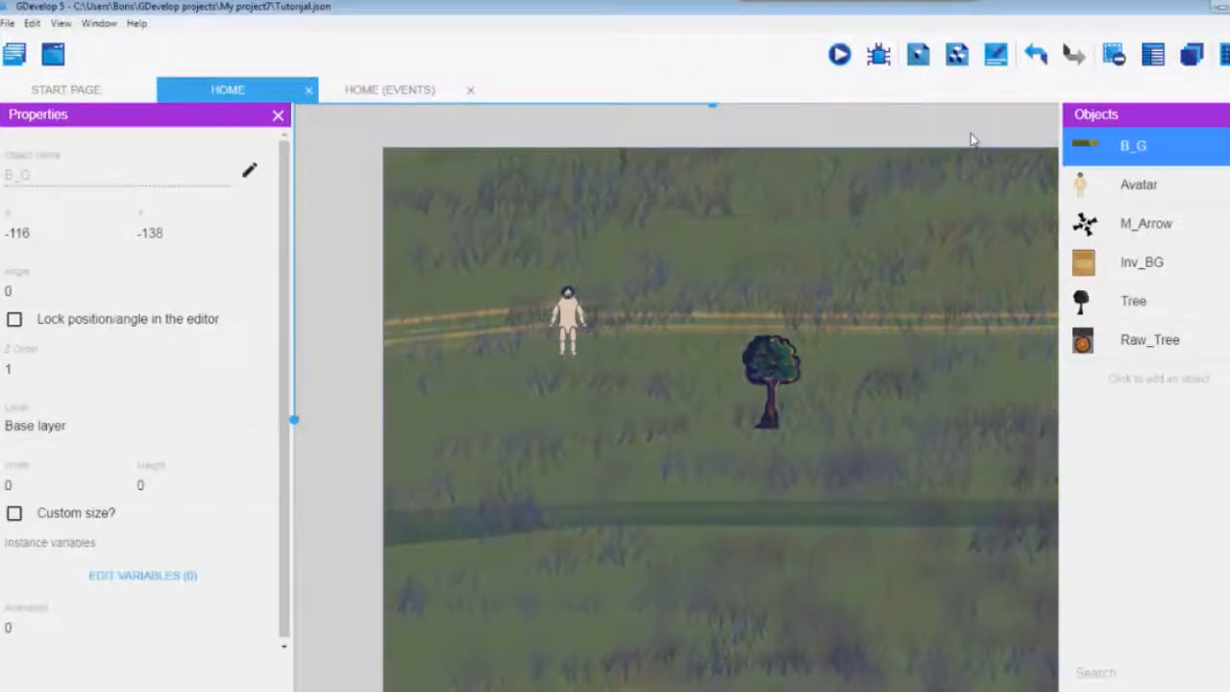
pyautogui.click(972, 136)
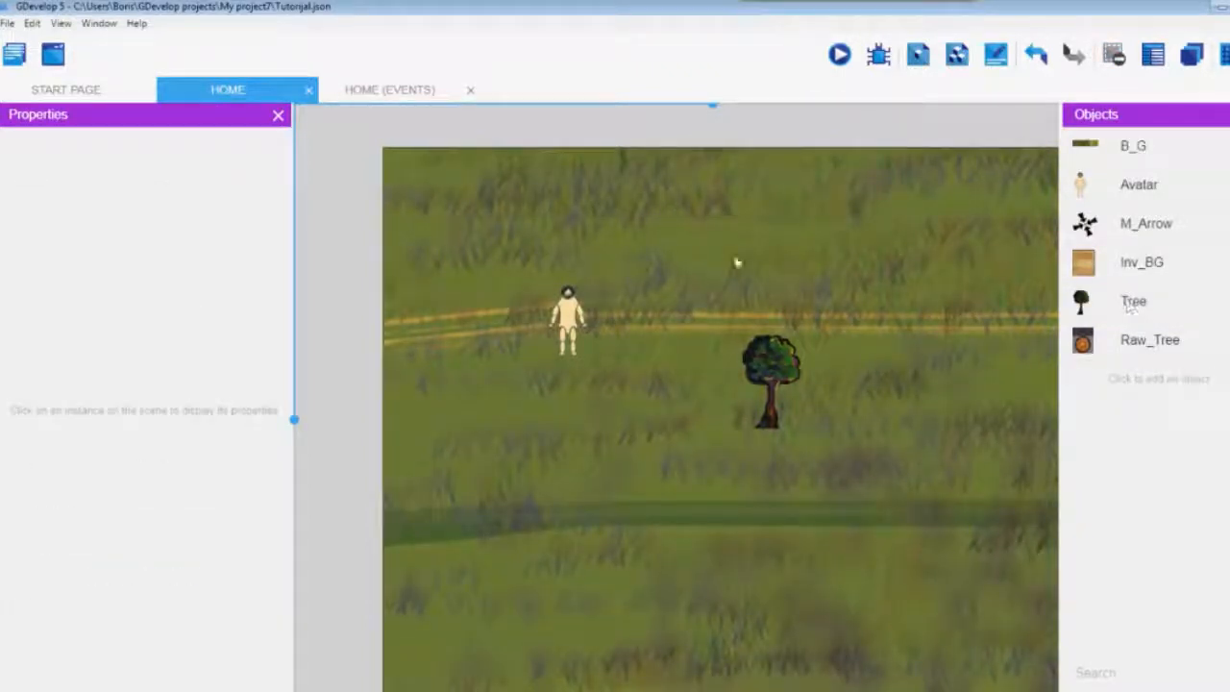
pyautogui.moveTo(1144, 307); pyautogui.dragTo(781, 247)
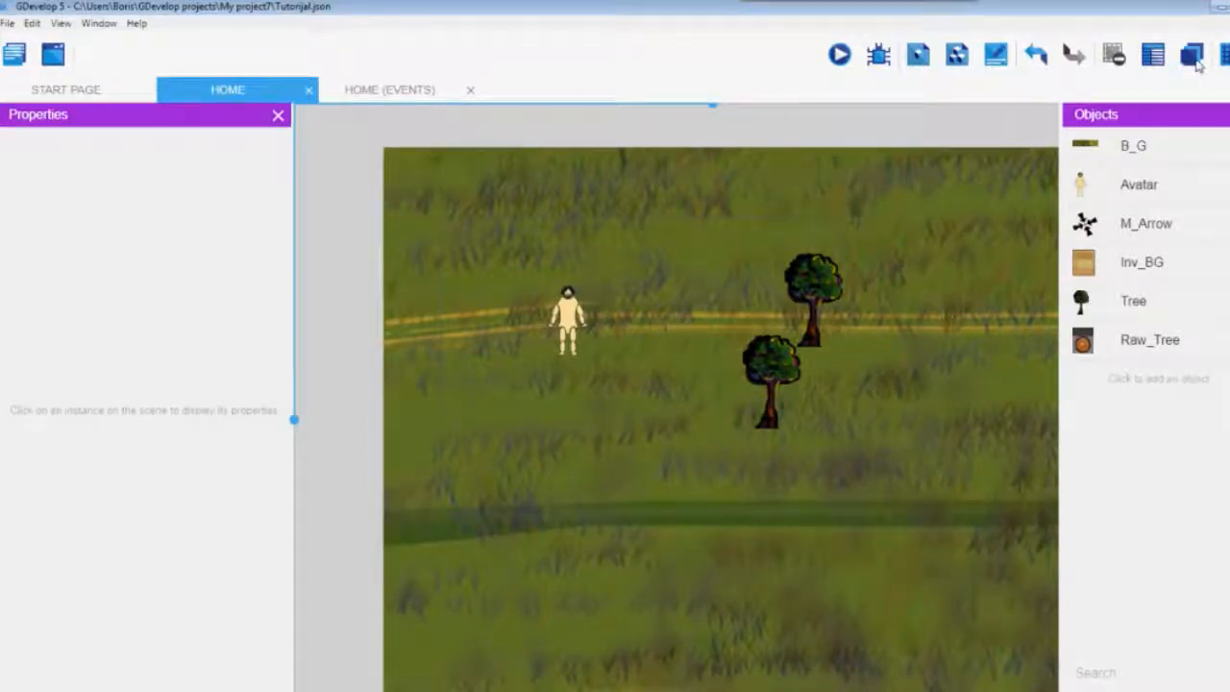
# Add a new layer above the base layer, name it Inventory, and close the layer list
pyautogui.click(1194, 56)
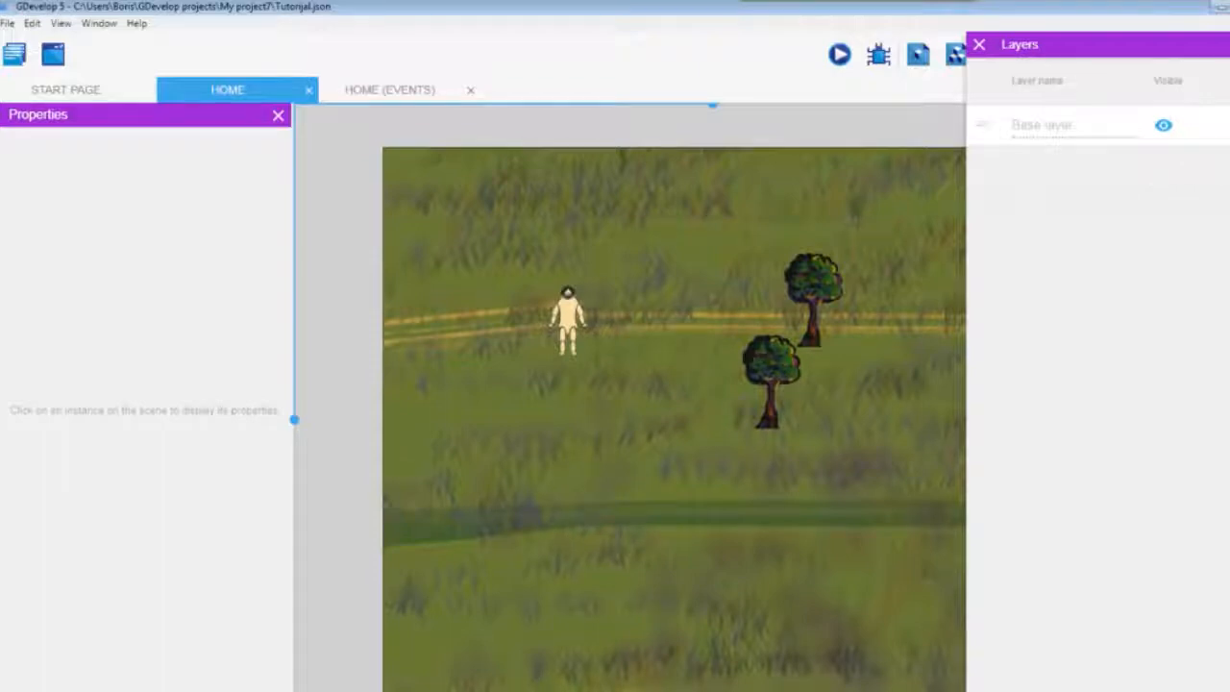
pyautogui.click(1228, 167)
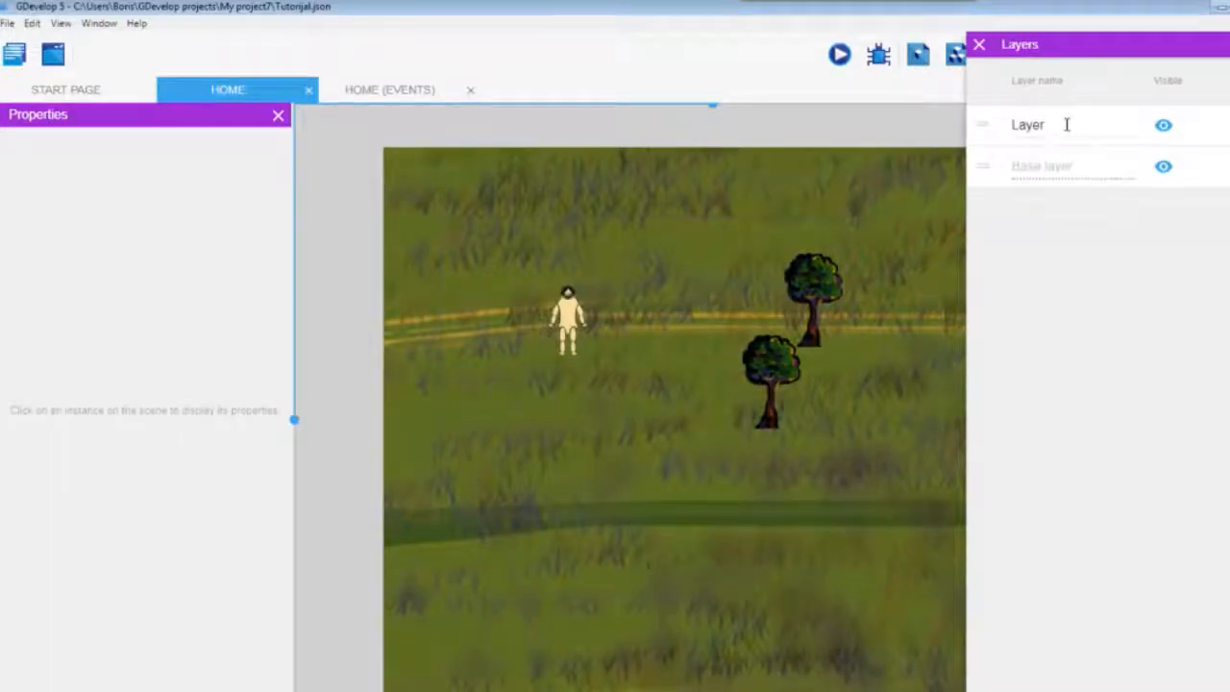
pyautogui.click(1066, 125)
pyautogui.press('BackSpace')
pyautogui.press('BackSpace')
pyautogui.press('BackSpace')
pyautogui.press('BackSpace')
pyautogui.press('BackSpace')
pyautogui.write('Inventory')
pyautogui.click(1060, 295)
pyautogui.click(980, 45)
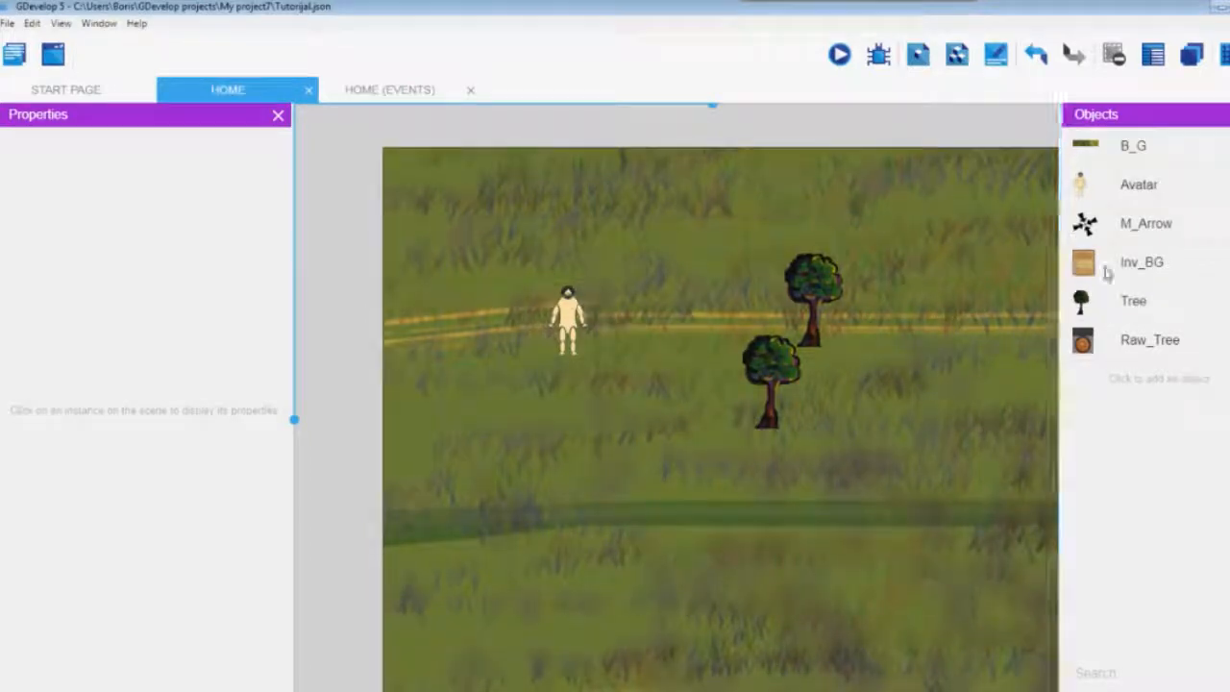
# Place an Inv_BG instance in the scene over the avatar, to the left of the trees
pyautogui.moveTo(1107, 274); pyautogui.dragTo(527, 298)
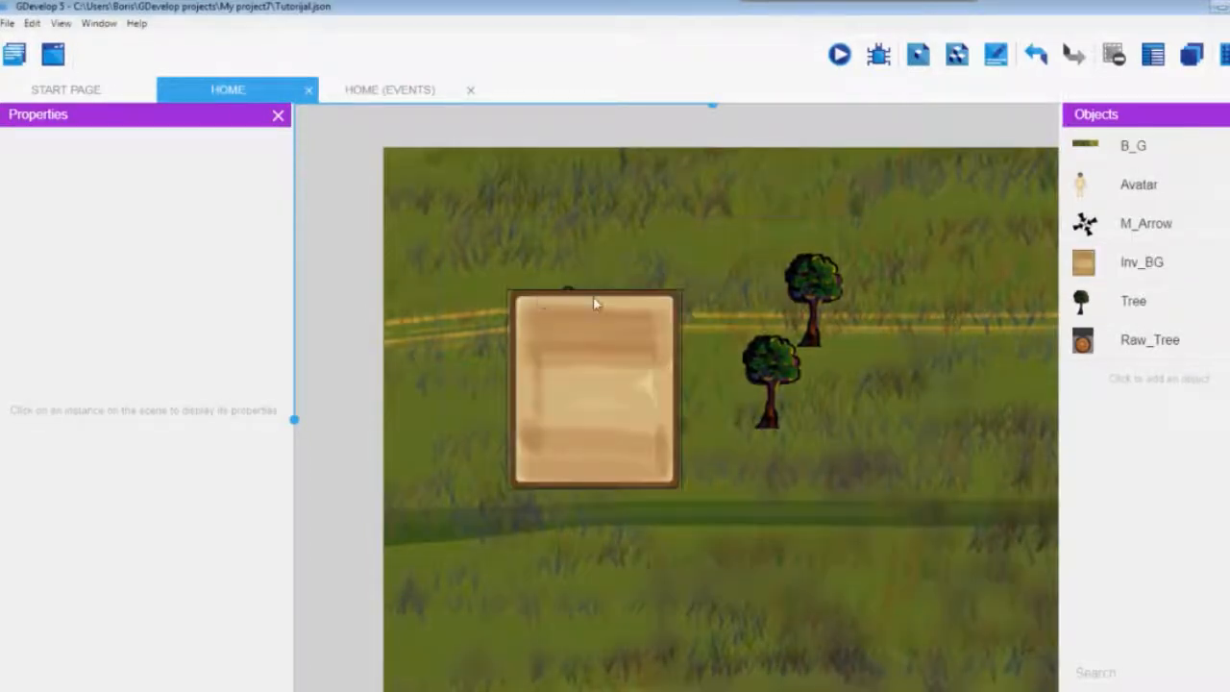
pyautogui.moveTo(626, 341); pyautogui.dragTo(573, 297)
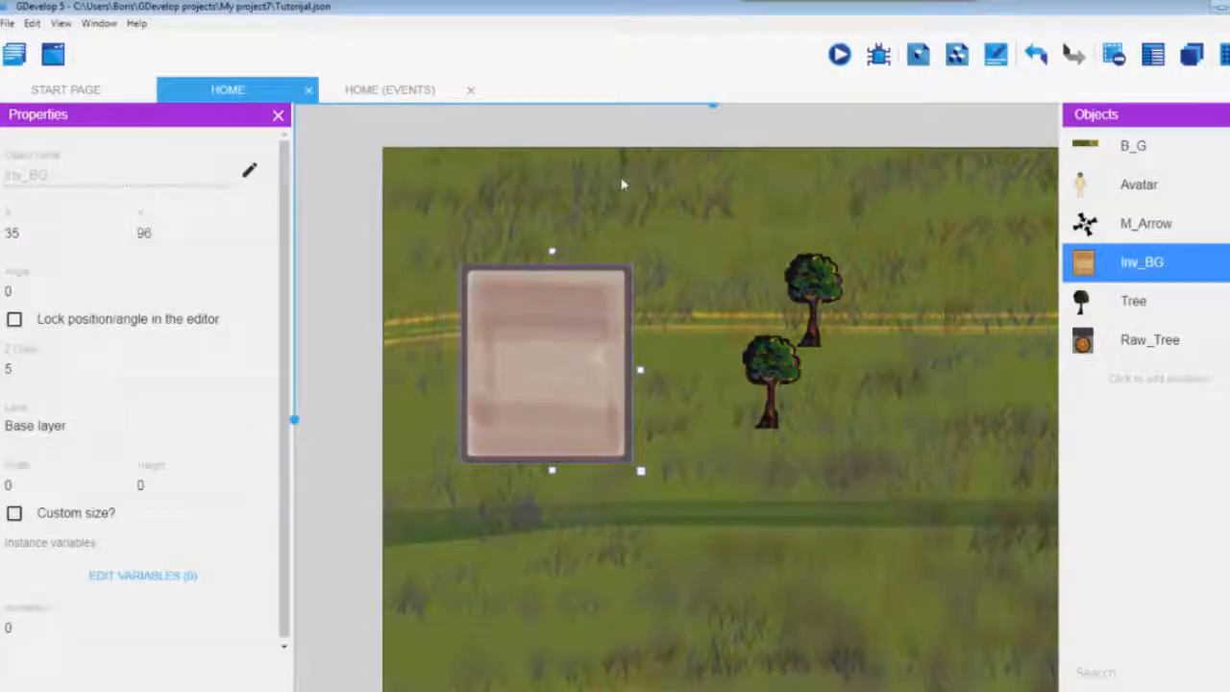
pyautogui.click(643, 137)
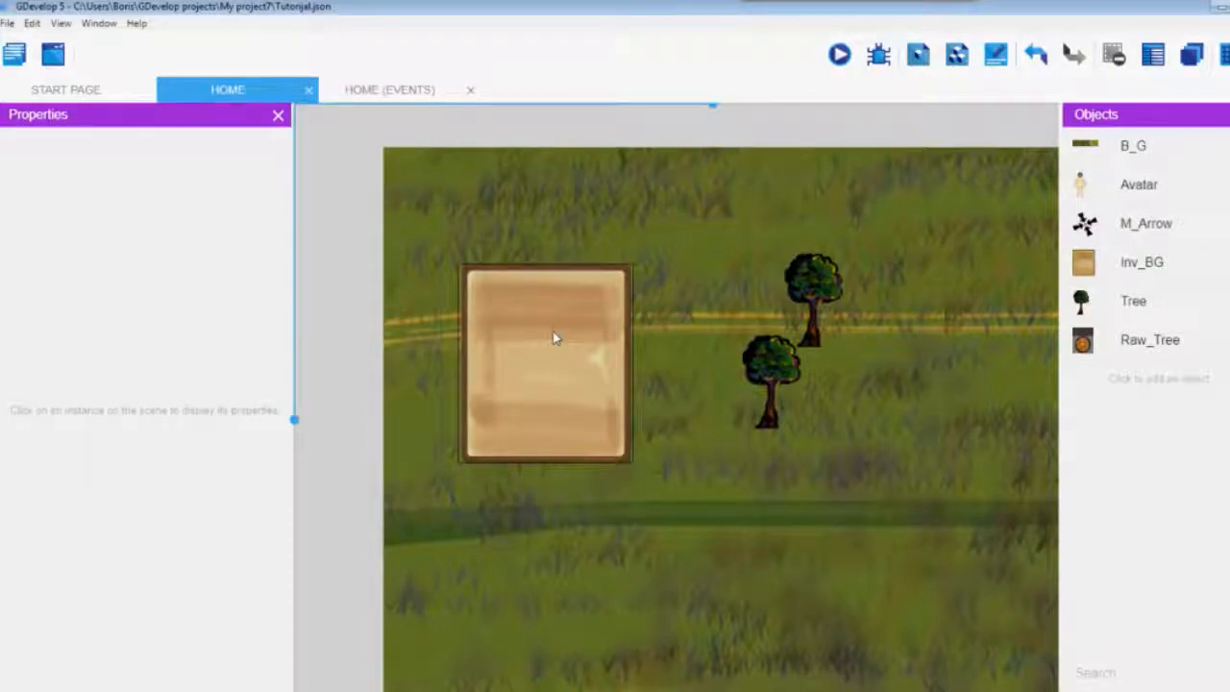
# Assign the Inv_BG instance in the scene to the Inventory layer and deselect it
pyautogui.click(554, 339)
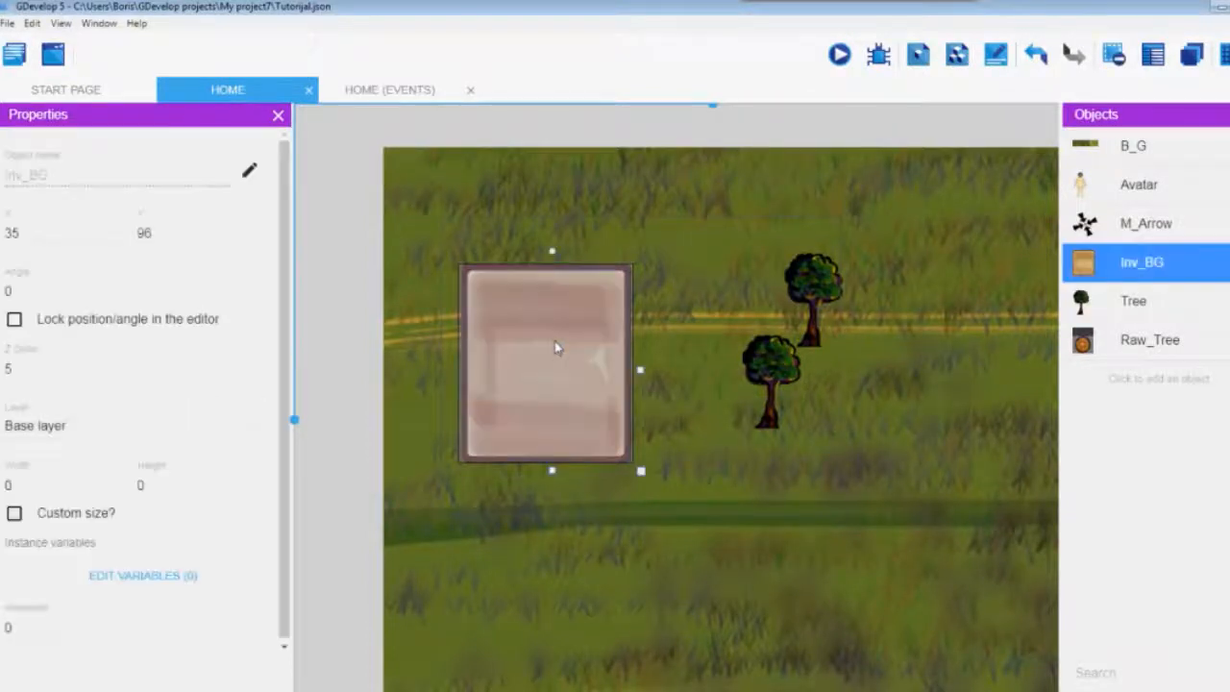
pyautogui.click(62, 433)
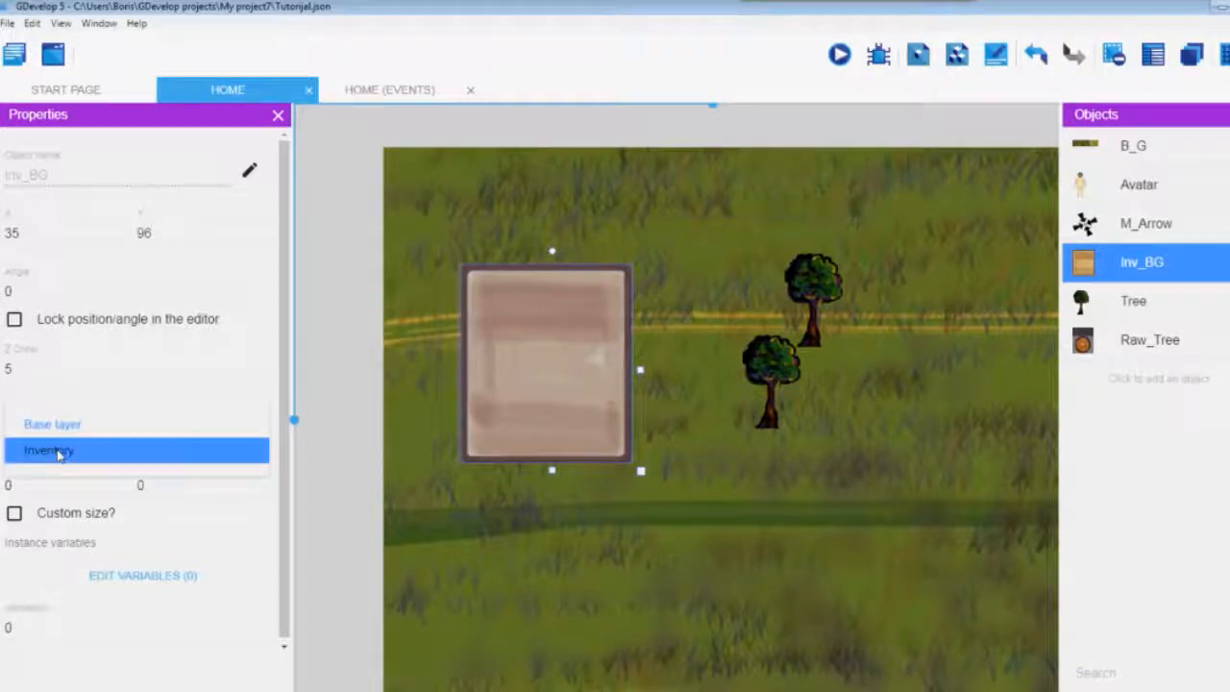
pyautogui.click(58, 451)
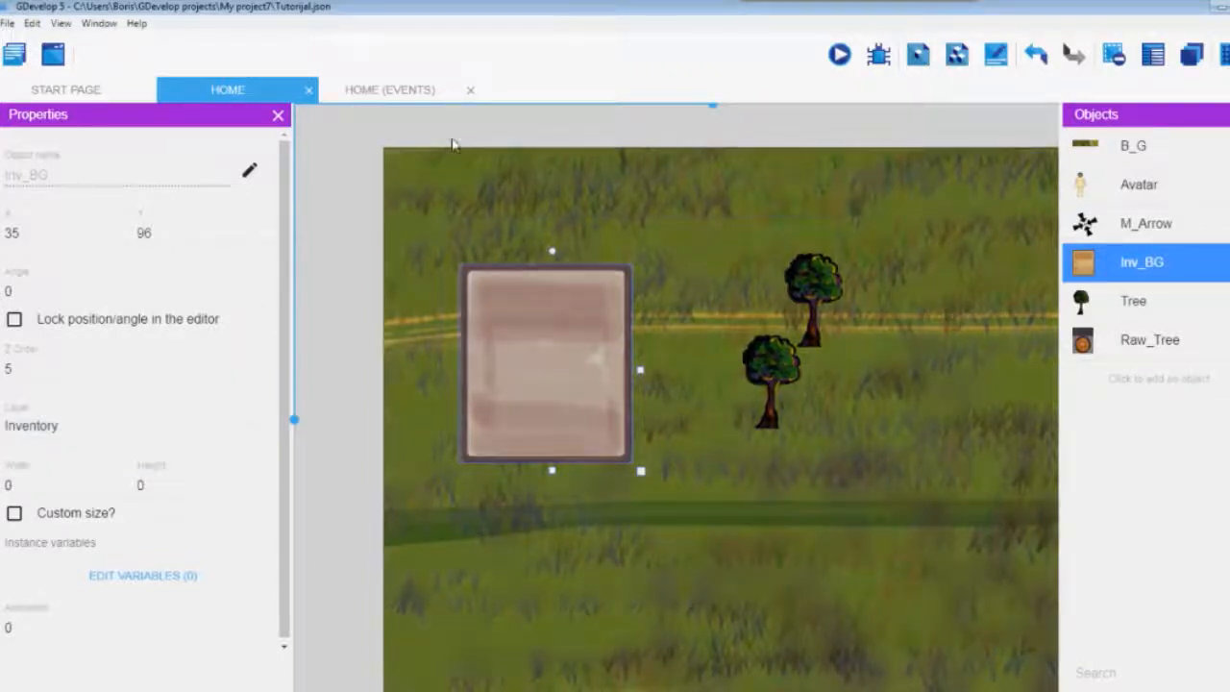
pyautogui.click(457, 142)
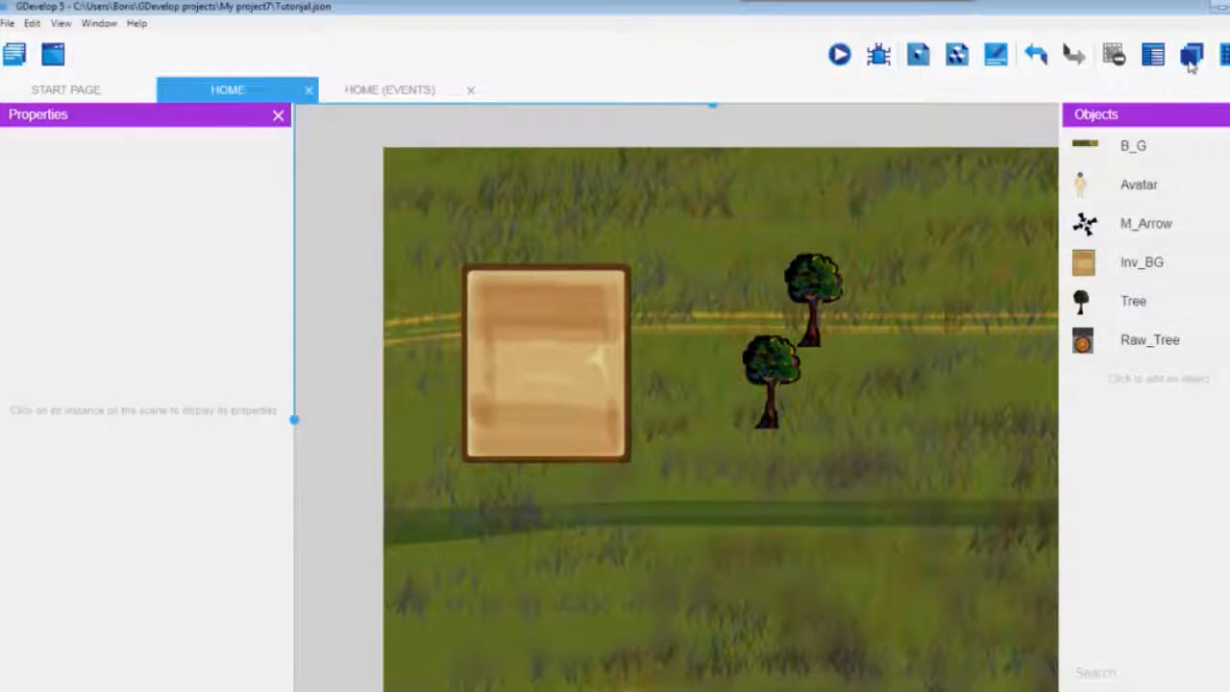
# Toggle the Inventory layer's visibility to test it, leave the layer hidden, and close the layer list
pyautogui.click(1192, 57)
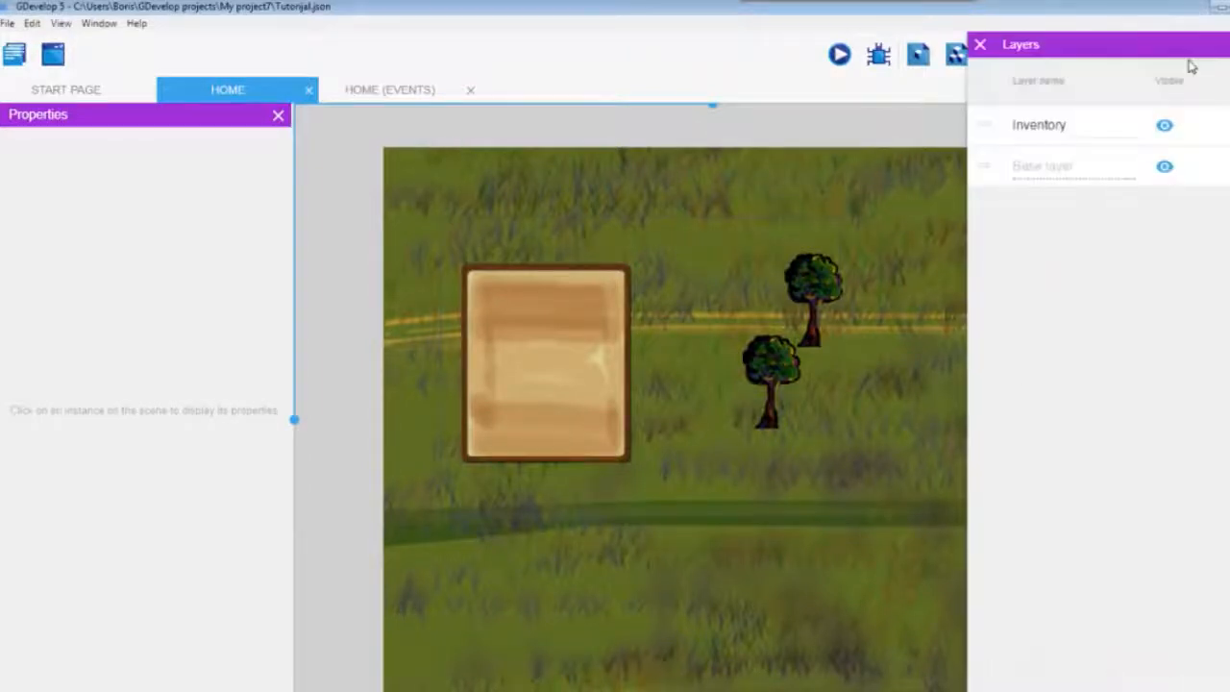
pyautogui.click(1164, 131)
pyautogui.click(1164, 129)
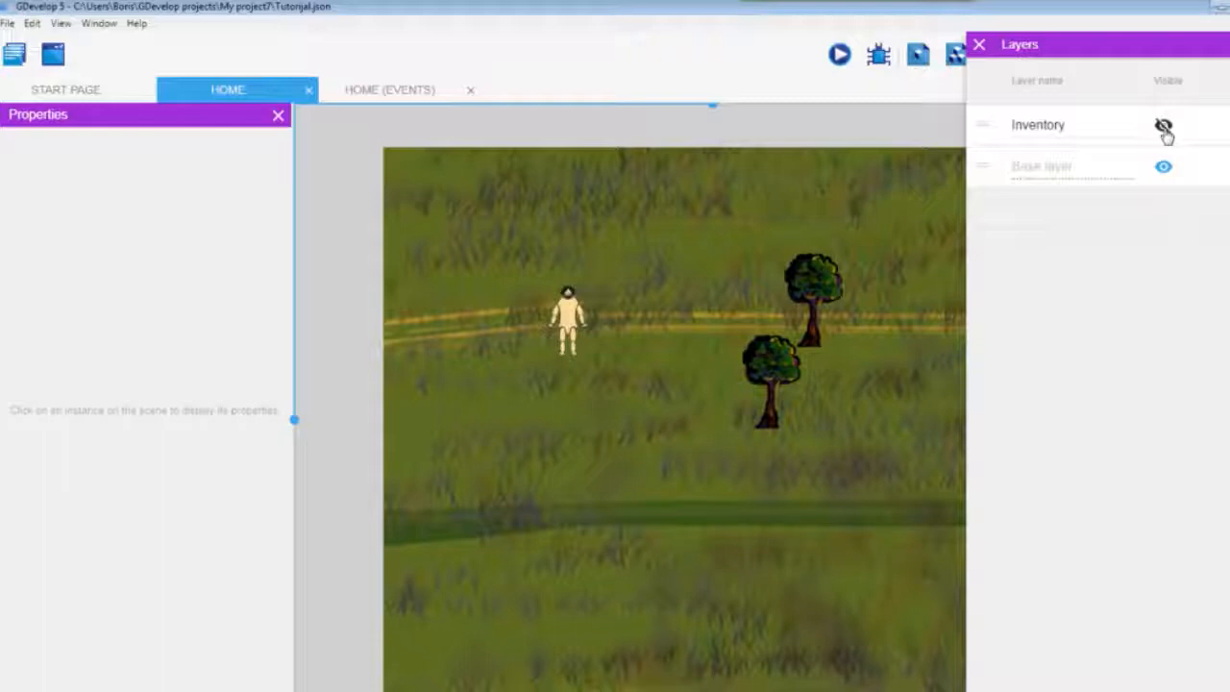
pyautogui.click(1164, 131)
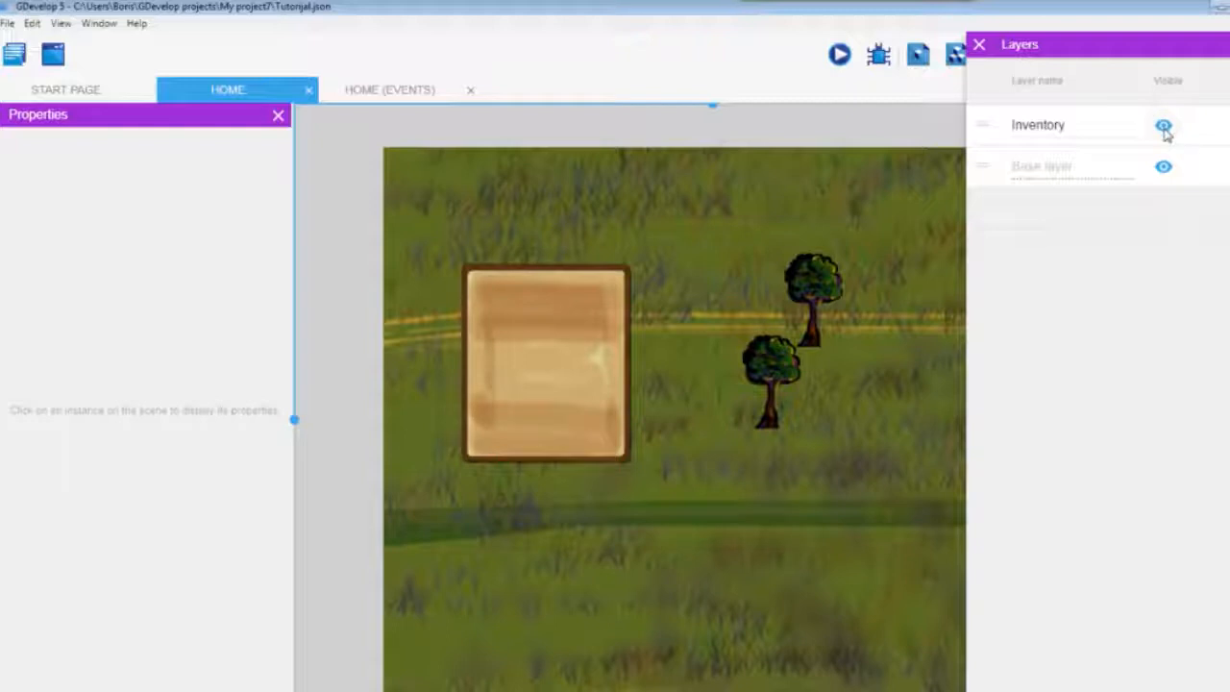
pyautogui.click(1164, 130)
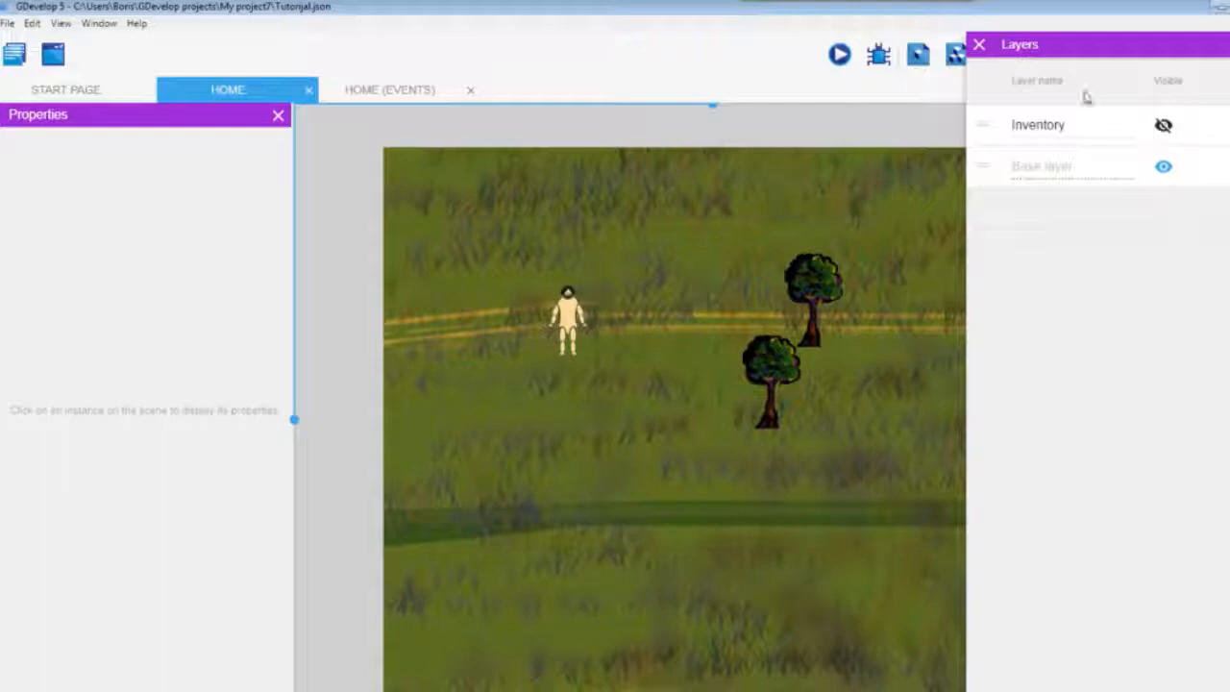
pyautogui.click(978, 45)
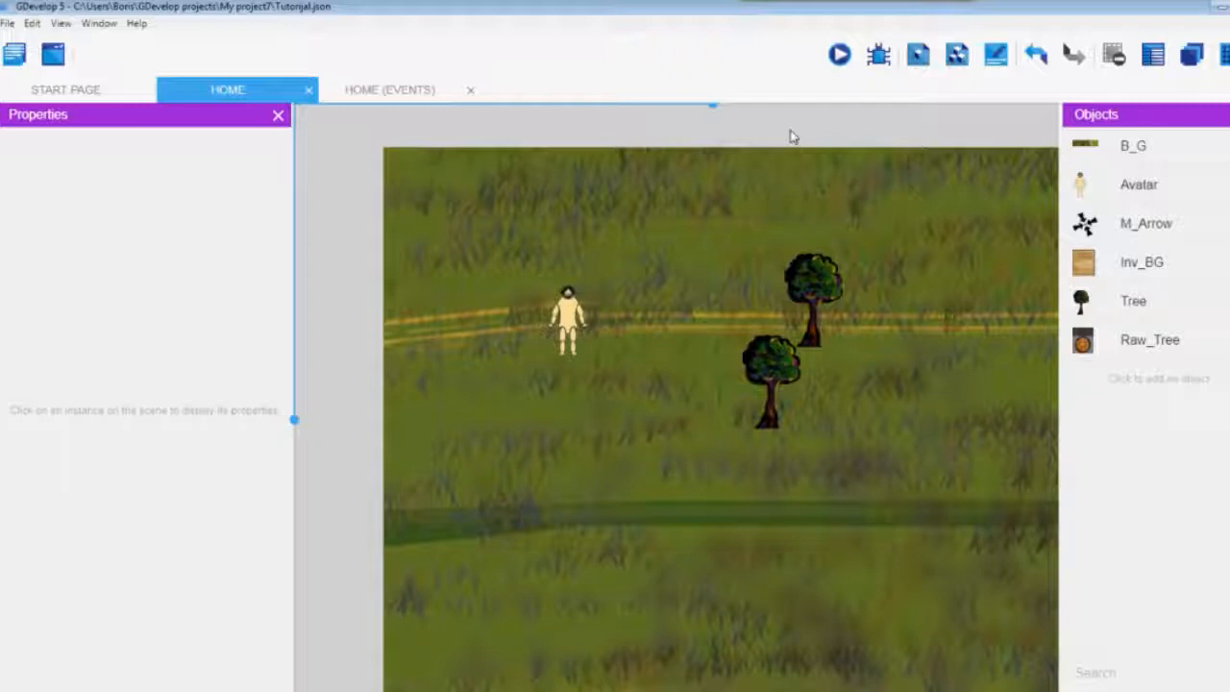
# Add a new global variable to the project and name it Inventory_Visible
pyautogui.click(1192, 55)
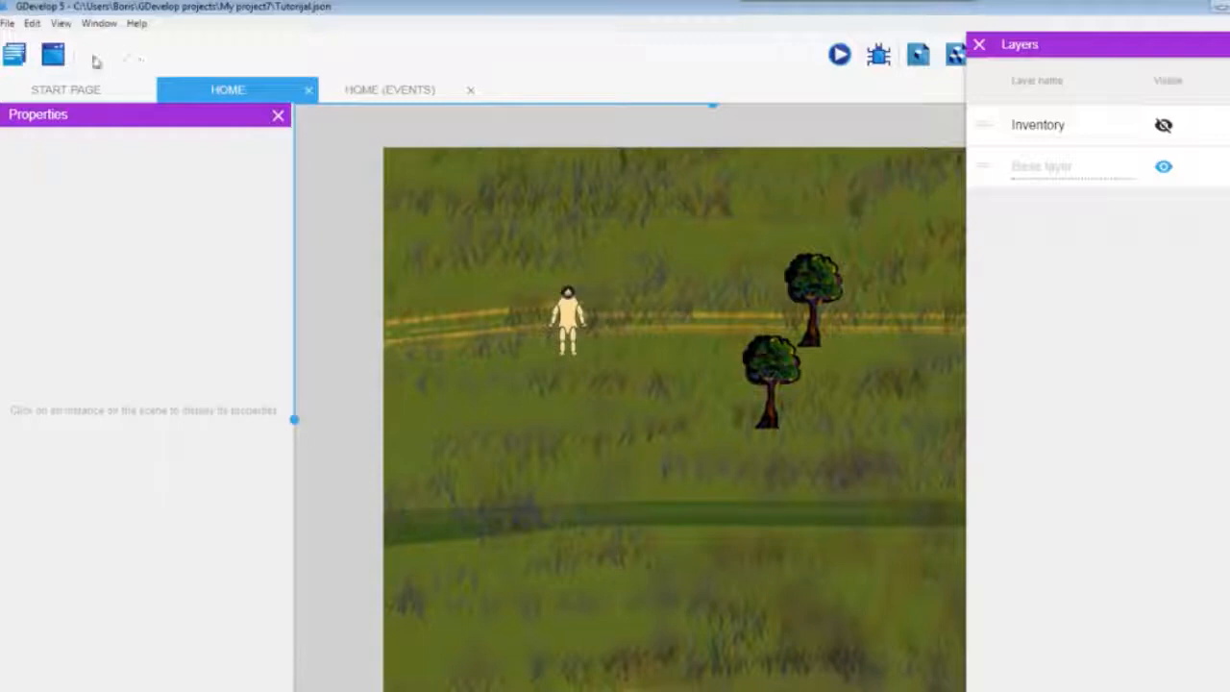
pyautogui.click(27, 59)
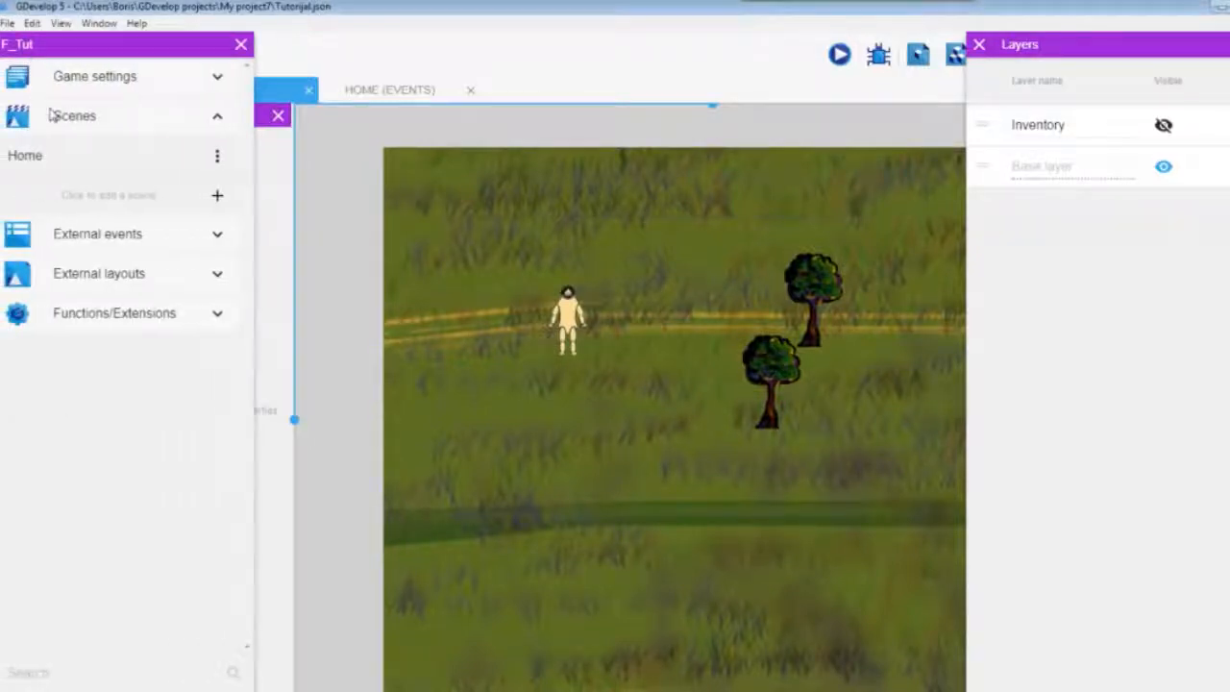
pyautogui.click(205, 84)
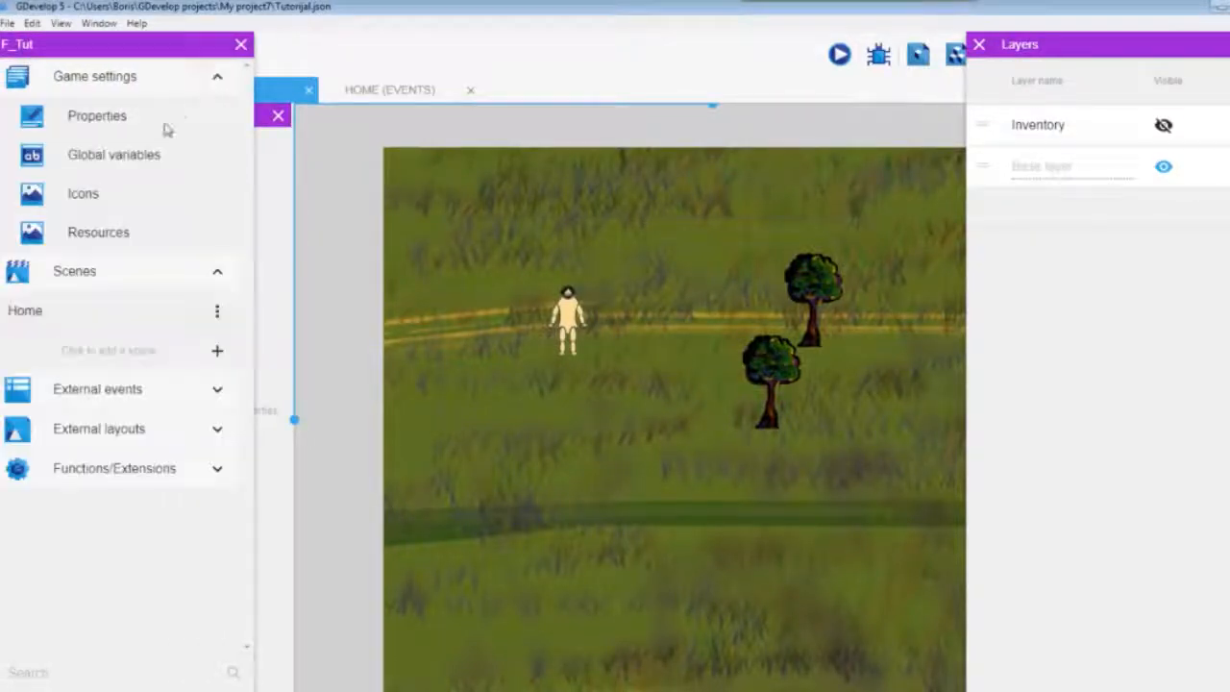
pyautogui.click(106, 157)
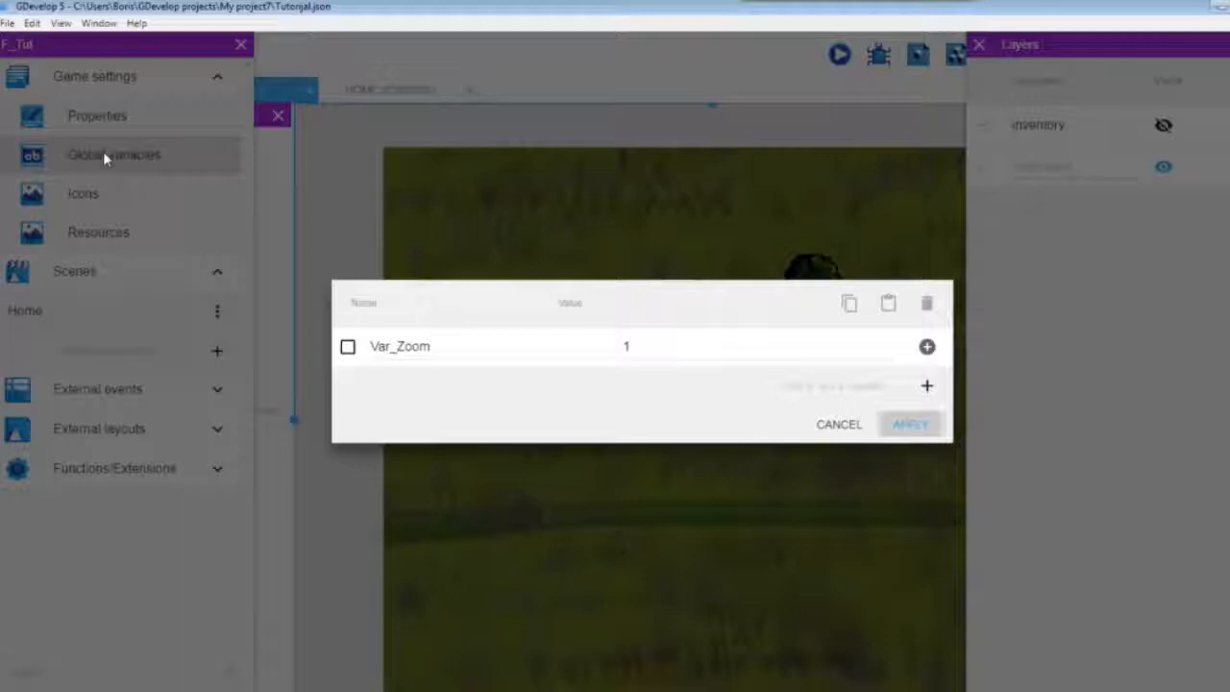
pyautogui.click(925, 386)
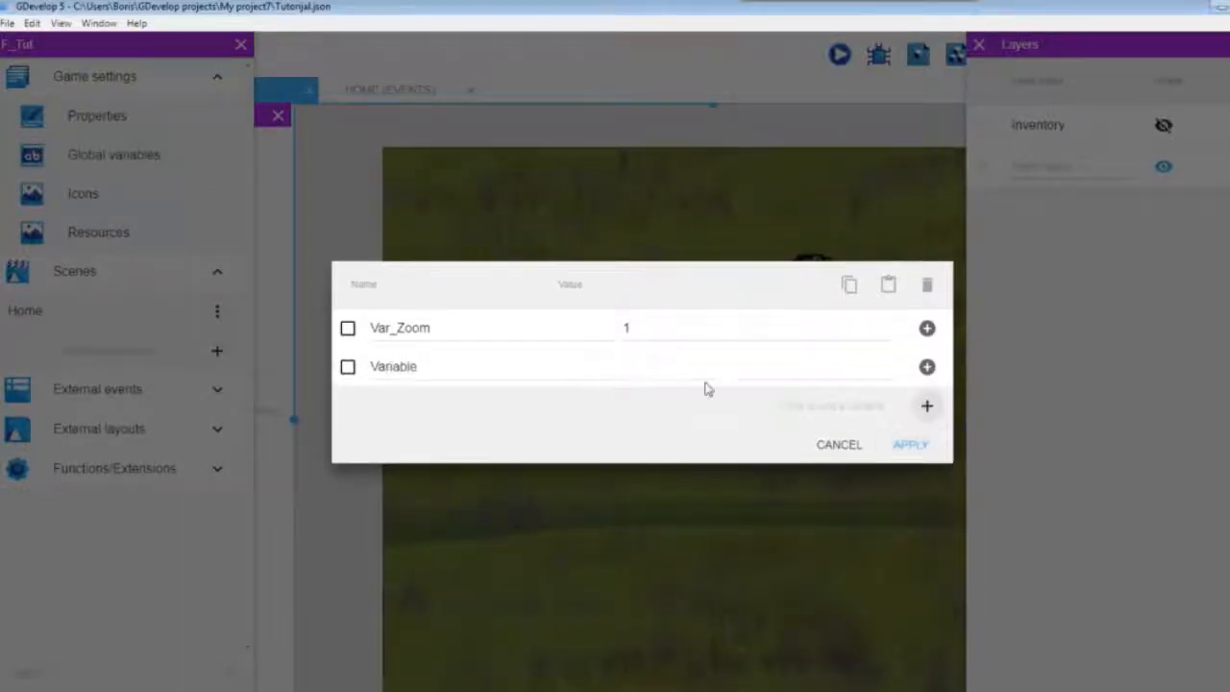
pyautogui.click(492, 369)
pyautogui.press('BackSpace')
pyautogui.press('BackSpace')
pyautogui.press('BackSpace')
pyautogui.press('BackSpace')
pyautogui.press('BackSpace')
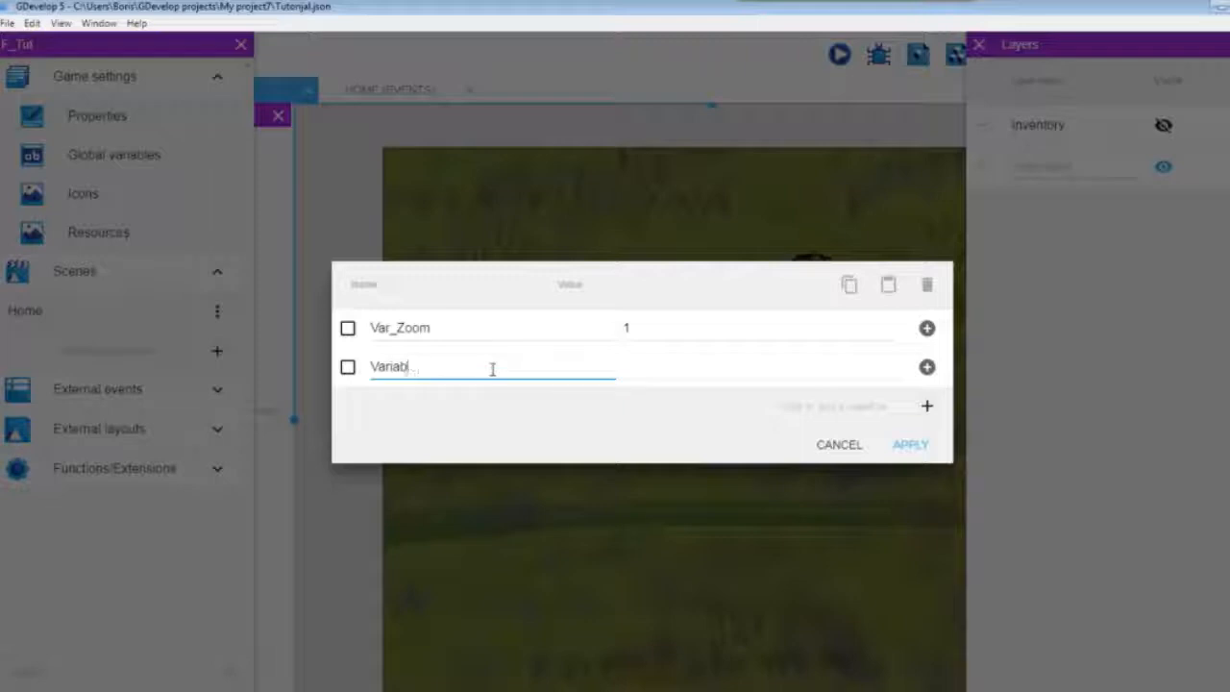
pyautogui.press('BackSpace')
pyautogui.press('BackSpace')
pyautogui.press('BackSpace')
pyautogui.write('in')
pyautogui.press('BackSpace')
pyautogui.press('BackSpace')
pyautogui.write('Inven')
pyautogui.write('_')
pyautogui.press('BackSpace')
pyautogui.write('tory')
pyautogui.write('_Visi')
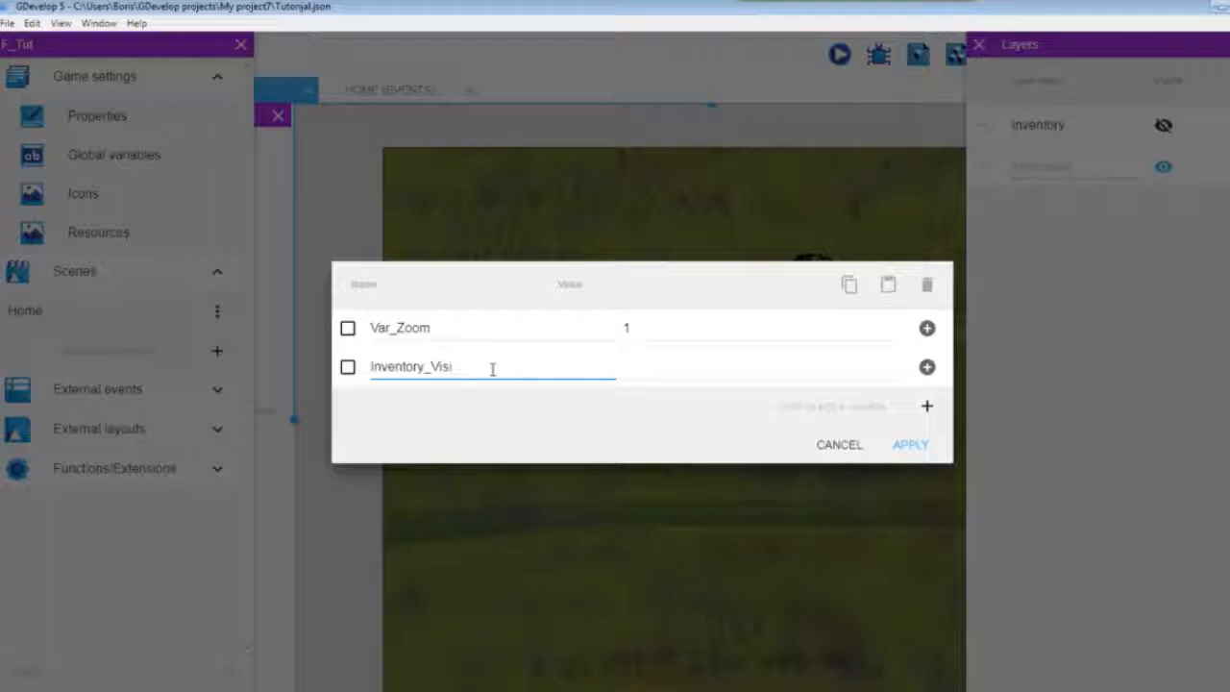
pyautogui.write('ble')
pyautogui.click(496, 409)
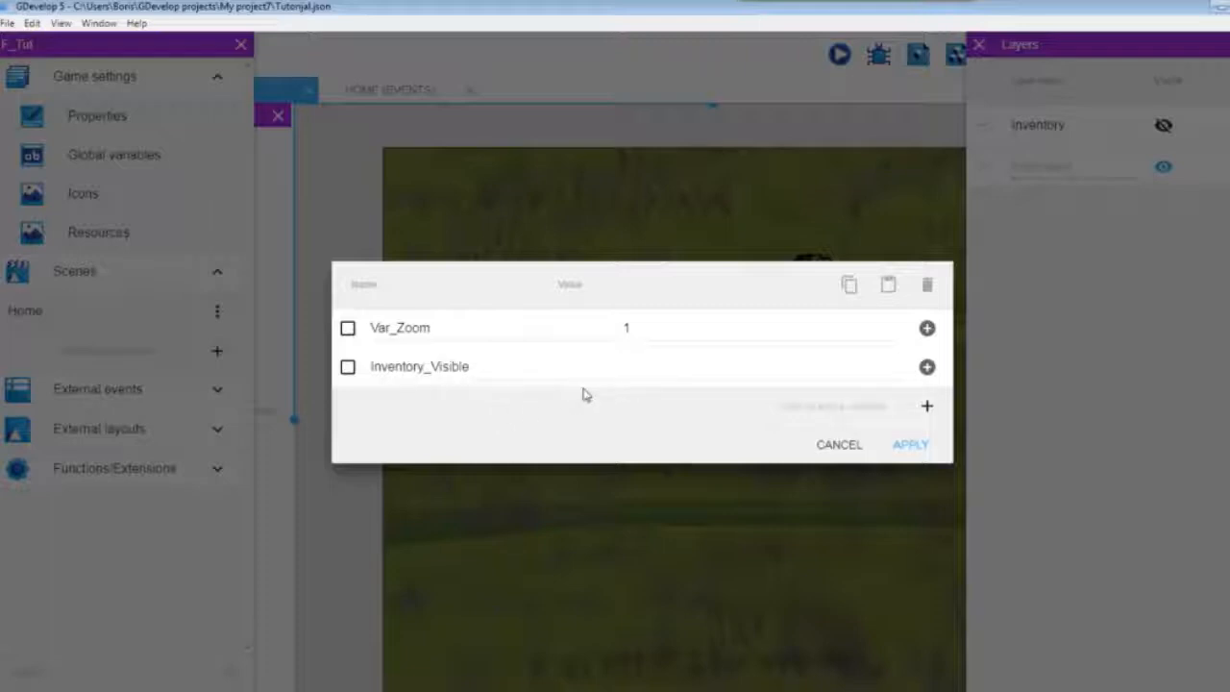
# Set the Inventory_Visible variable's value to 0, apply the global variables, and close the layer list
pyautogui.click(645, 375)
pyautogui.write('0')
pyautogui.click(618, 440)
pyautogui.click(902, 447)
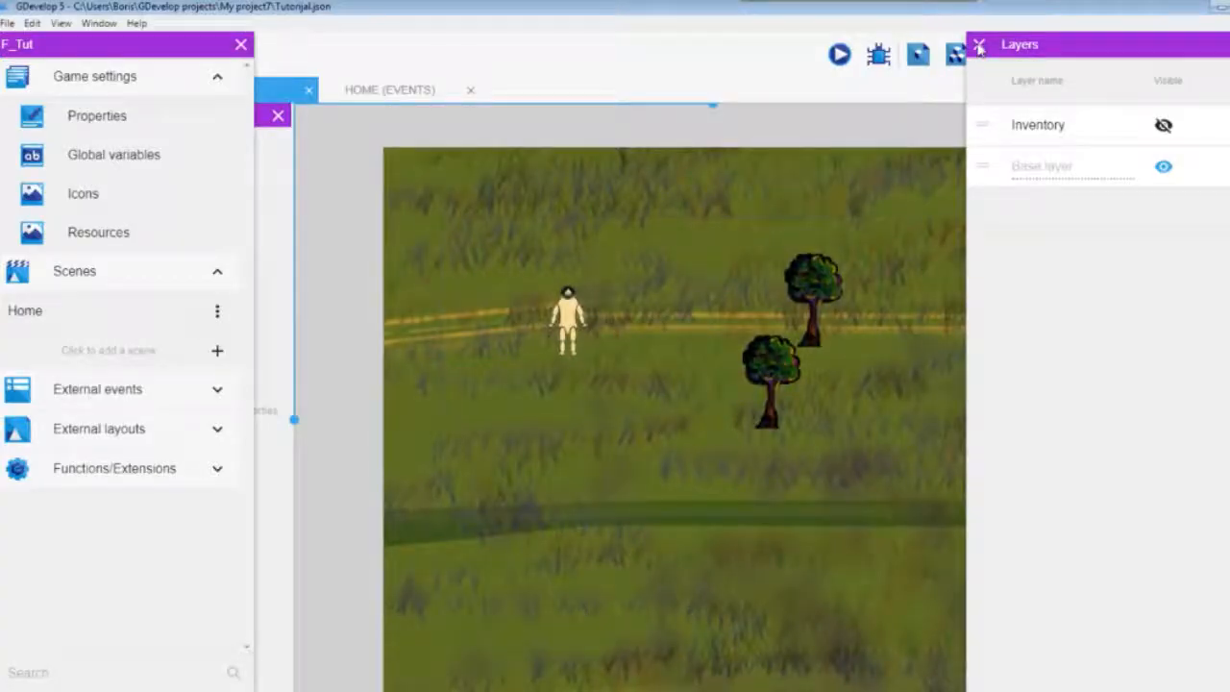
pyautogui.click(979, 47)
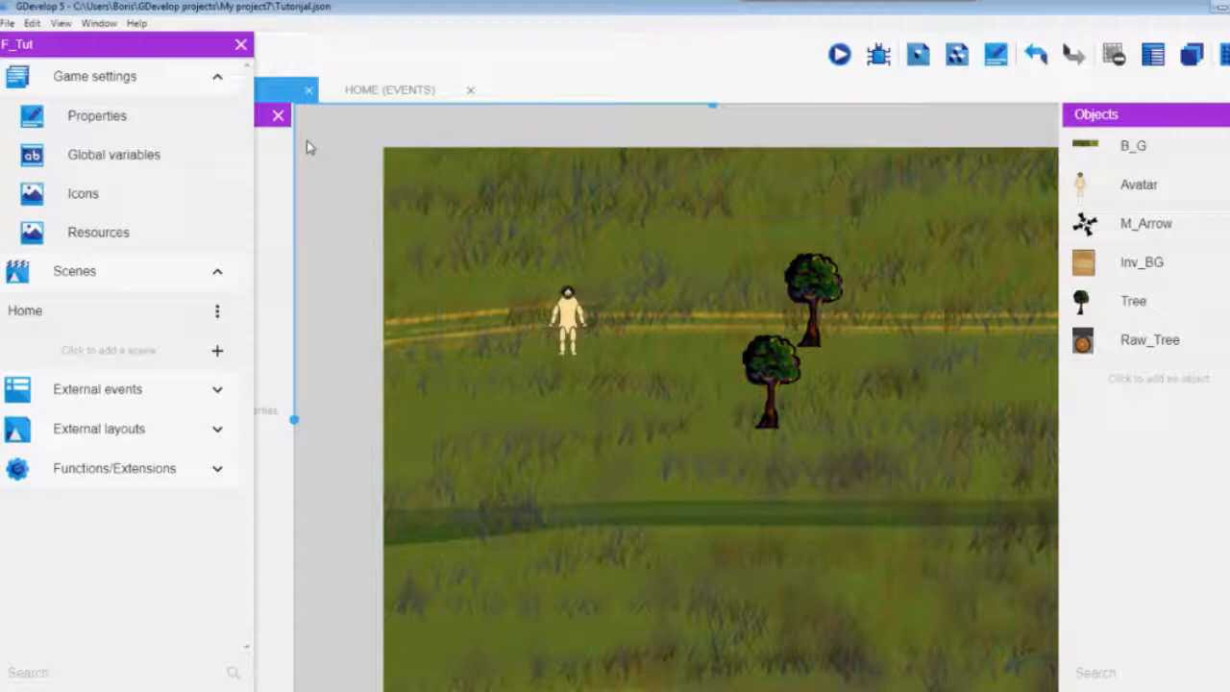
# Add a new external events sheet to the project and name it Inven_Crafting
pyautogui.click(217, 394)
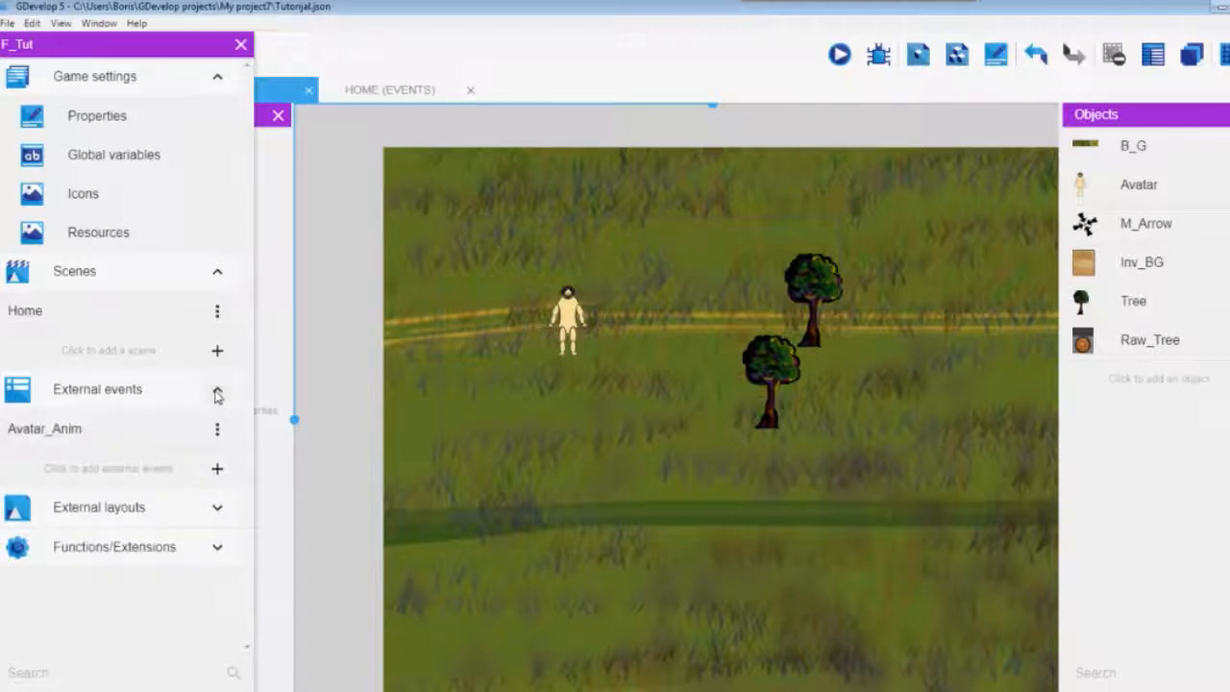
pyautogui.click(218, 471)
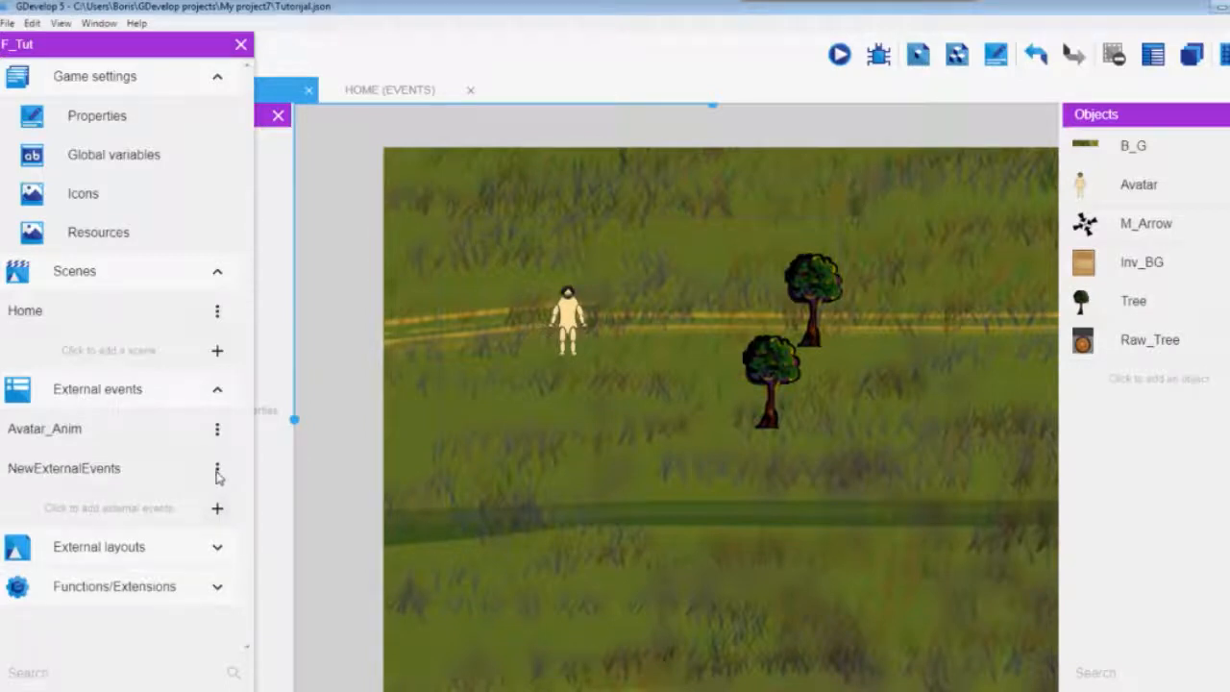
pyautogui.click(218, 471)
pyautogui.click(238, 520)
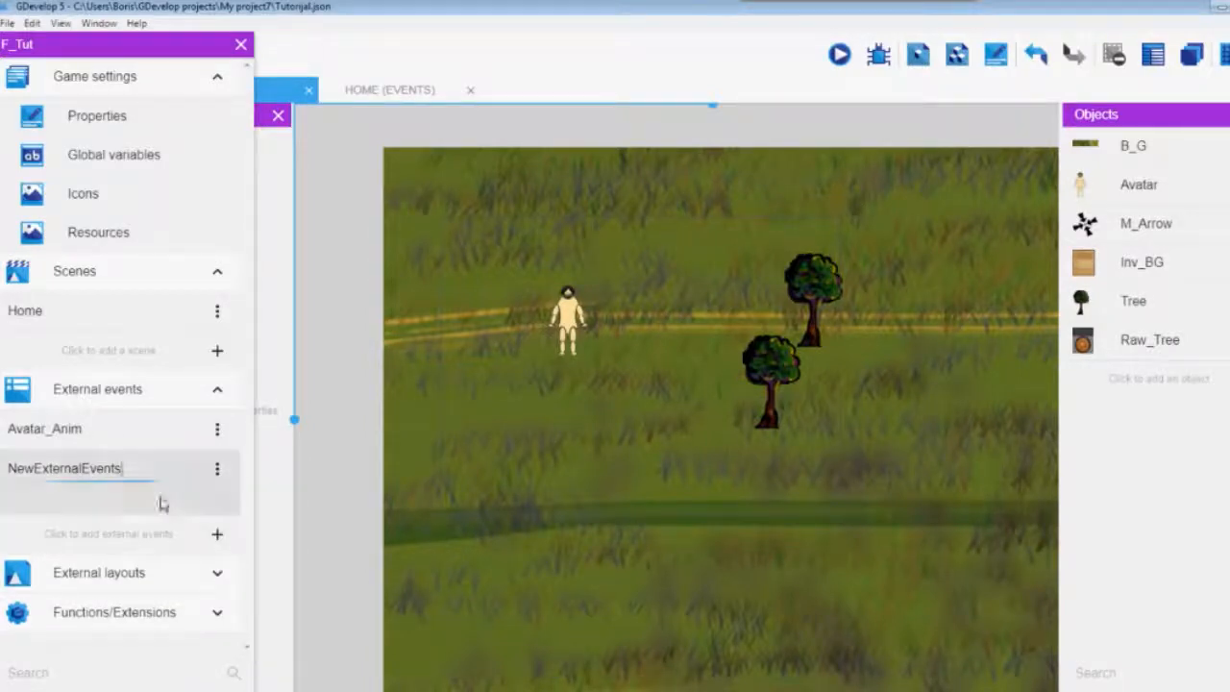
pyautogui.press('BackSpace')
pyautogui.press('BackSpace')
pyautogui.press('BackSpace')
pyautogui.press('BackSpace')
pyautogui.press('BackSpace')
pyautogui.press('BackSpace')
pyautogui.press('BackSpace')
pyautogui.press('BackSpace')
pyautogui.press('BackSpace')
pyautogui.press('BackSpace')
pyautogui.press('BackSpace')
pyautogui.press('BackSpace')
pyautogui.press('BackSpace')
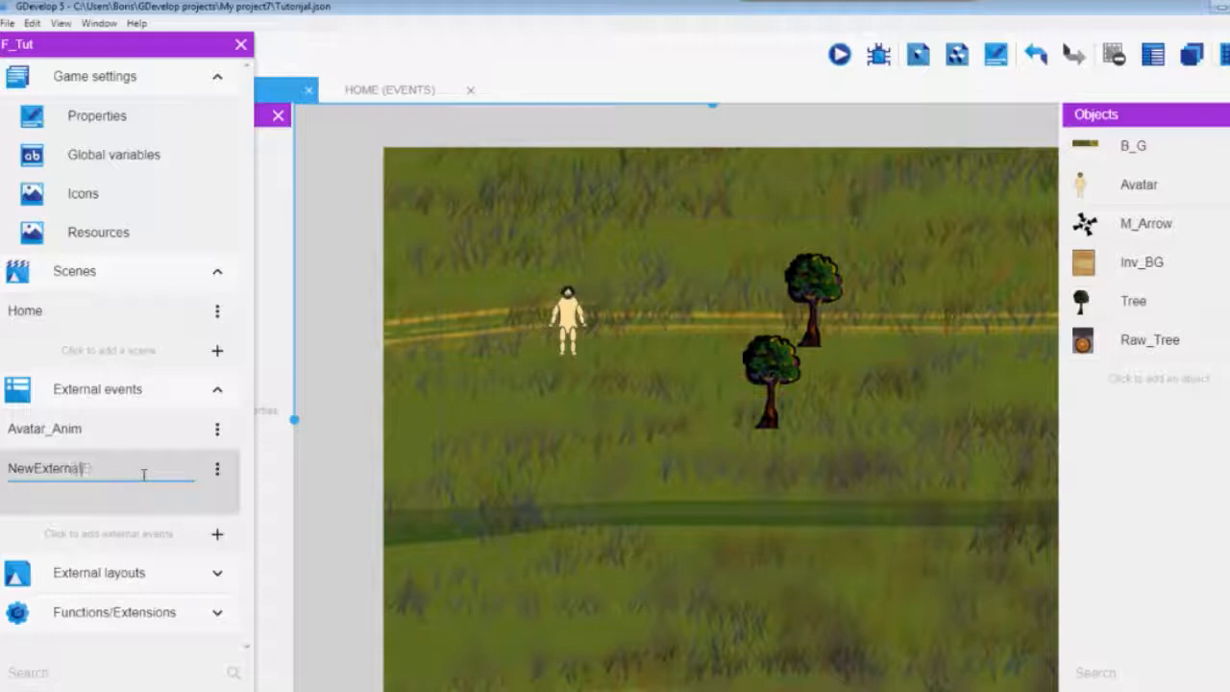
pyautogui.press('BackSpace')
pyautogui.press('BackSpace')
pyautogui.press('BackSpace')
pyautogui.press('BackSpace')
pyautogui.write('Inven_Crafting')
pyautogui.press('Return')
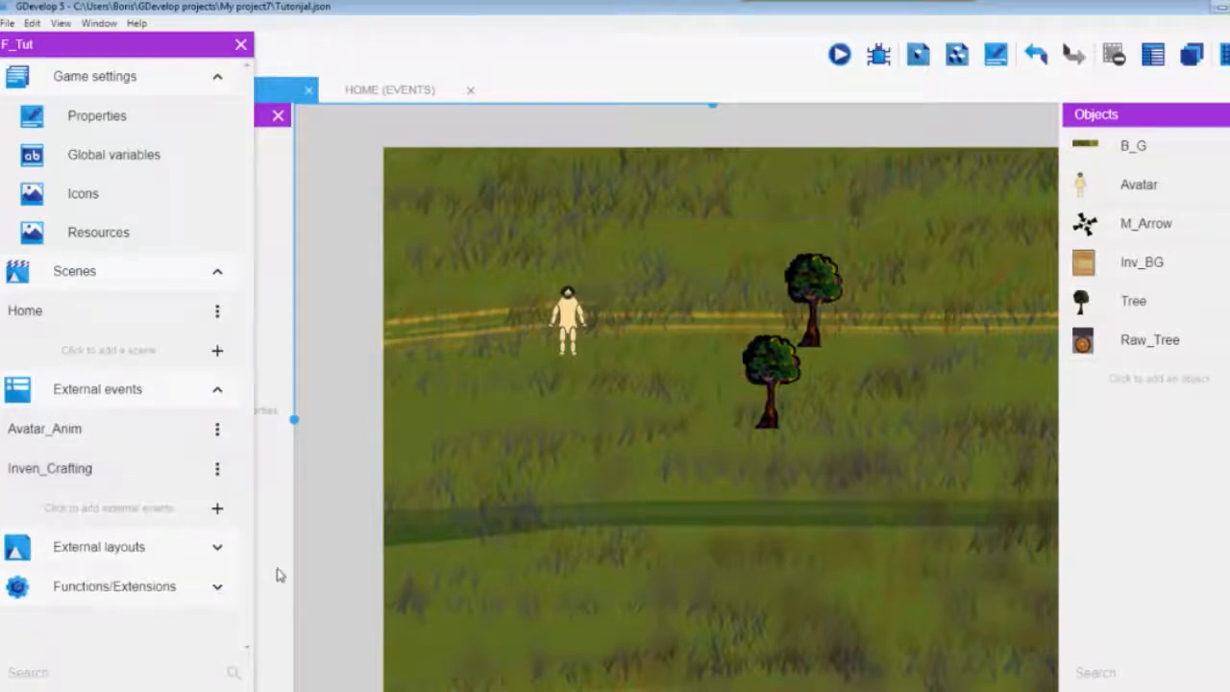
# Open the Inven_Crafting external events and associate them with the Home scene
pyautogui.click(46, 473)
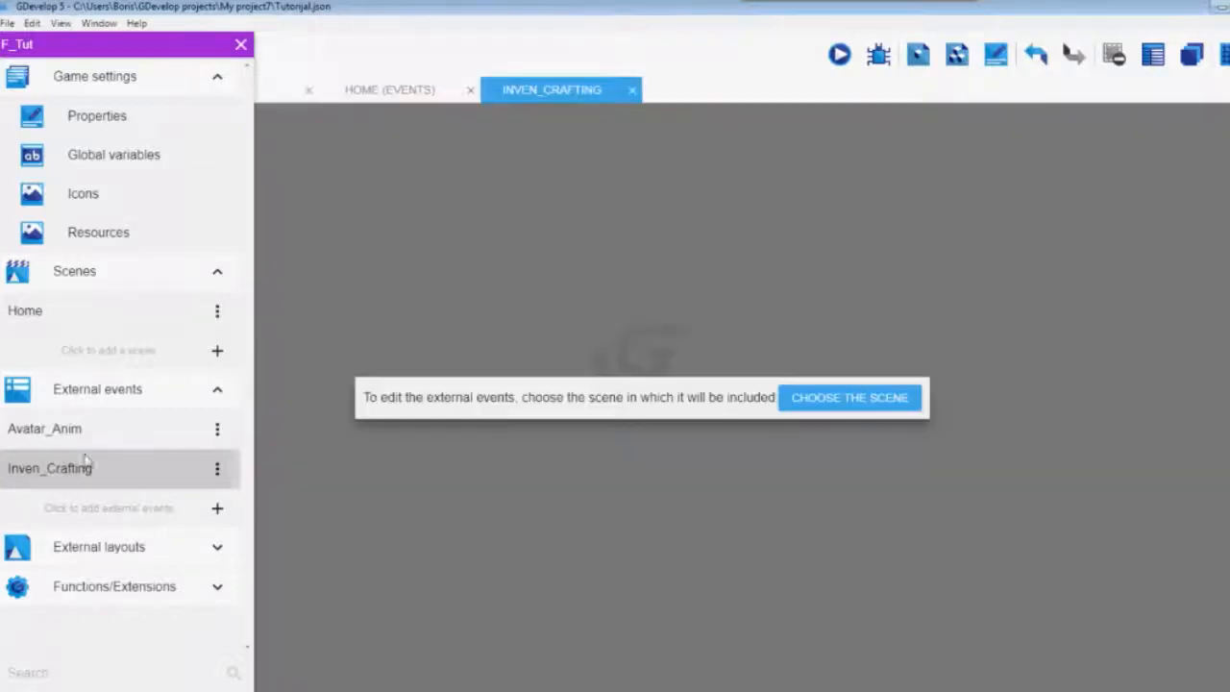
pyautogui.click(240, 45)
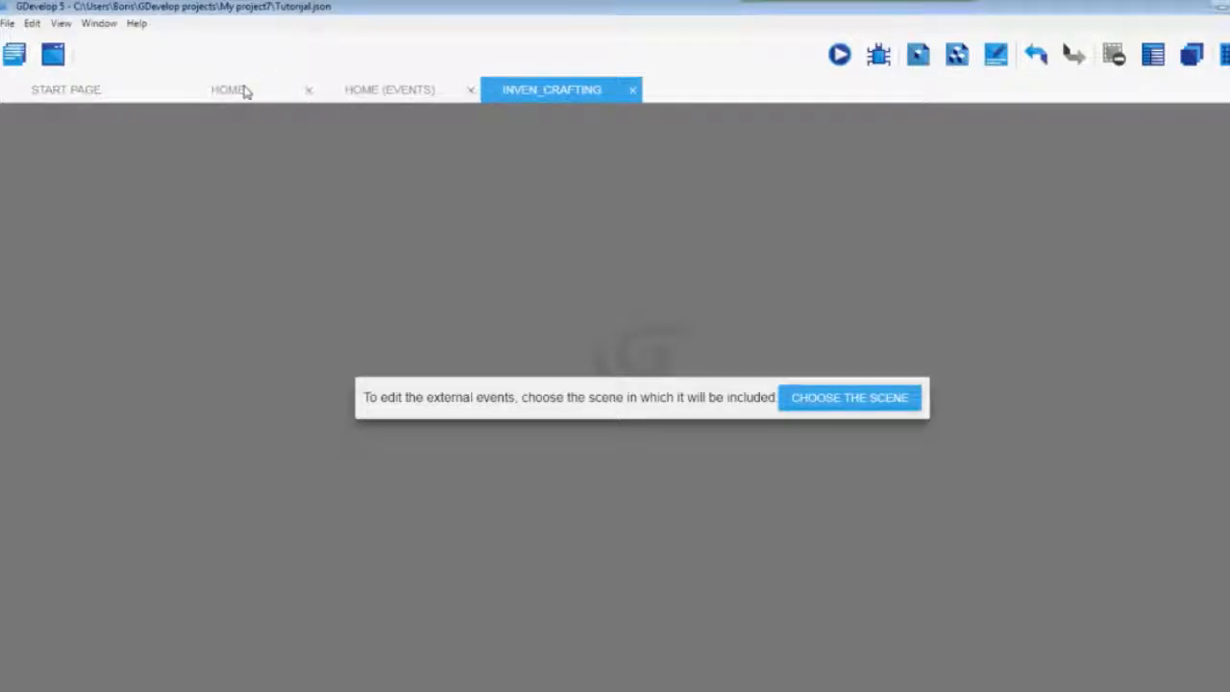
pyautogui.click(839, 410)
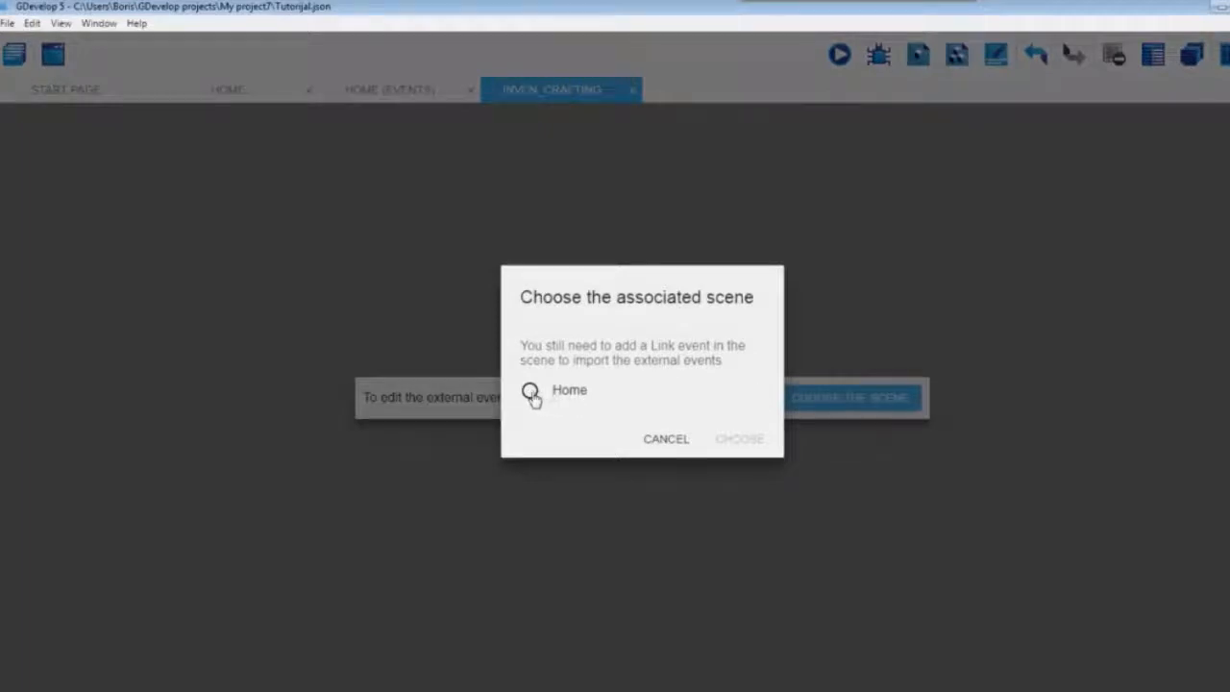
pyautogui.click(532, 393)
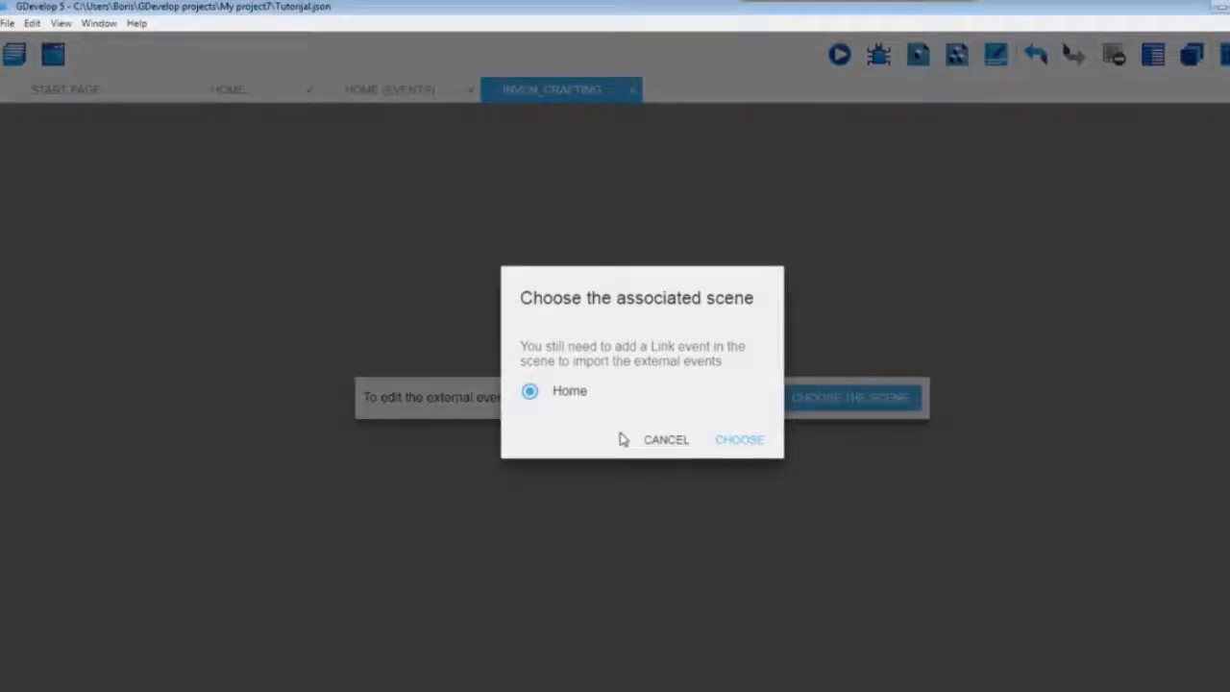
pyautogui.click(732, 441)
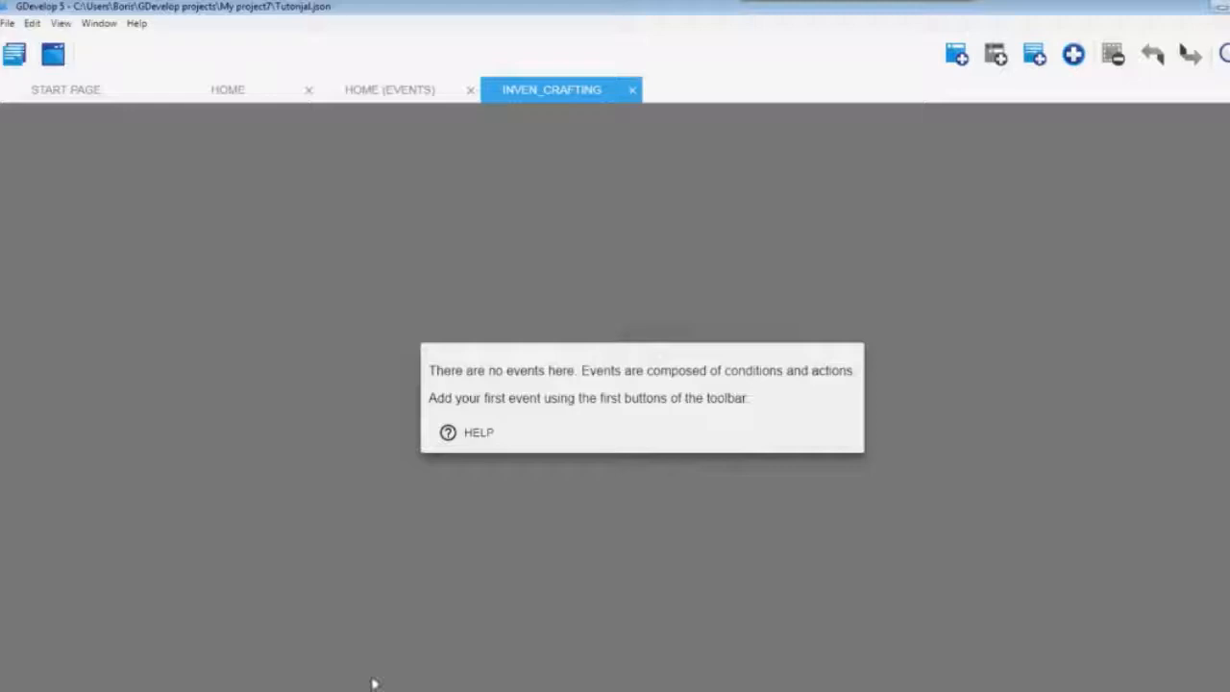
# Add a link event to the Home scene's events that includes the Inven_Crafting external events
pyautogui.click(373, 92)
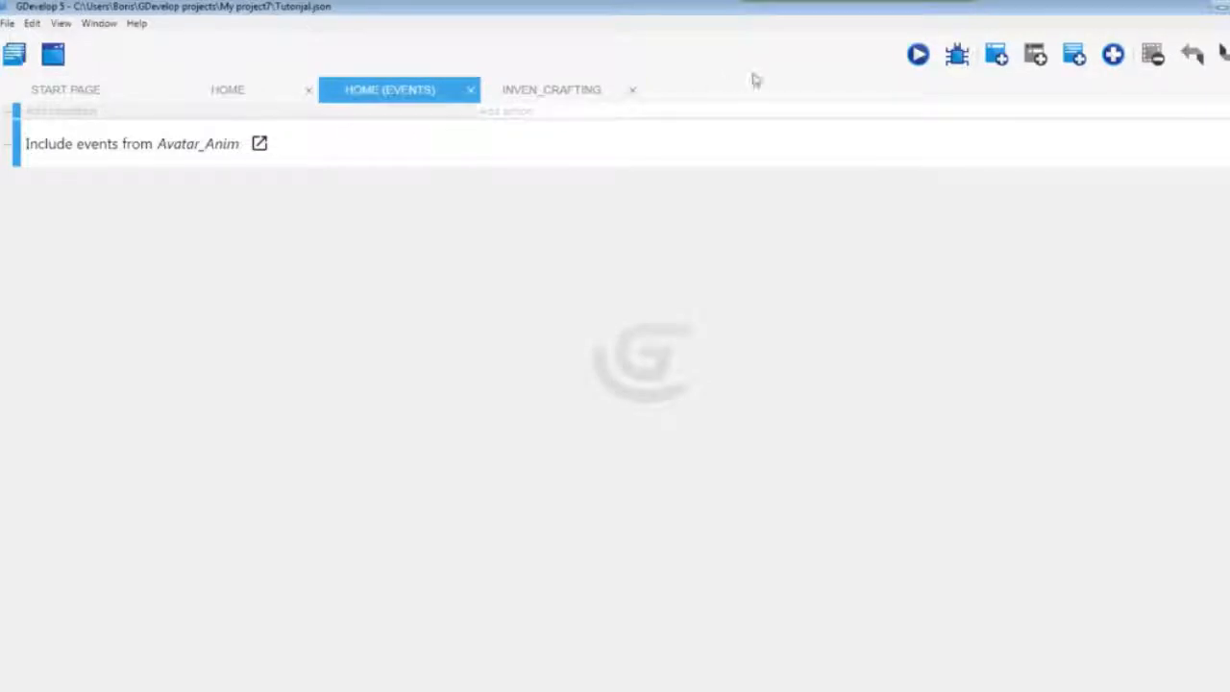
pyautogui.click(1114, 58)
pyautogui.click(1127, 163)
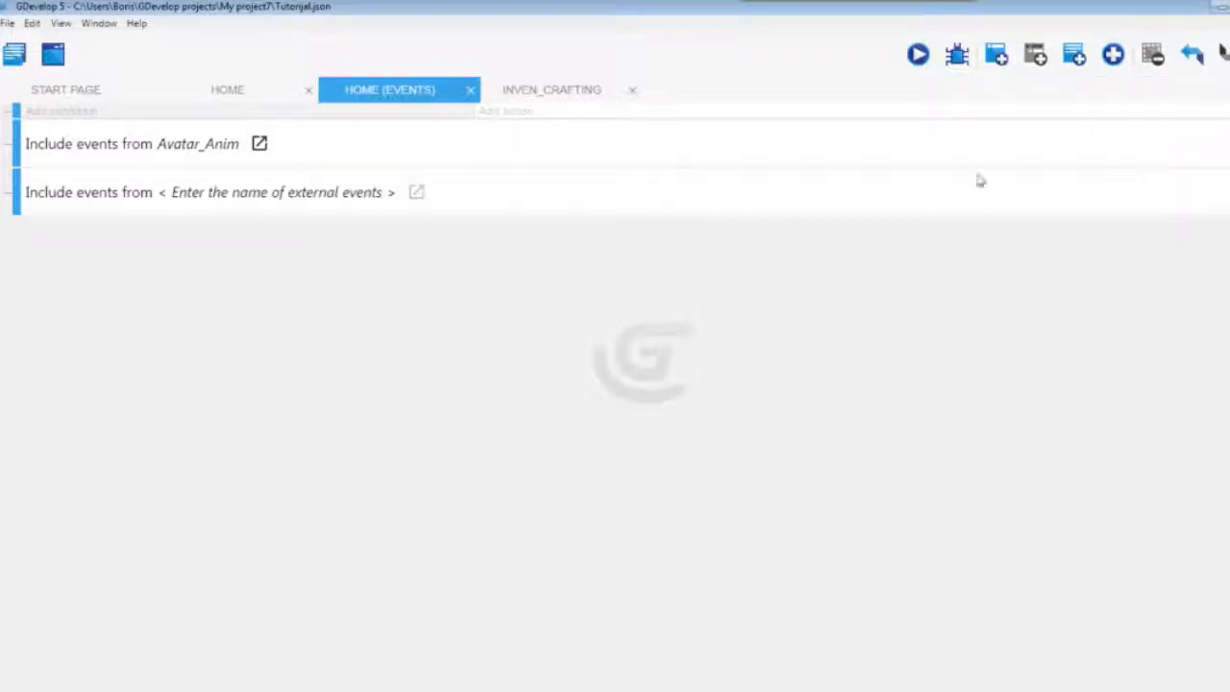
pyautogui.click(271, 193)
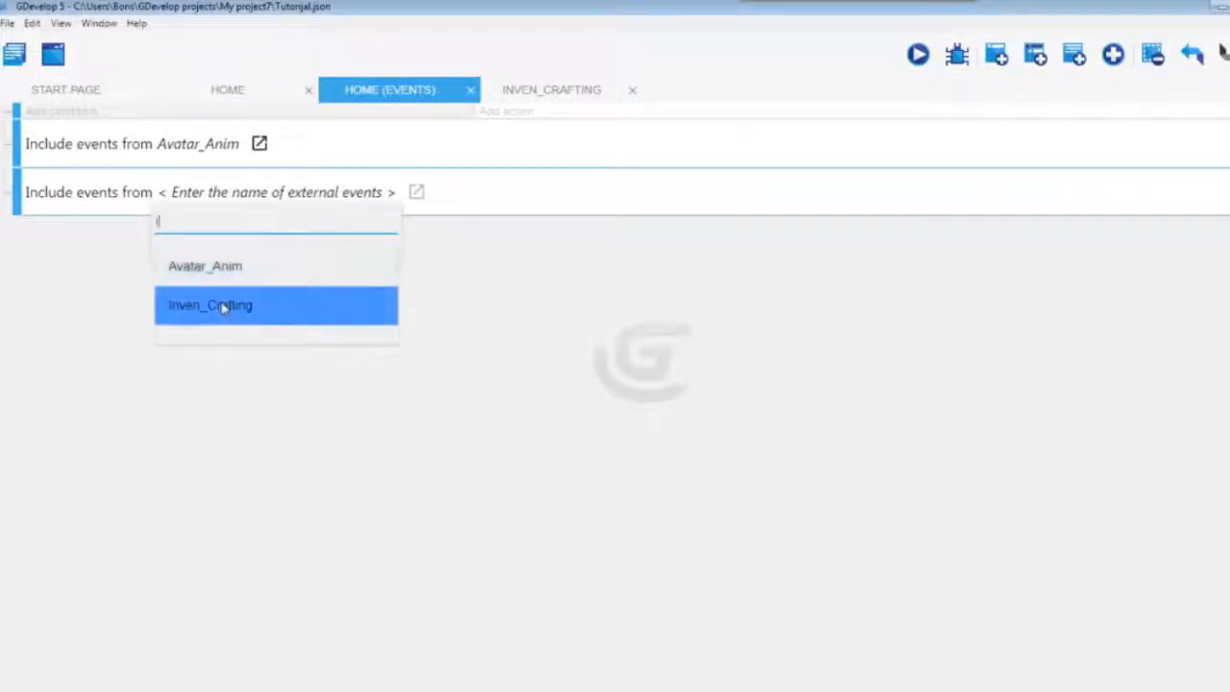
pyautogui.click(221, 306)
pyautogui.click(478, 387)
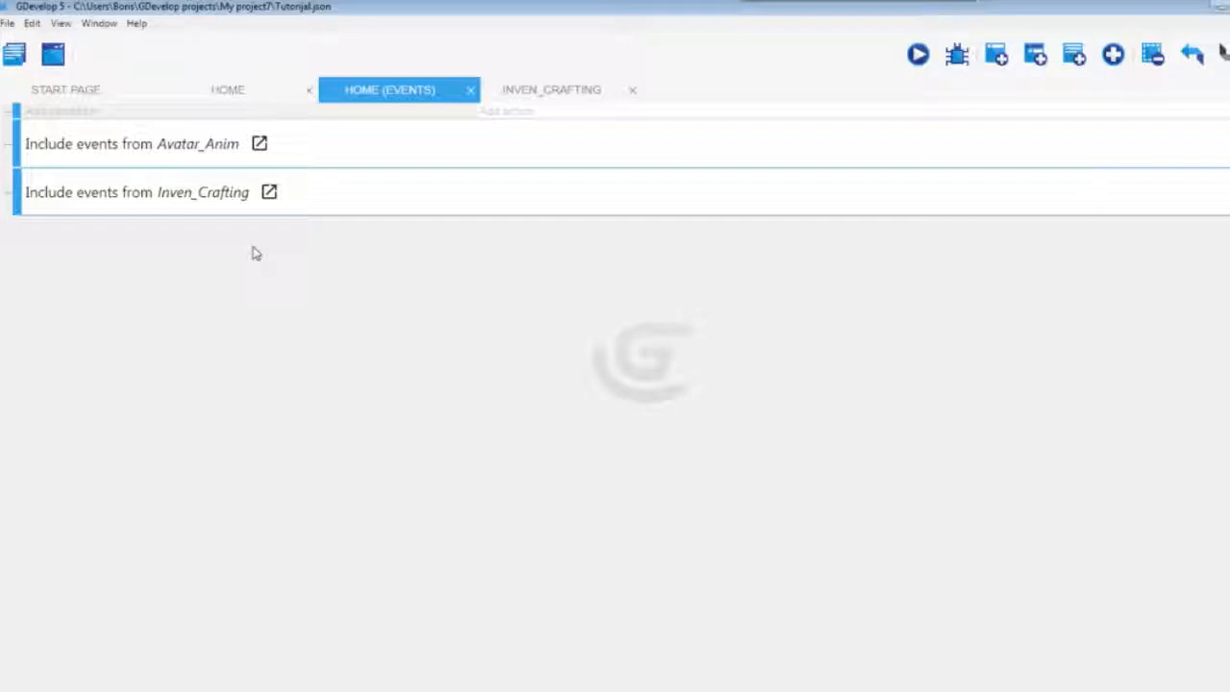
# Add an empty event and an event group named Inventory to the Inven_Crafting events
pyautogui.click(531, 93)
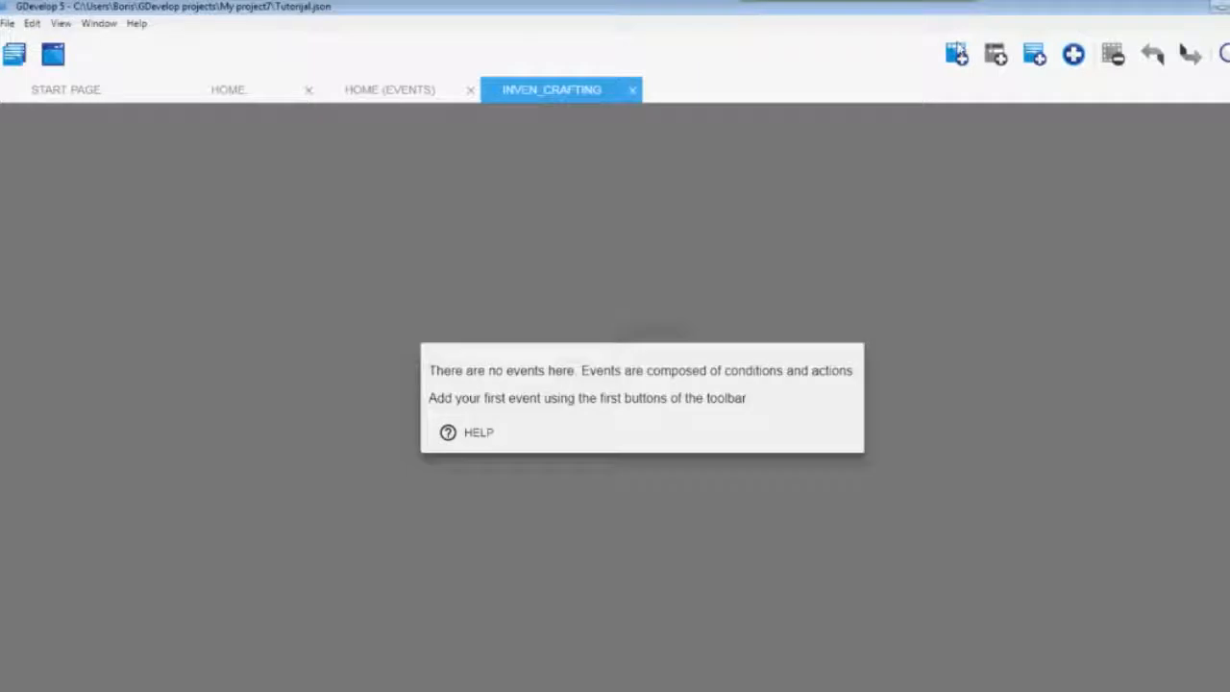
pyautogui.click(957, 54)
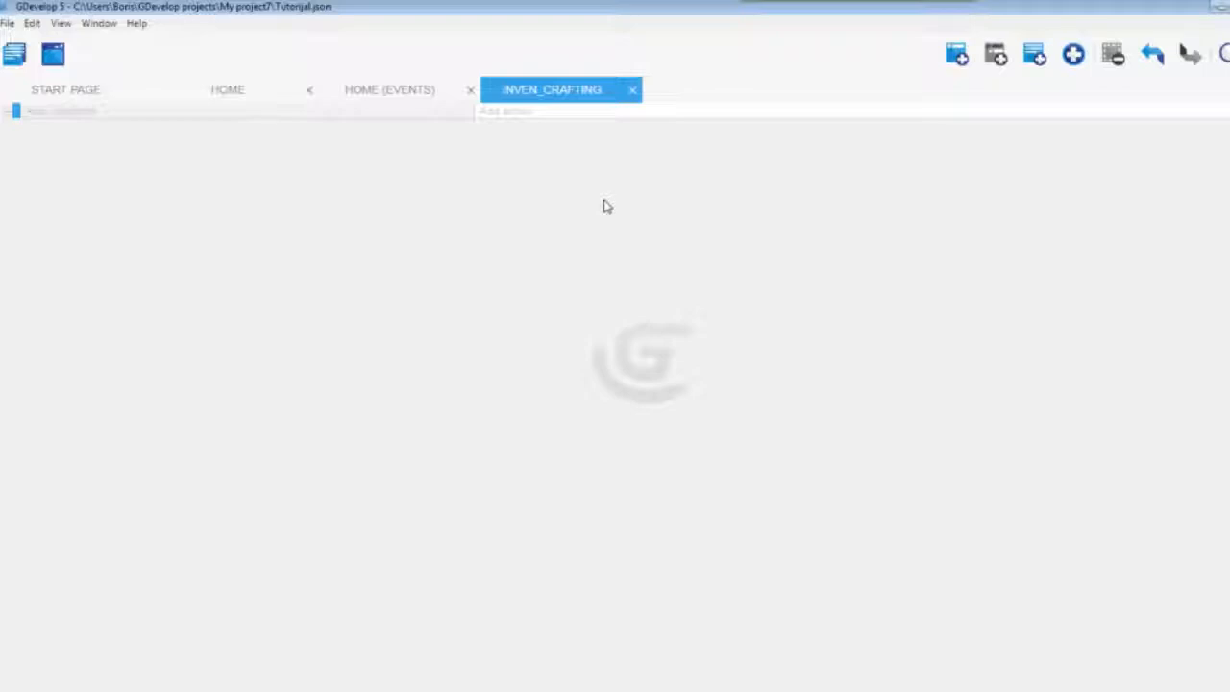
pyautogui.click(1074, 53)
pyautogui.click(1096, 126)
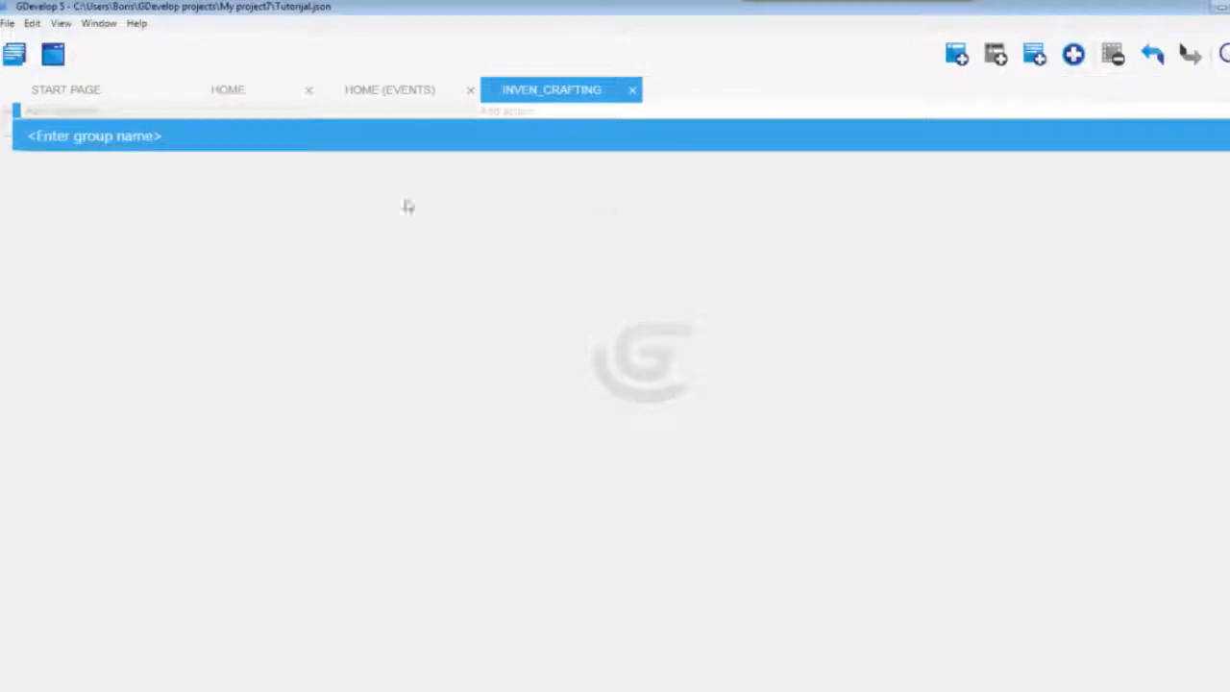
pyautogui.click(114, 140)
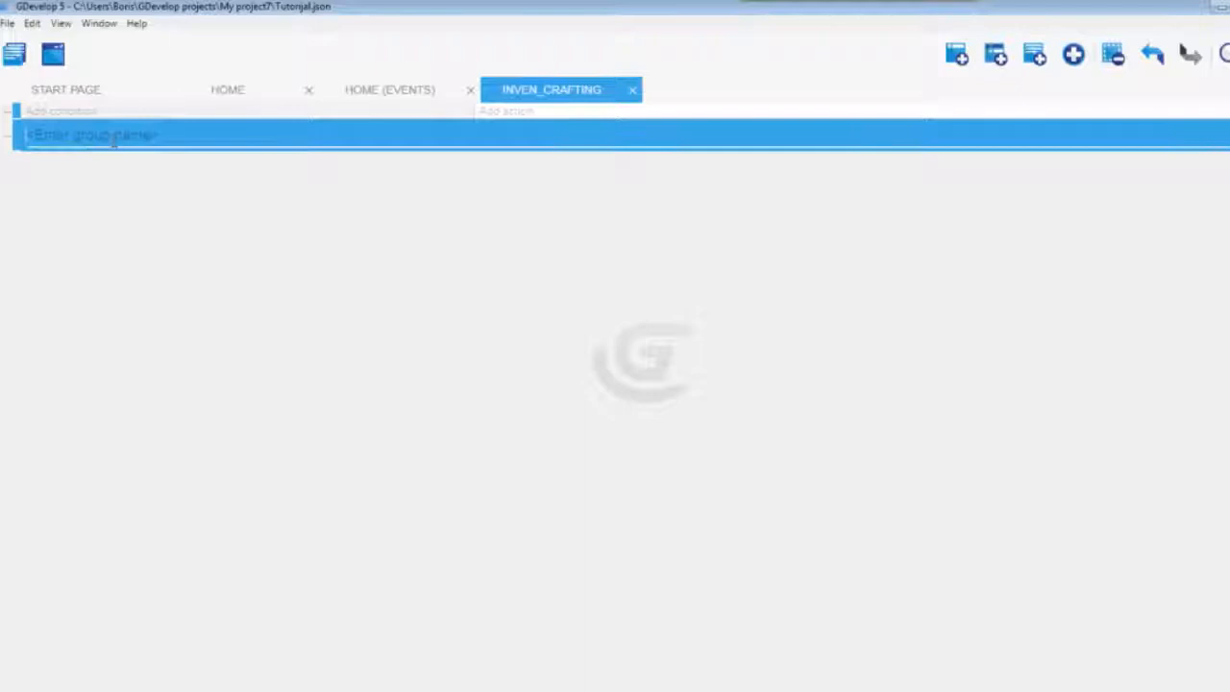
pyautogui.write('Inventory')
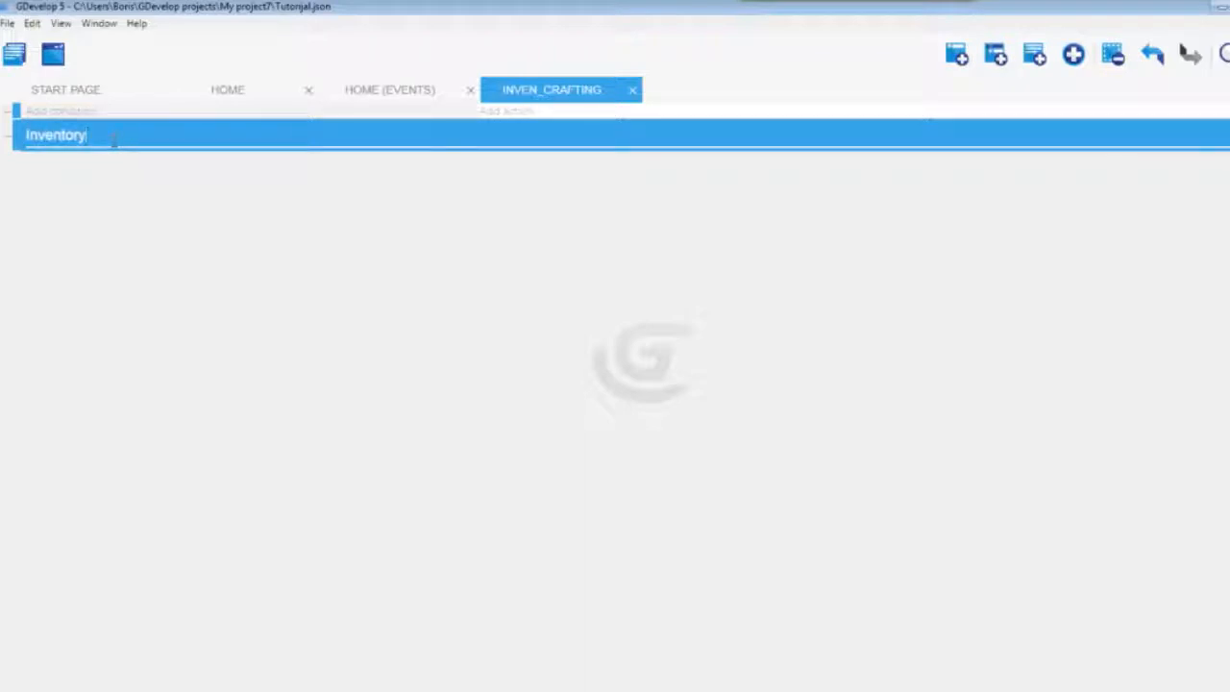
pyautogui.click(70, 240)
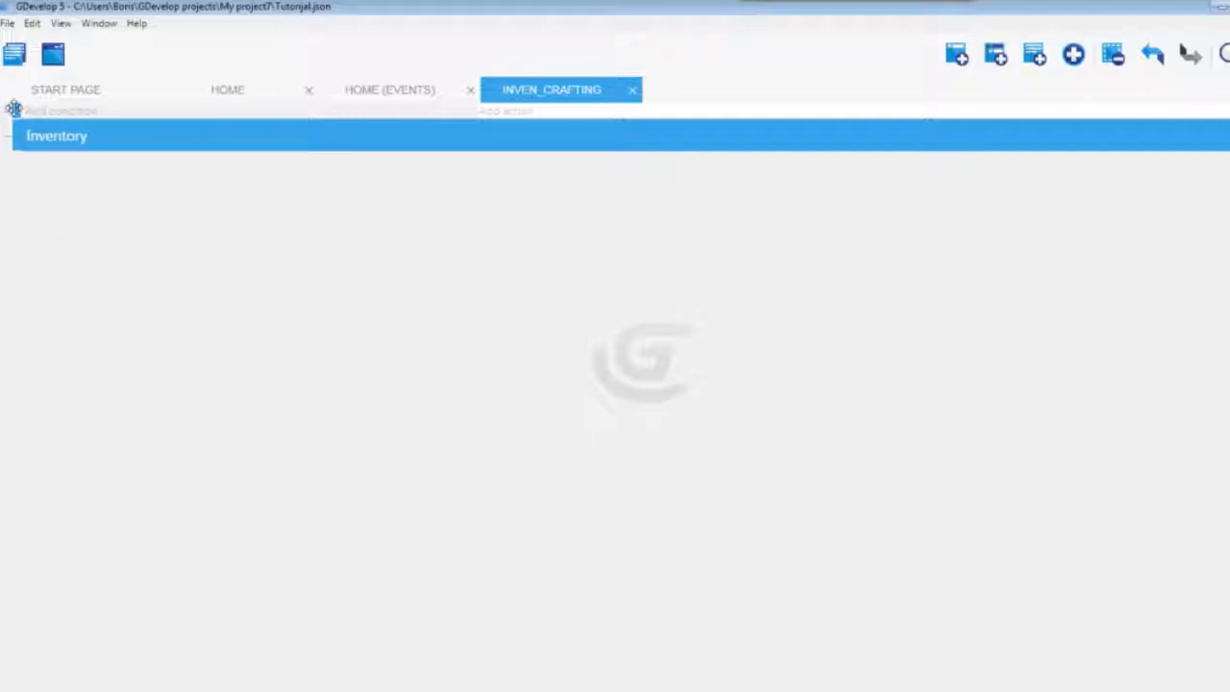
# Nest the empty event inside the Inventory group, and add a second empty event nested below it
pyautogui.moveTo(15, 120); pyautogui.dragTo(42, 154)
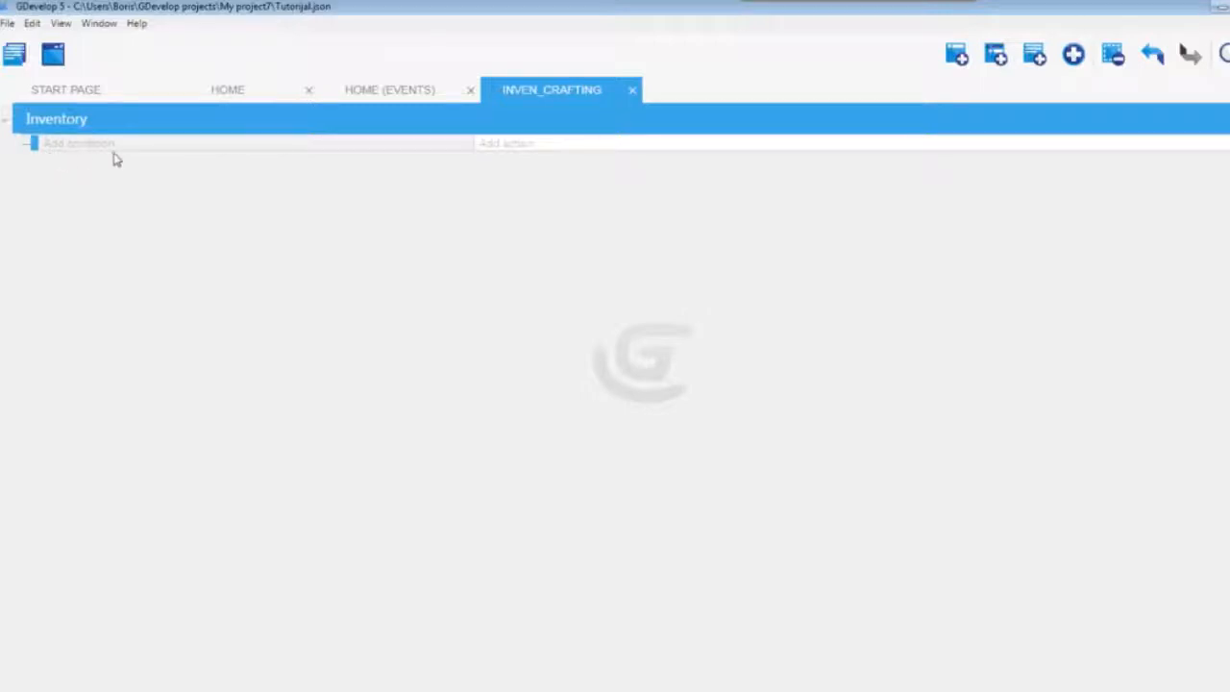
pyautogui.click(956, 54)
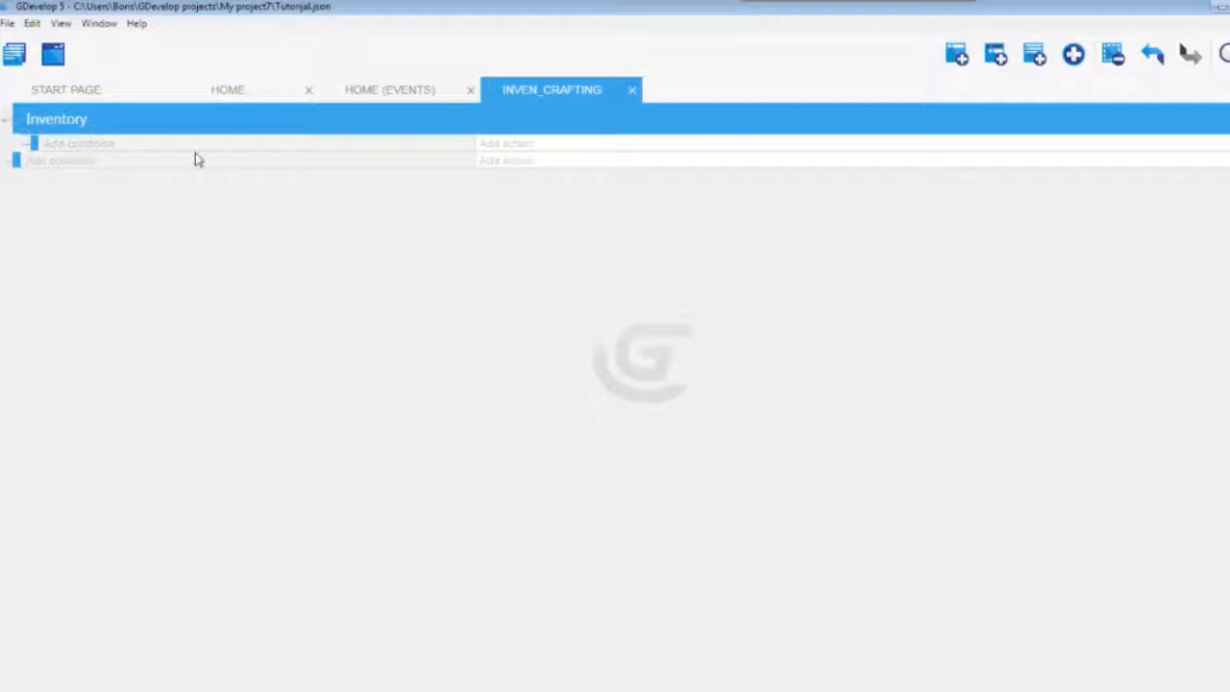
pyautogui.moveTo(16, 160); pyautogui.dragTo(39, 166)
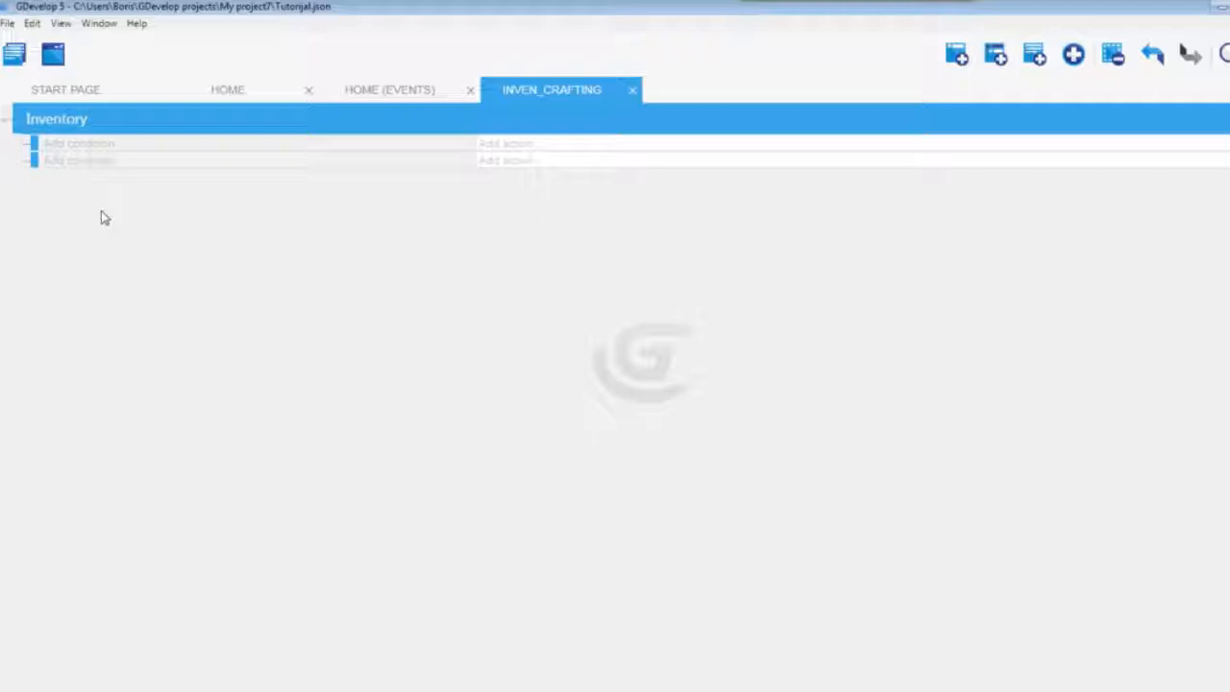
# Review the project's global variables and their values, then close them without making changes
pyautogui.click(13, 54)
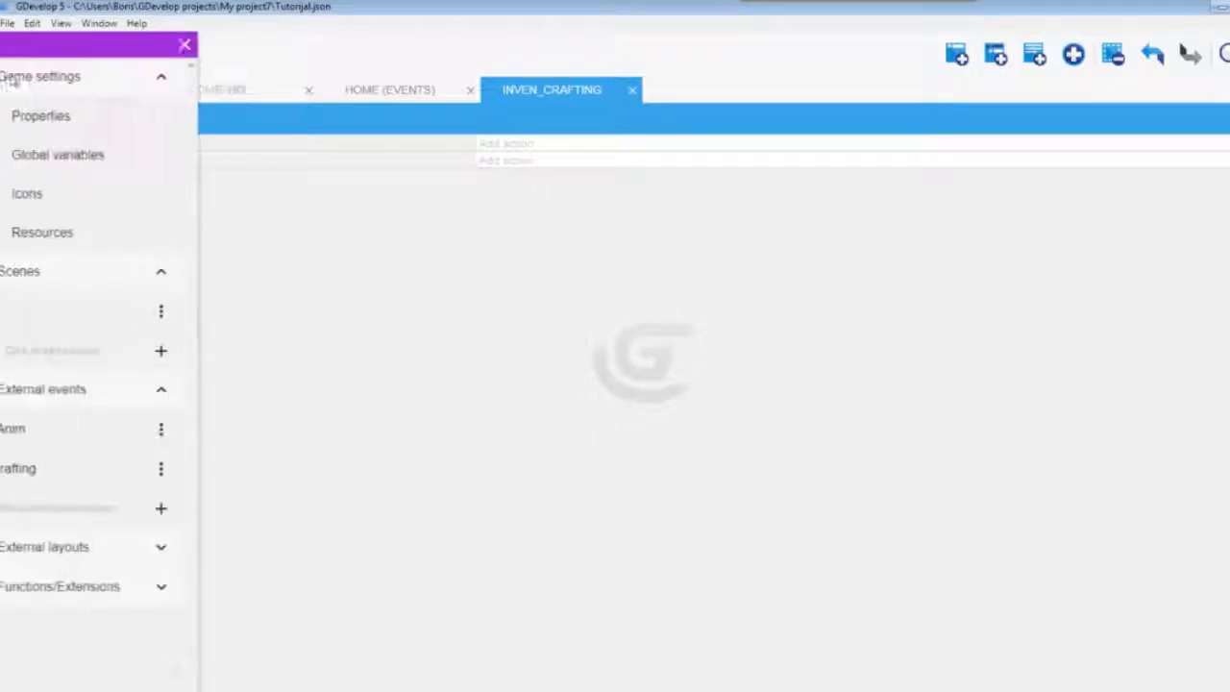
pyautogui.click(89, 160)
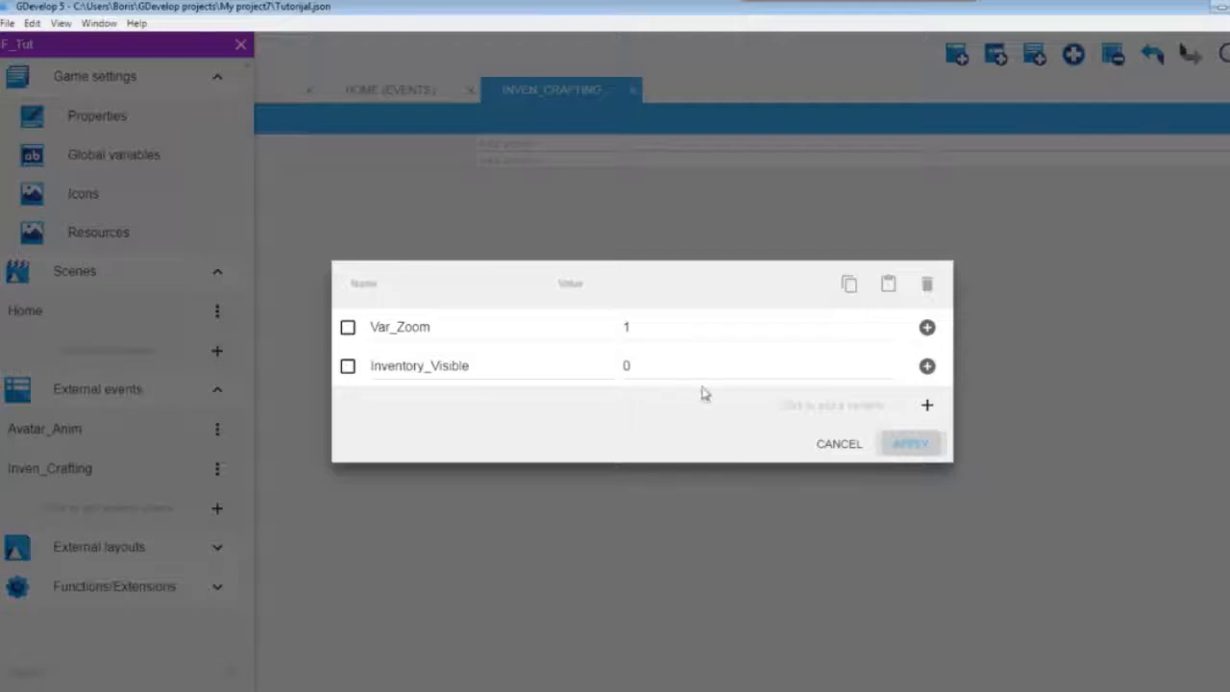
pyautogui.click(838, 444)
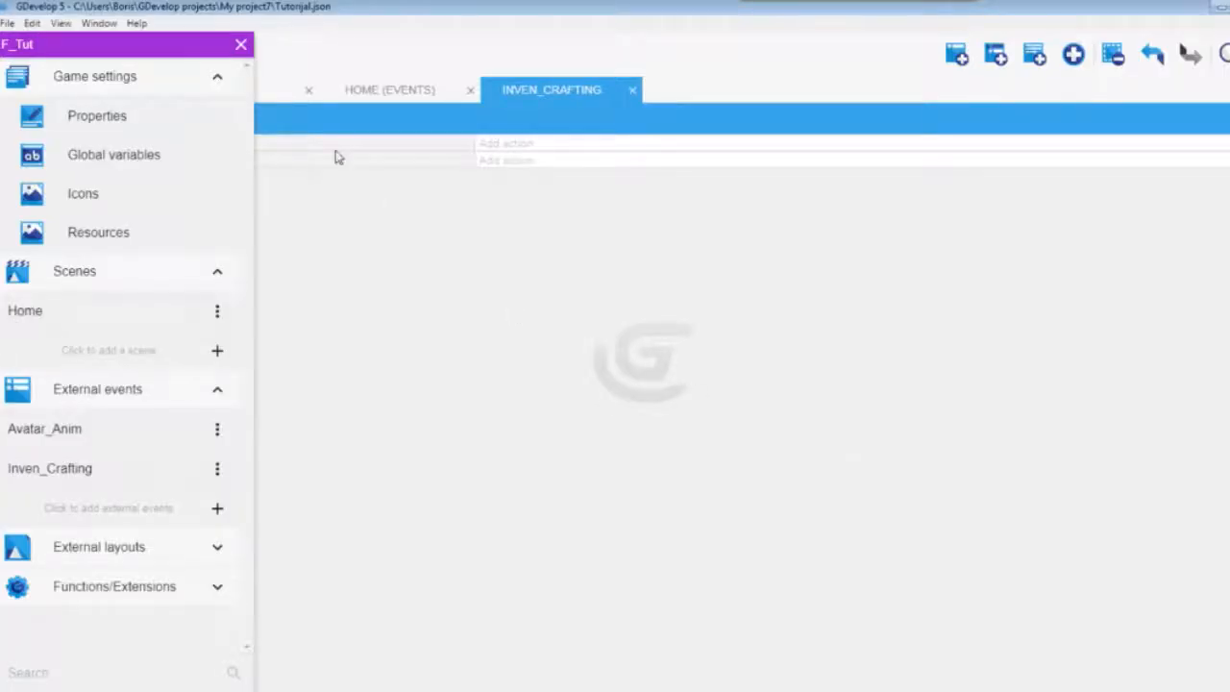
pyautogui.click(240, 45)
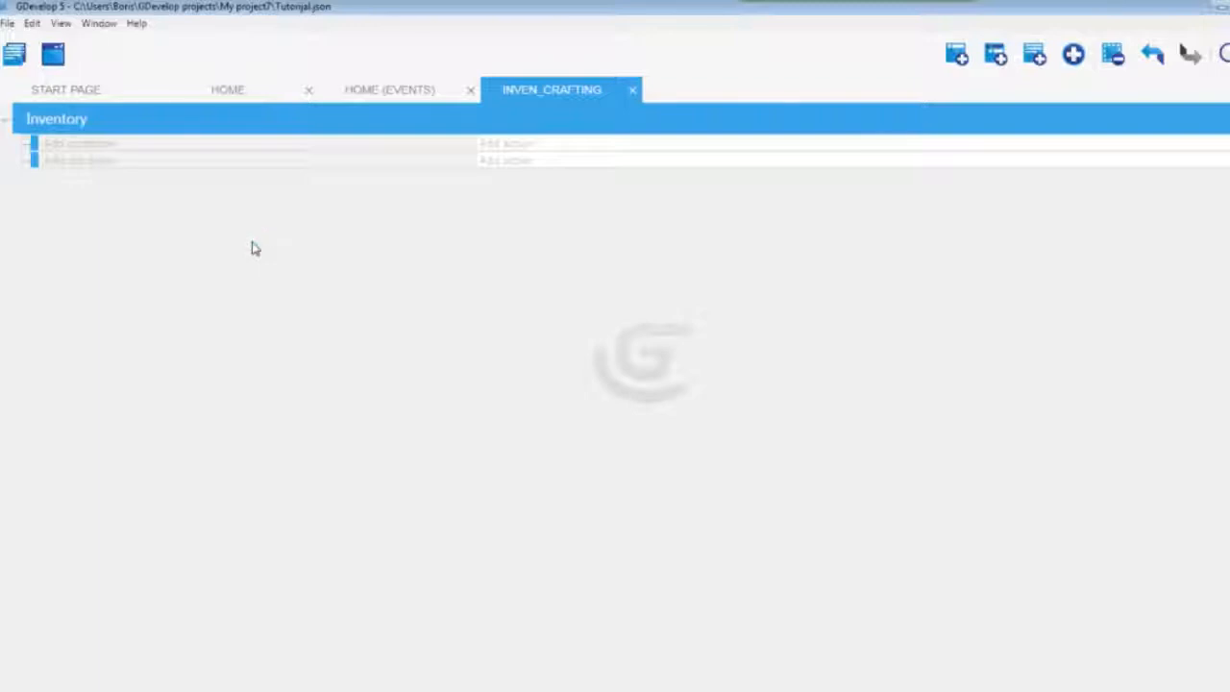
# Add a condition to the first event in the Inventory group that tests whether global variable Inventory_Visible is equal to 0
pyautogui.click(99, 150)
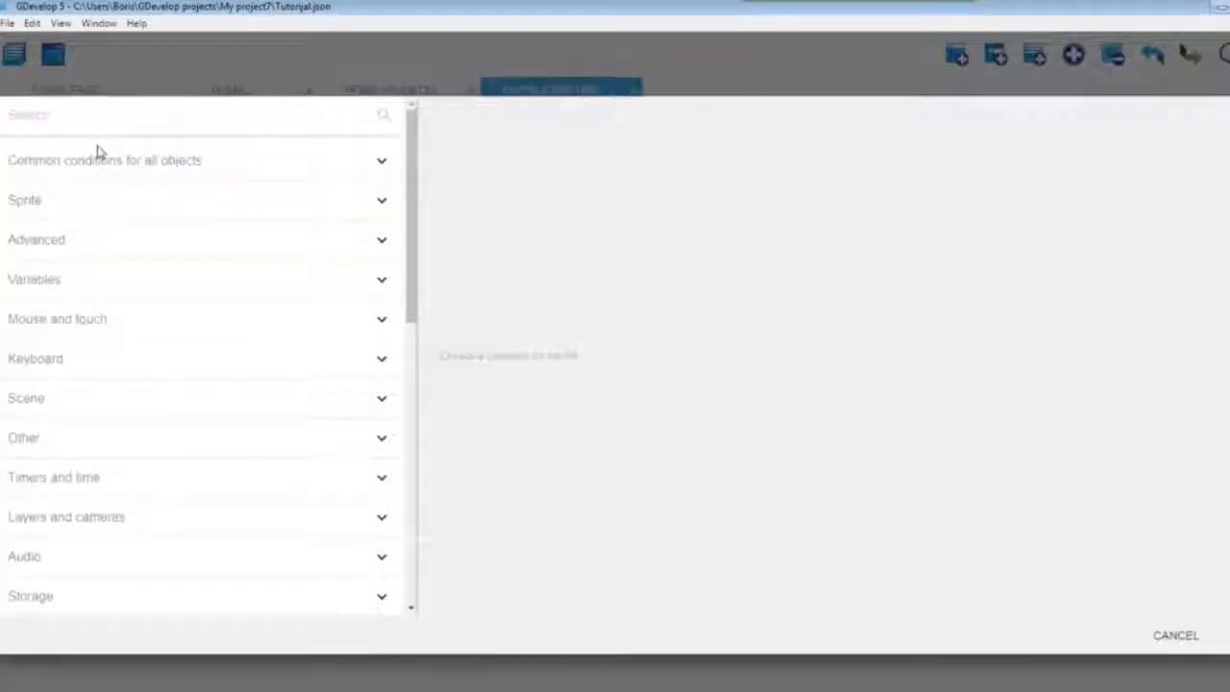
pyautogui.click(95, 287)
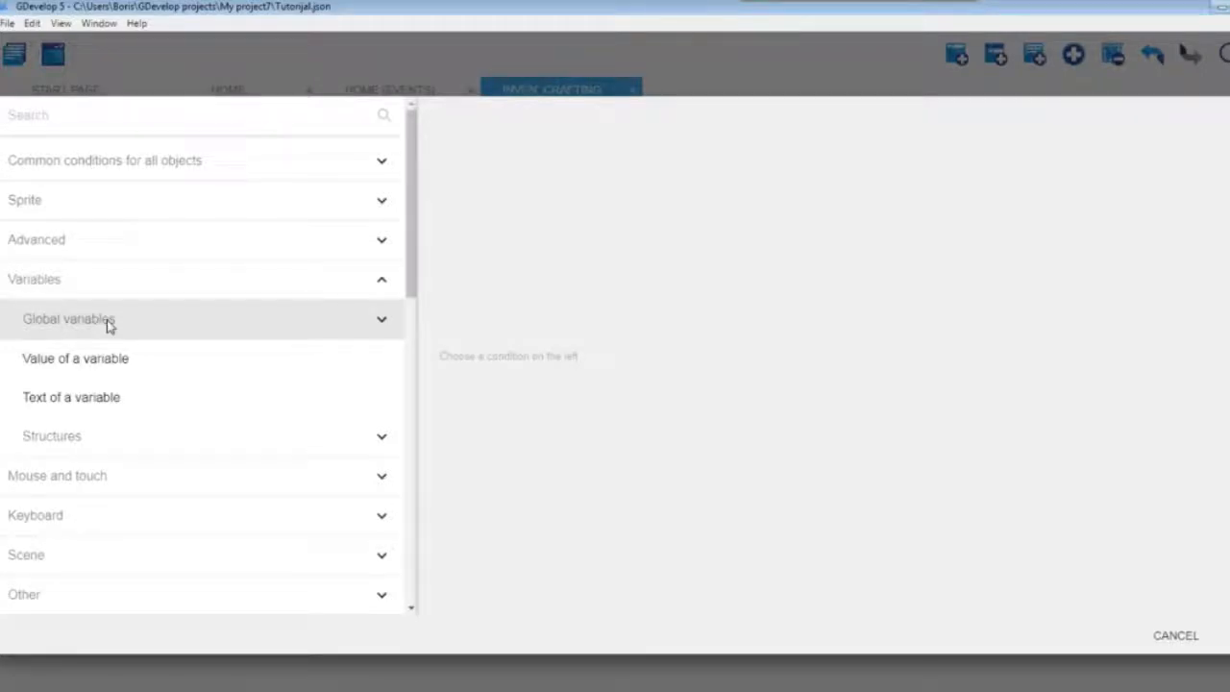
pyautogui.click(107, 322)
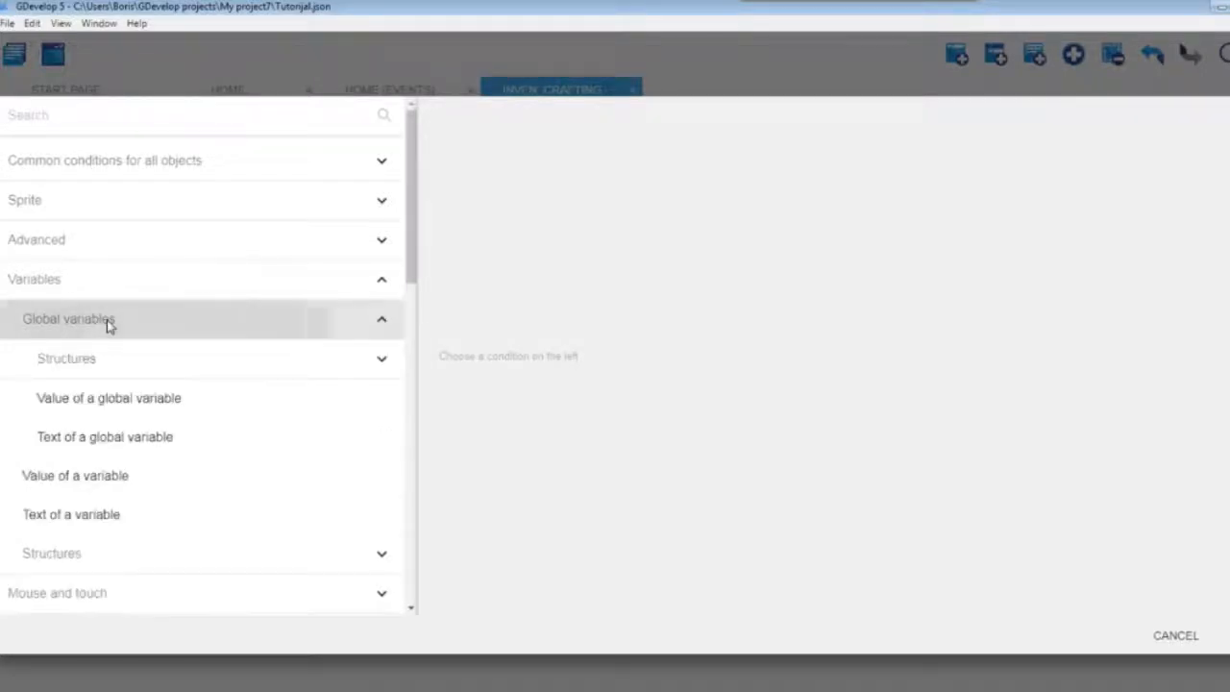
pyautogui.click(113, 405)
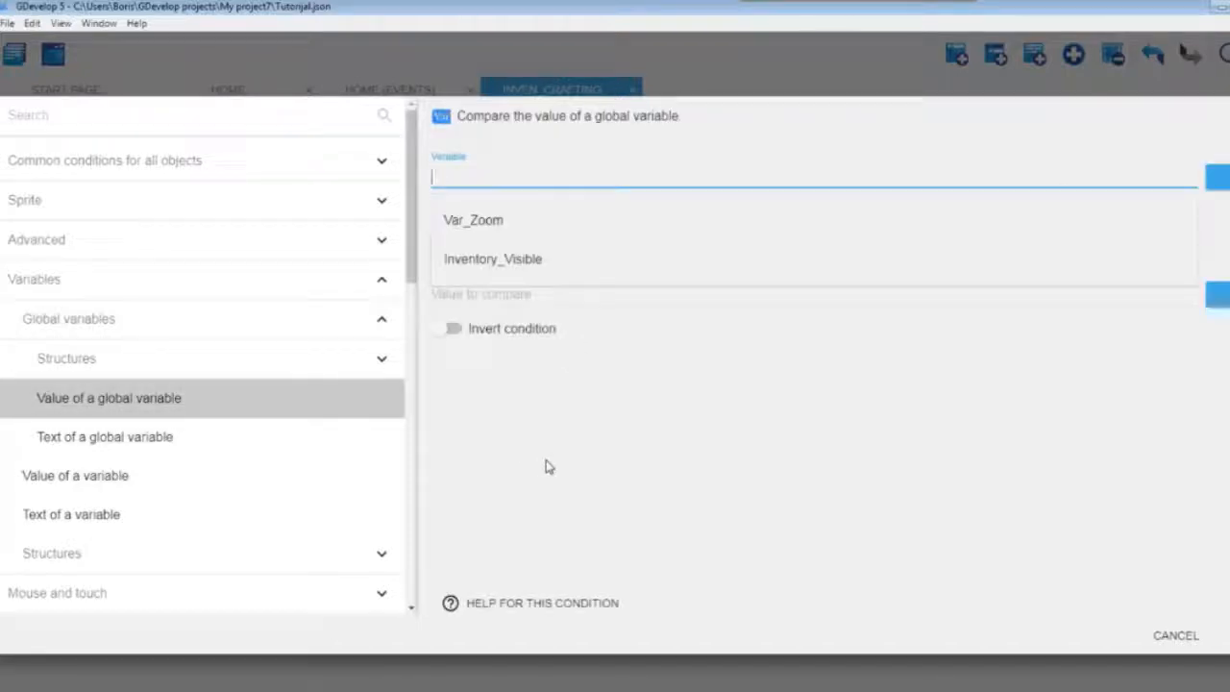
pyautogui.click(486, 267)
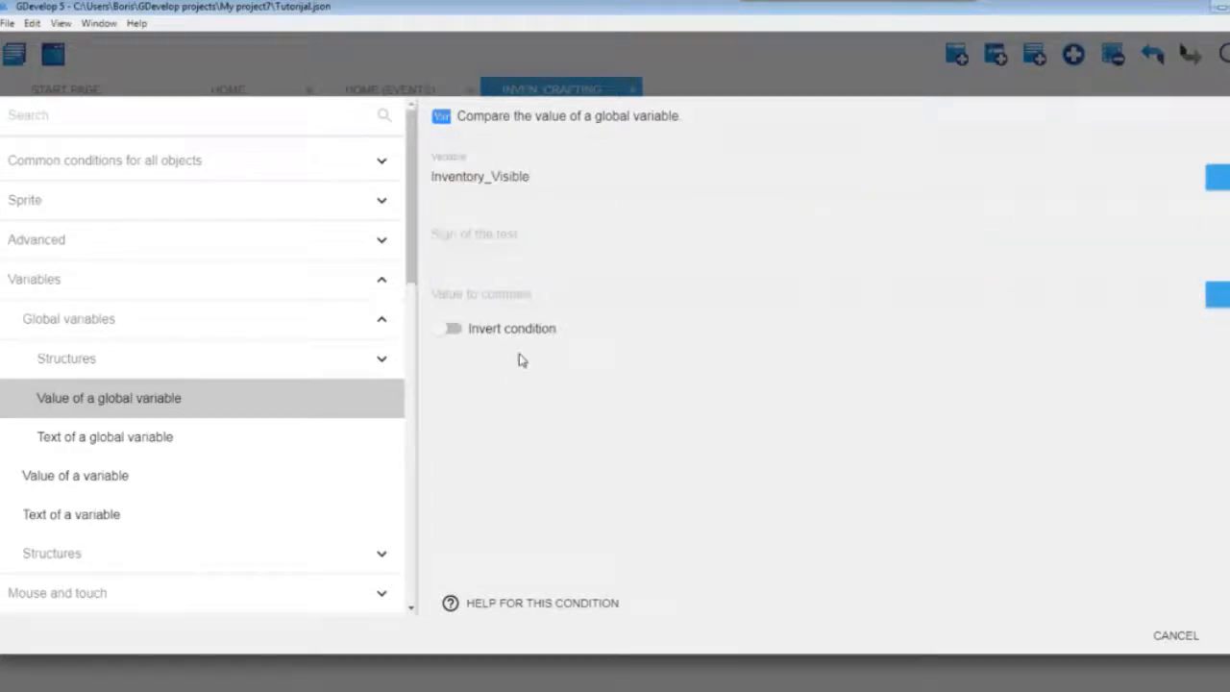
pyautogui.click(467, 240)
pyautogui.click(470, 236)
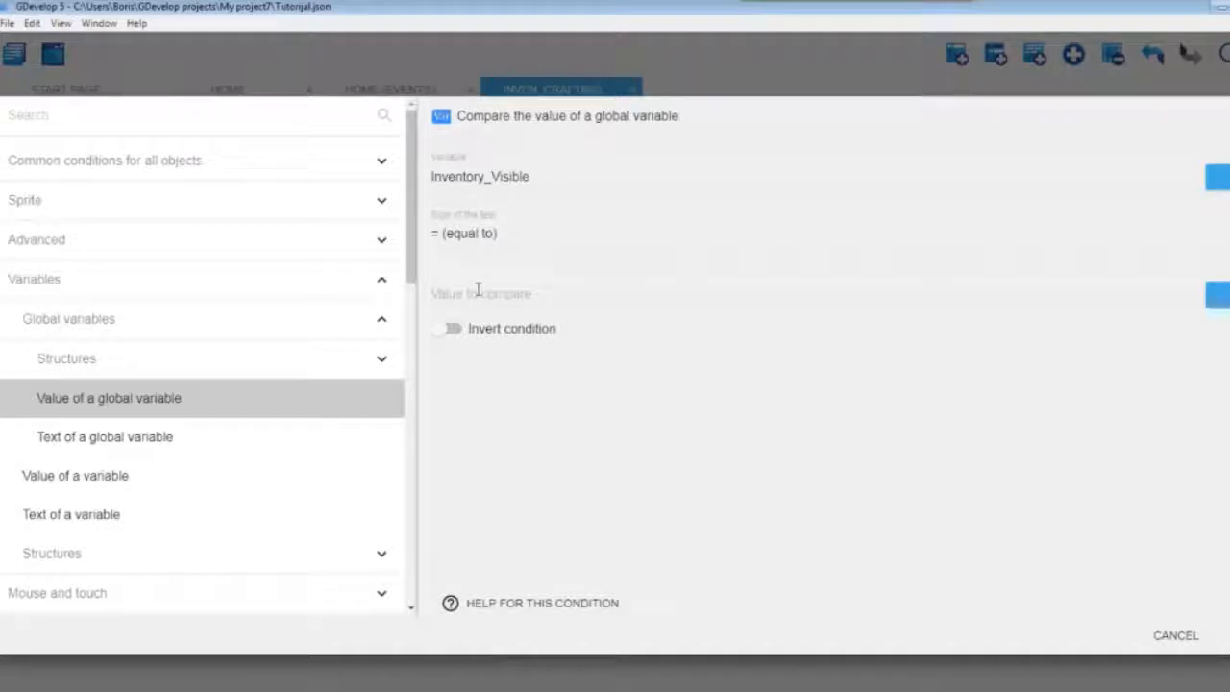
pyautogui.click(478, 290)
pyautogui.write('0')
pyautogui.click(525, 423)
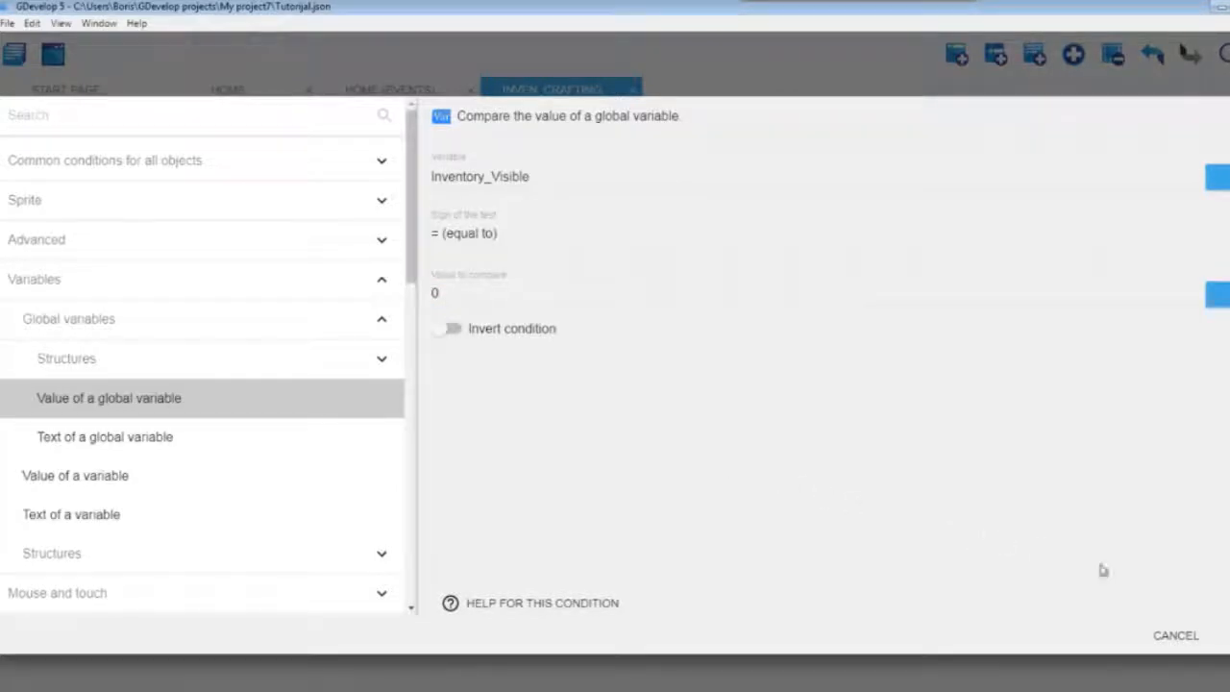
pyautogui.click(1223, 636)
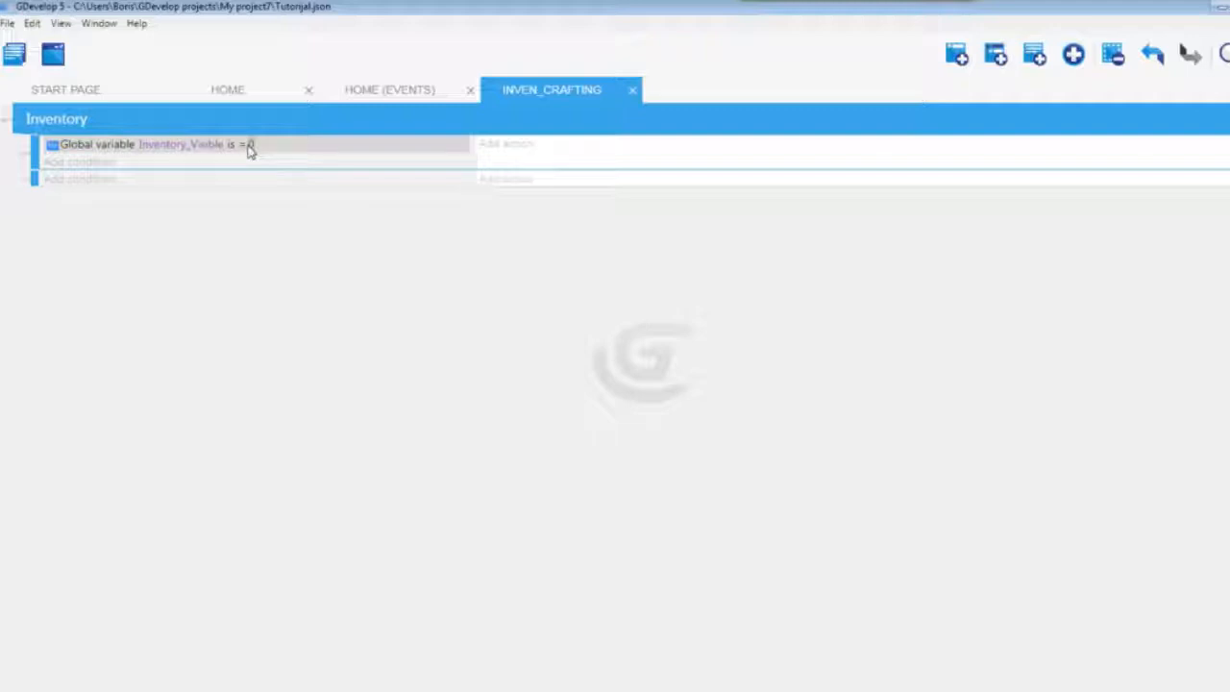
# Add an action to the first event that hides the "Inventory" layer
pyautogui.click(498, 146)
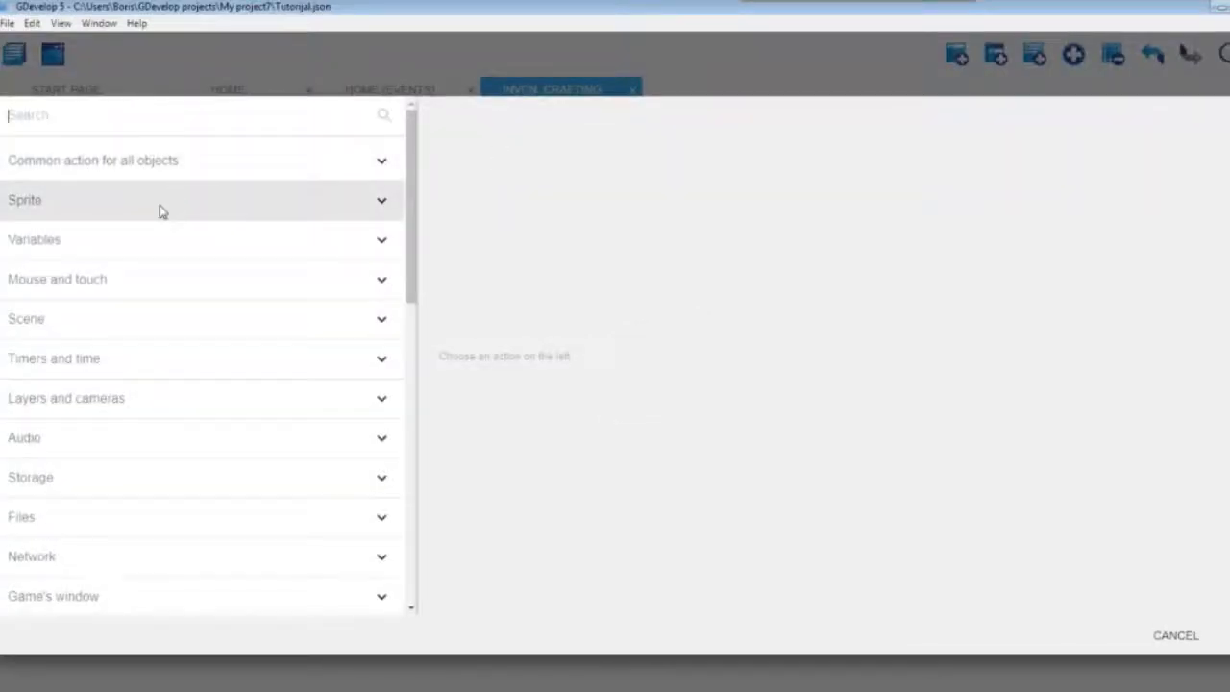
pyautogui.scroll(-2, 150, 255)
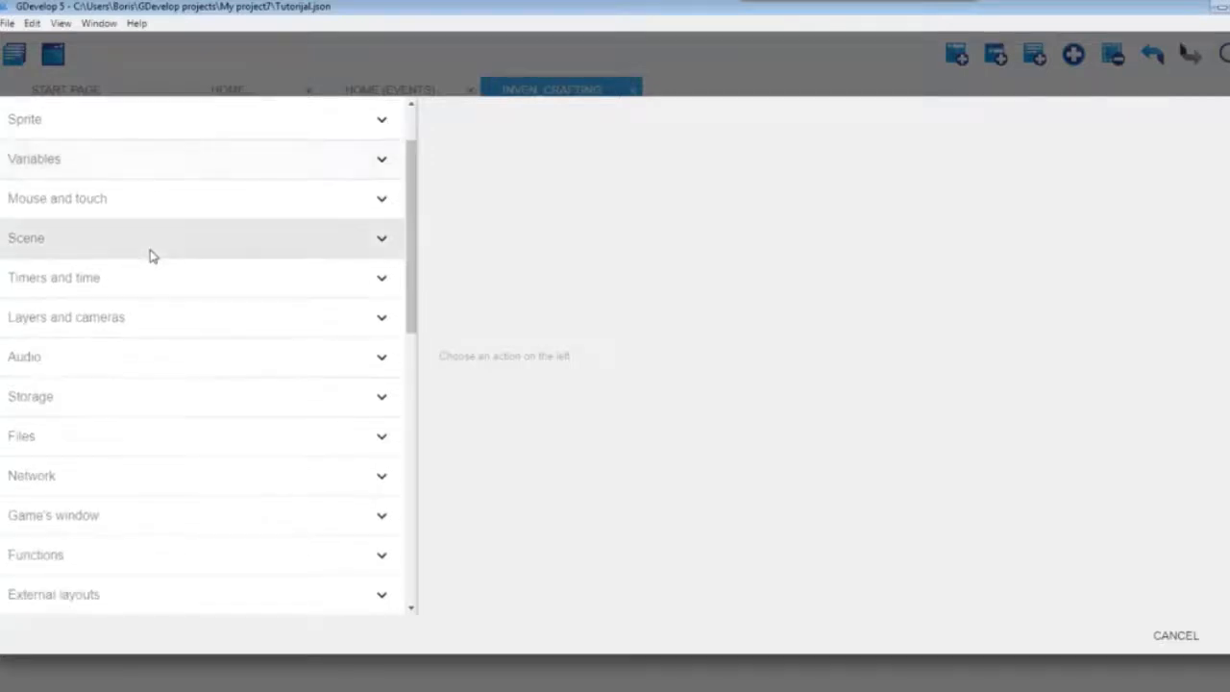
pyautogui.click(35, 324)
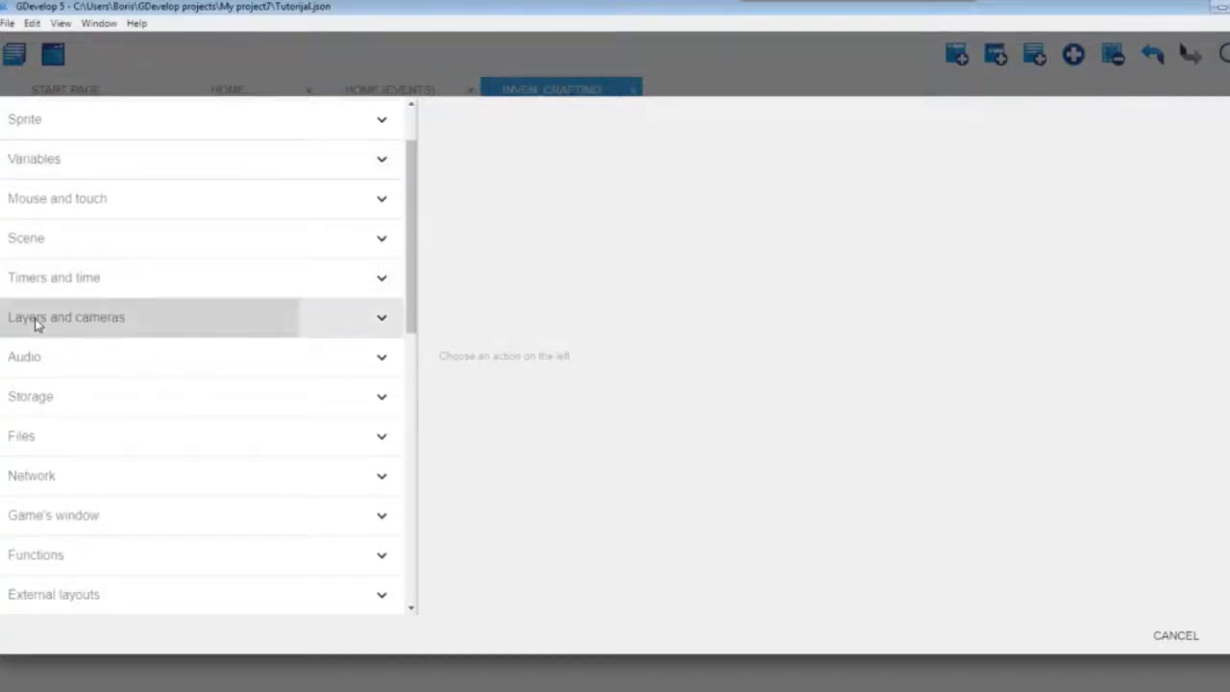
pyautogui.scroll(-3, 171, 410)
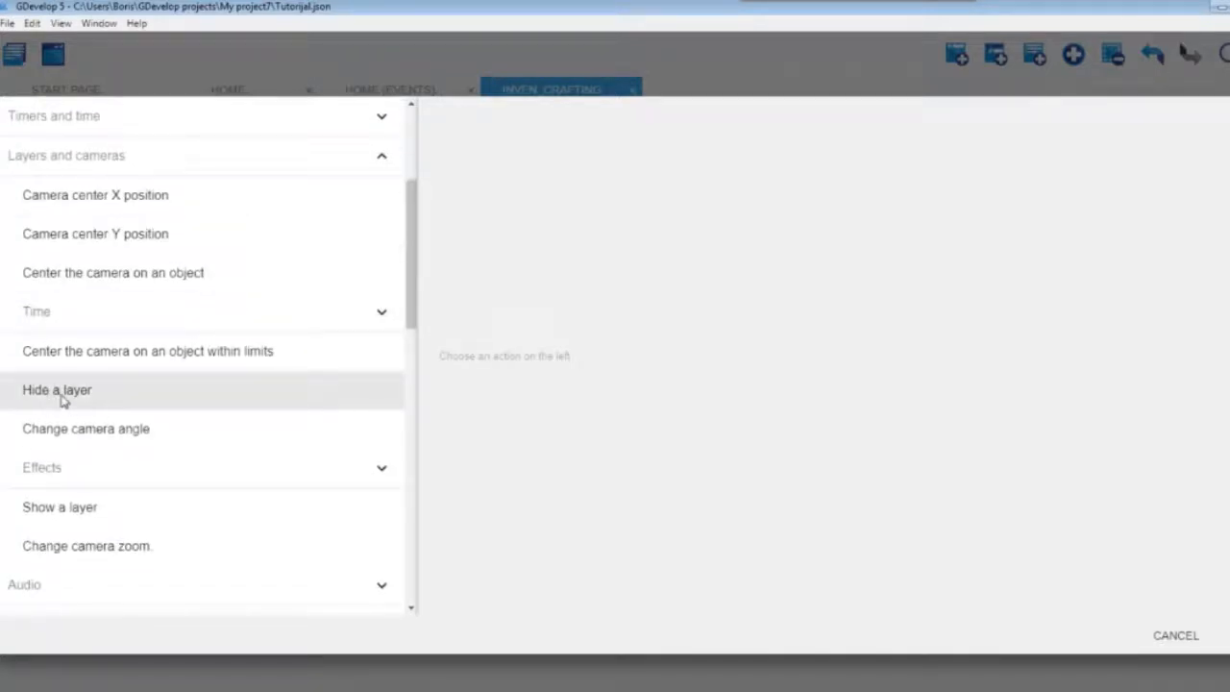
pyautogui.click(60, 394)
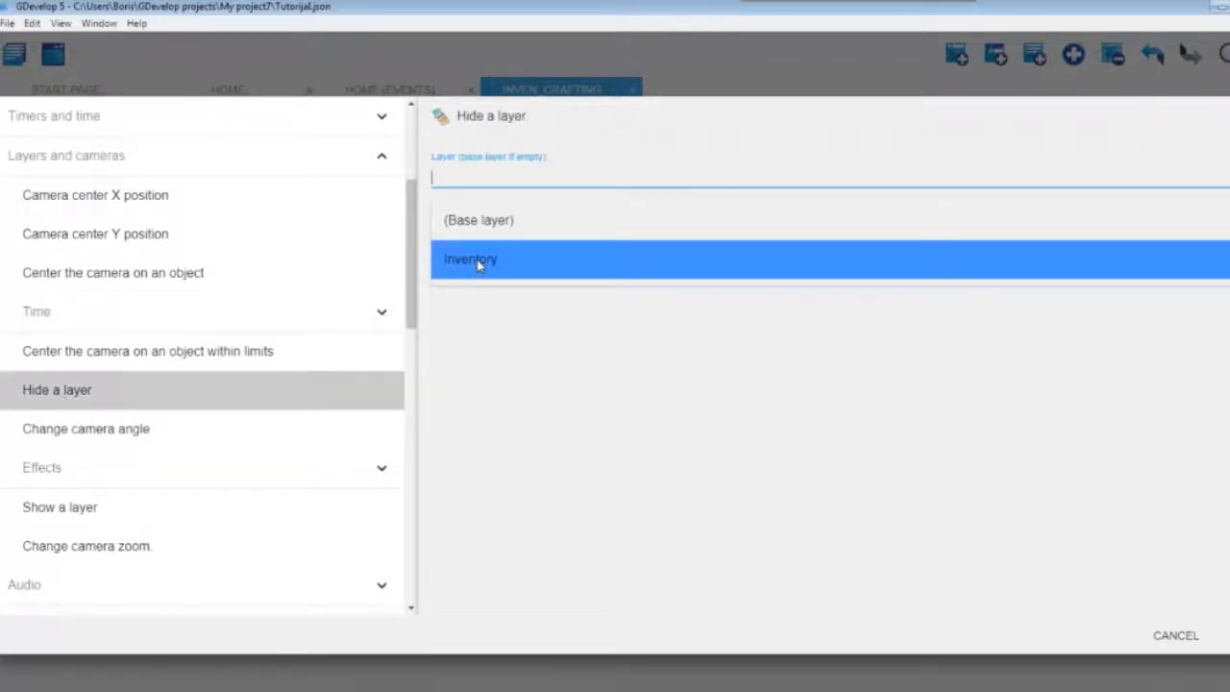
pyautogui.click(478, 264)
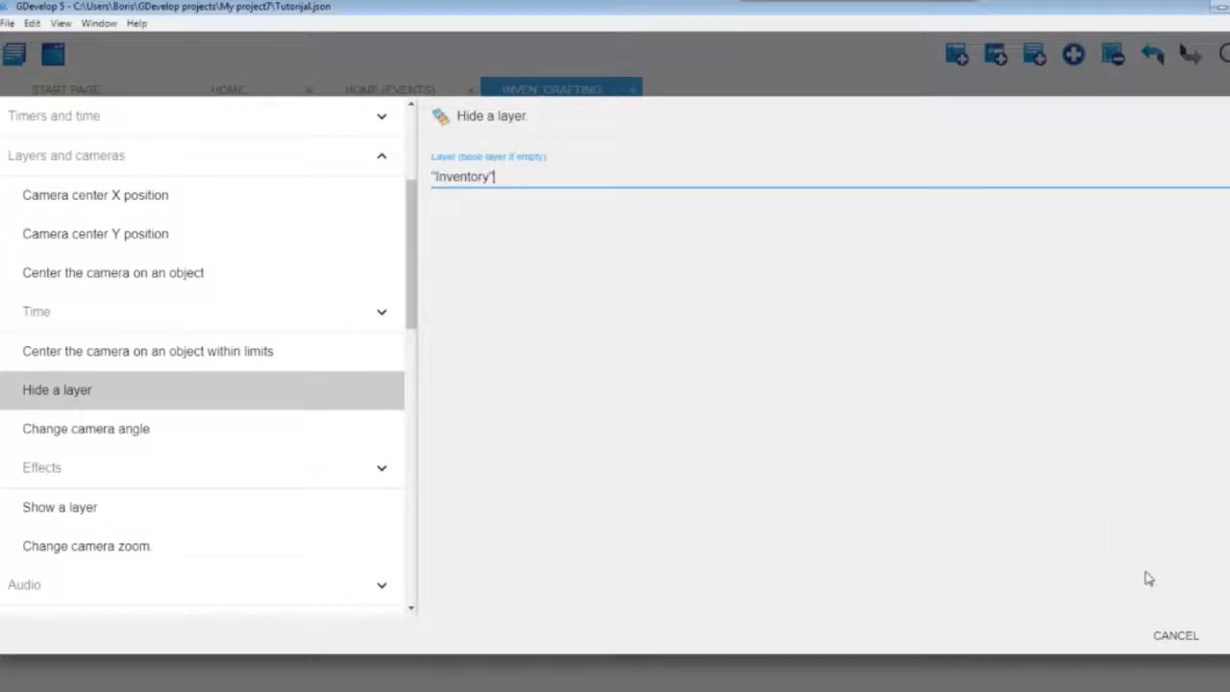
pyautogui.click(1222, 636)
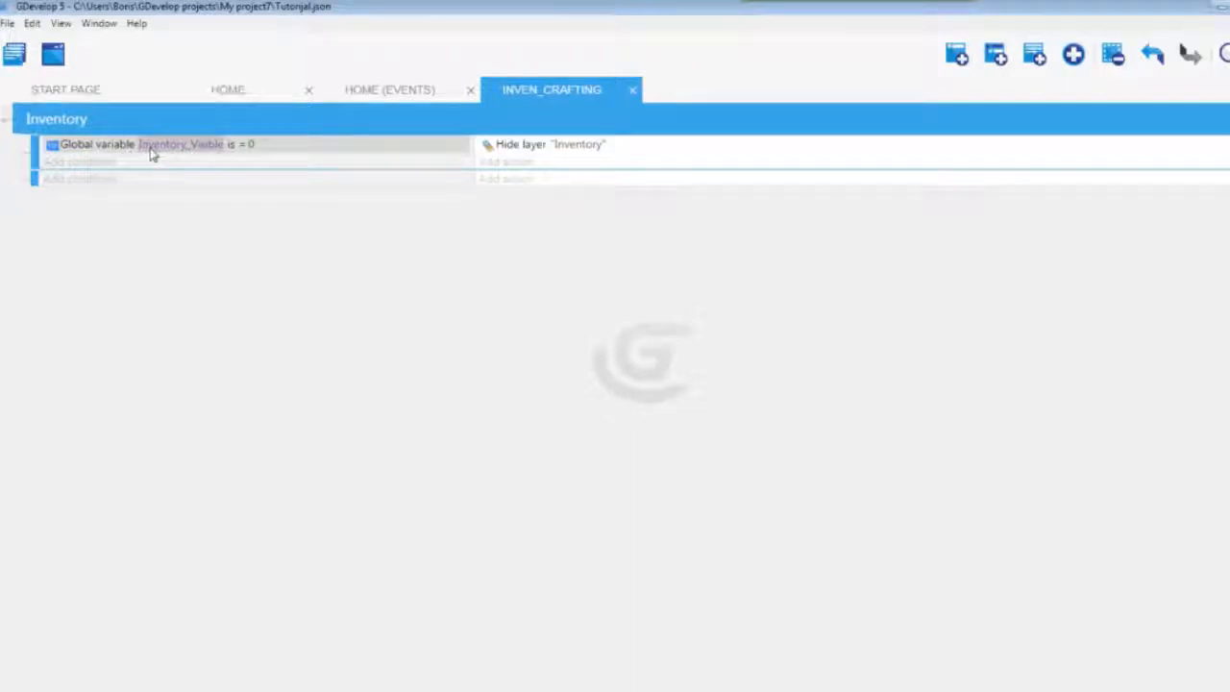
# Copy the Inventory_Visible condition from the first event into the second event of the Inventory group
pyautogui.rightClick(298, 149)
pyautogui.click(311, 156)
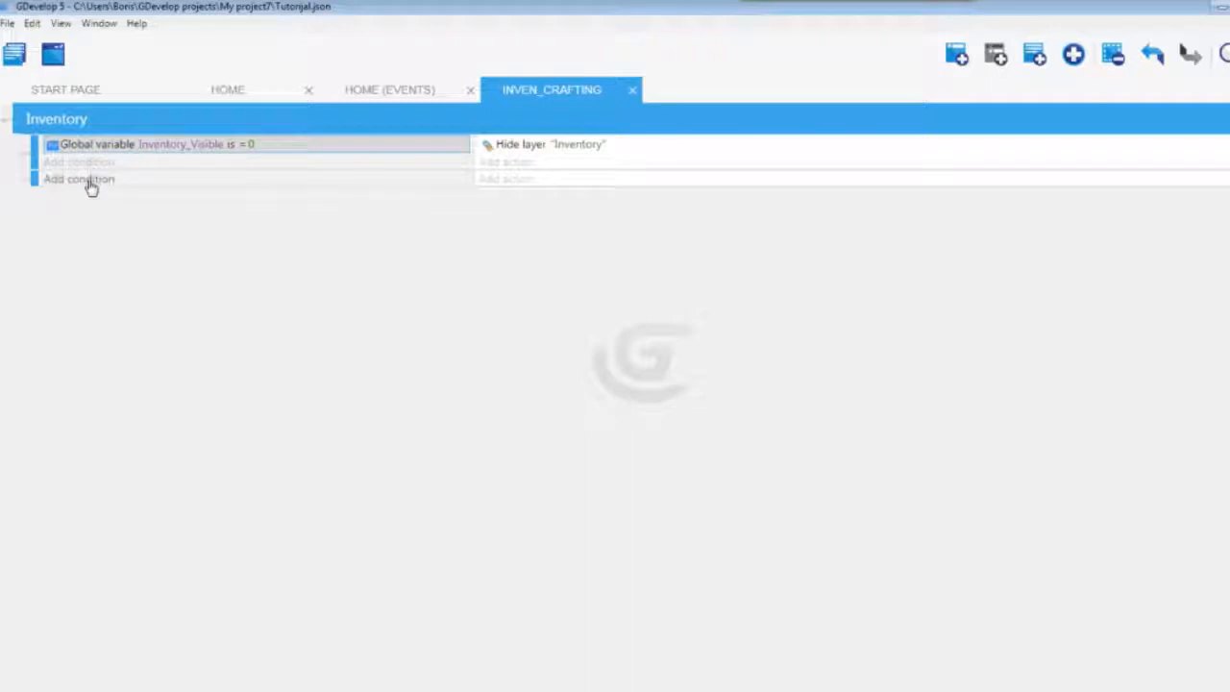
pyautogui.rightClick(91, 186)
pyautogui.click(119, 192)
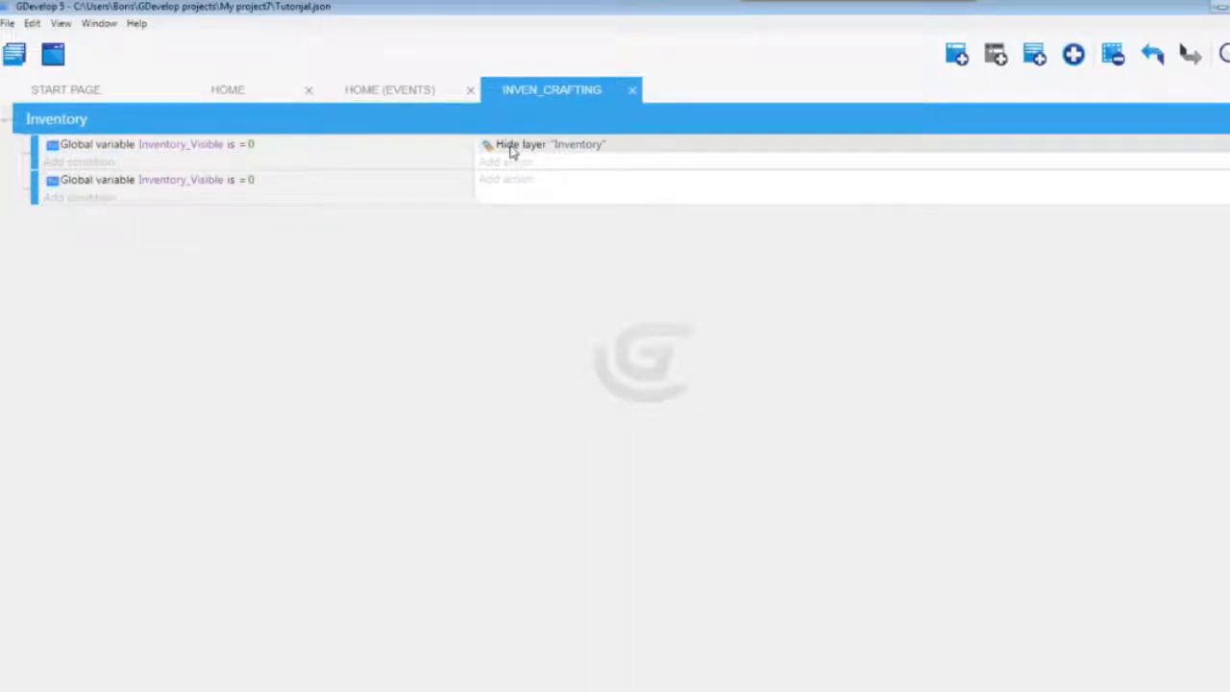
# Copy the action that hides the "Inventory" layer from the first event into the second event of the Inventory group
pyautogui.rightClick(512, 149)
pyautogui.click(532, 159)
pyautogui.rightClick(526, 181)
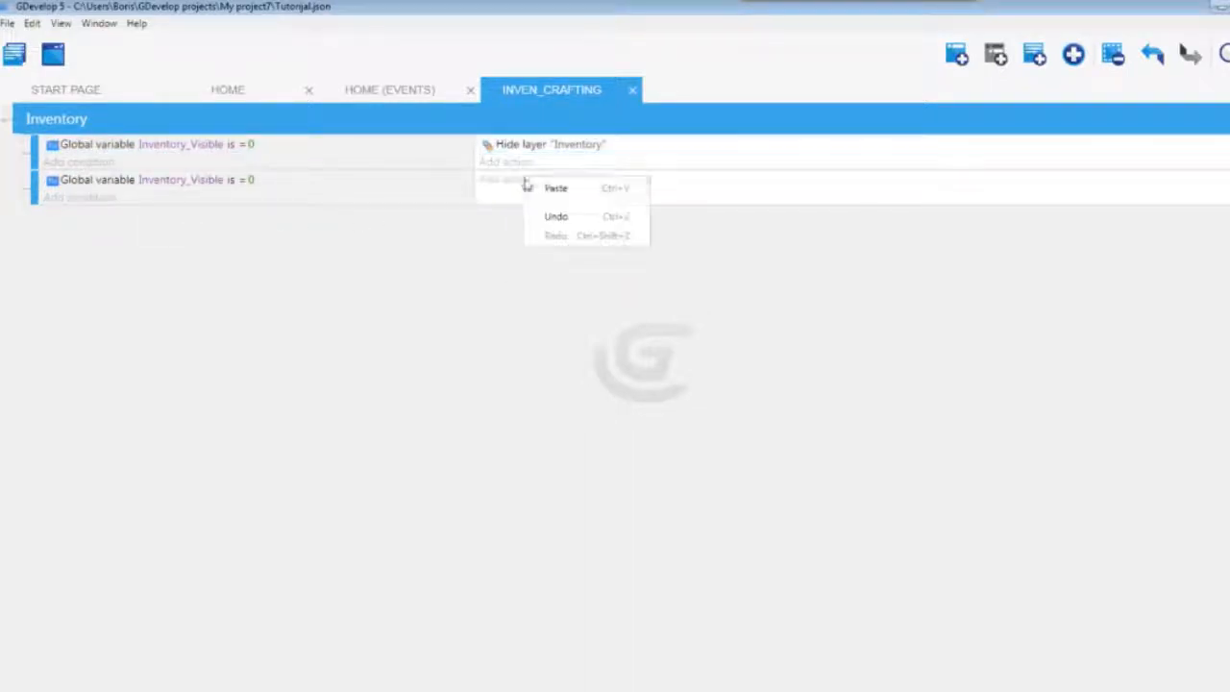
pyautogui.click(556, 190)
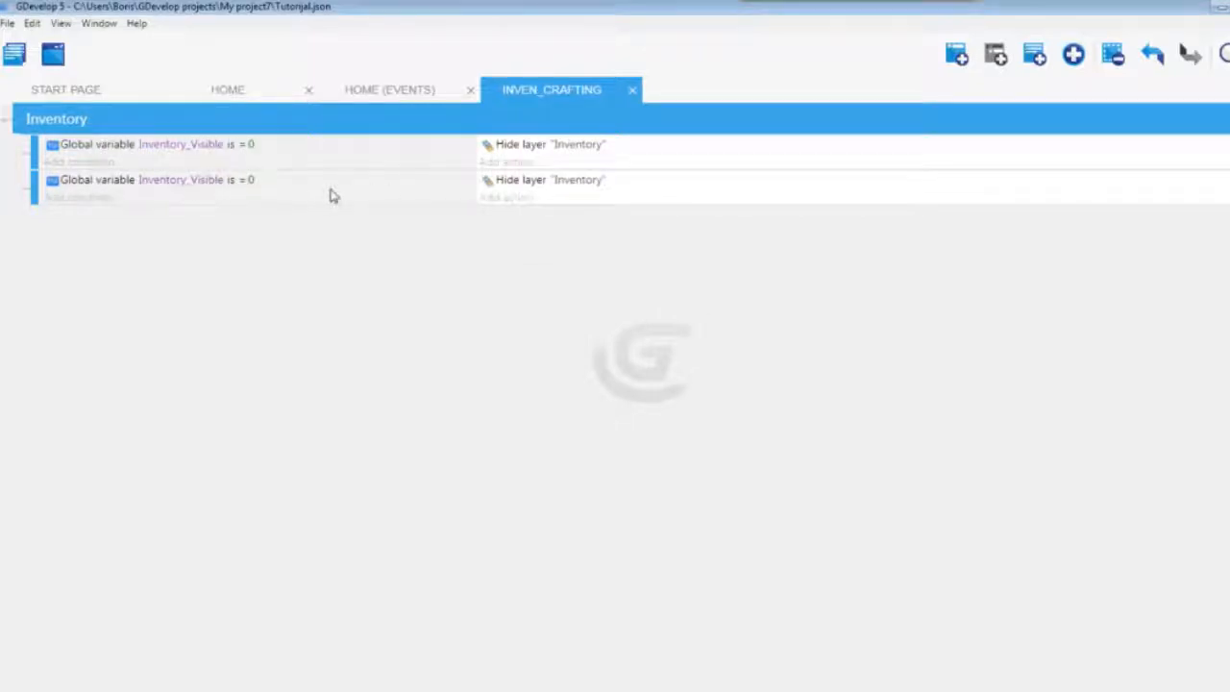
# Set the comparison value of the second event's Inventory_Visible condition to 1
pyautogui.click(250, 180)
pyautogui.write('1')
pyautogui.click(561, 294)
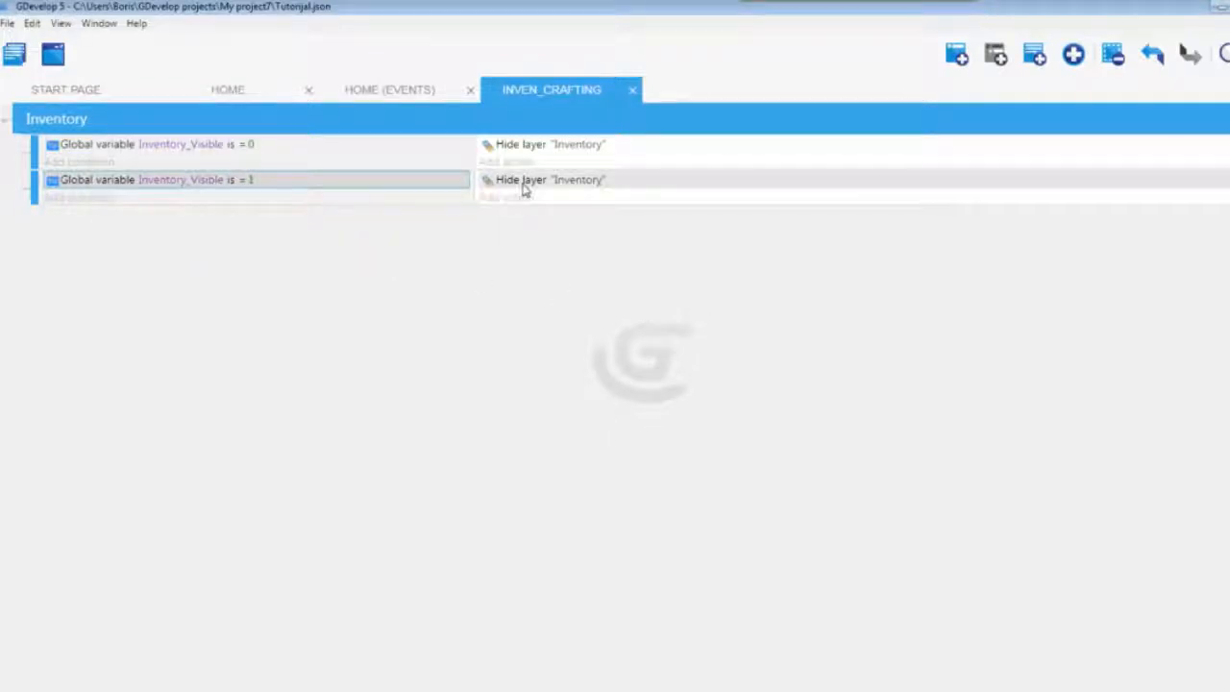
# Change the second event's action to Show a layer, keeping "Inventory" as the layer
pyautogui.click(524, 189)
pyautogui.doubleClick(522, 189)
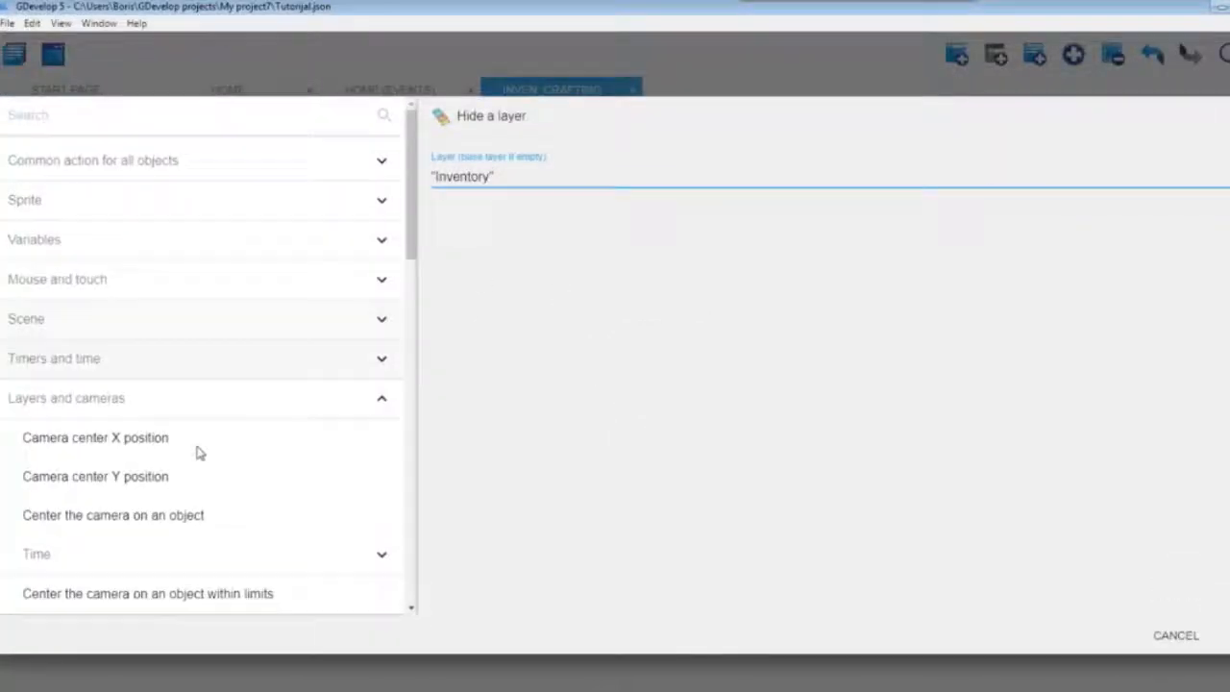
pyautogui.scroll(-3, 211, 450)
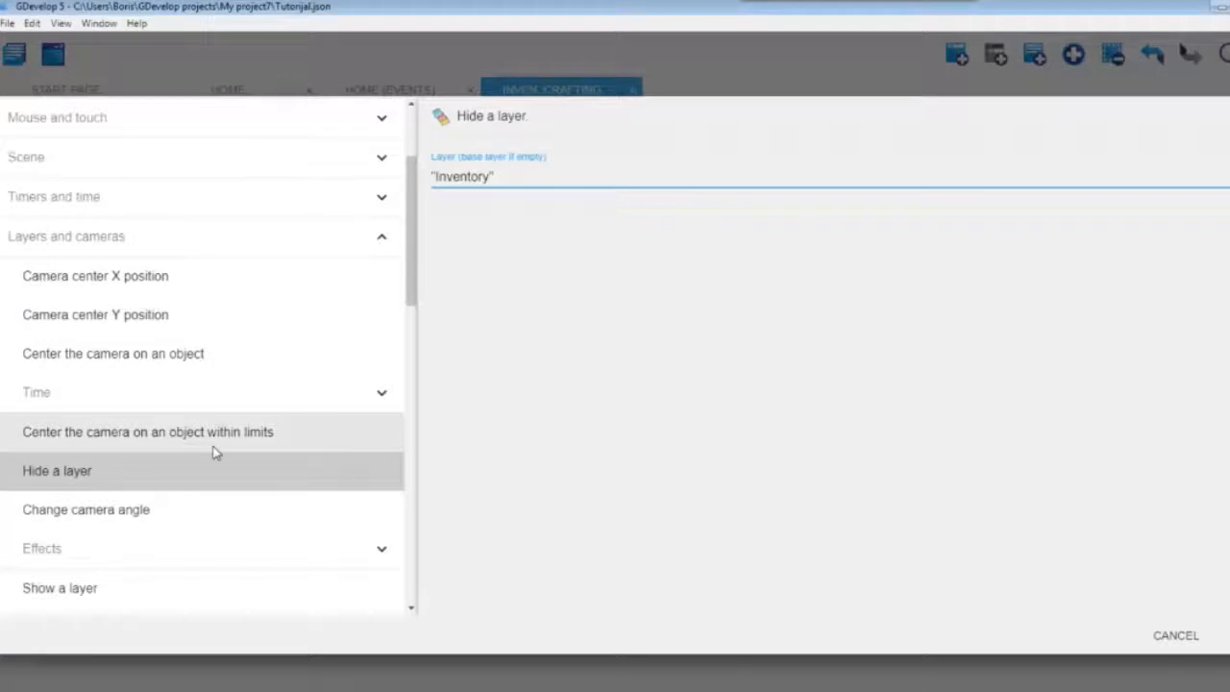
pyautogui.scroll(-2, 215, 452)
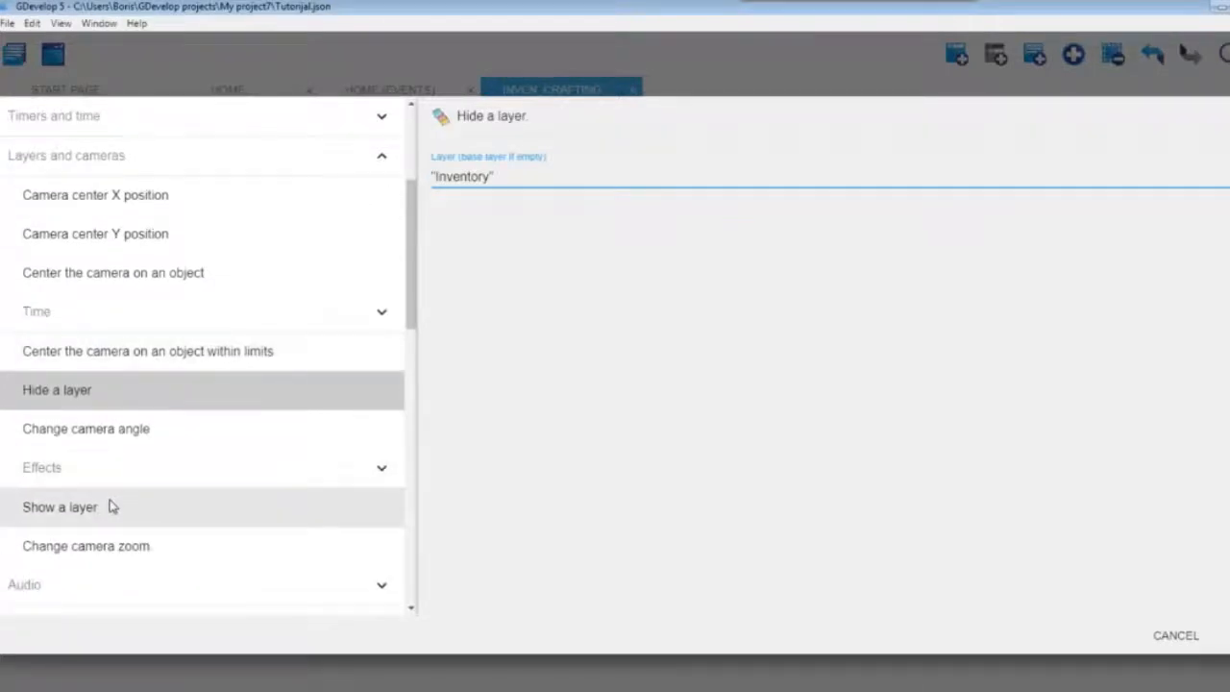
pyautogui.click(110, 506)
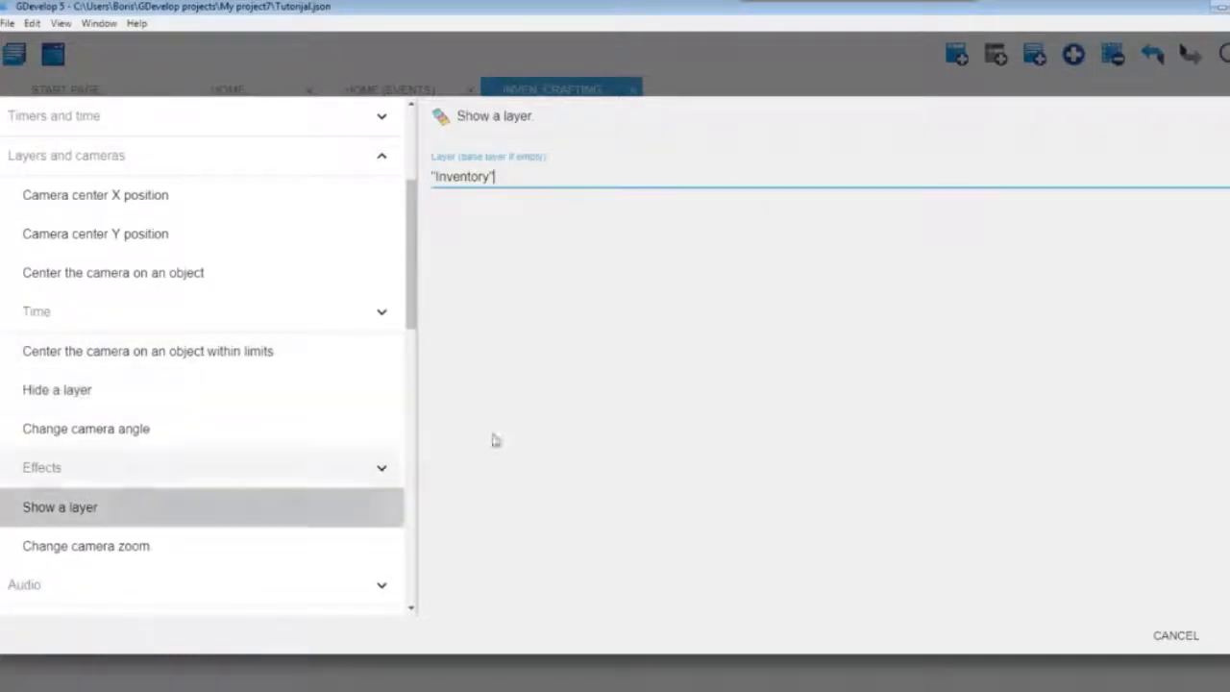
pyautogui.click(1227, 625)
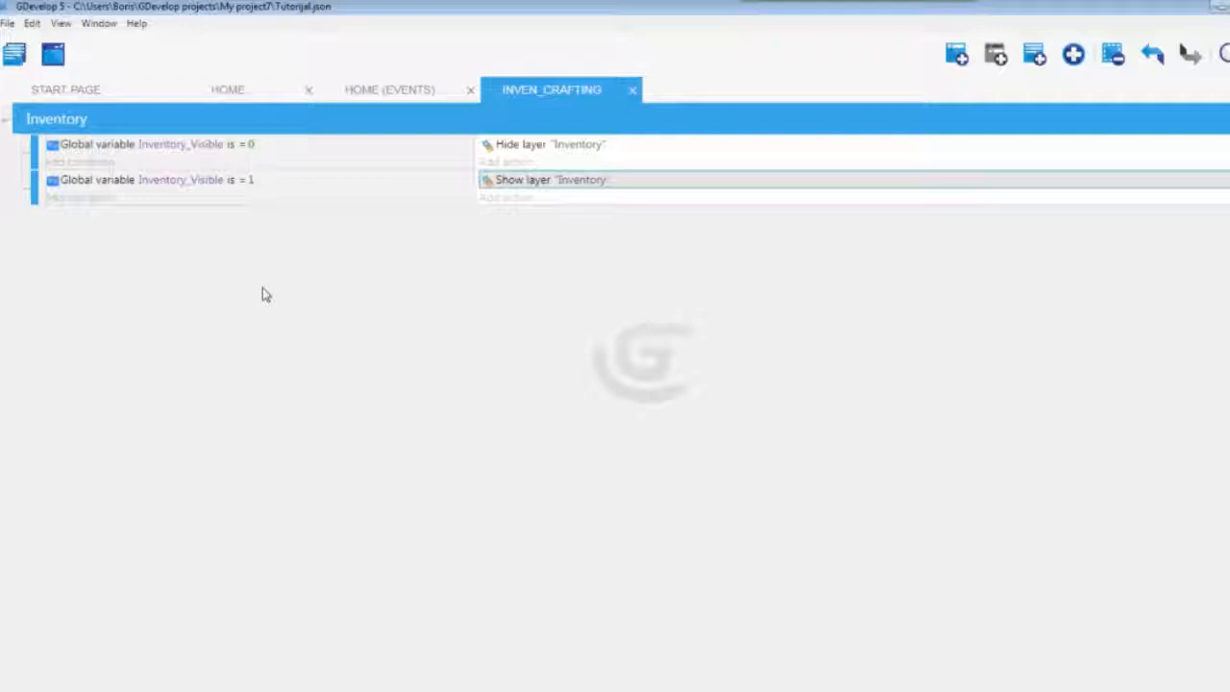
# Check the value of Inventory_Visible in the project's global variables, then close them without making changes
pyautogui.click(14, 55)
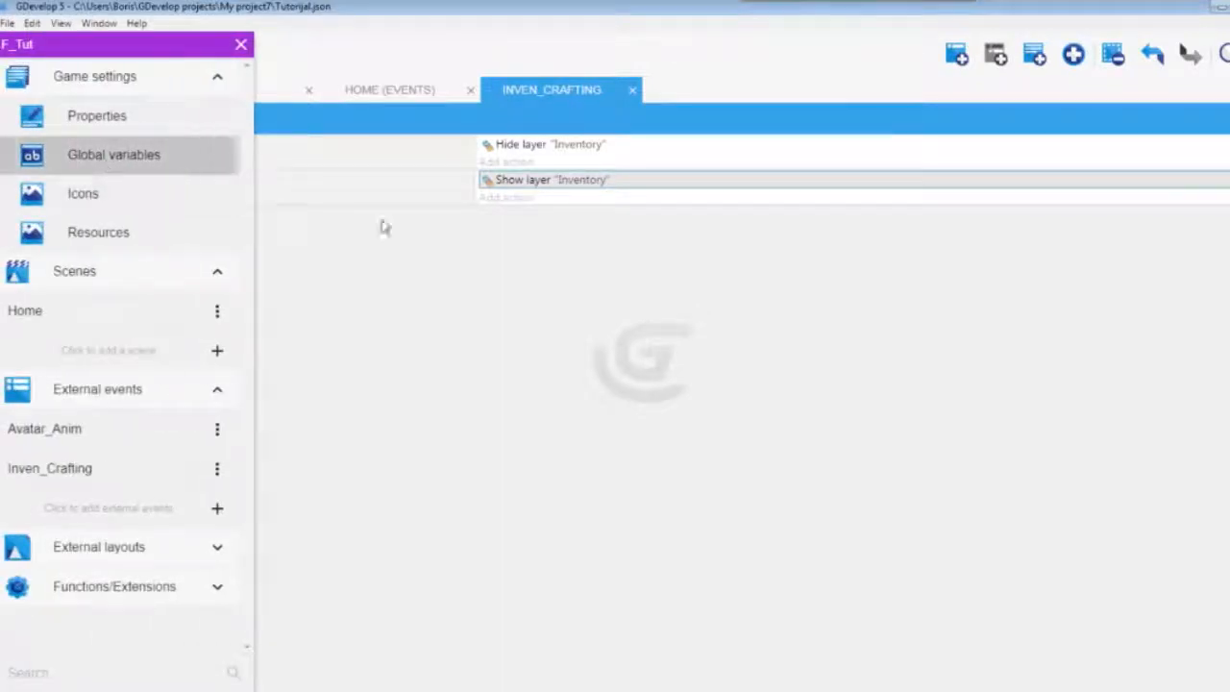
pyautogui.click(180, 171)
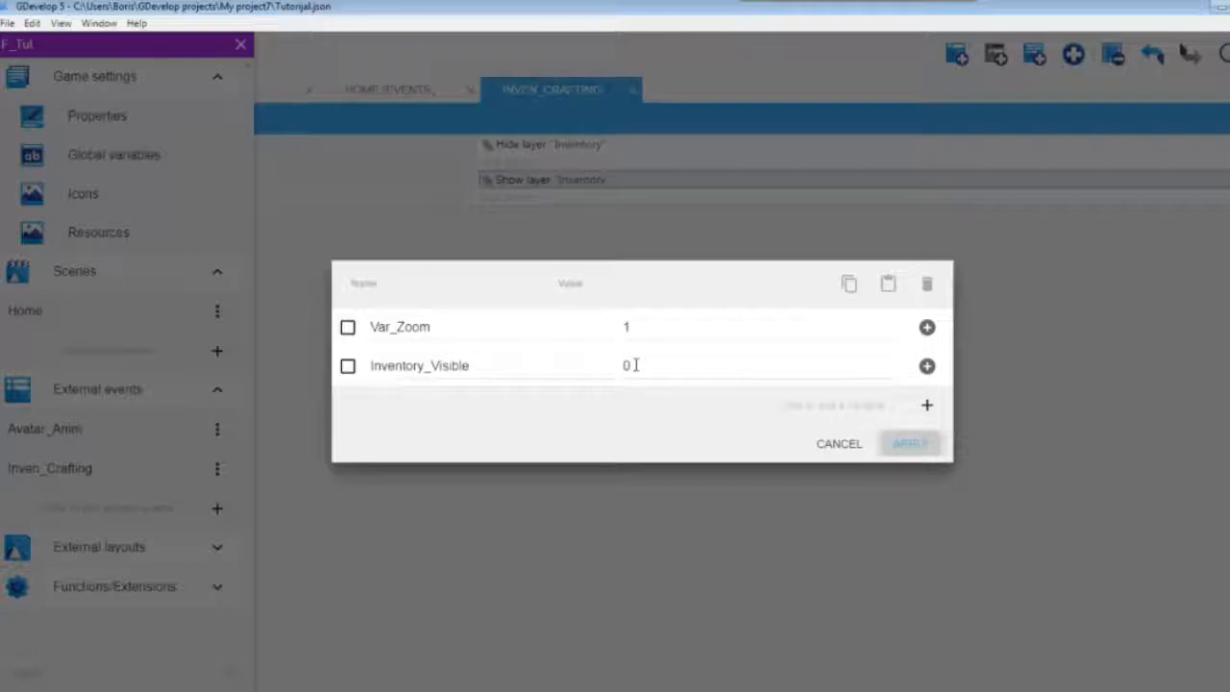
pyautogui.click(826, 446)
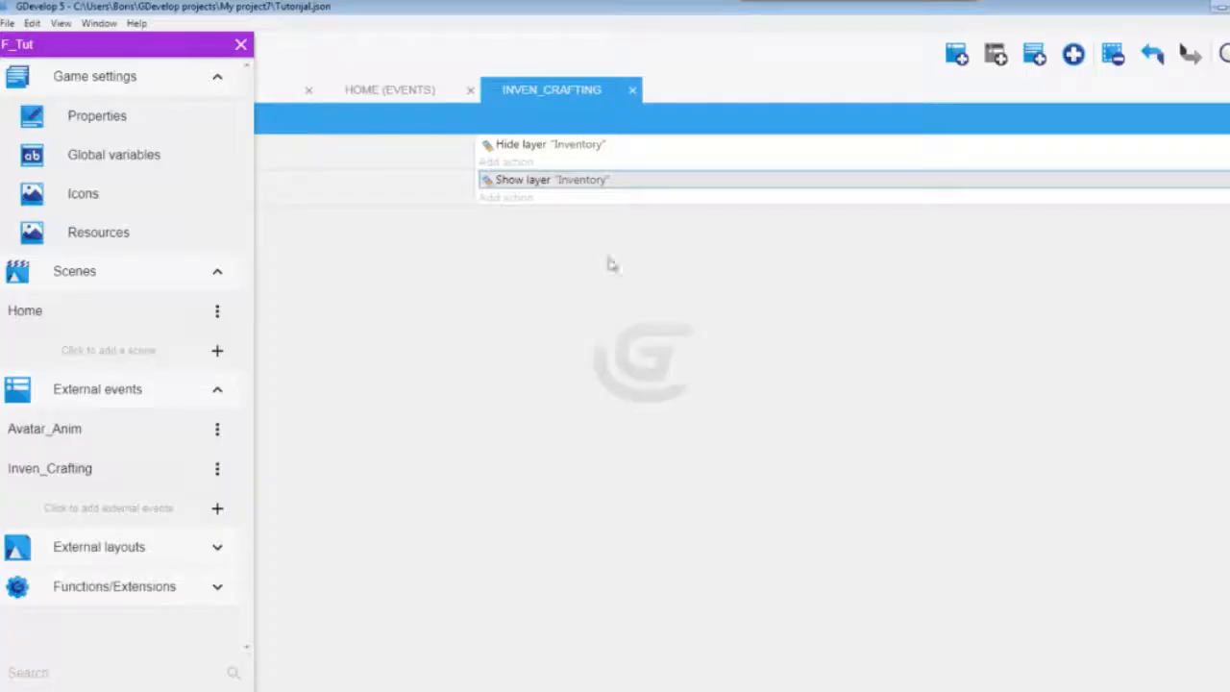
pyautogui.click(241, 46)
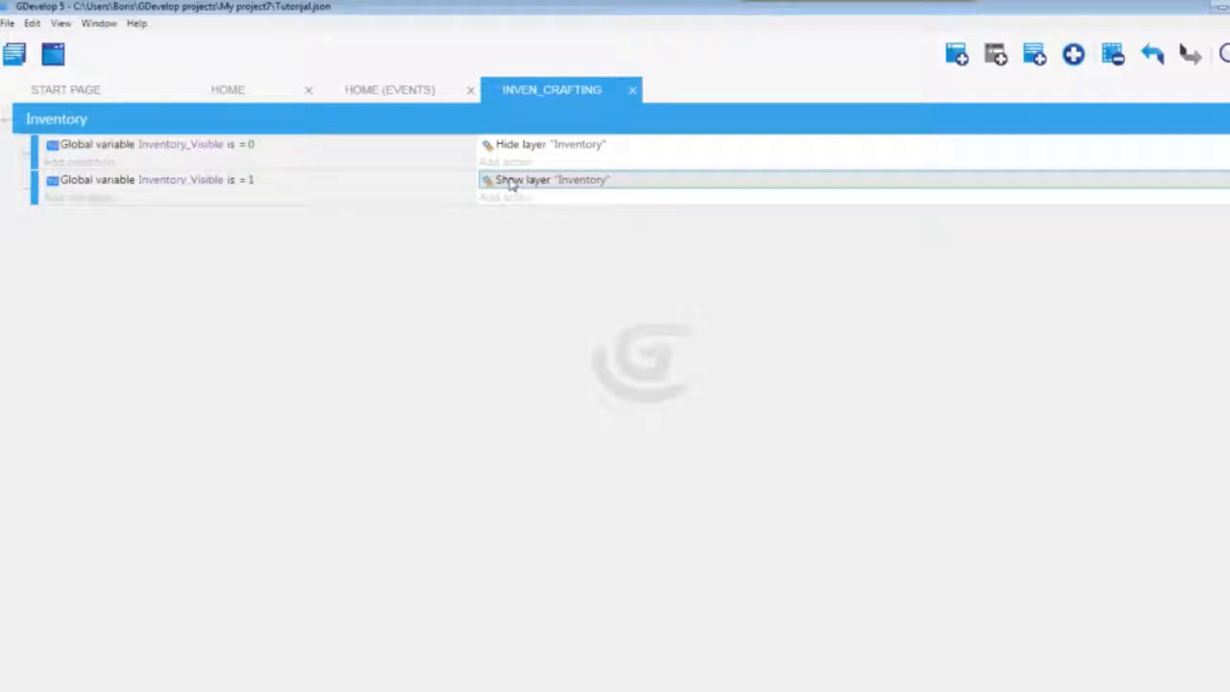
# Add a third event to the Inventory group with a Key released condition for the Tab key
pyautogui.click(957, 56)
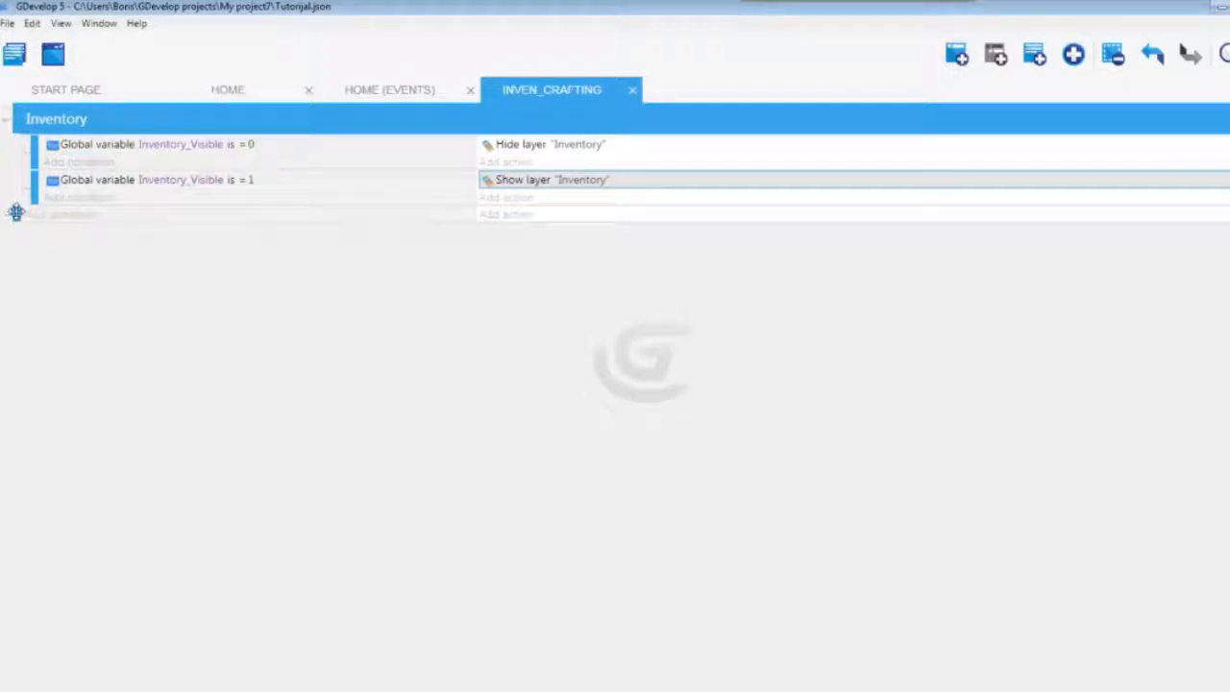
pyautogui.click(74, 221)
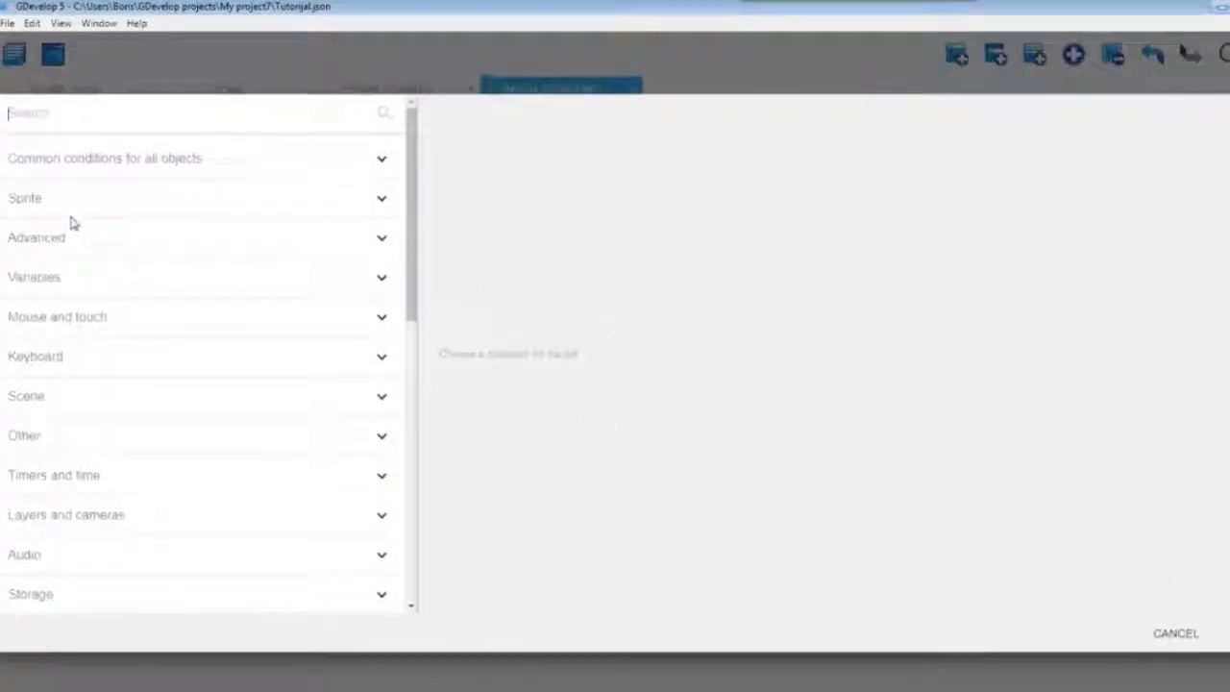
pyautogui.click(52, 365)
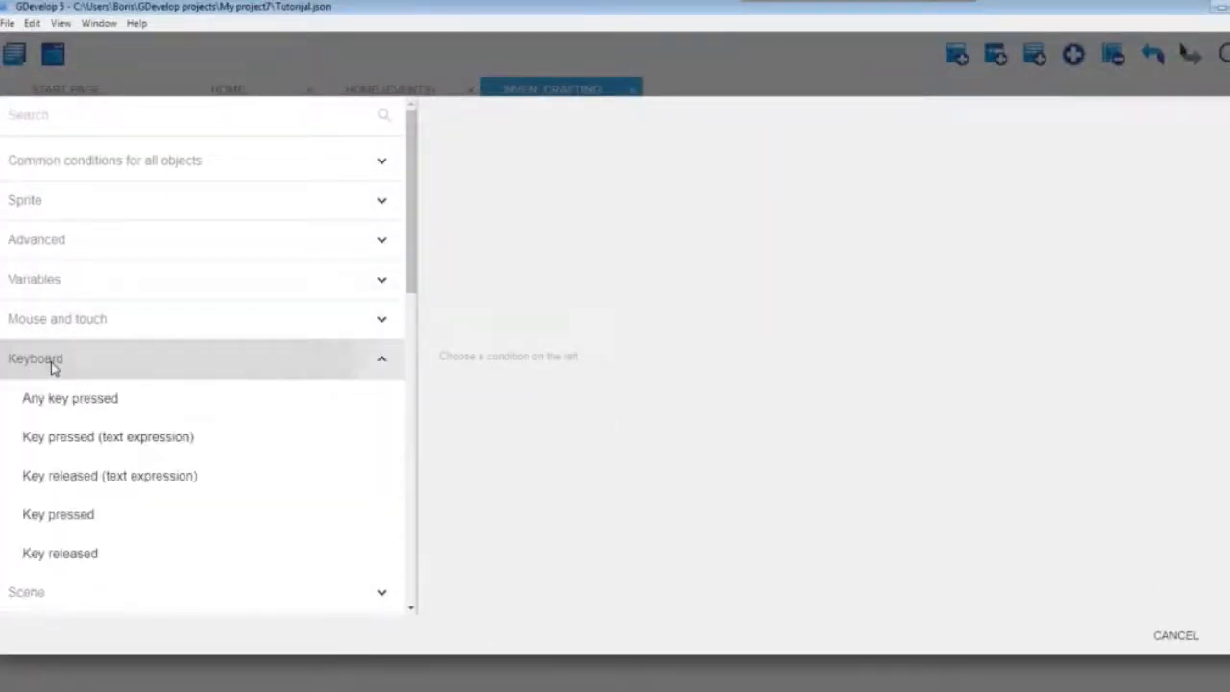
pyautogui.click(74, 556)
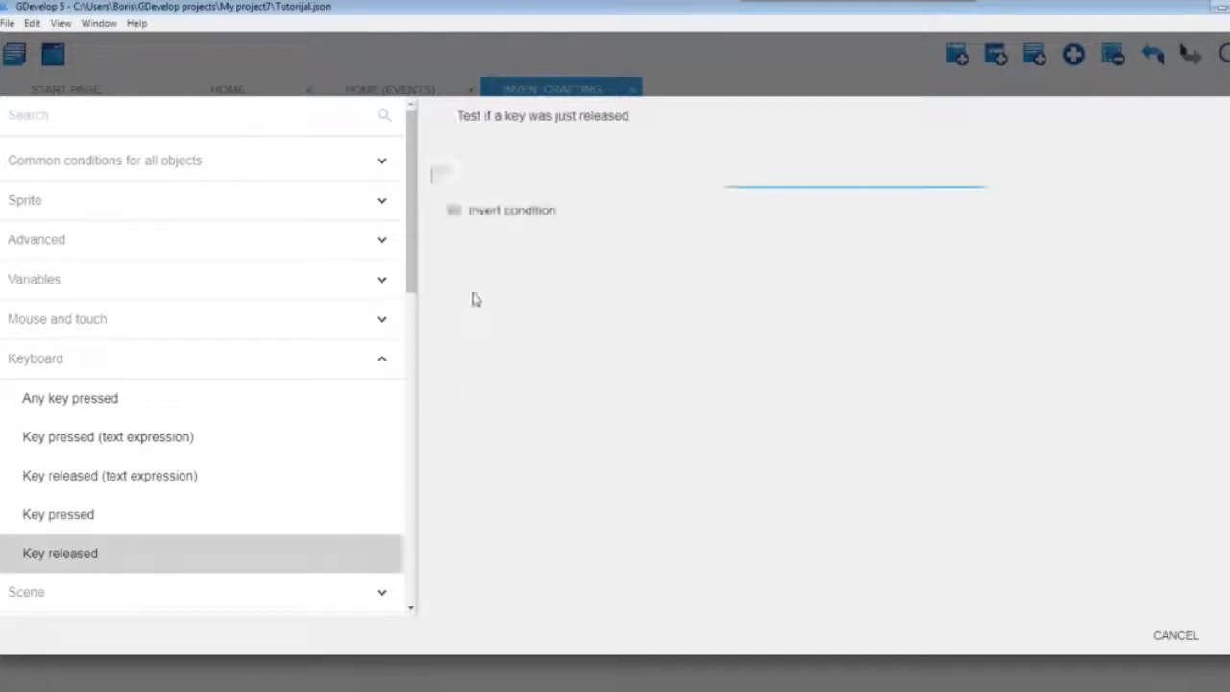
pyautogui.click(471, 177)
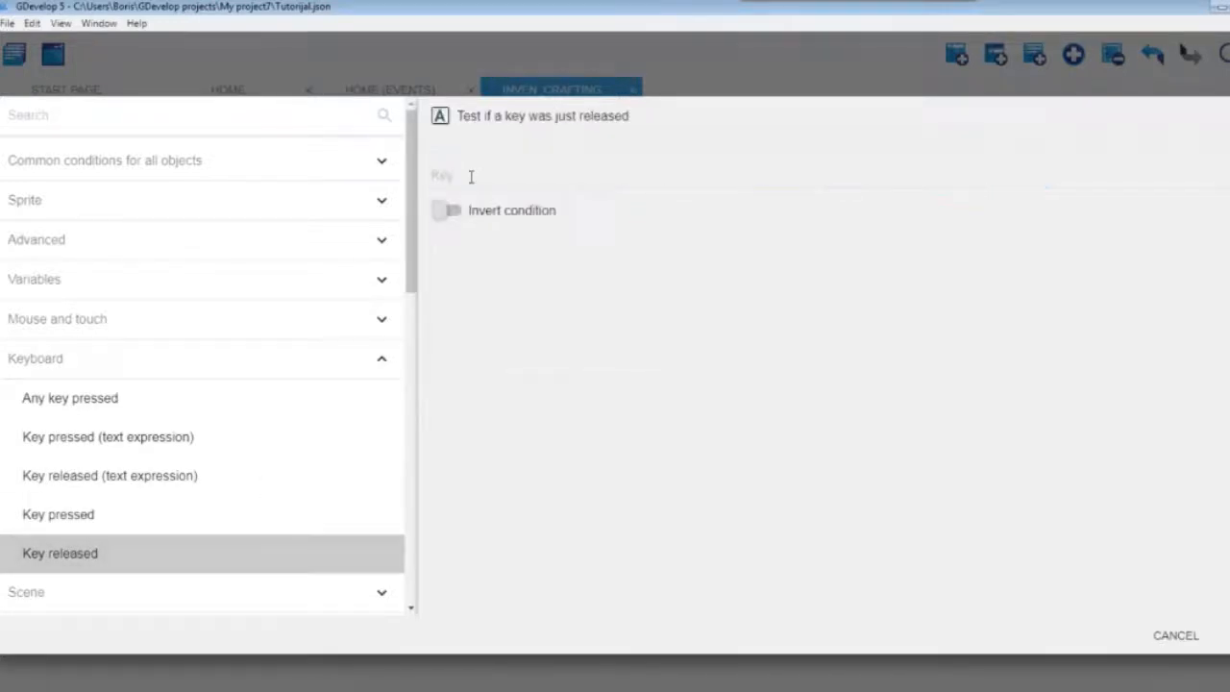
pyautogui.click(471, 177)
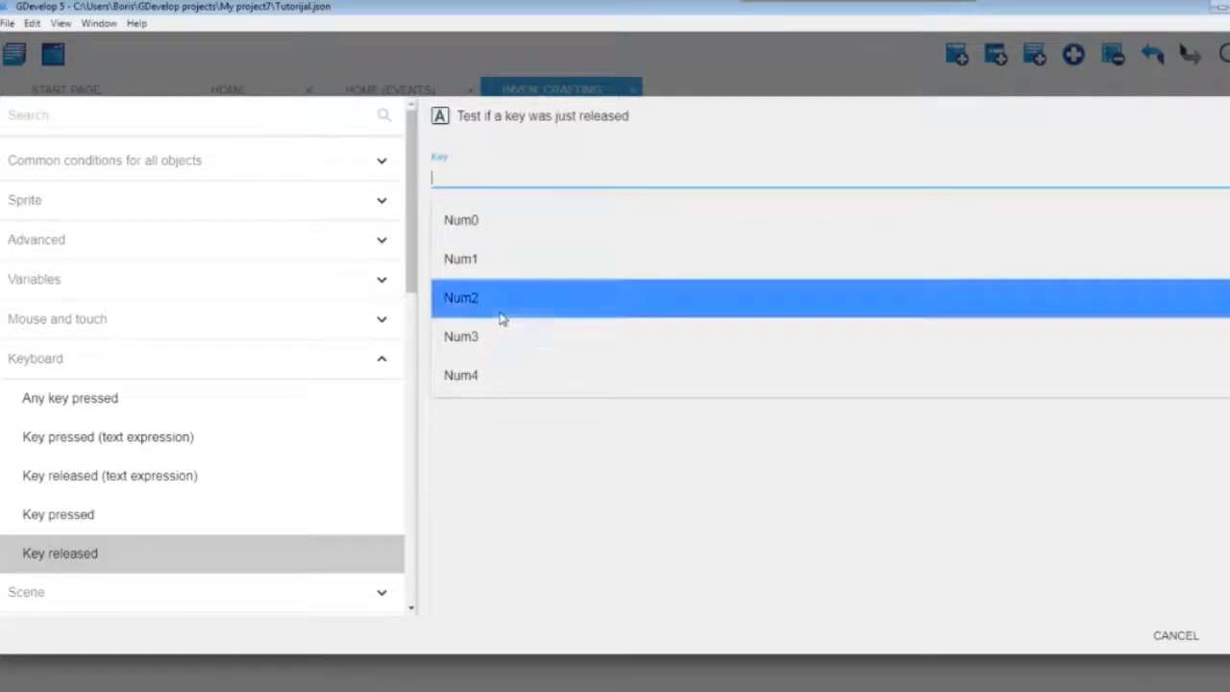
pyautogui.scroll(-8, 501, 318)
pyautogui.scroll(-10, 501, 318)
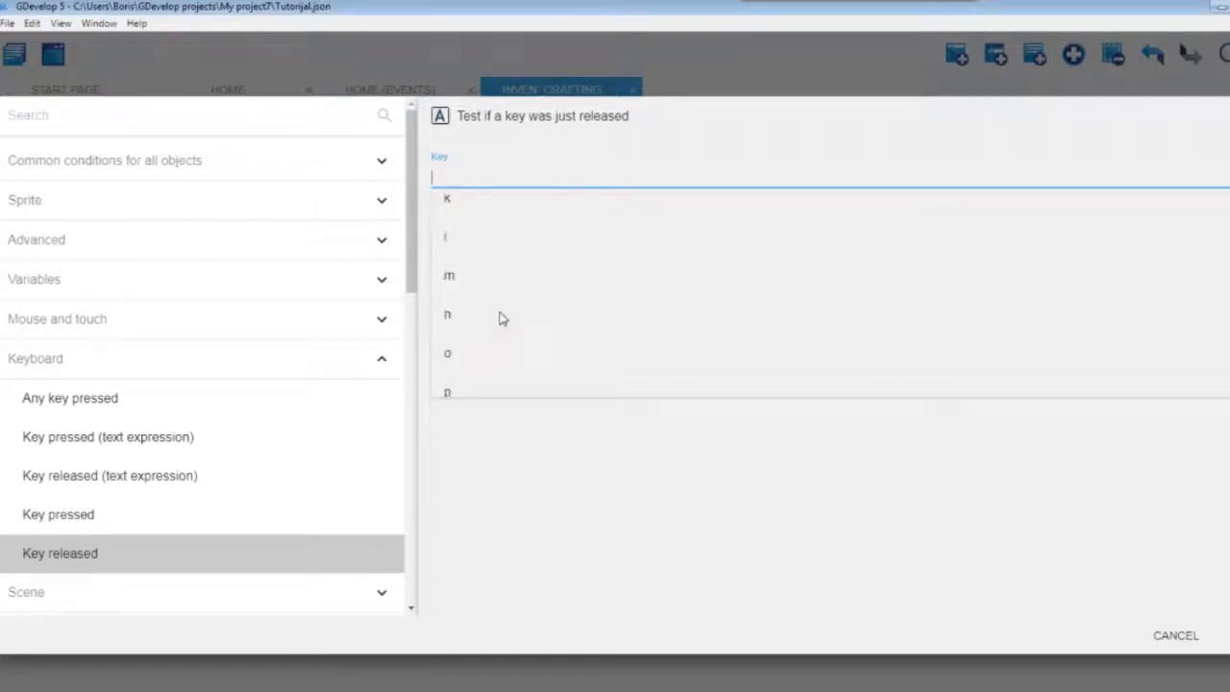
pyautogui.scroll(-2, 501, 318)
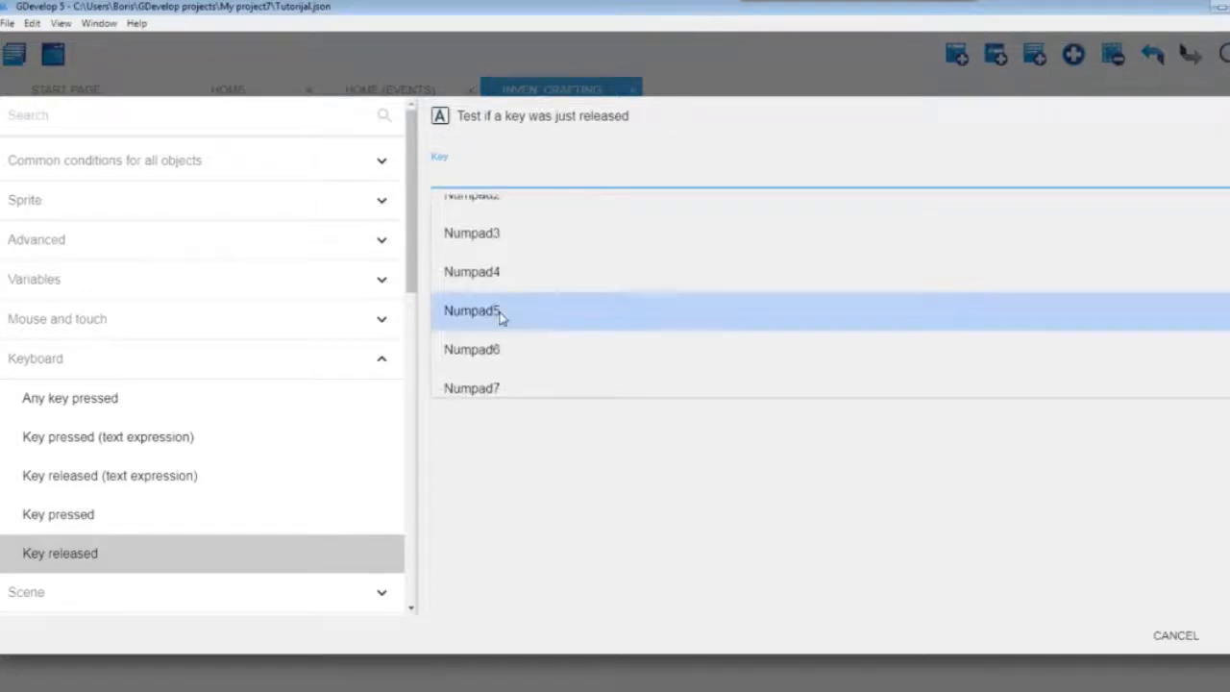
pyautogui.scroll(6, 501, 318)
pyautogui.scroll(-1, 490, 298)
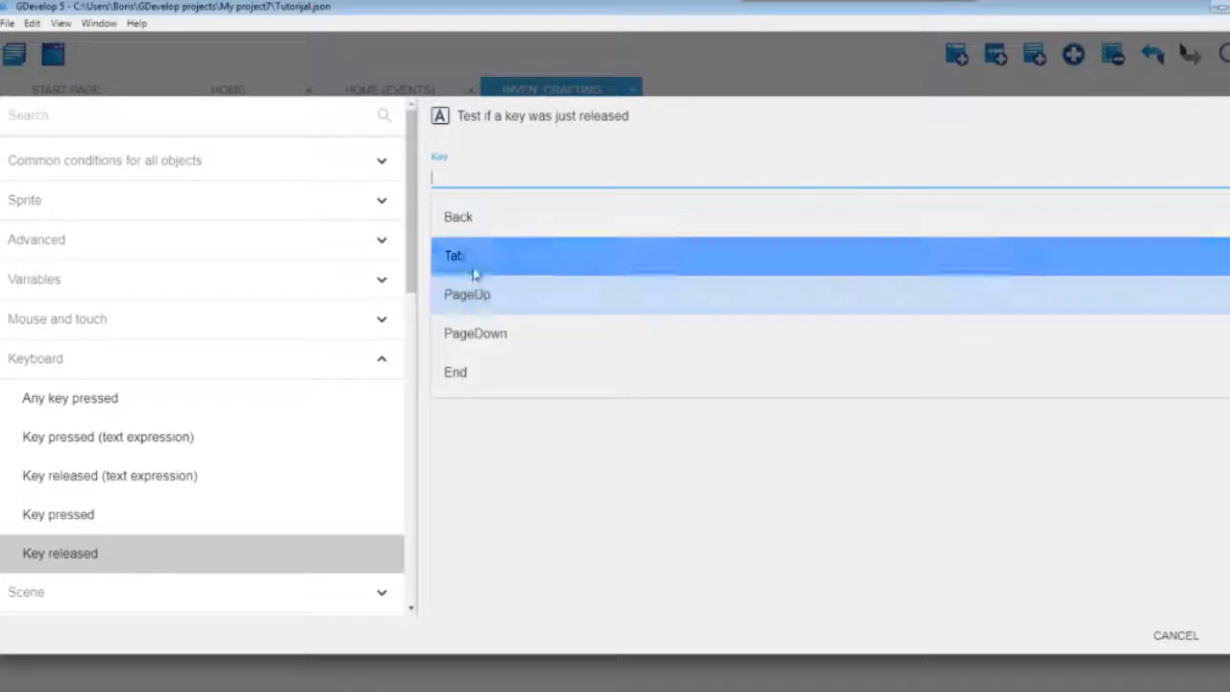
pyautogui.click(473, 269)
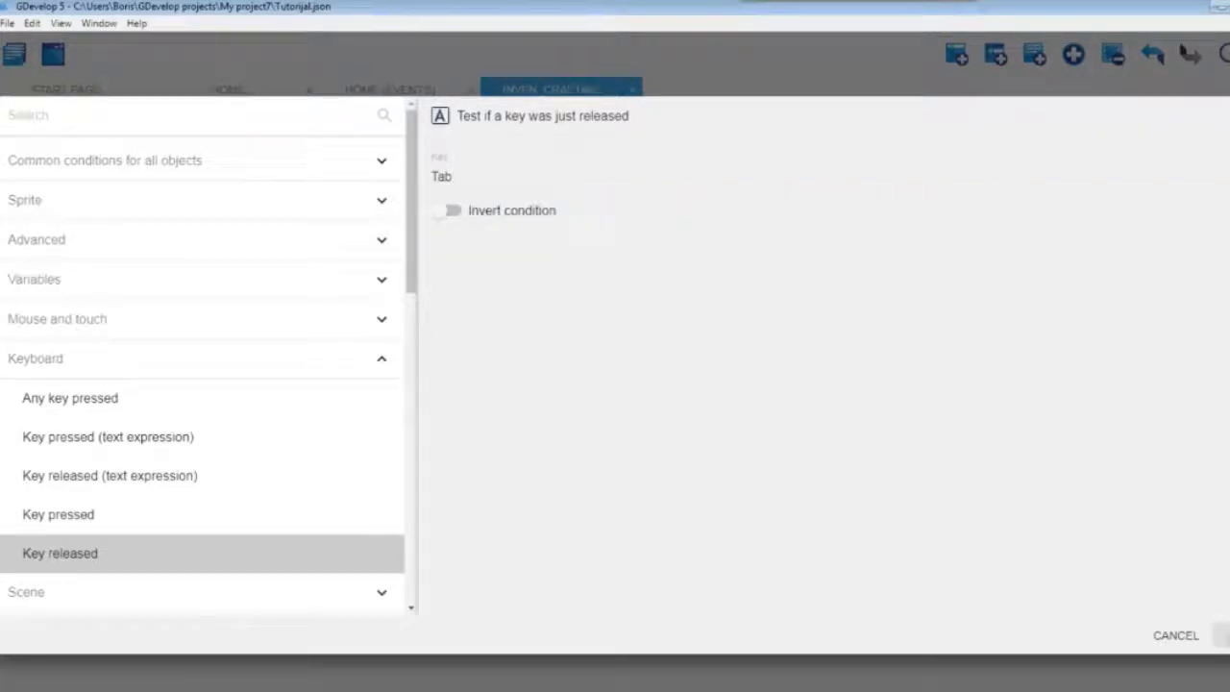
pyautogui.click(1221, 635)
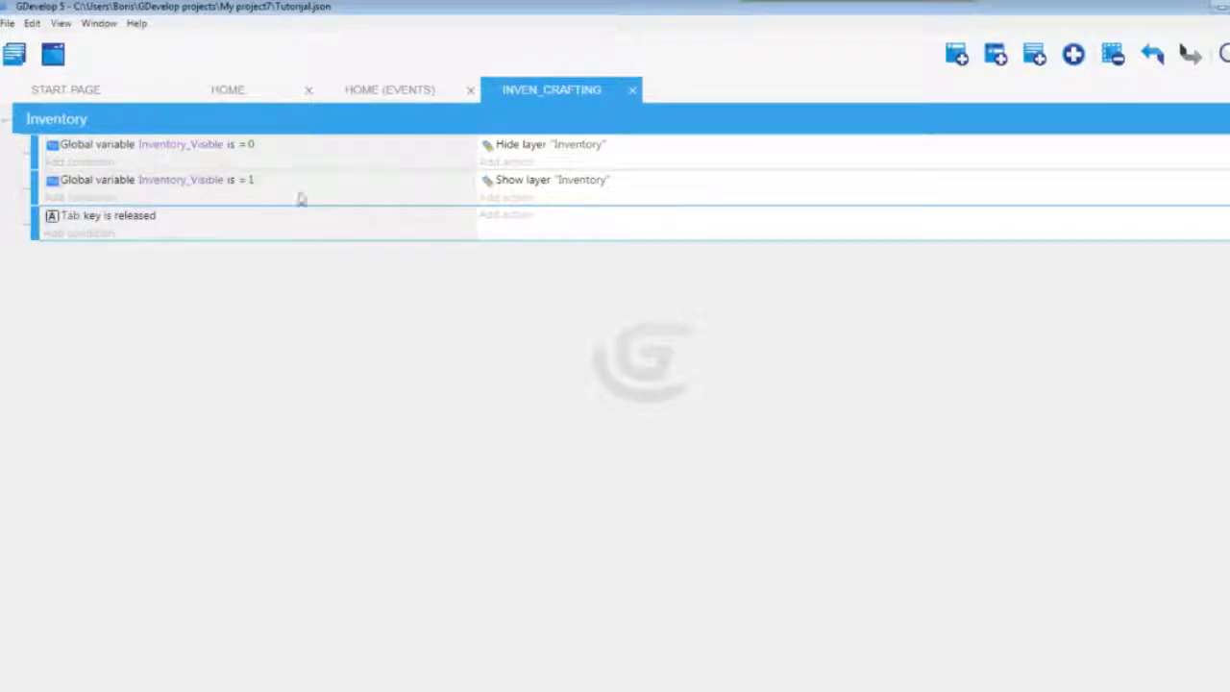
# Add an action to the Tab key event that adds 1 to the global variable Inventory_Visible
pyautogui.click(507, 227)
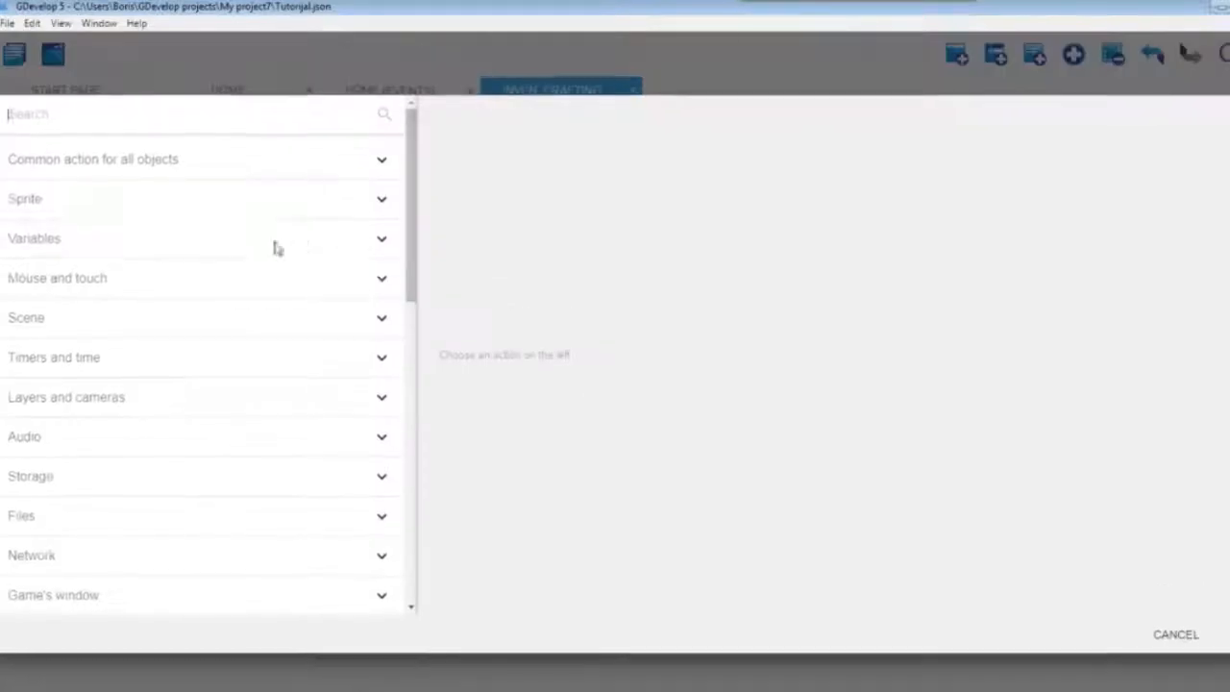
pyautogui.click(72, 243)
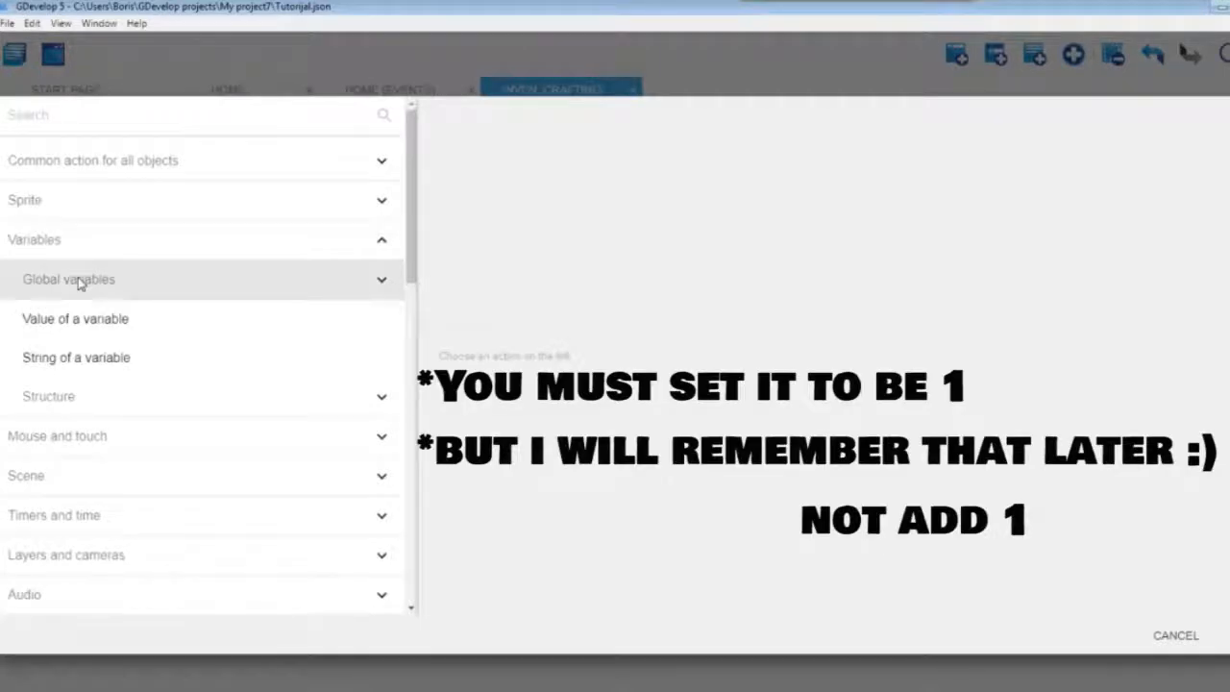
pyautogui.click(80, 281)
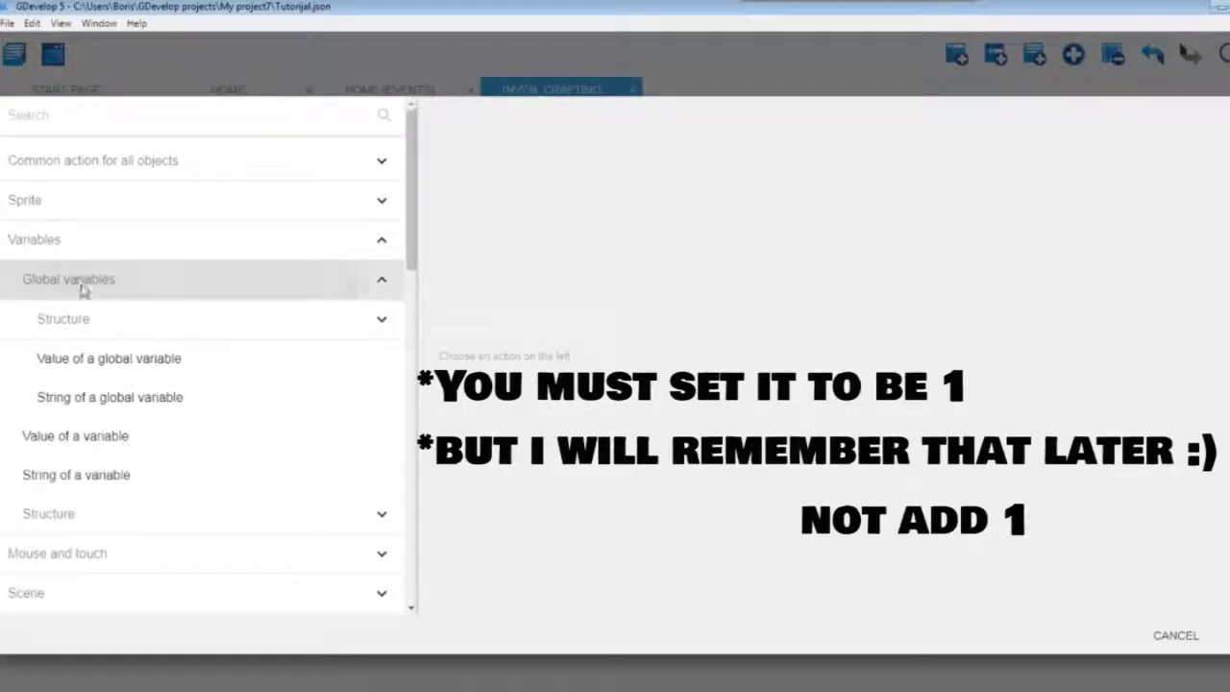
pyautogui.click(96, 361)
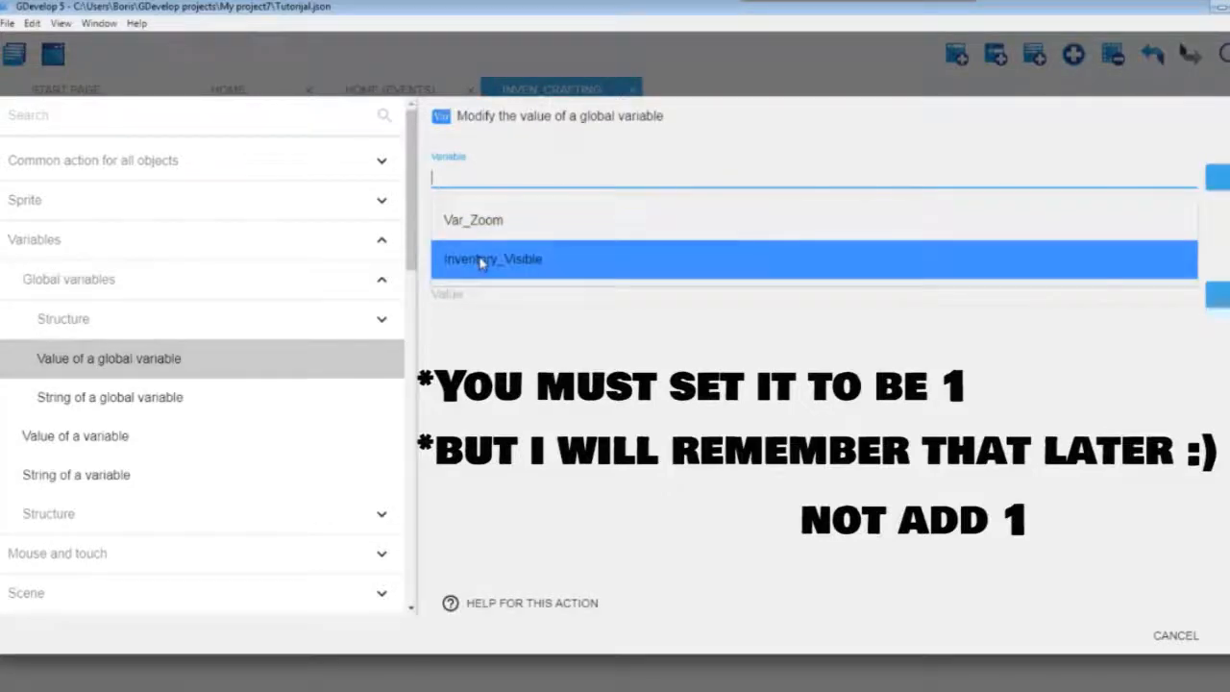
pyautogui.click(465, 240)
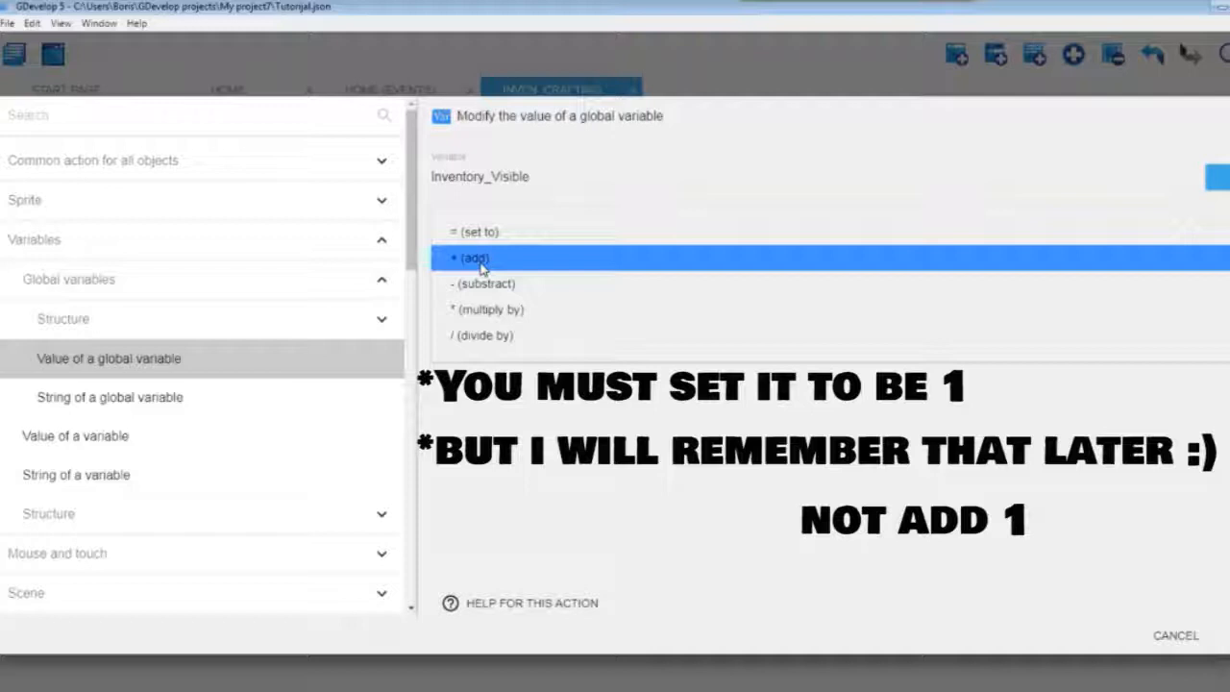
pyautogui.click(480, 266)
pyautogui.click(473, 294)
pyautogui.write('1')
pyautogui.click(499, 408)
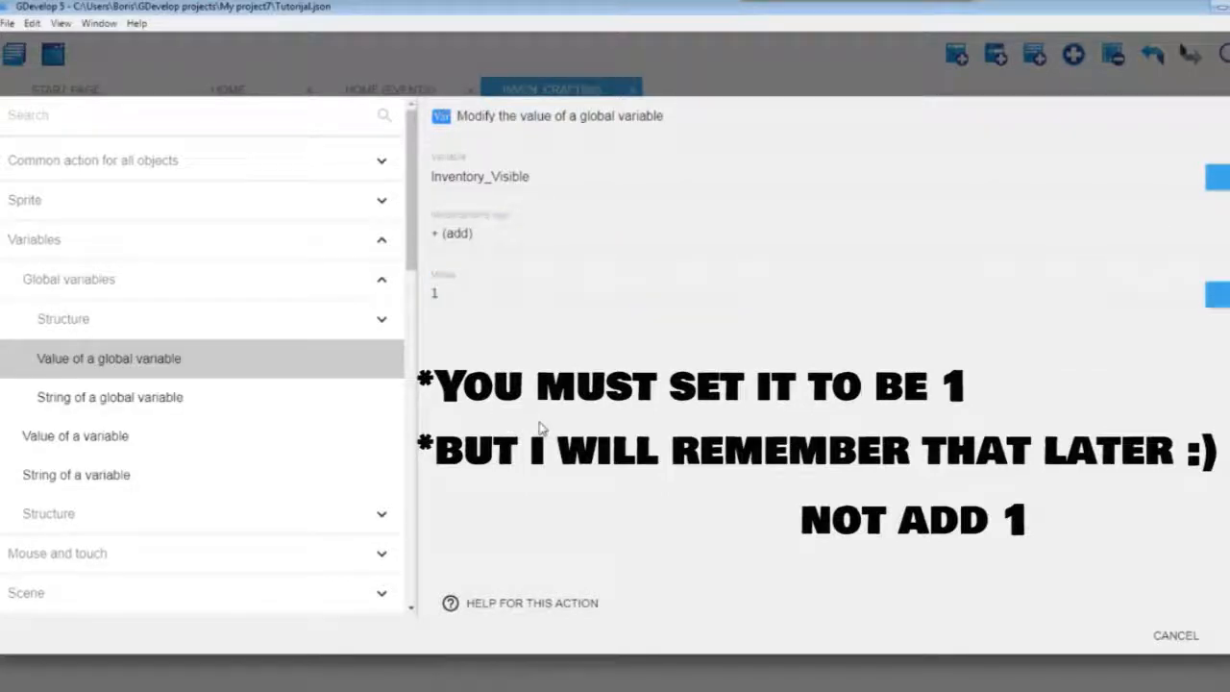
pyautogui.click(1226, 638)
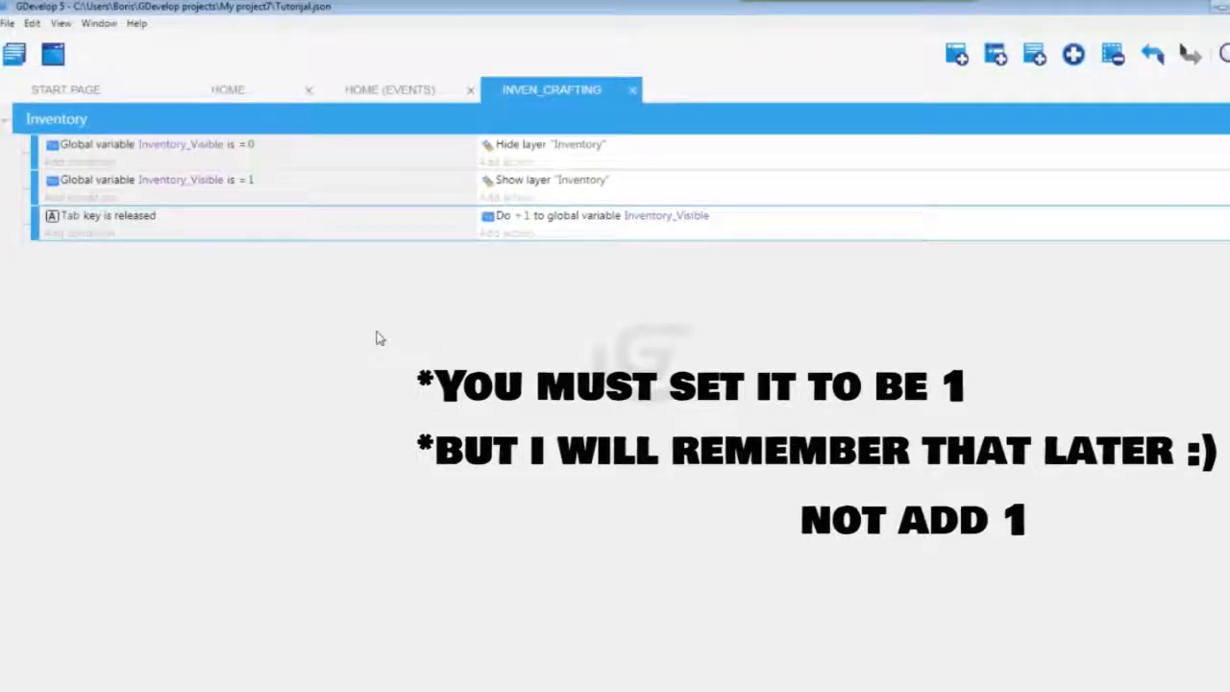
# Create a Text object with default properties in the Home scene and place an instance at about X 498, Y 53, above the trees
pyautogui.click(230, 89)
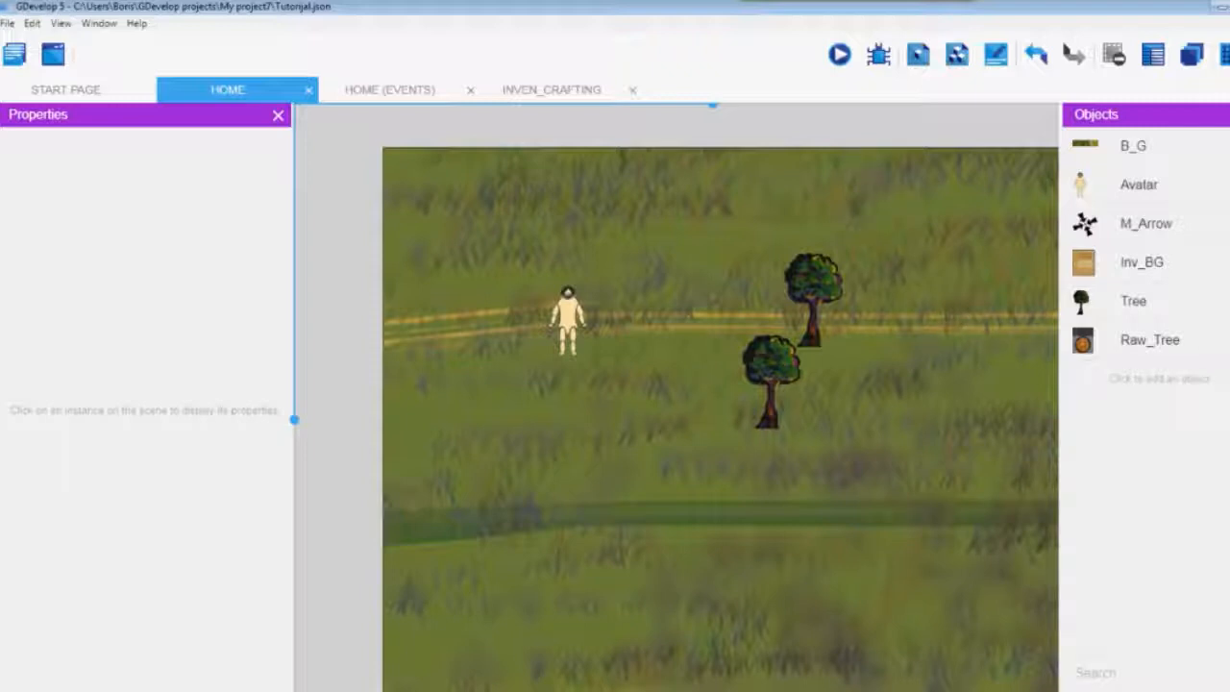
pyautogui.click(1158, 378)
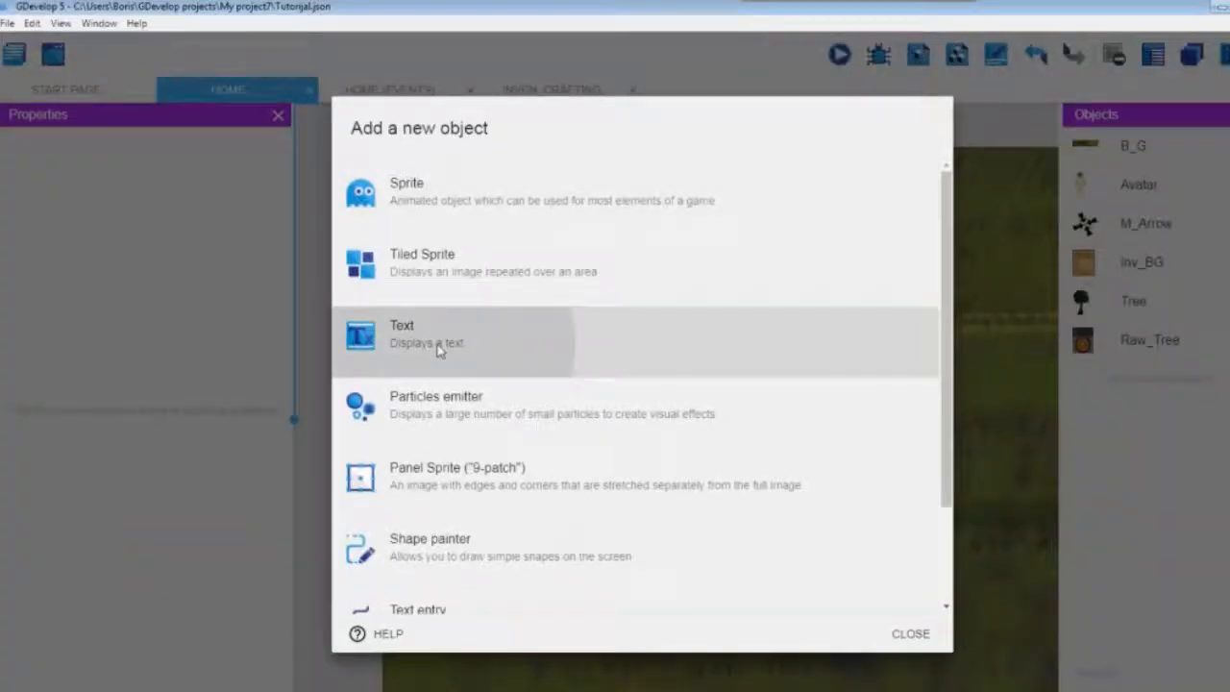
pyautogui.click(438, 352)
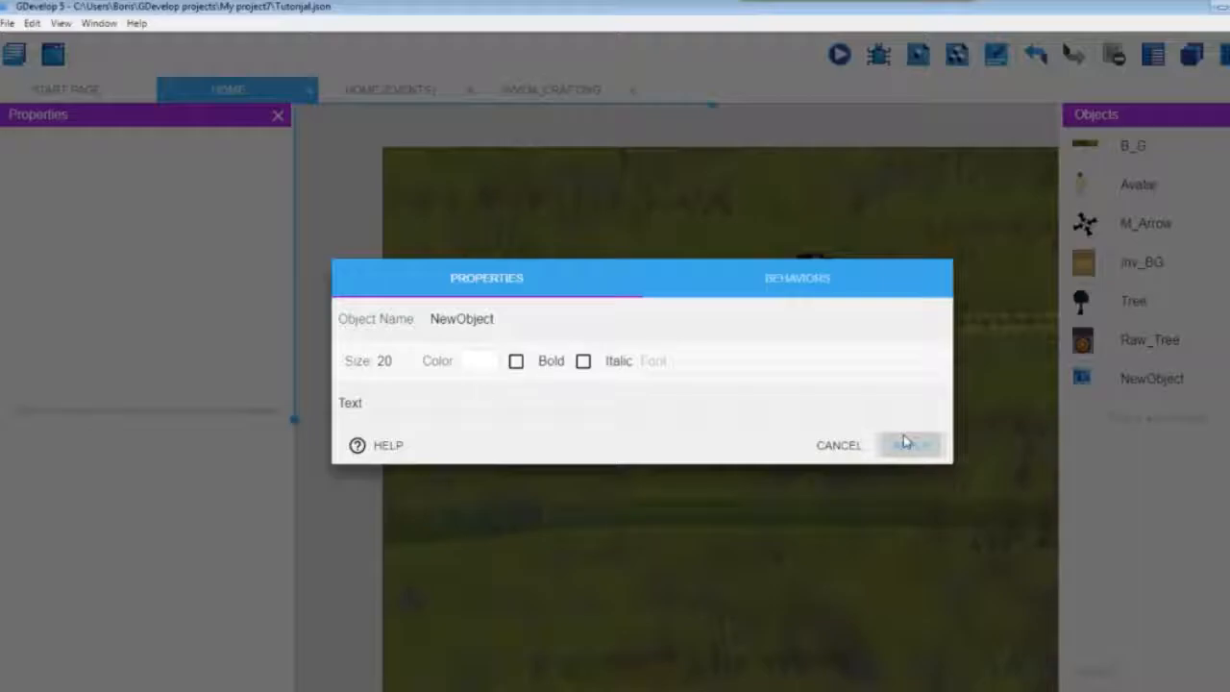
pyautogui.click(904, 444)
pyautogui.moveTo(1156, 381); pyautogui.dragTo(472, 199)
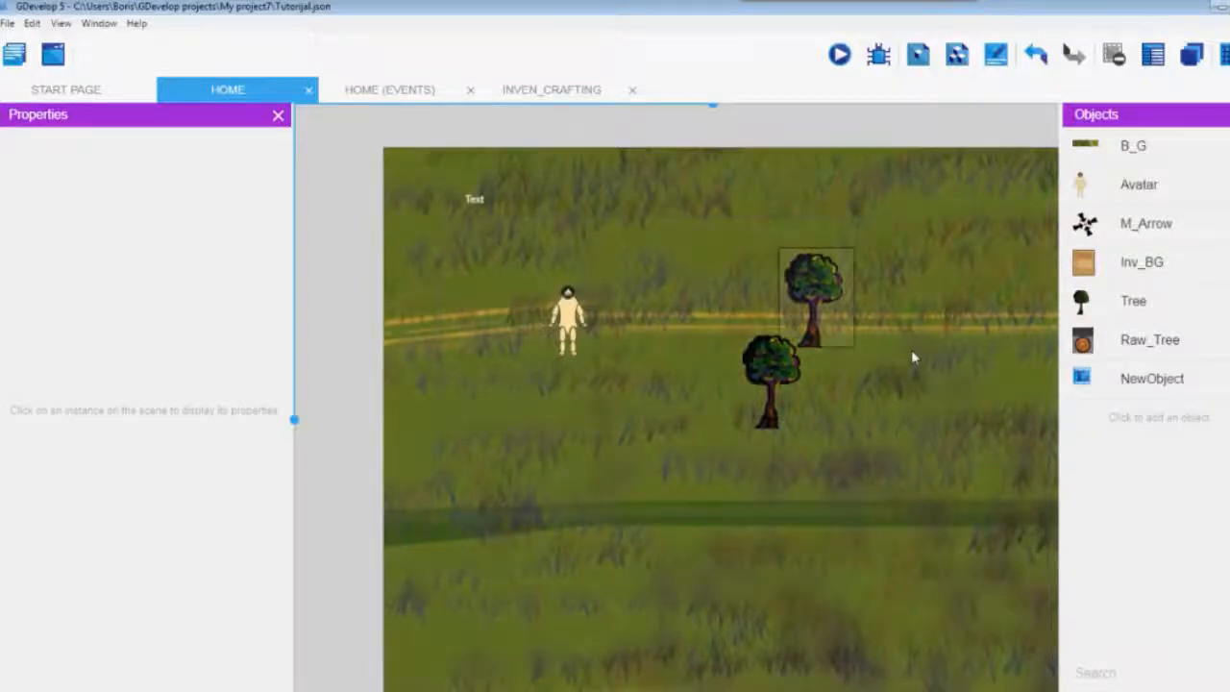
pyautogui.moveTo(472, 201); pyautogui.dragTo(710, 256)
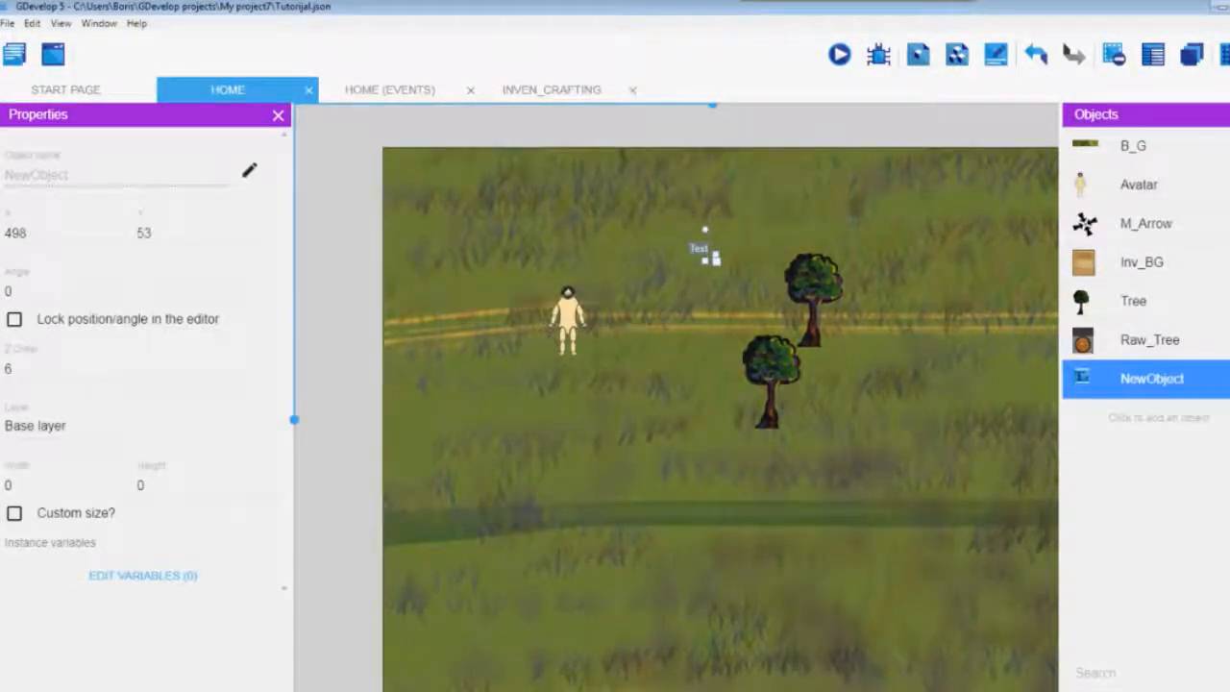
# Rename the new Text object in the Home scene's object list to Test
pyautogui.rightClick(1168, 394)
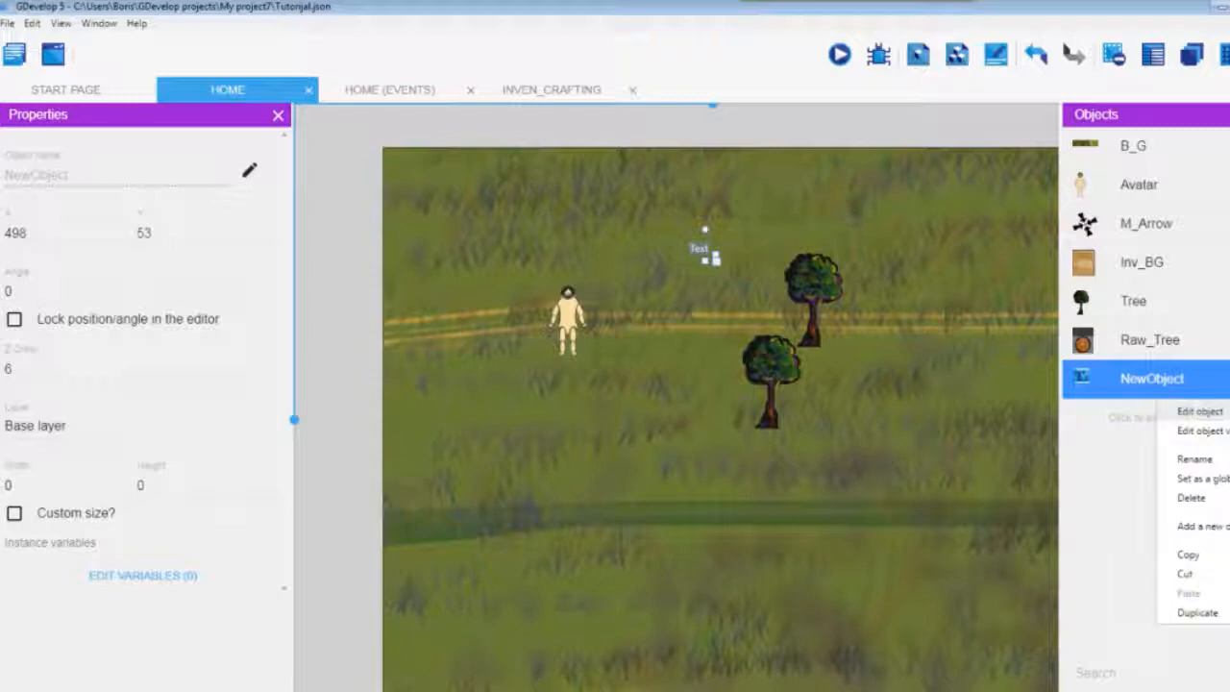
pyautogui.click(1207, 468)
pyautogui.press('BackSpace')
pyautogui.press('BackSpace')
pyautogui.press('BackSpace')
pyautogui.press('BackSpace')
pyautogui.press('BackSpace')
pyautogui.press('BackSpace')
pyautogui.press('BackSpace')
pyautogui.press('BackSpace')
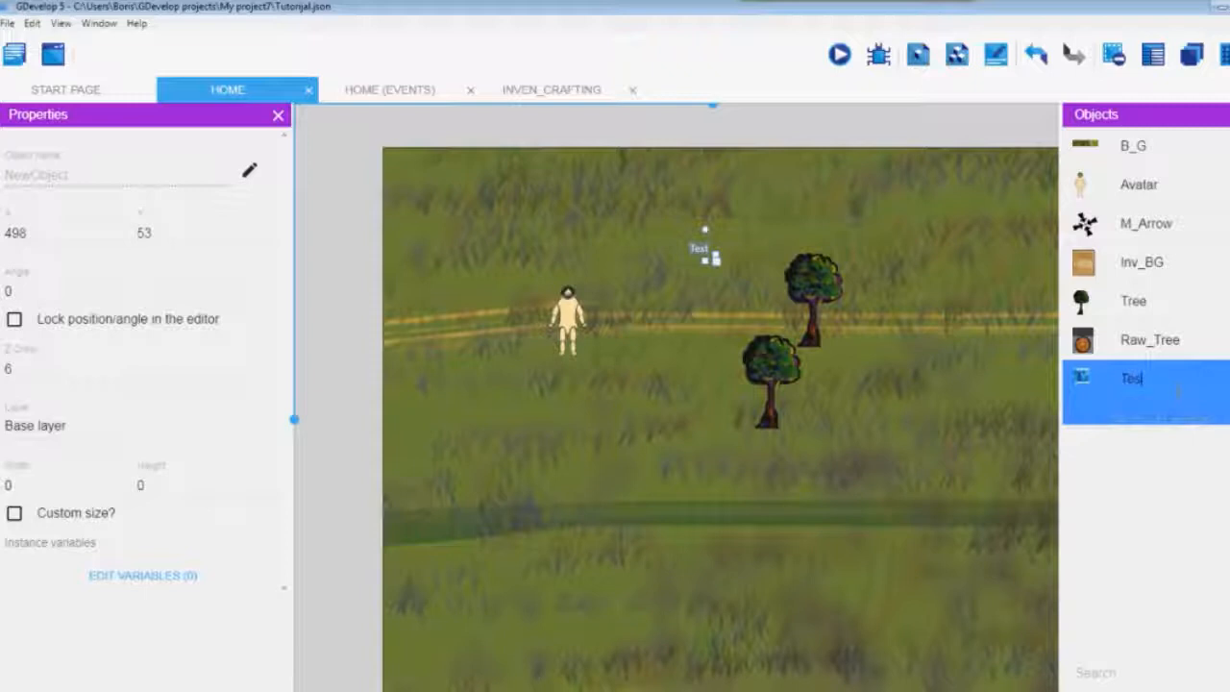
pyautogui.write('Test')
pyautogui.click(1130, 514)
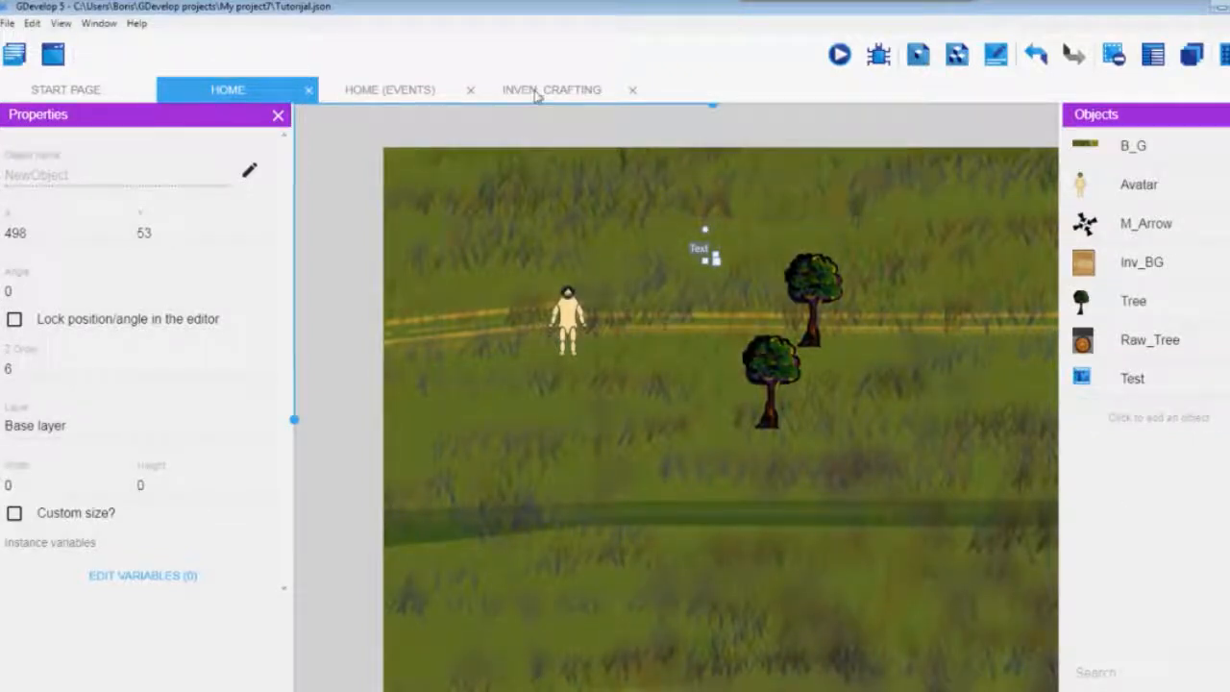
# Add a fourth event to the Inventory group in Inven_Crafting and start a Compare the text condition for Test with the equal to sign
pyautogui.click(548, 91)
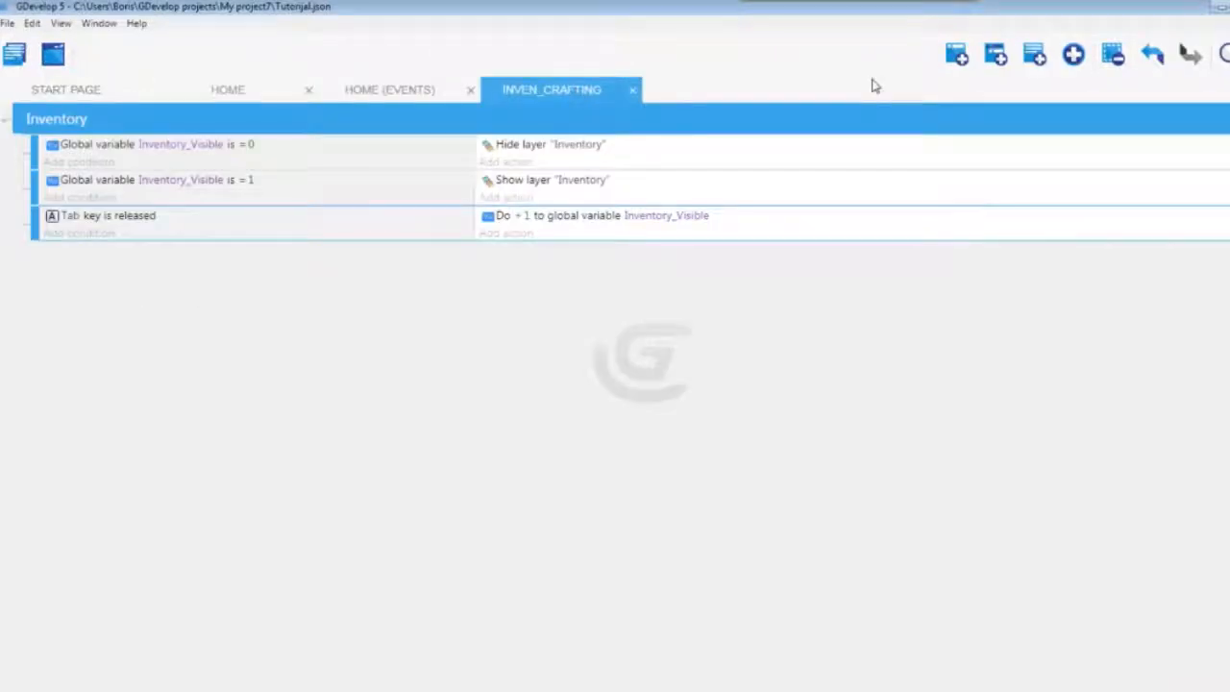
pyautogui.click(957, 54)
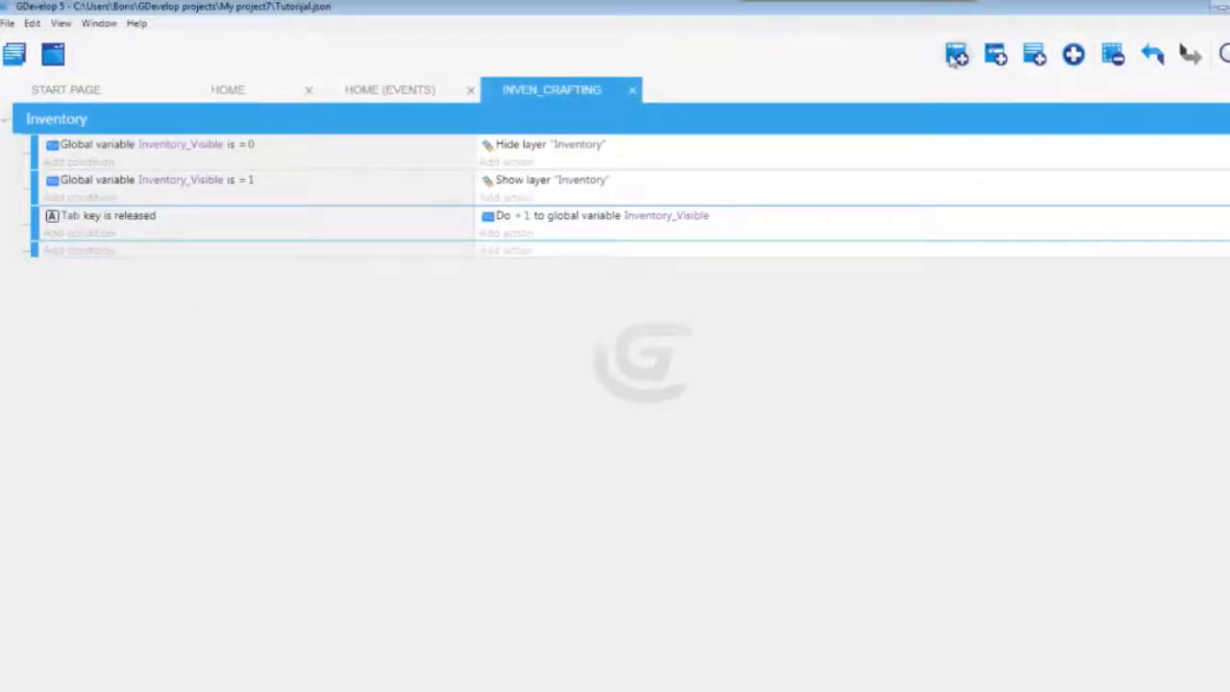
pyautogui.click(80, 251)
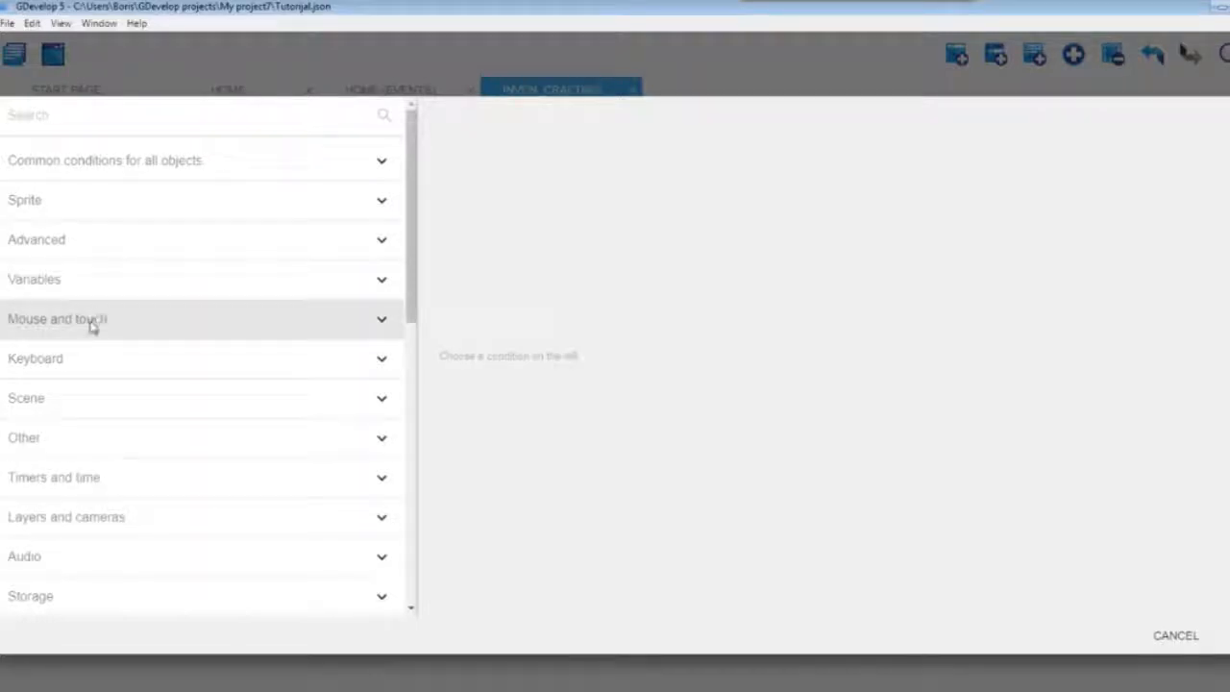
pyautogui.scroll(-1, 90, 352)
pyautogui.scroll(-5, 90, 352)
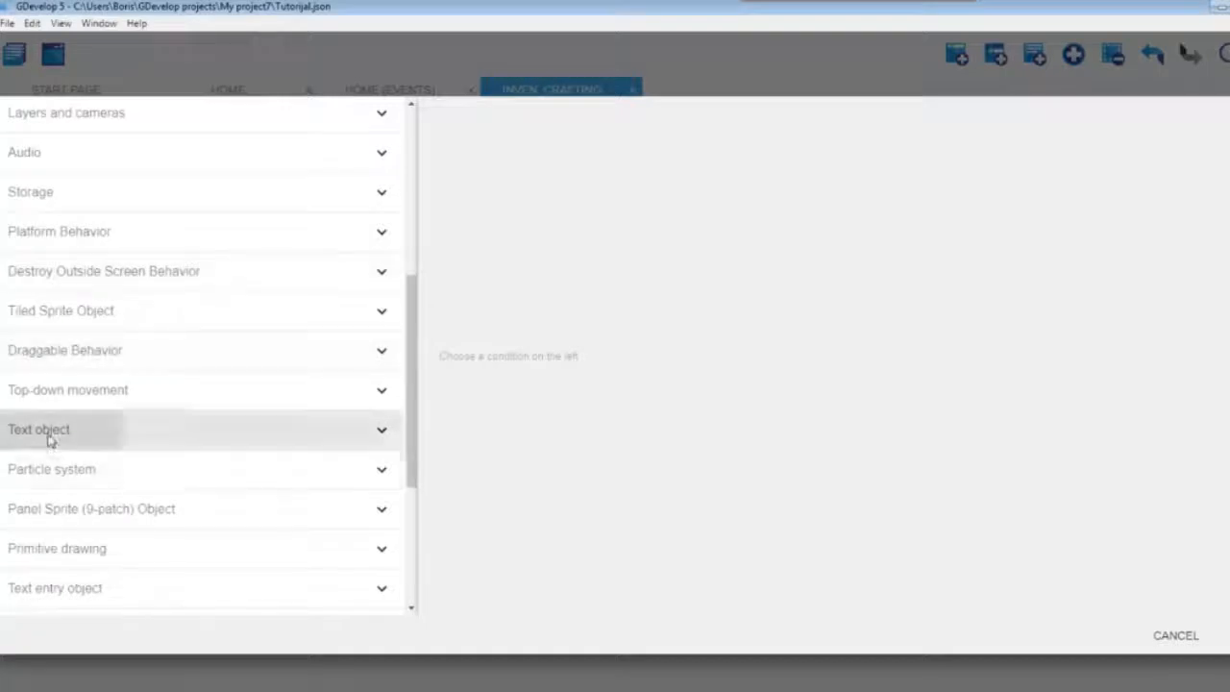
pyautogui.click(12, 434)
pyautogui.scroll(-1, 85, 538)
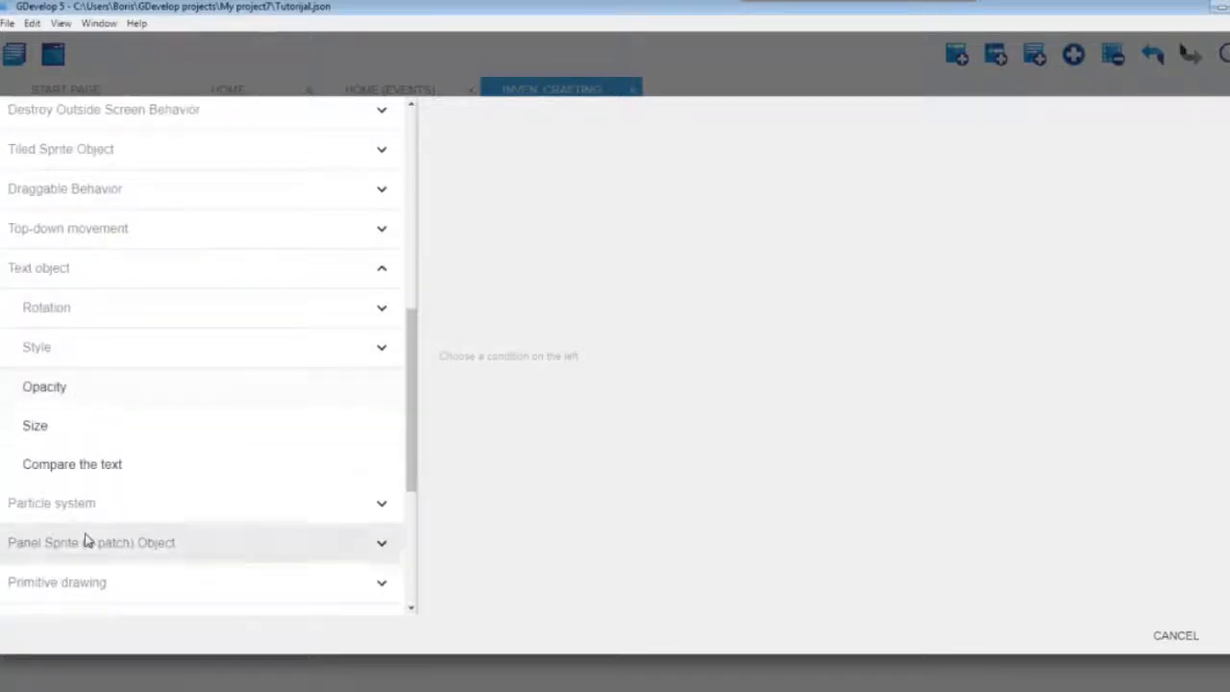
pyautogui.click(59, 471)
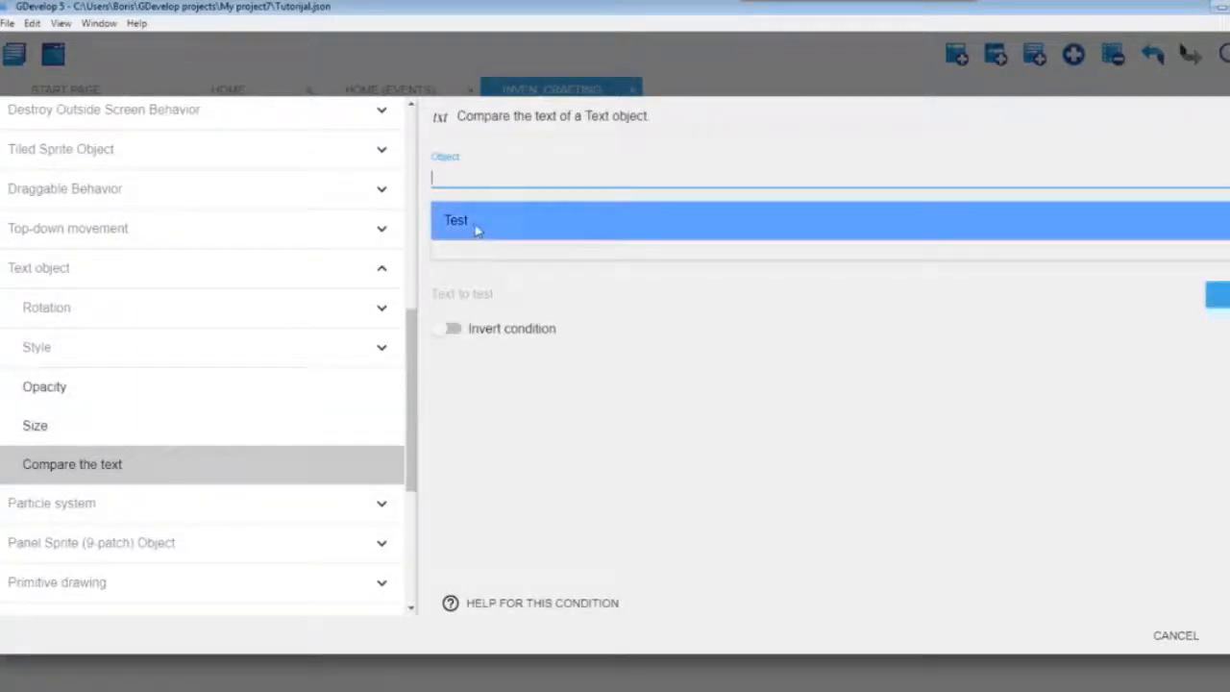
pyautogui.click(472, 229)
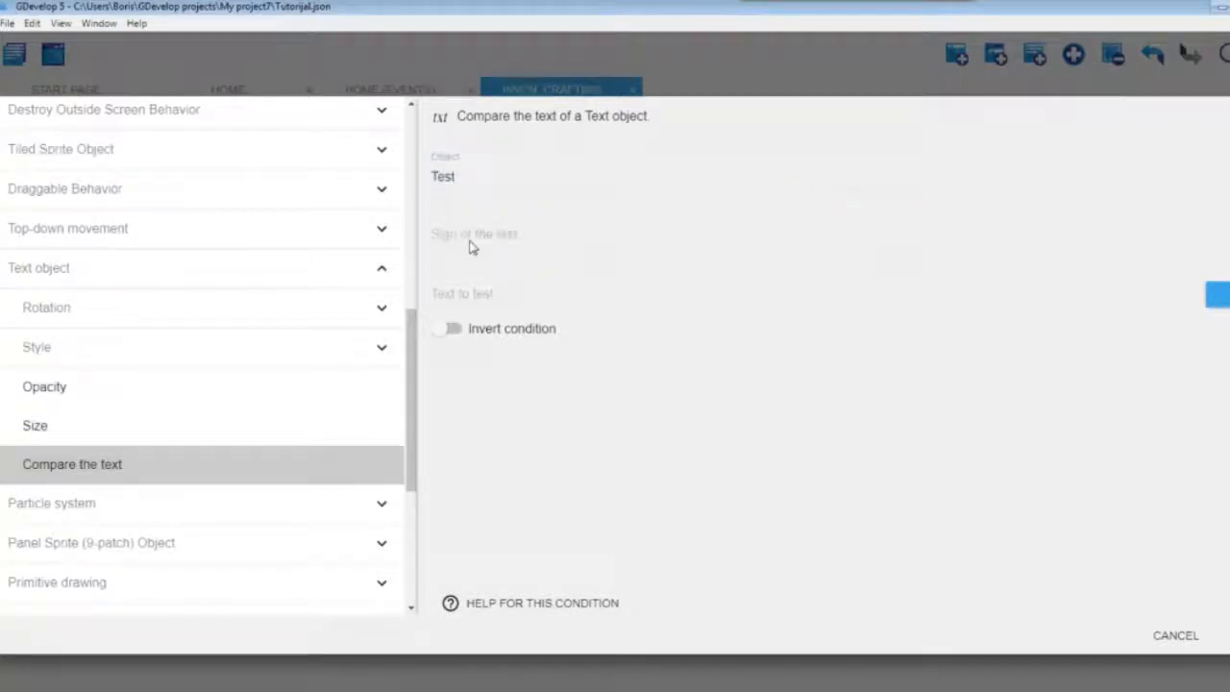
pyautogui.click(470, 239)
pyautogui.click(472, 235)
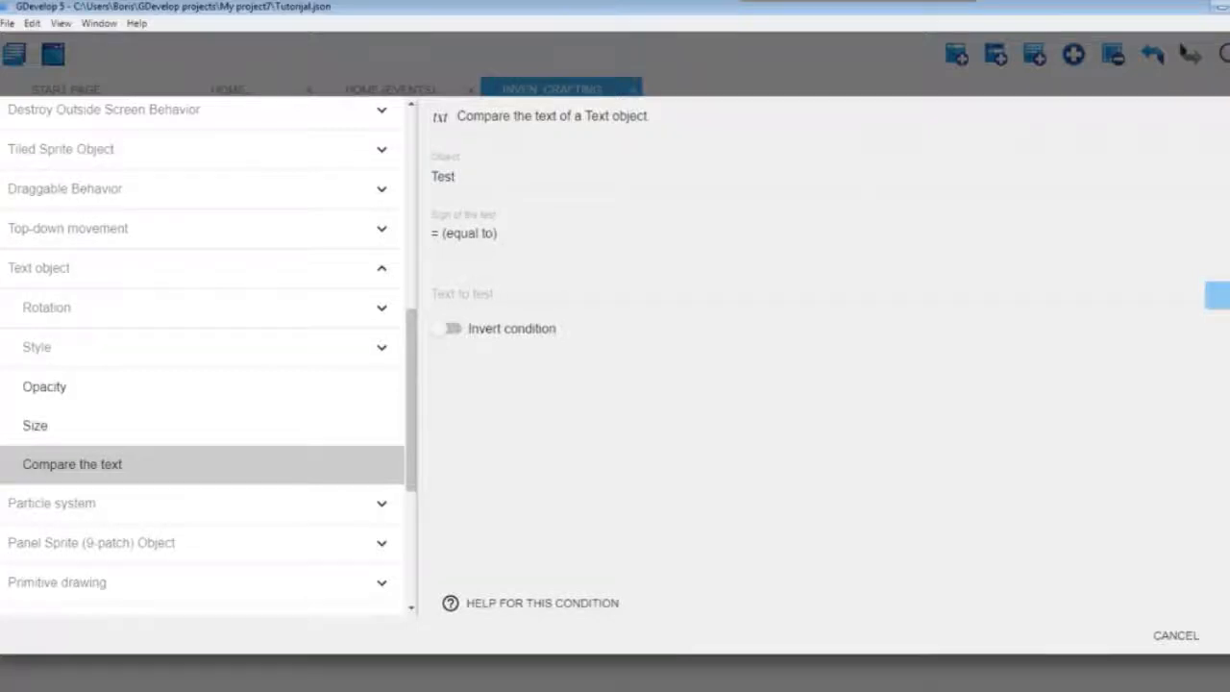
# Set the condition's text to test to +ToString(GlobalVariable(Inventory_Visibil) and confirm the condition
pyautogui.click(538, 296)
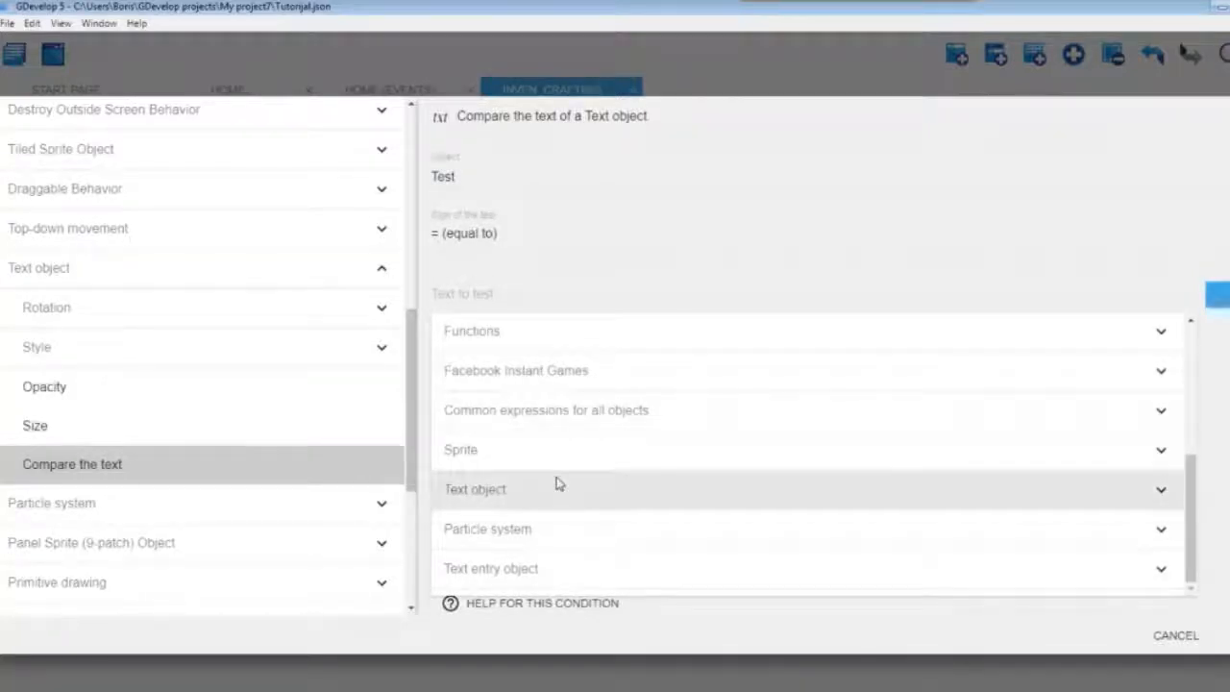
pyautogui.click(471, 284)
pyautogui.write('+T')
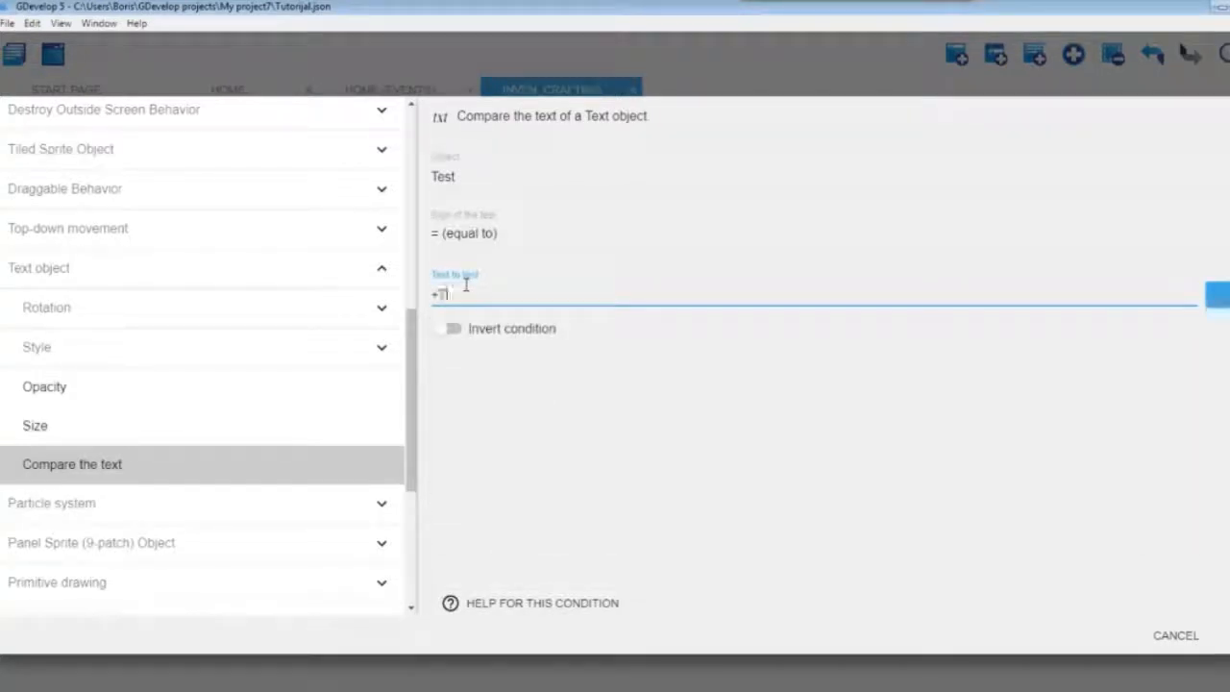
pyautogui.write('oString')
pyautogui.write('"')
pyautogui.write('Globa')
pyautogui.write('lvariable')
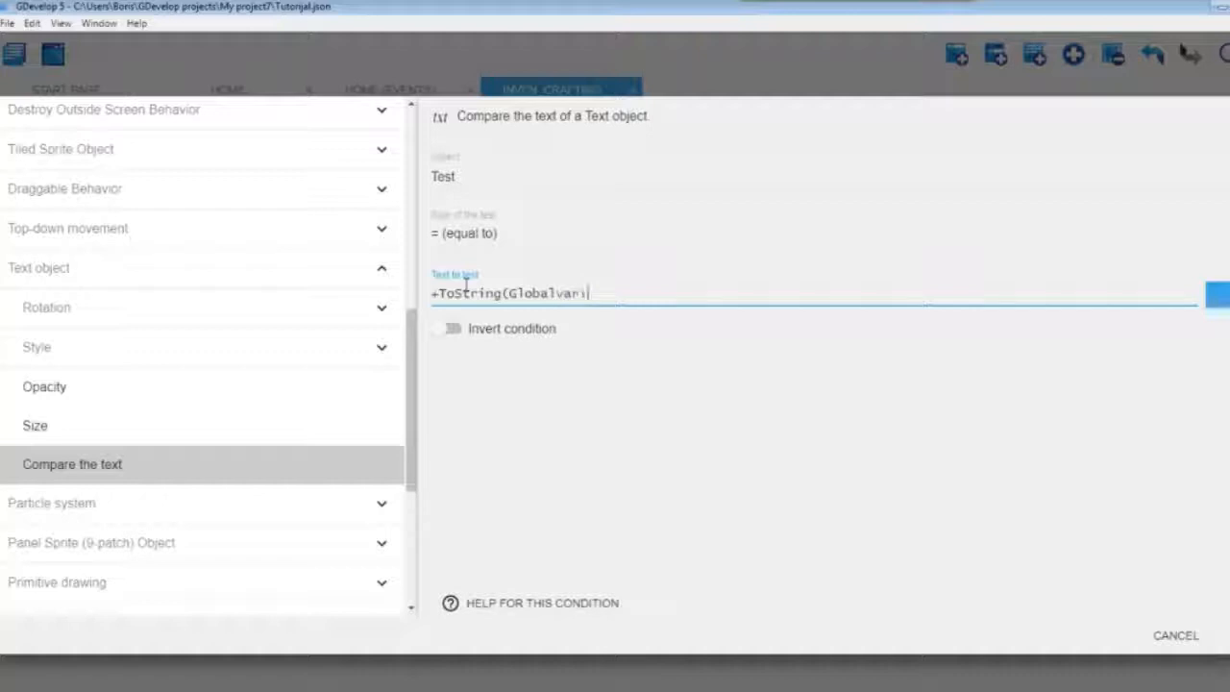
pyautogui.press('Left')
pyautogui.press('Left')
pyautogui.press('Left')
pyautogui.press('Left')
pyautogui.press('Left')
pyautogui.press('Left')
pyautogui.press('Left')
pyautogui.press('BackSpace')
pyautogui.write('V')
pyautogui.press('Right')
pyautogui.press('Right')
pyautogui.press('Right')
pyautogui.press('Right')
pyautogui.press('Right')
pyautogui.press('Right')
pyautogui.write('(')
pyautogui.press('BackSpace')
pyautogui.write('(')
pyautogui.write('Inventory')
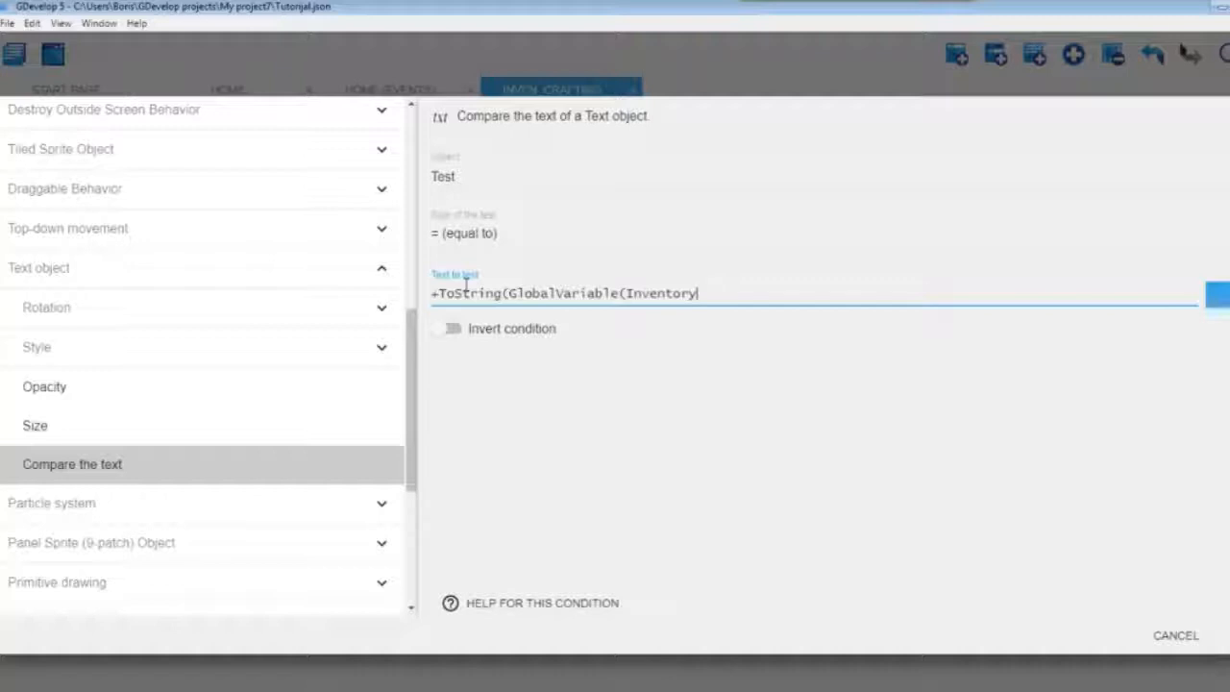
pyautogui.write(')_Visibil')
pyautogui.write(')')
pyautogui.click(1221, 635)
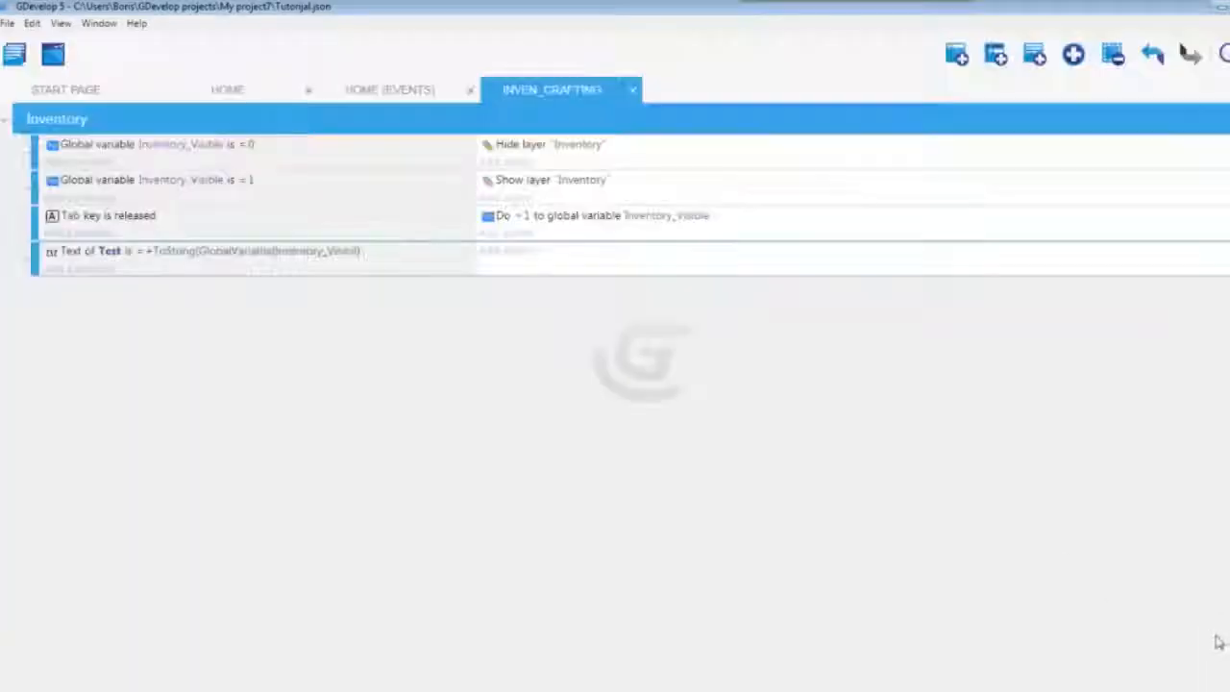
# Copy the name Inventory_Visible from the project's global variables and close them without making changes
pyautogui.click(14, 54)
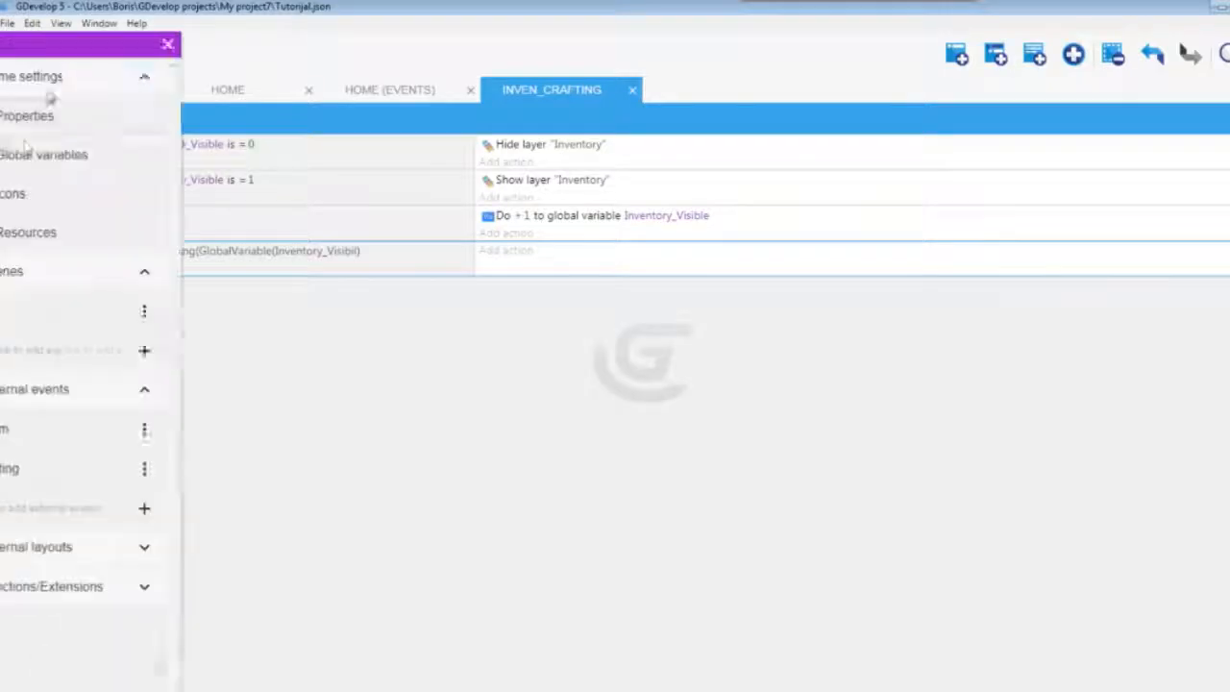
pyautogui.click(99, 158)
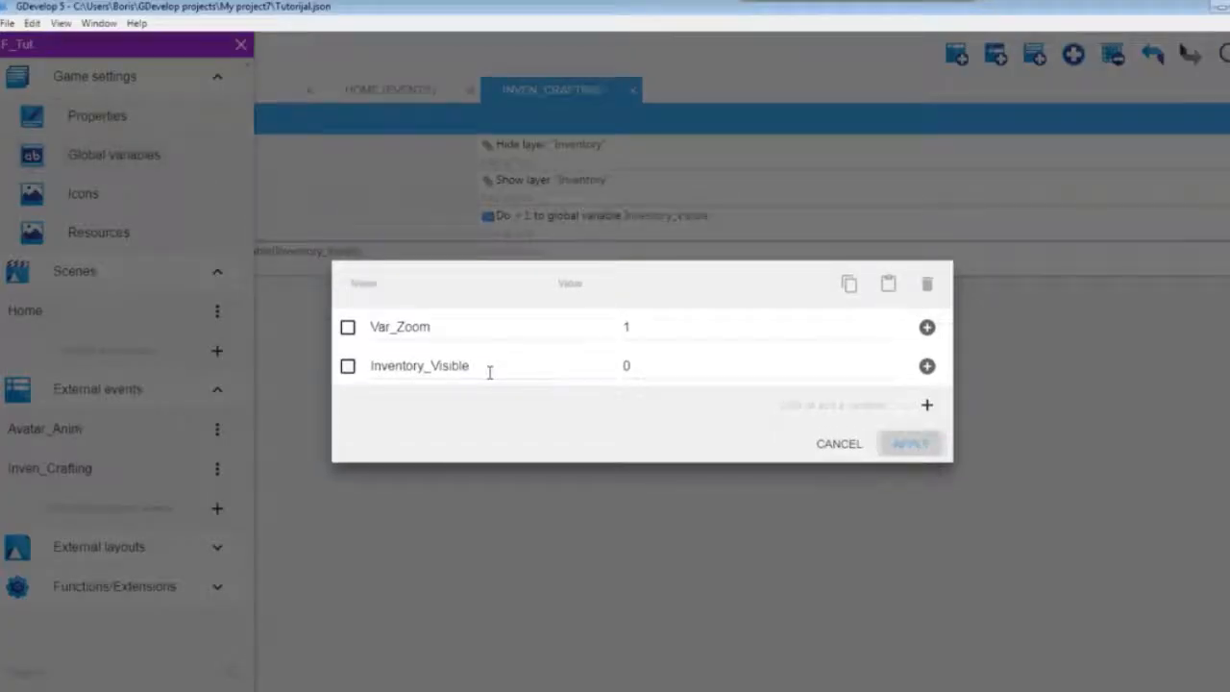
pyautogui.doubleClick(488, 371)
pyautogui.rightClick(378, 367)
pyautogui.click(412, 447)
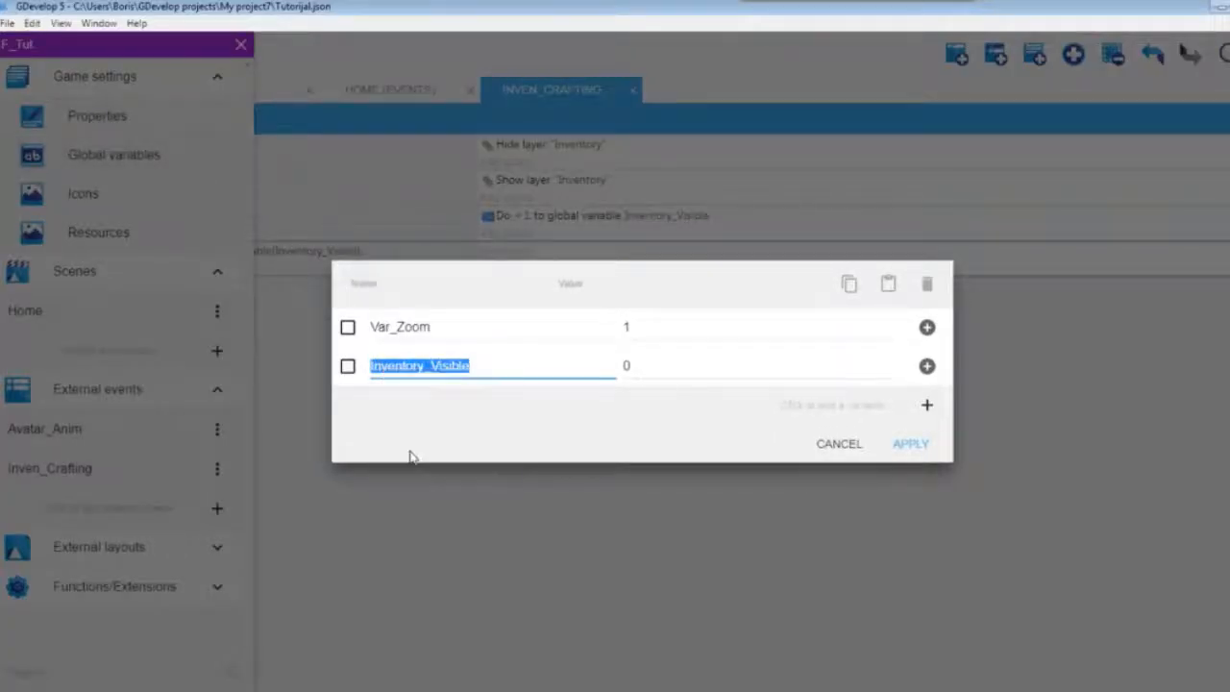
pyautogui.click(833, 443)
pyautogui.click(240, 45)
pyautogui.click(662, 219)
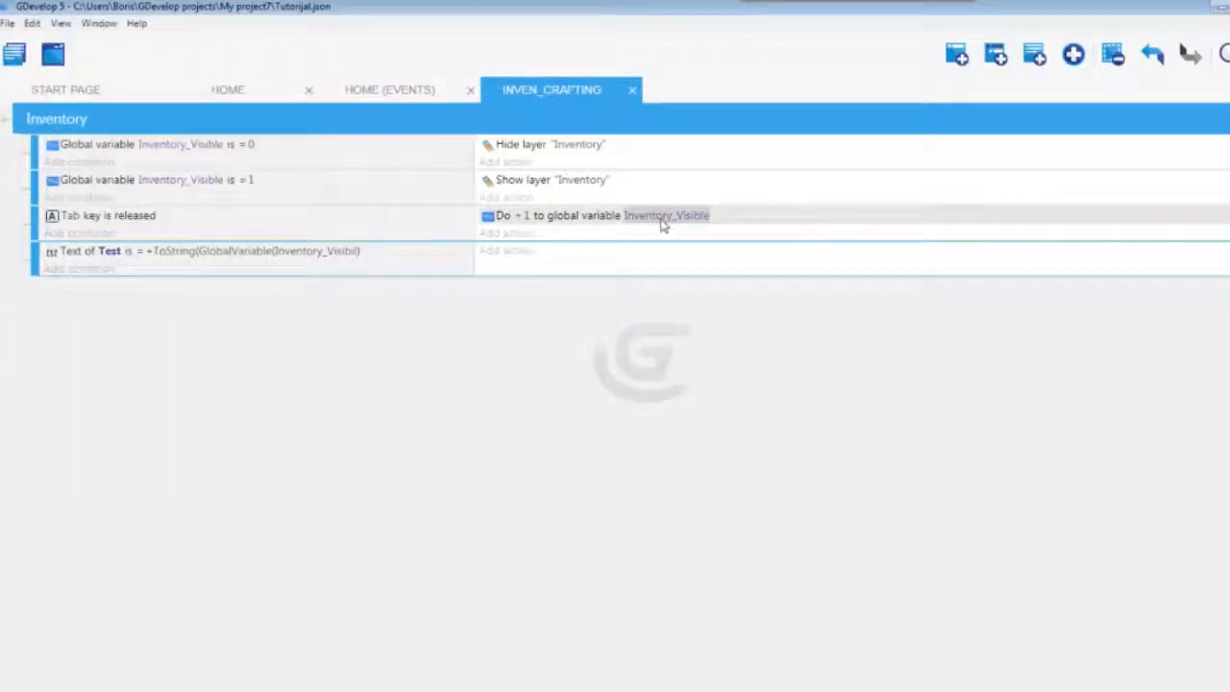
pyautogui.moveTo(648, 266); pyautogui.dragTo(522, 266)
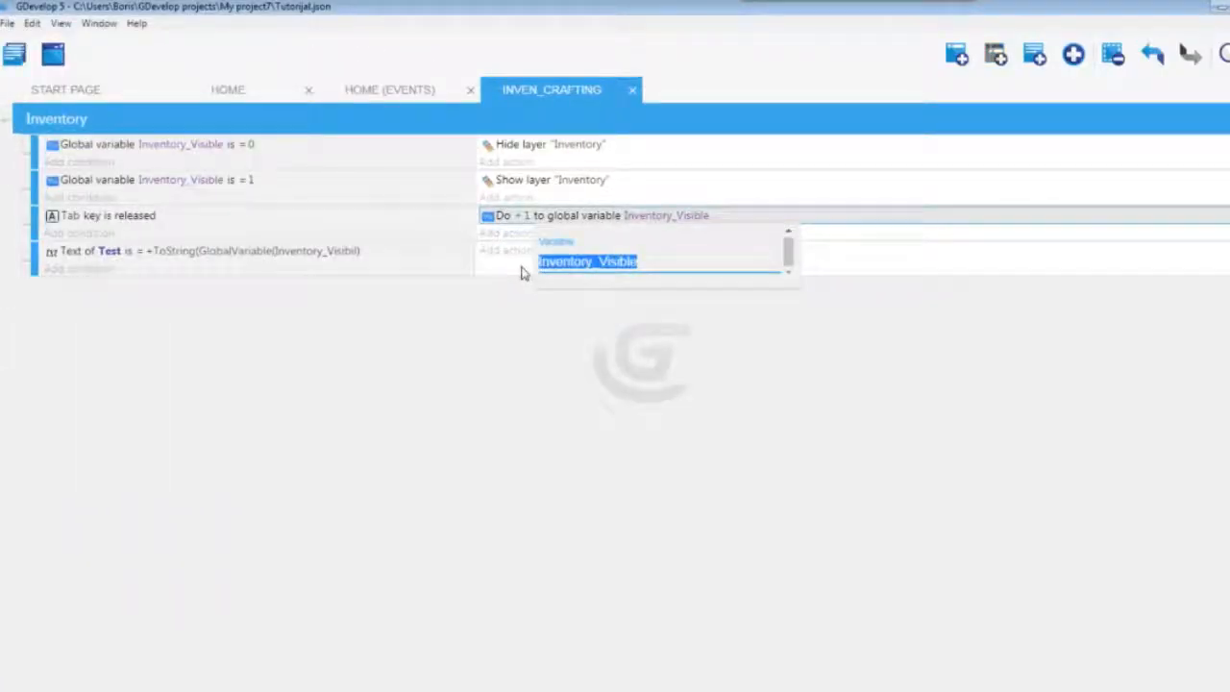
pyautogui.click(619, 373)
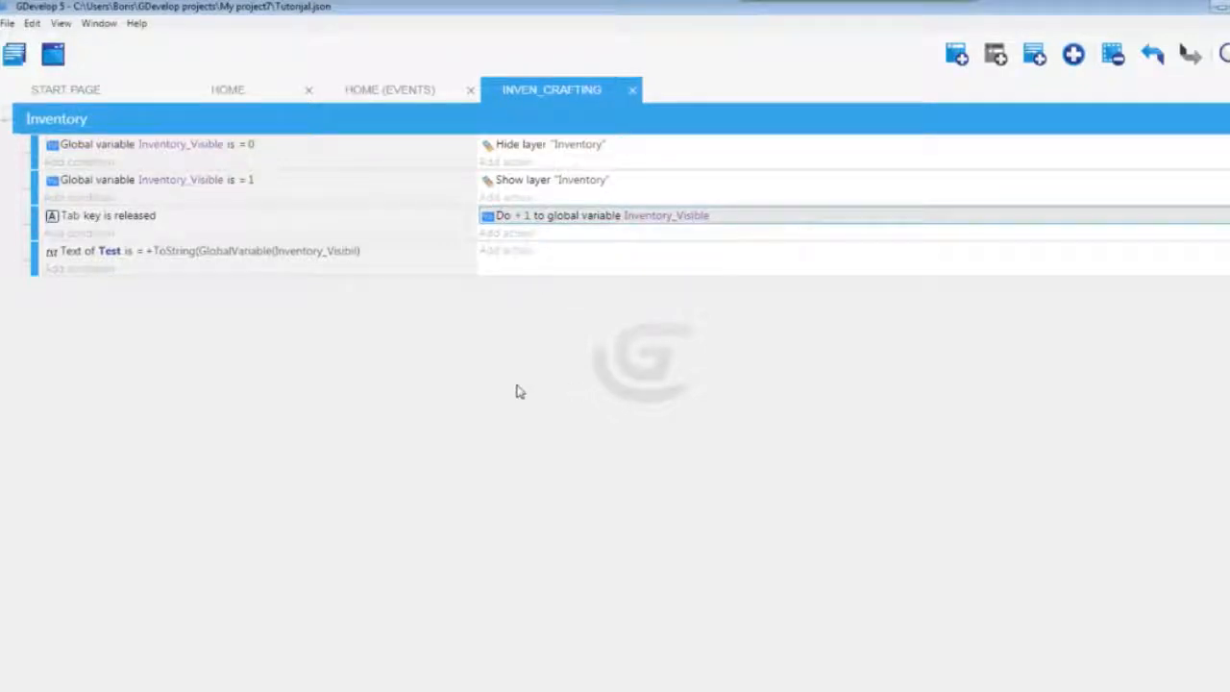
pyautogui.click(524, 254)
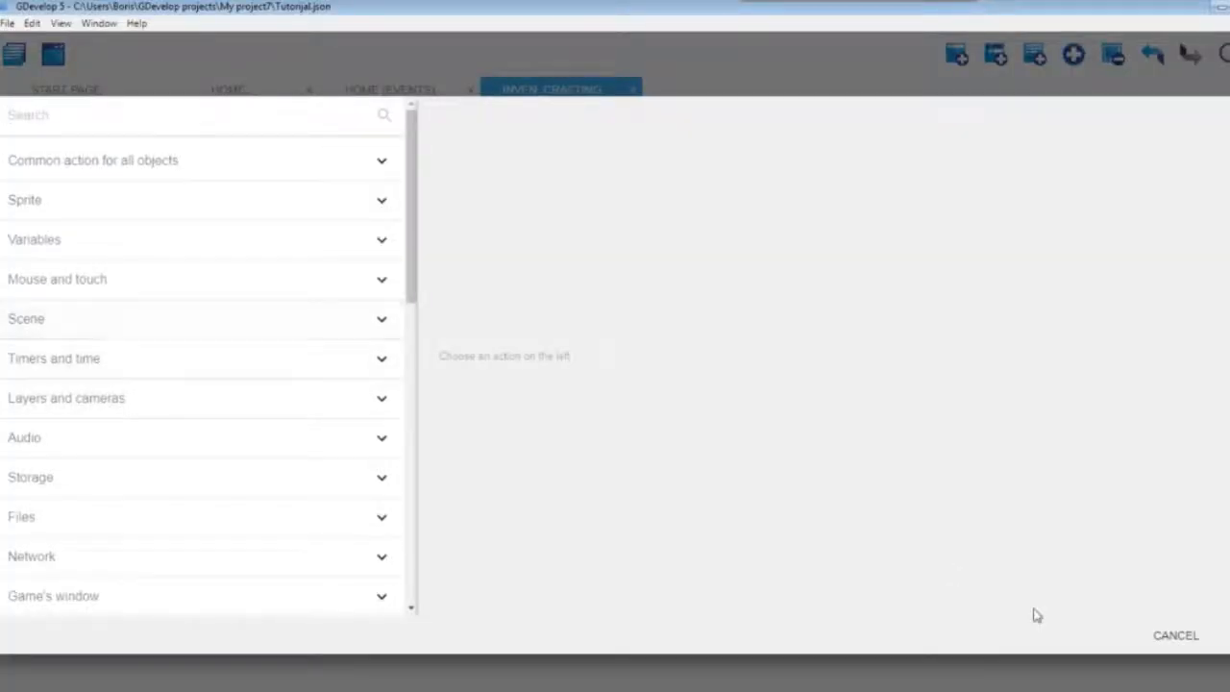
pyautogui.click(1175, 635)
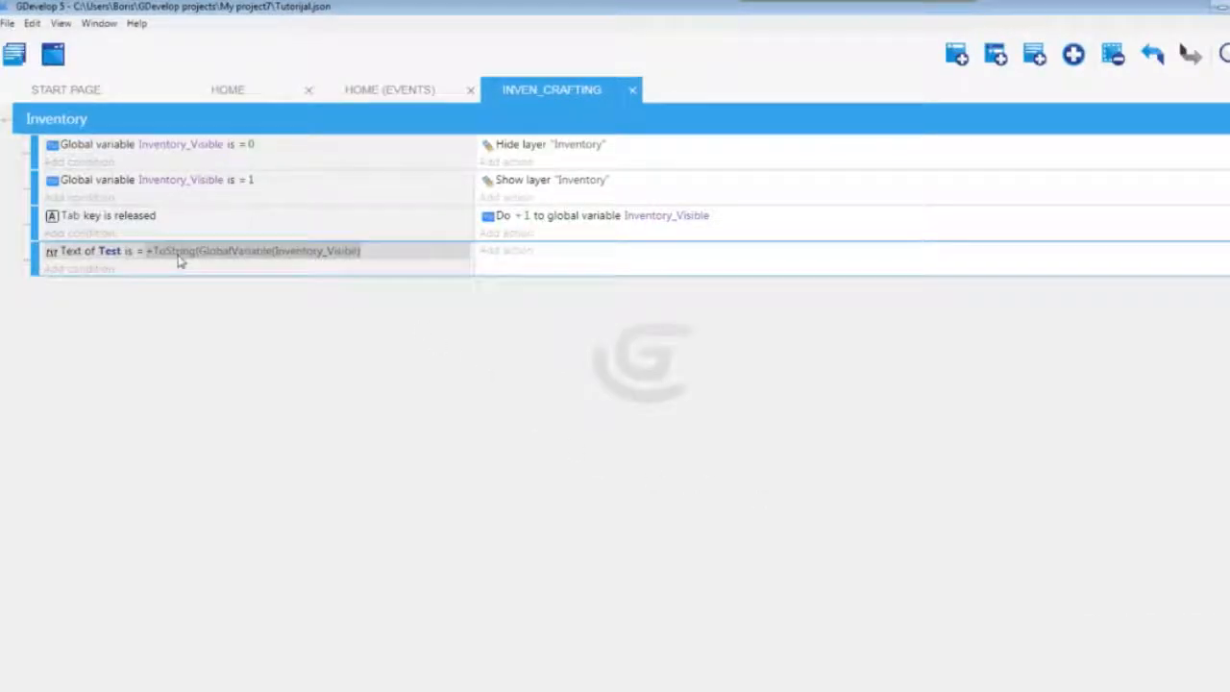
# Cut the Test text condition from the fourth event and paste it into the same event's actions
pyautogui.rightClick(131, 252)
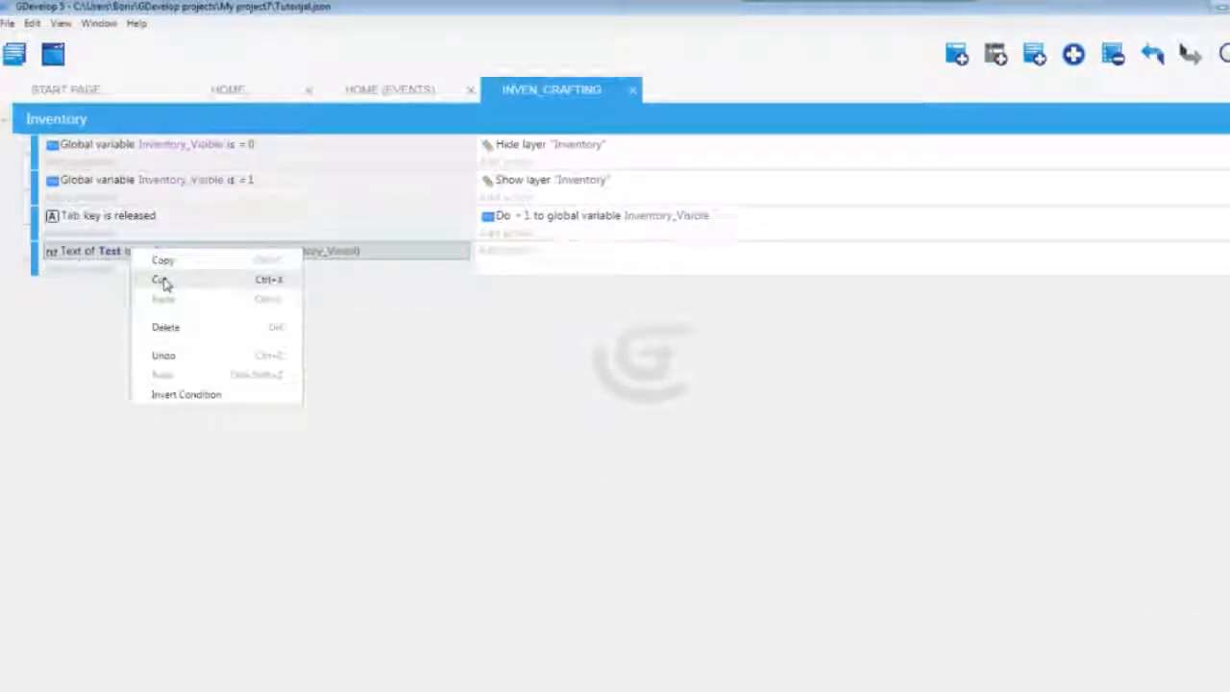
pyautogui.click(164, 280)
pyautogui.rightClick(510, 254)
pyautogui.click(535, 268)
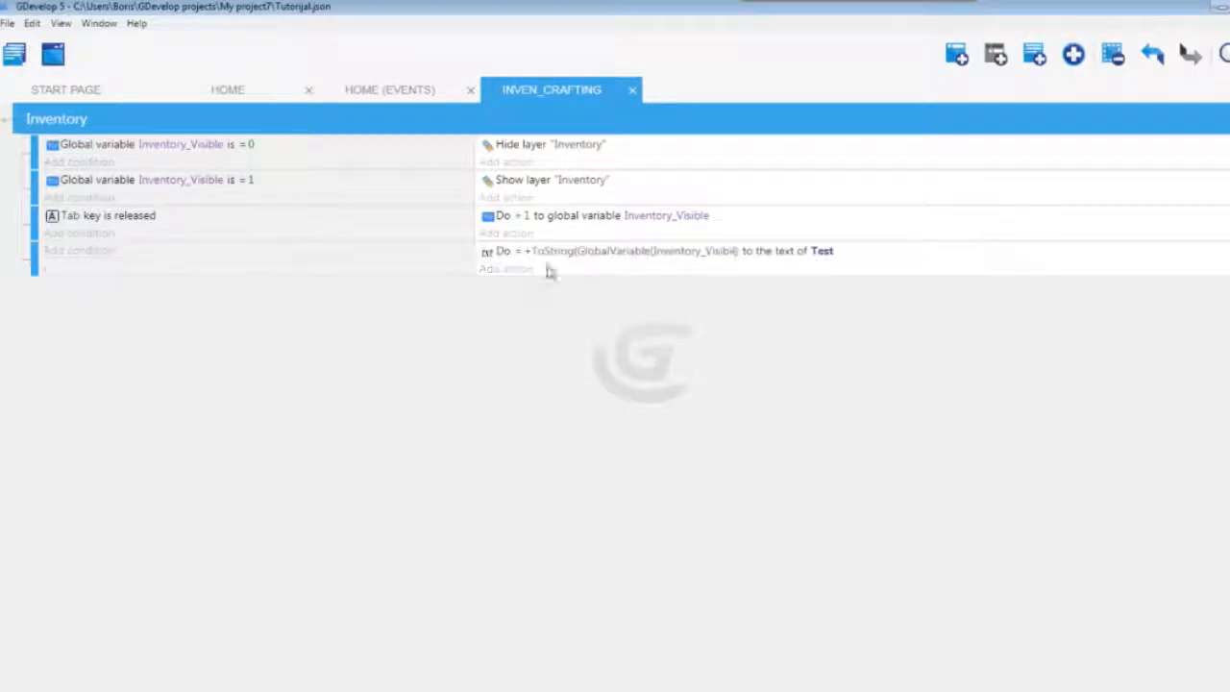
pyautogui.click(760, 255)
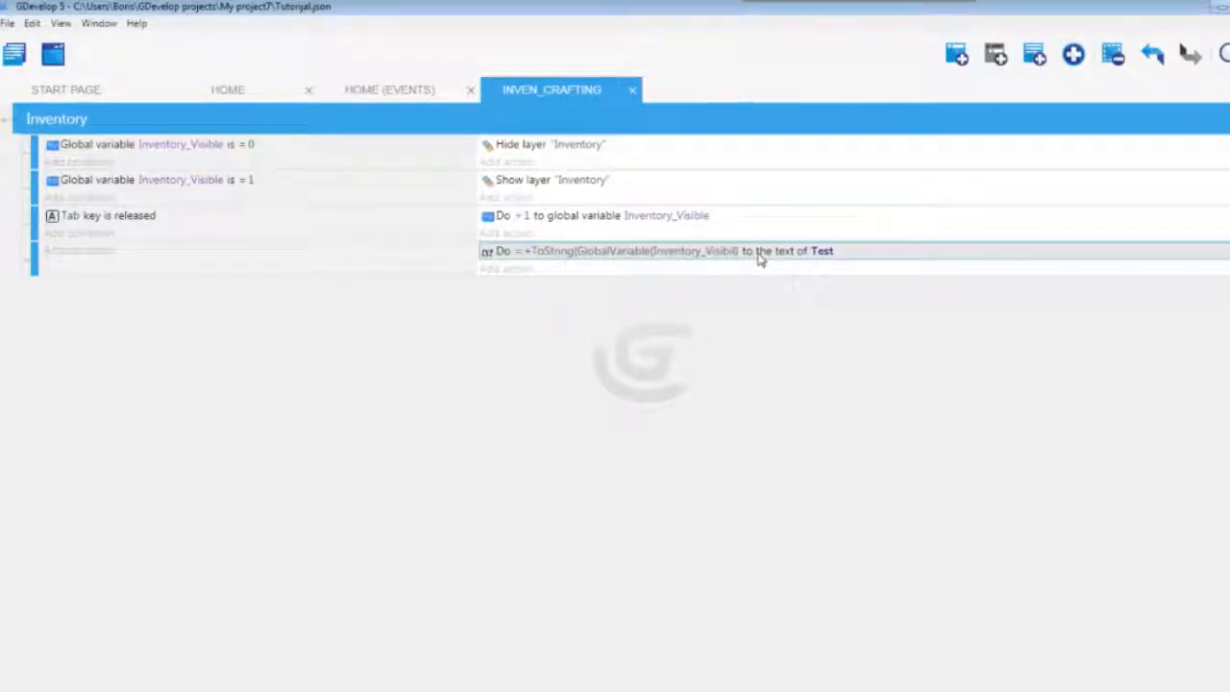
pyautogui.doubleClick(760, 255)
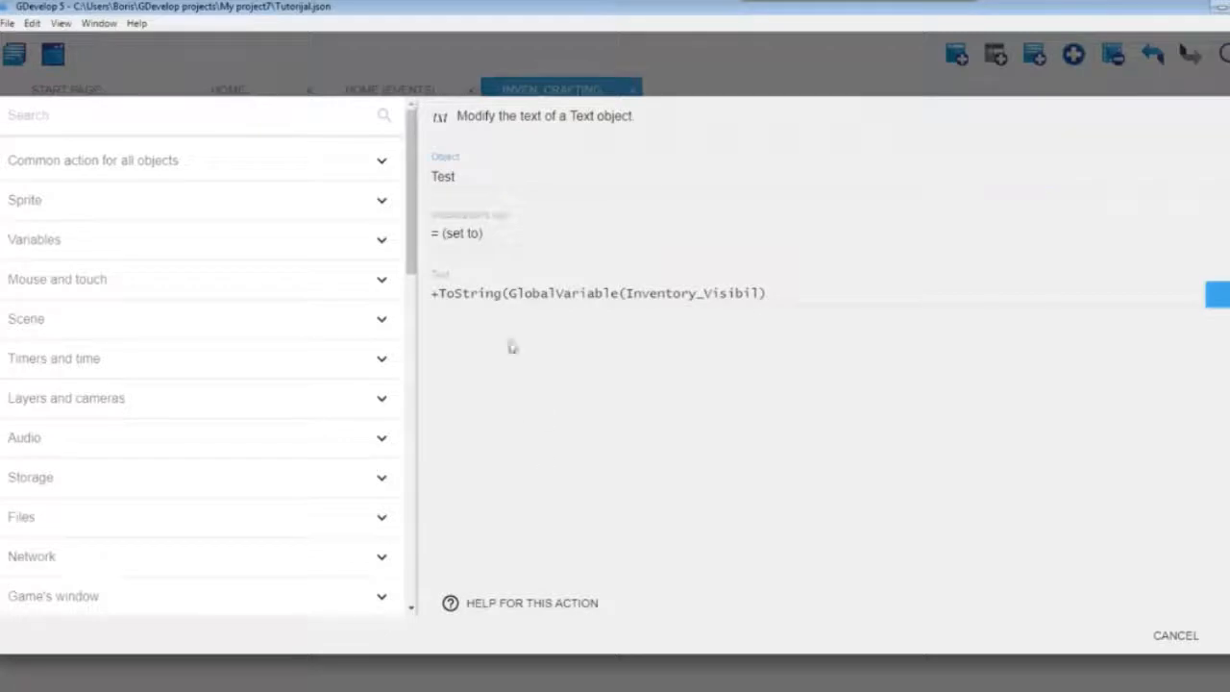
pyautogui.moveTo(763, 294); pyautogui.dragTo(667, 293)
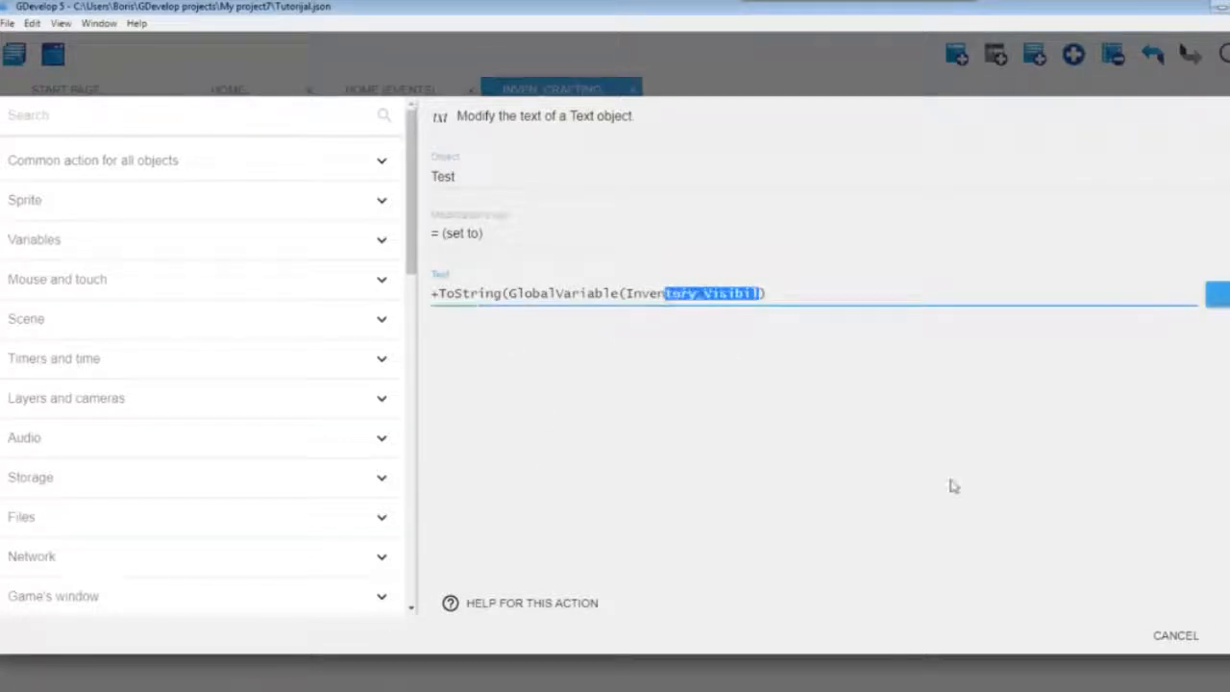
pyautogui.click(1188, 637)
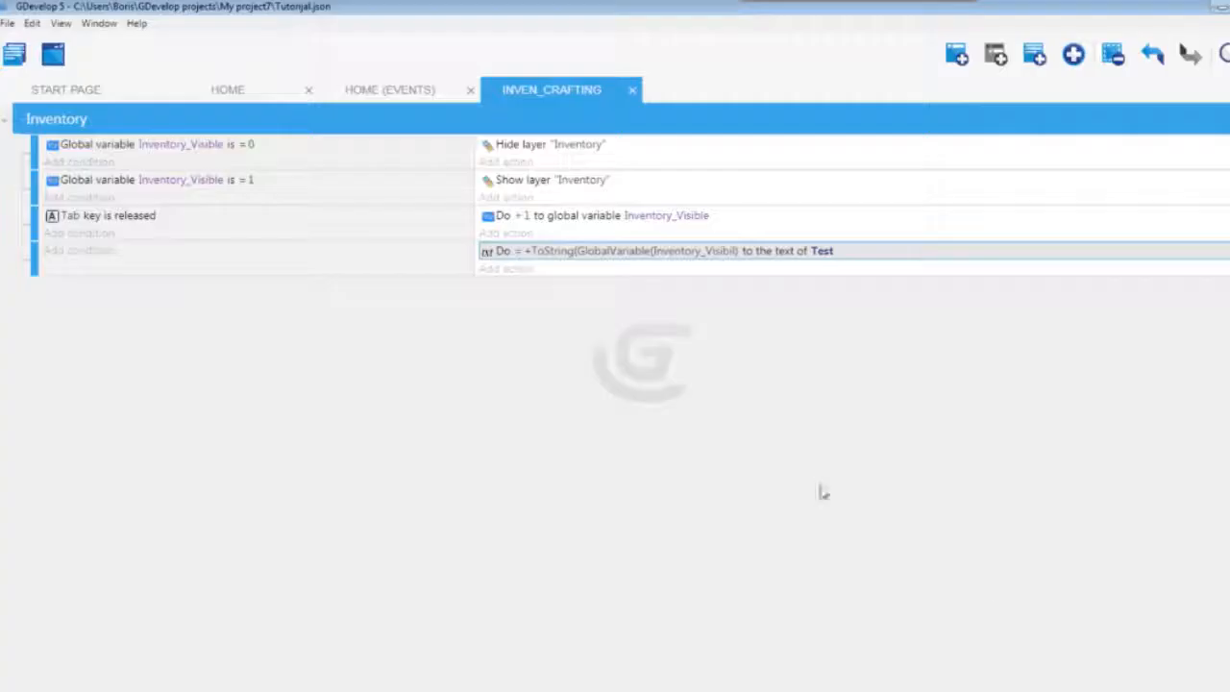
# Copy the variable name Inventory_Visible from the Tab key event's action, leaving that action as it is
pyautogui.click(672, 215)
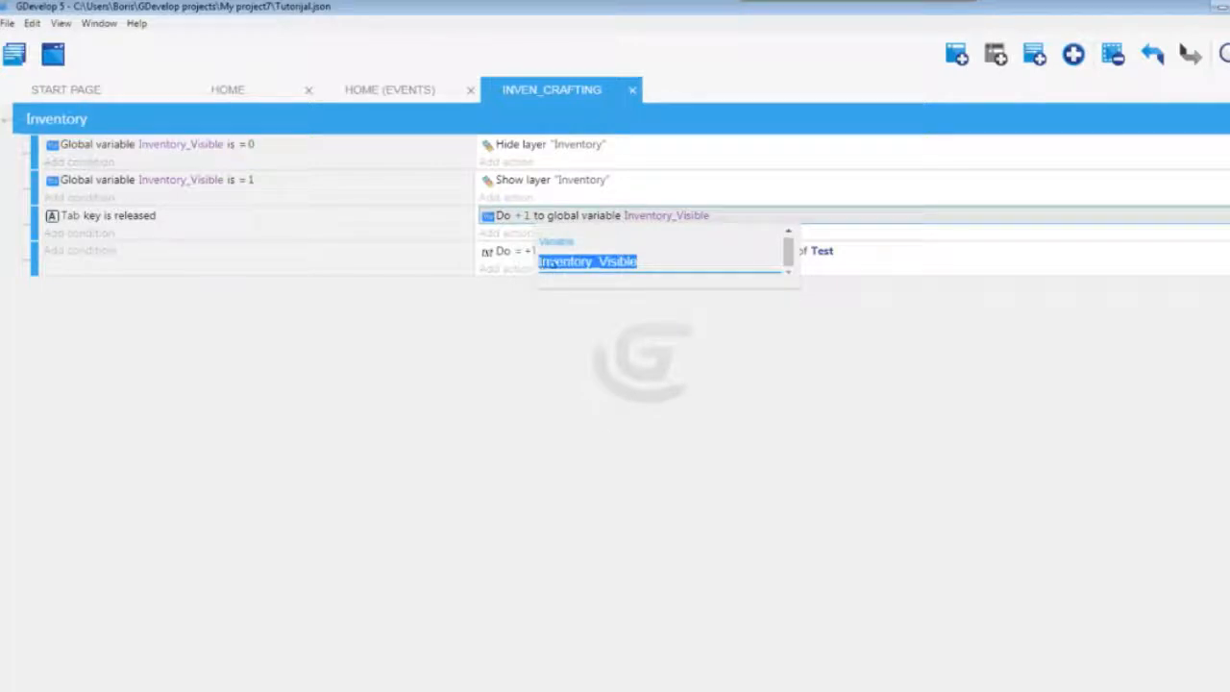
pyautogui.rightClick(554, 263)
pyautogui.click(588, 343)
pyautogui.click(816, 318)
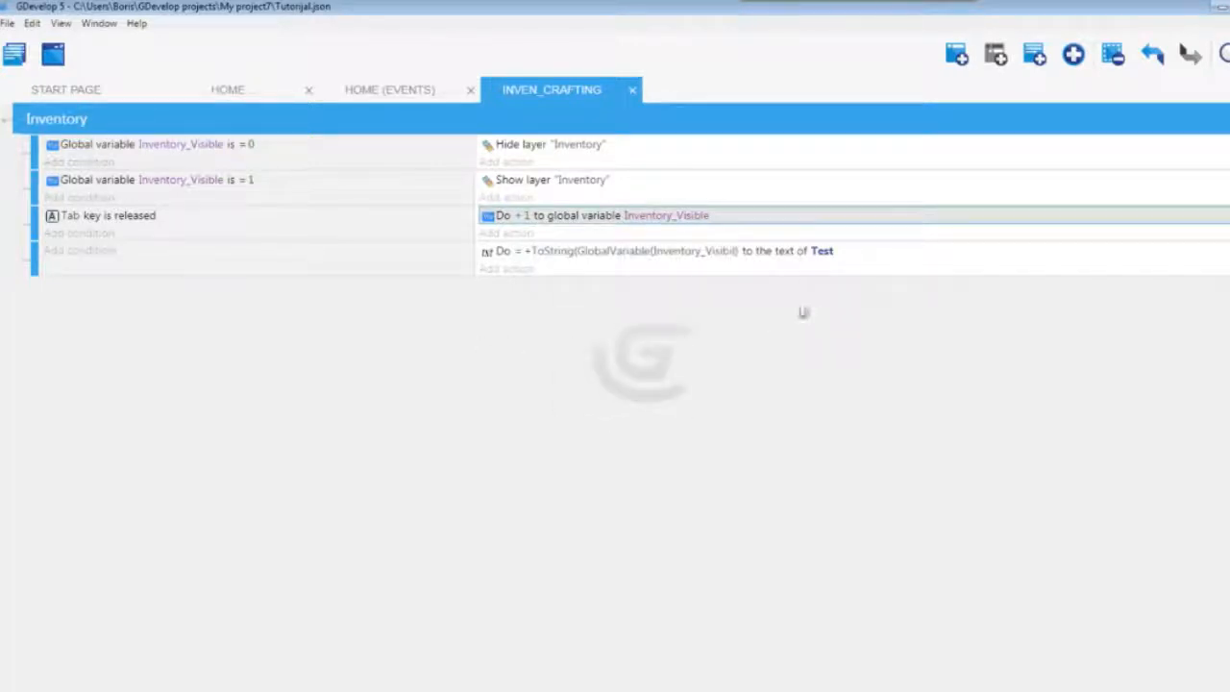
# Correct the Test text action's expression to +ToString(GlobalVariable(Inventory_Visible)) and confirm the action
pyautogui.click(679, 258)
pyautogui.click(678, 251)
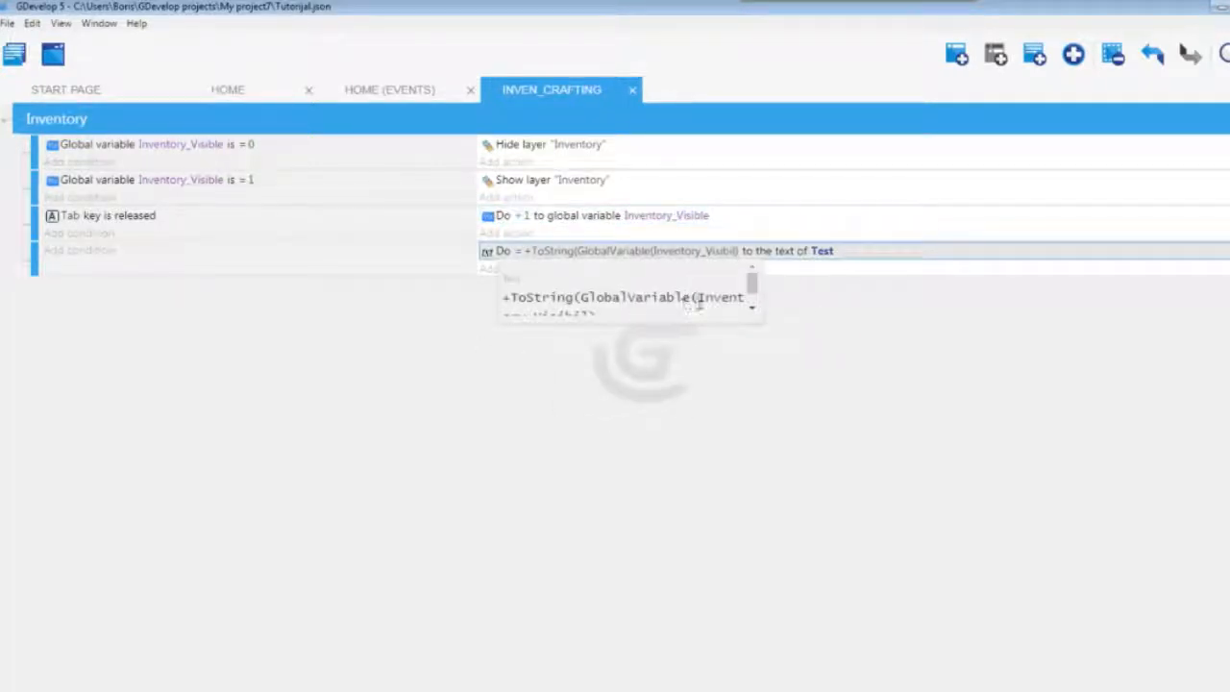
pyautogui.doubleClick(699, 303)
pyautogui.click(792, 289)
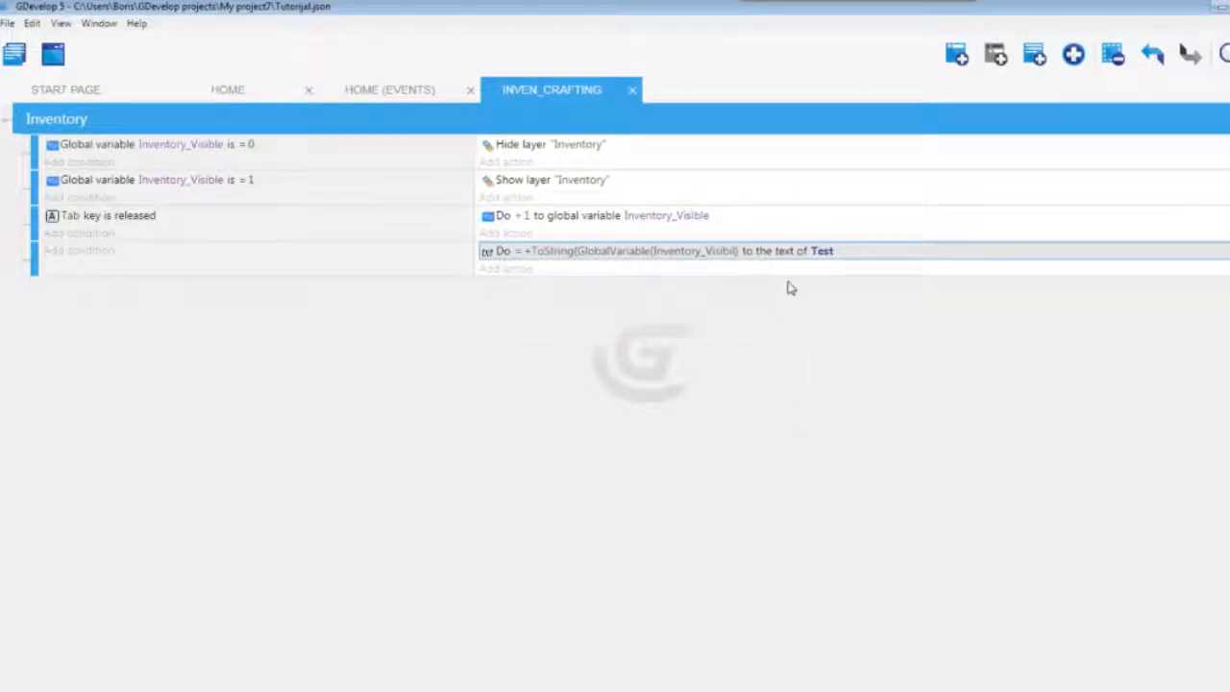
pyautogui.doubleClick(511, 252)
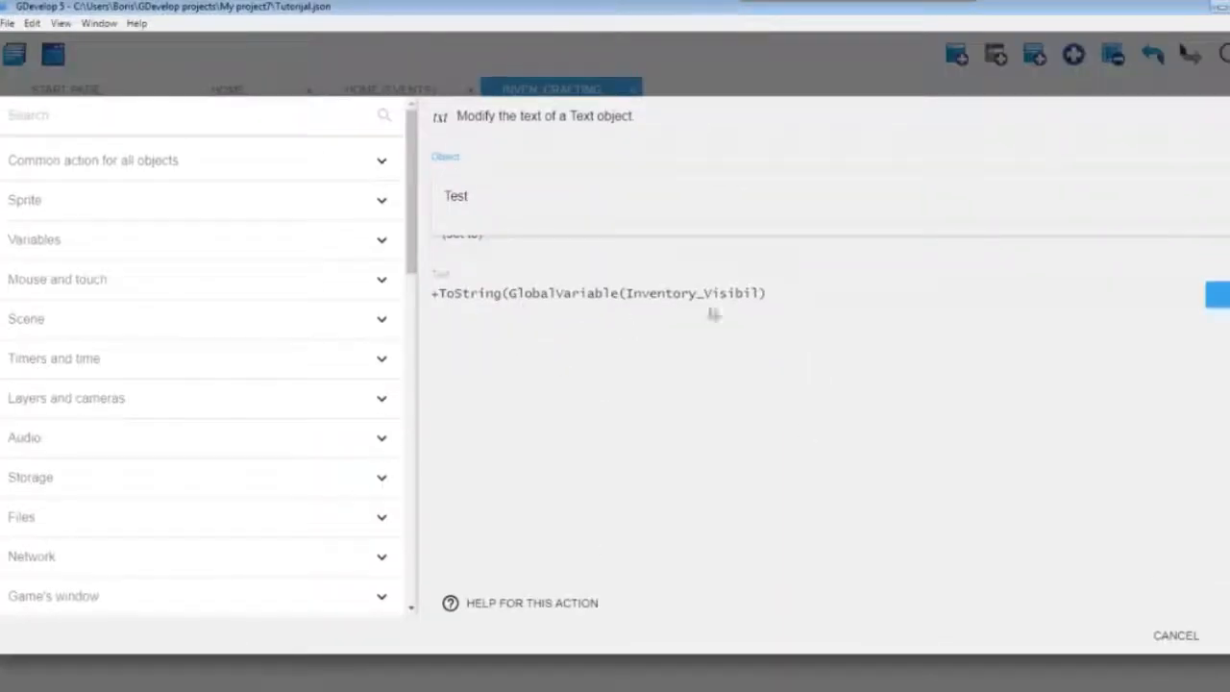
pyautogui.moveTo(765, 293); pyautogui.dragTo(626, 294)
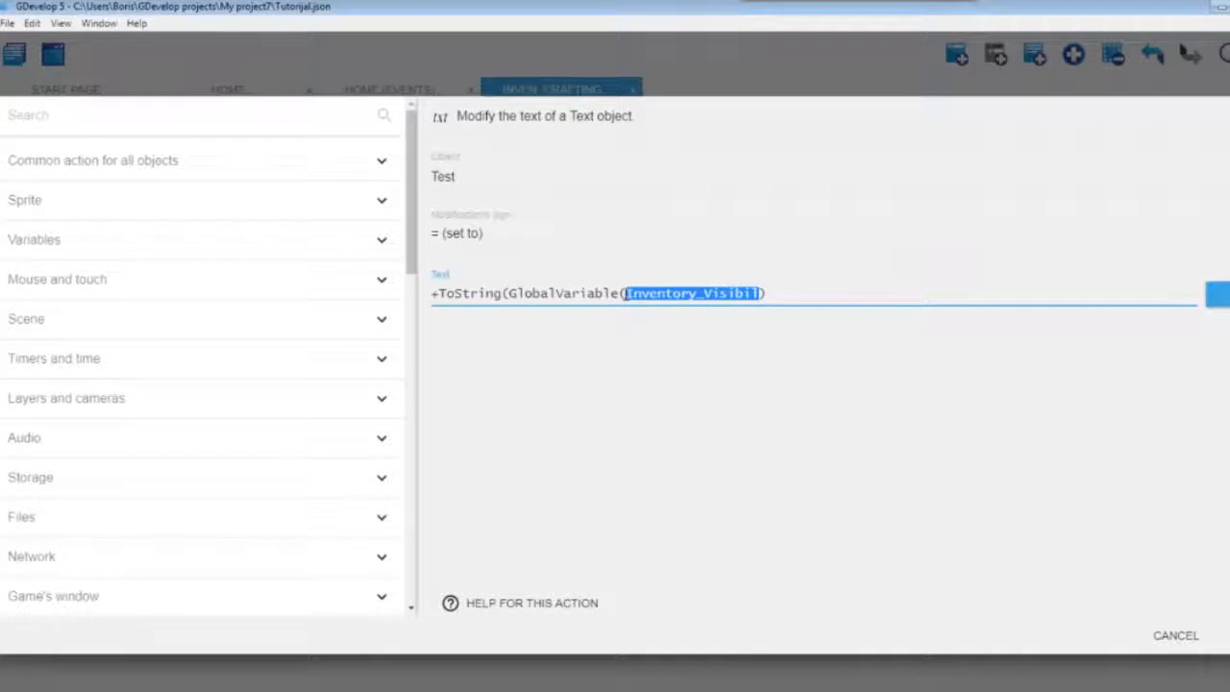
pyautogui.click(626, 294)
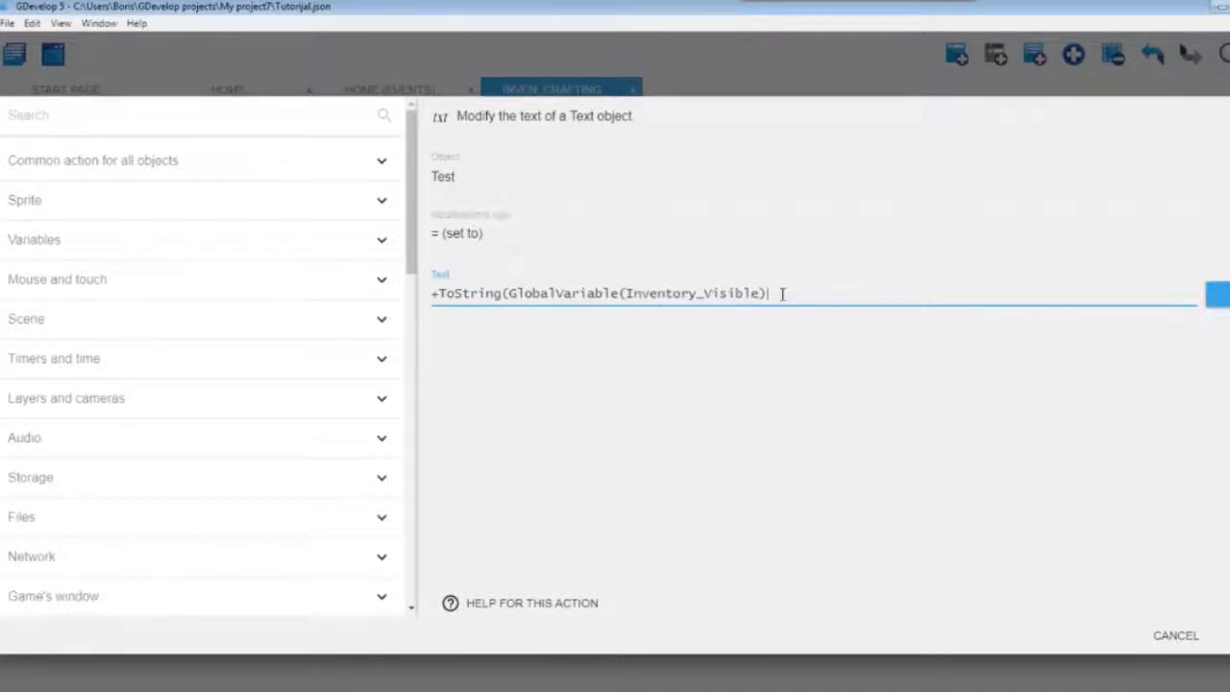
pyautogui.write(')')
pyautogui.click(1223, 636)
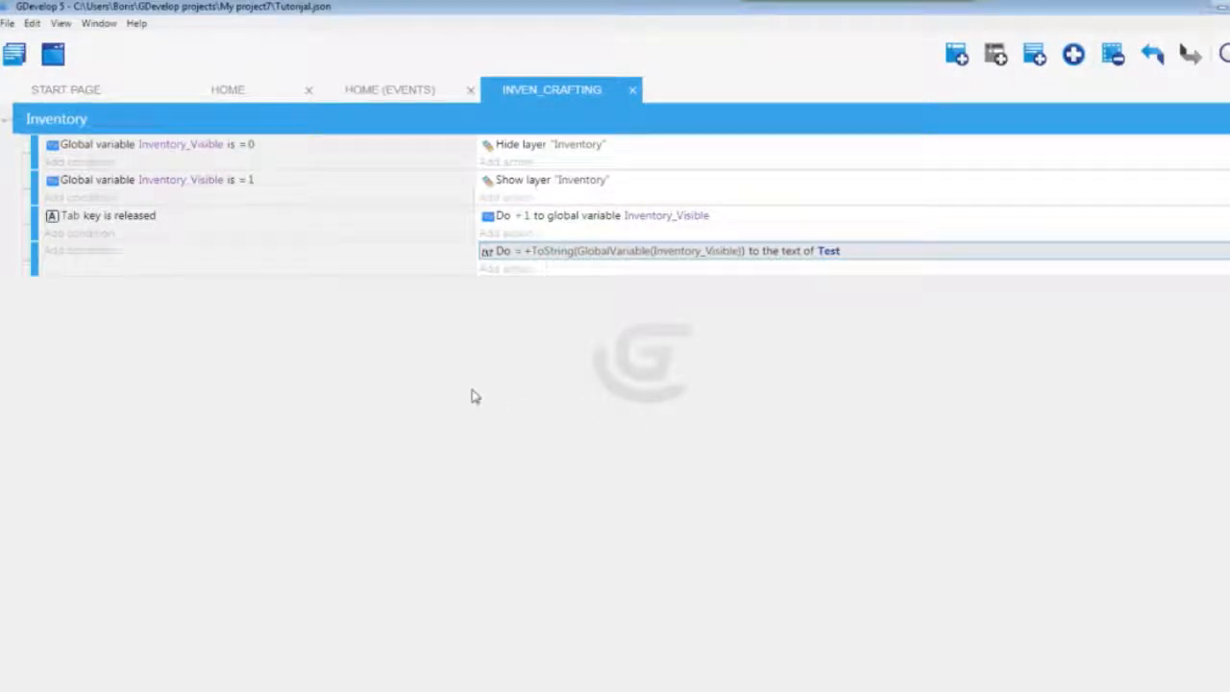
# Preview the HOME scene and test avatar movement, inventory toggling and the on-screen variable display
pyautogui.click(218, 93)
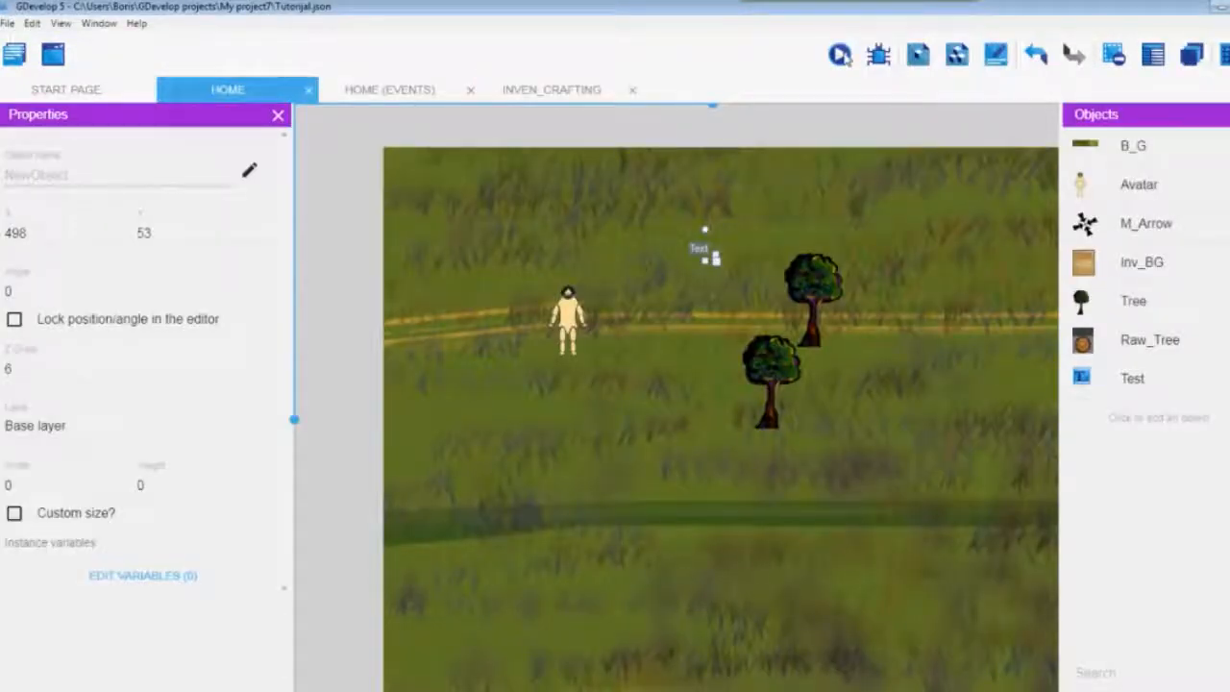
pyautogui.click(840, 55)
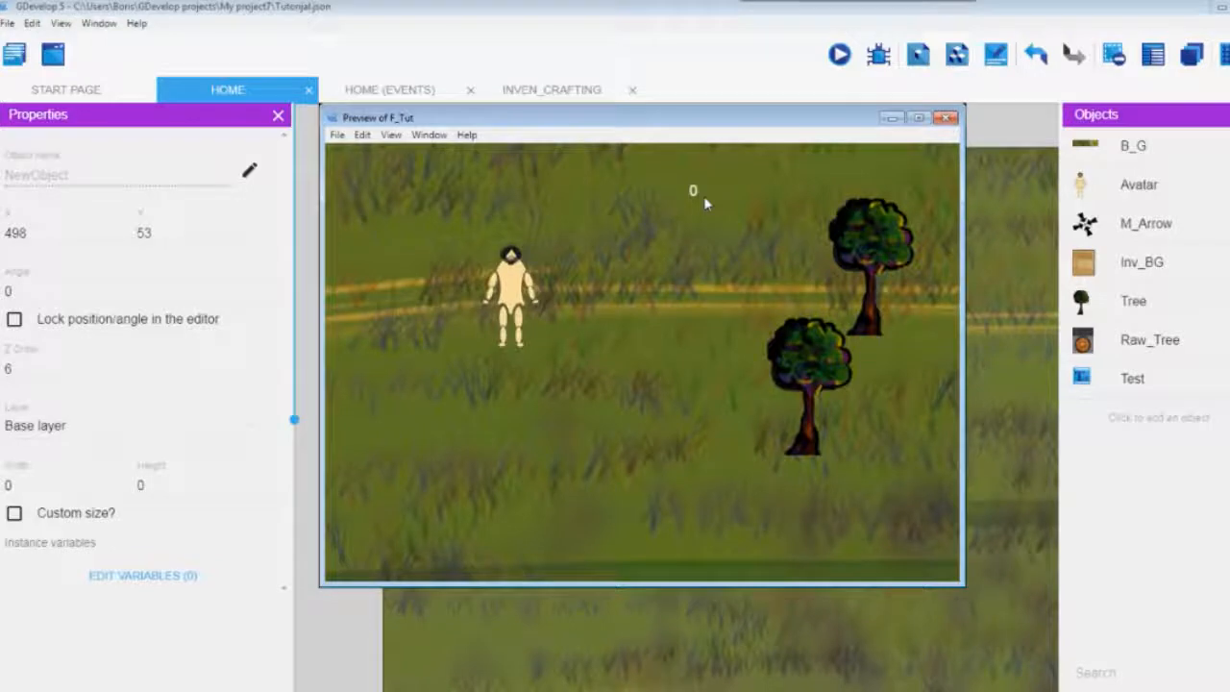
pyautogui.click(676, 409)
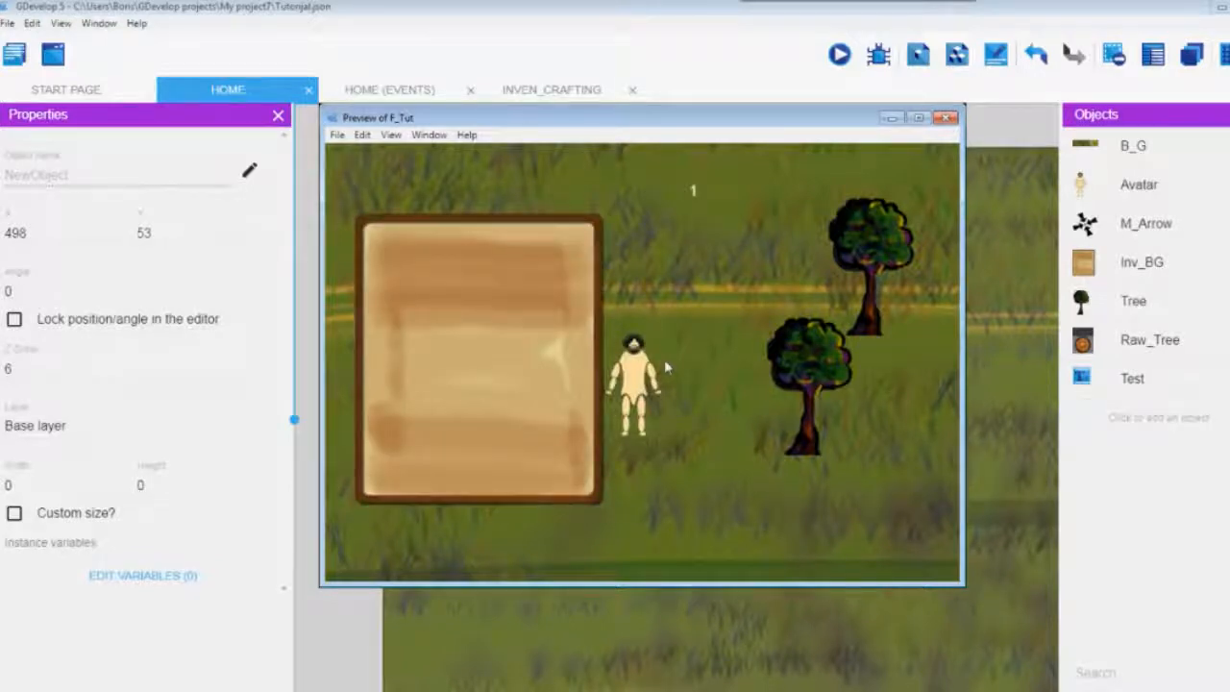
pyautogui.click(677, 436)
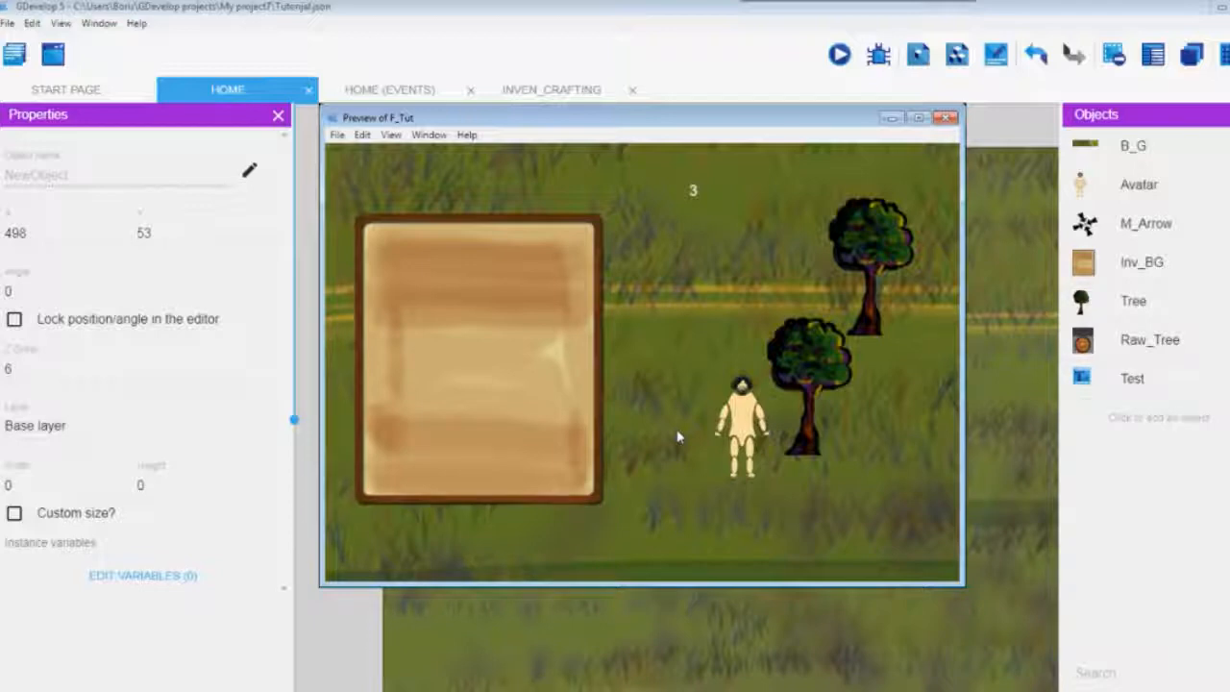
pyautogui.click(737, 451)
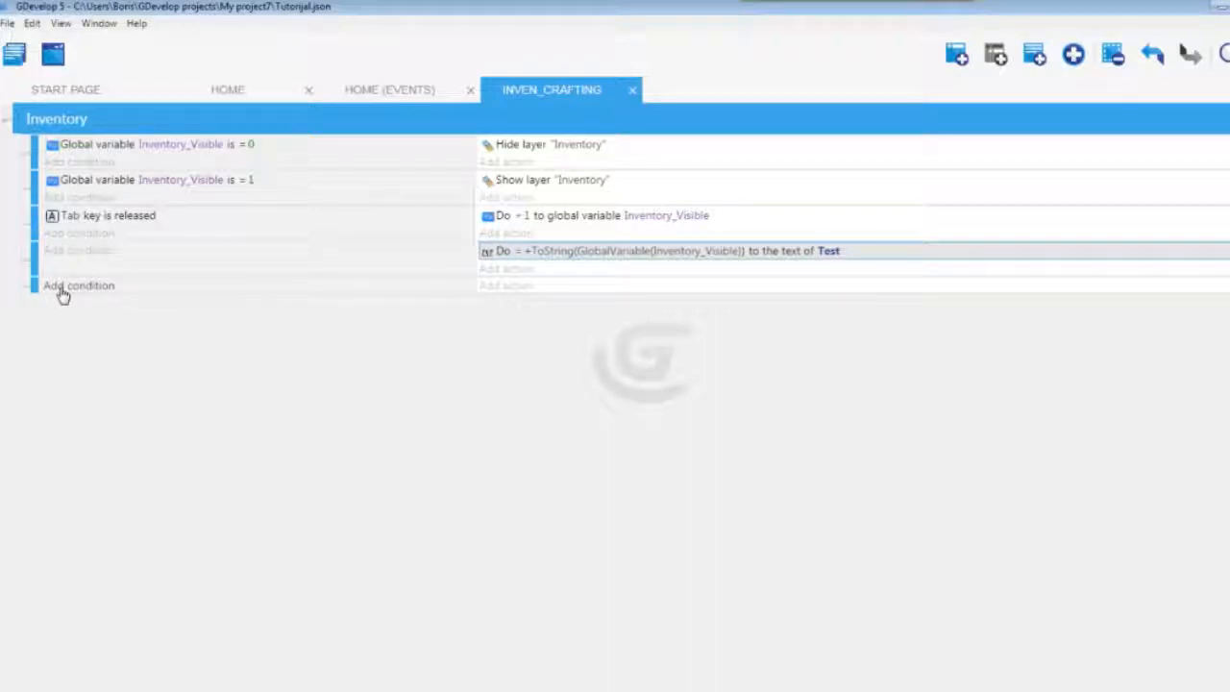
# Add an And condition to the new fifth event in the Inventory group
pyautogui.click(62, 288)
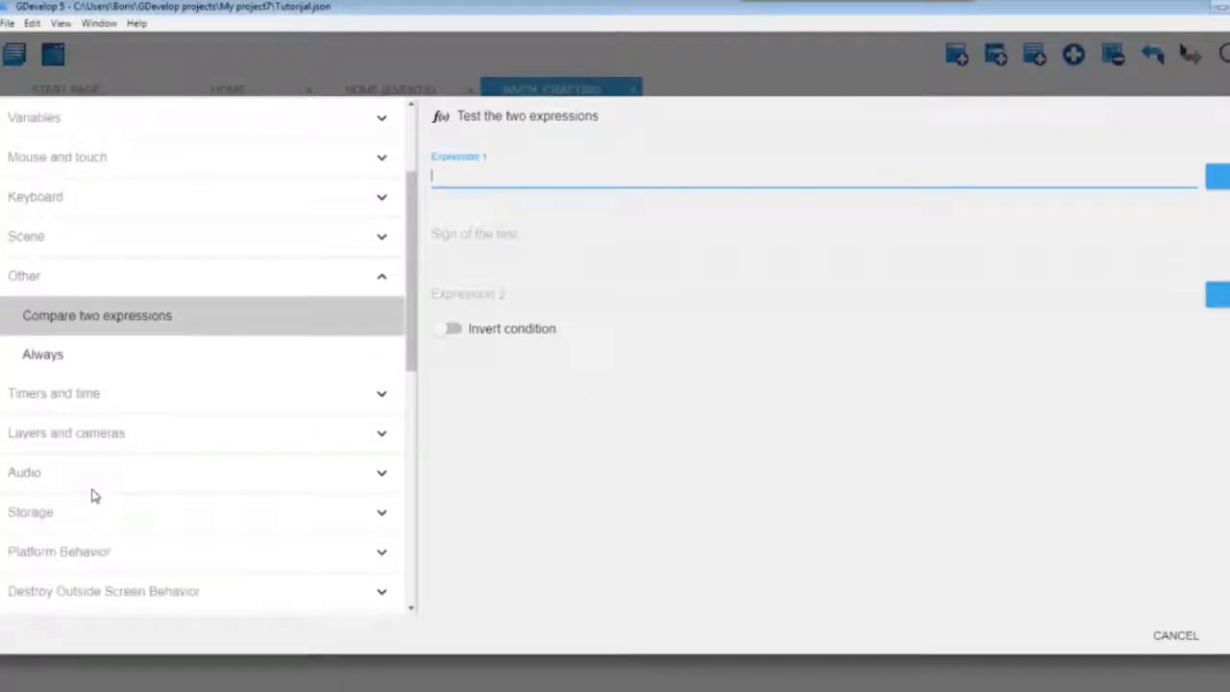
pyautogui.scroll(2, 93, 495)
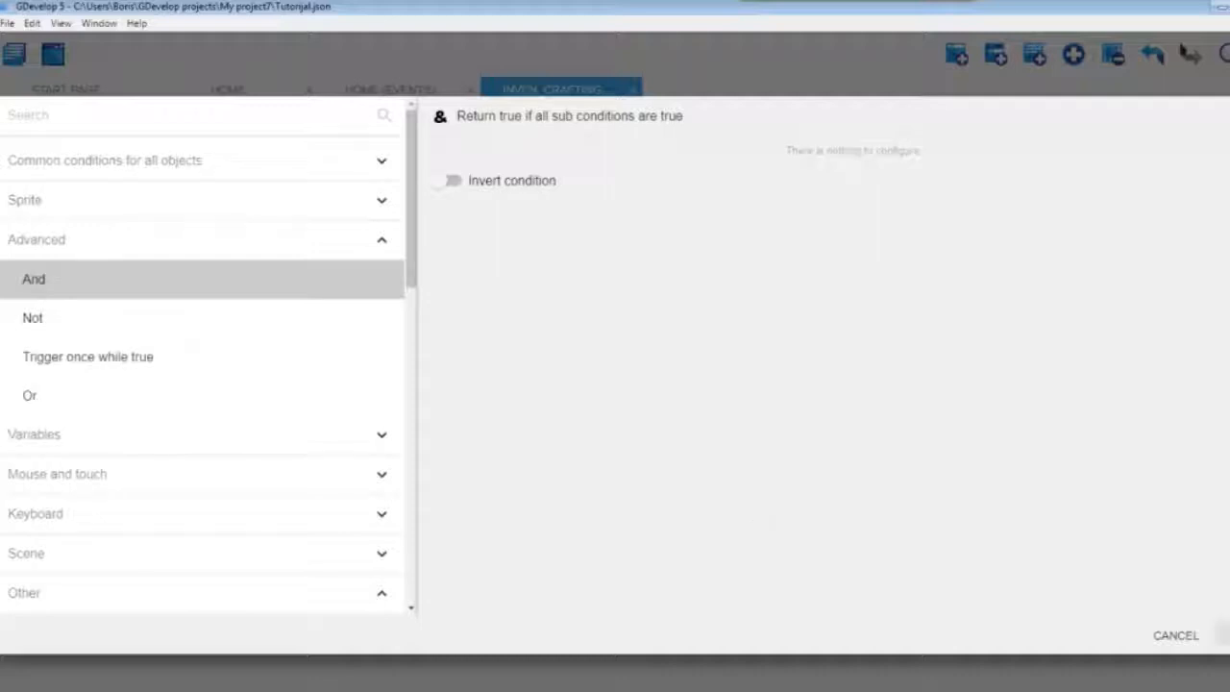
pyautogui.click(1218, 635)
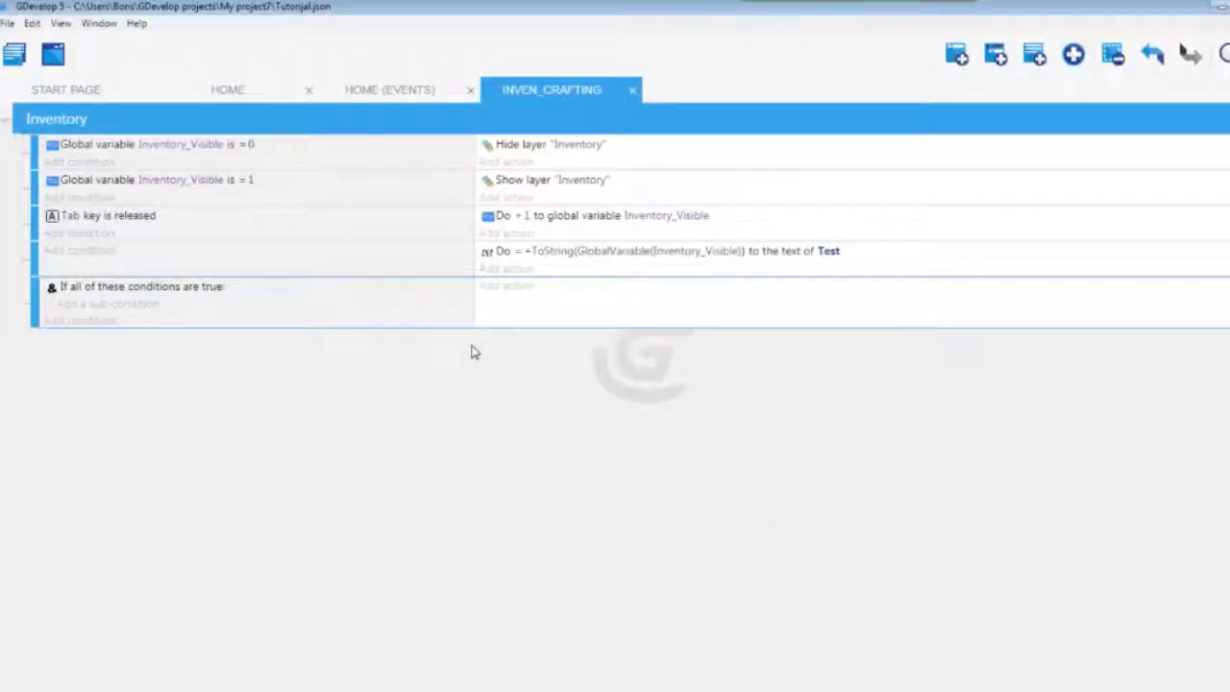
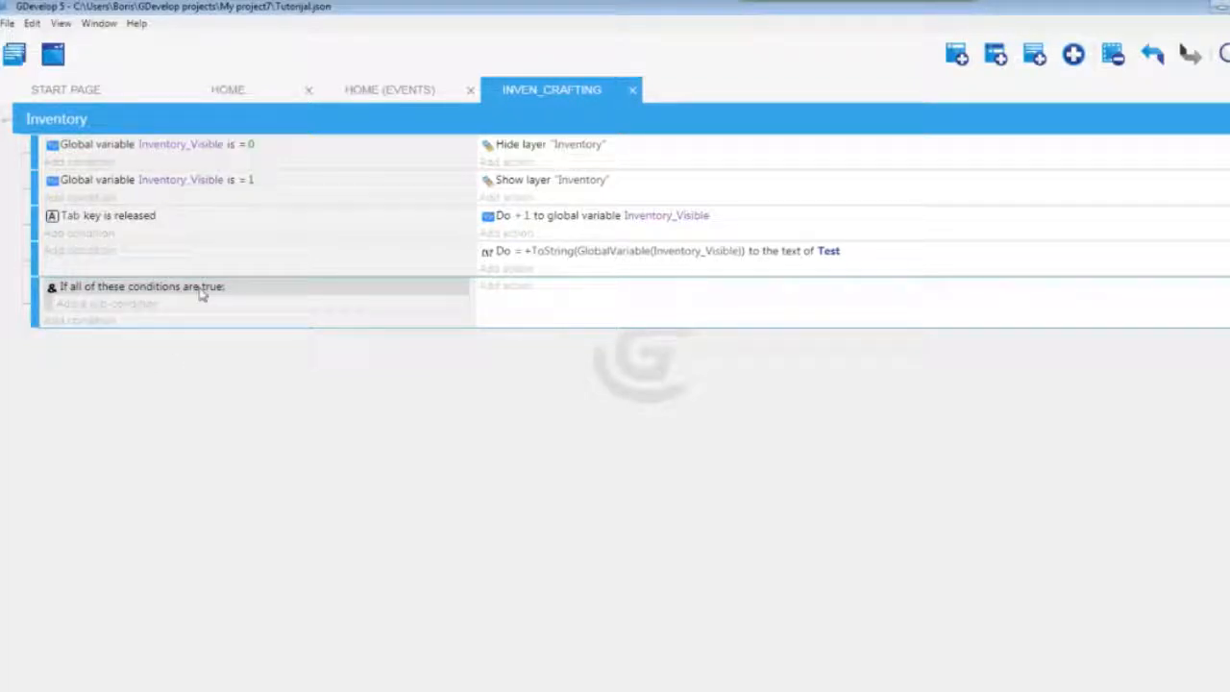
# Add a sub-condition to the And condition testing that the "Inventory" layer is visible
pyautogui.click(103, 305)
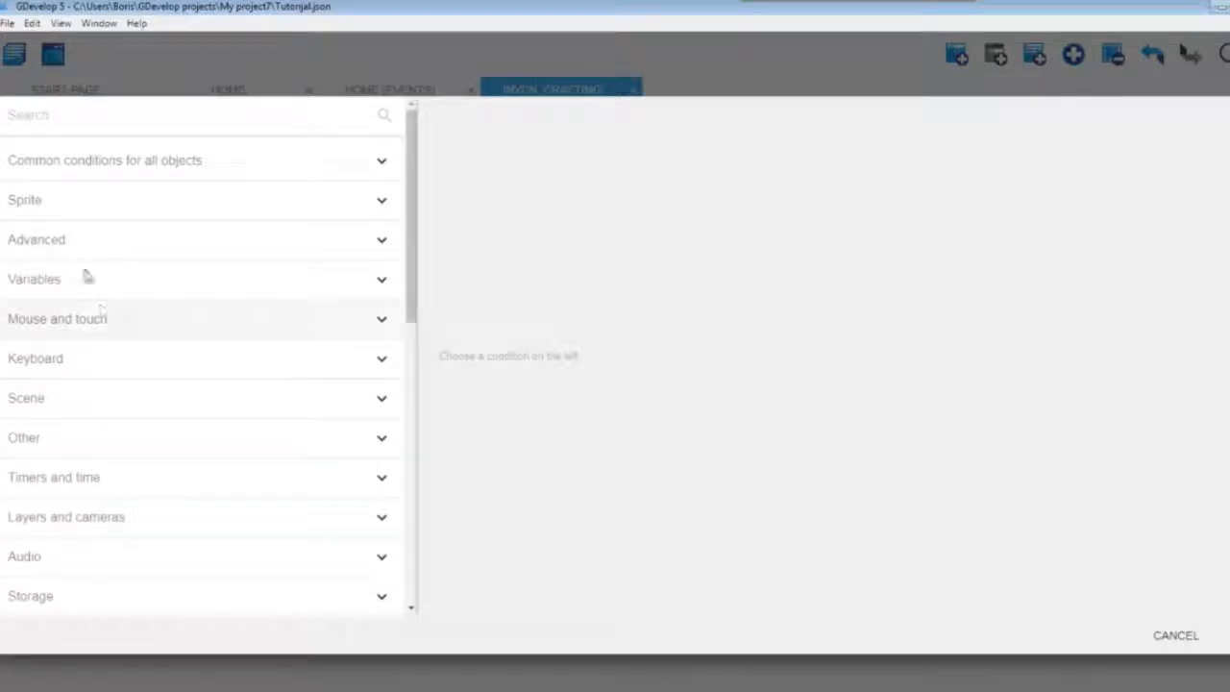
pyautogui.click(116, 518)
pyautogui.scroll(-3, 123, 519)
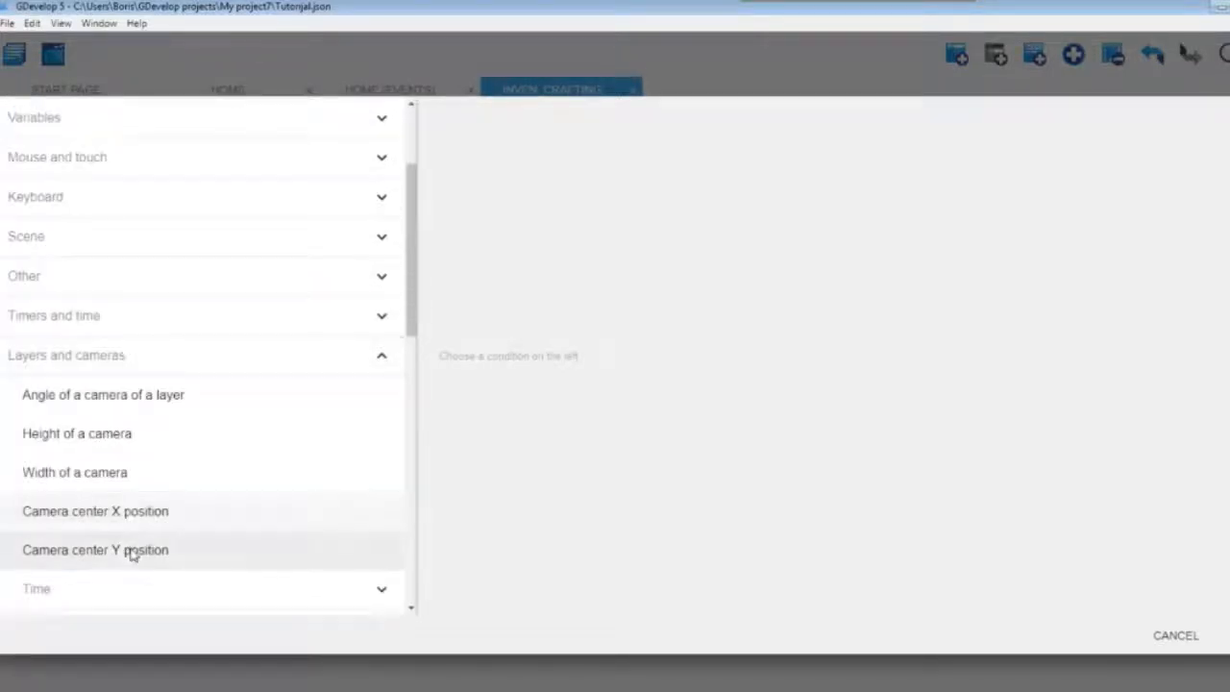
pyautogui.scroll(-4, 131, 552)
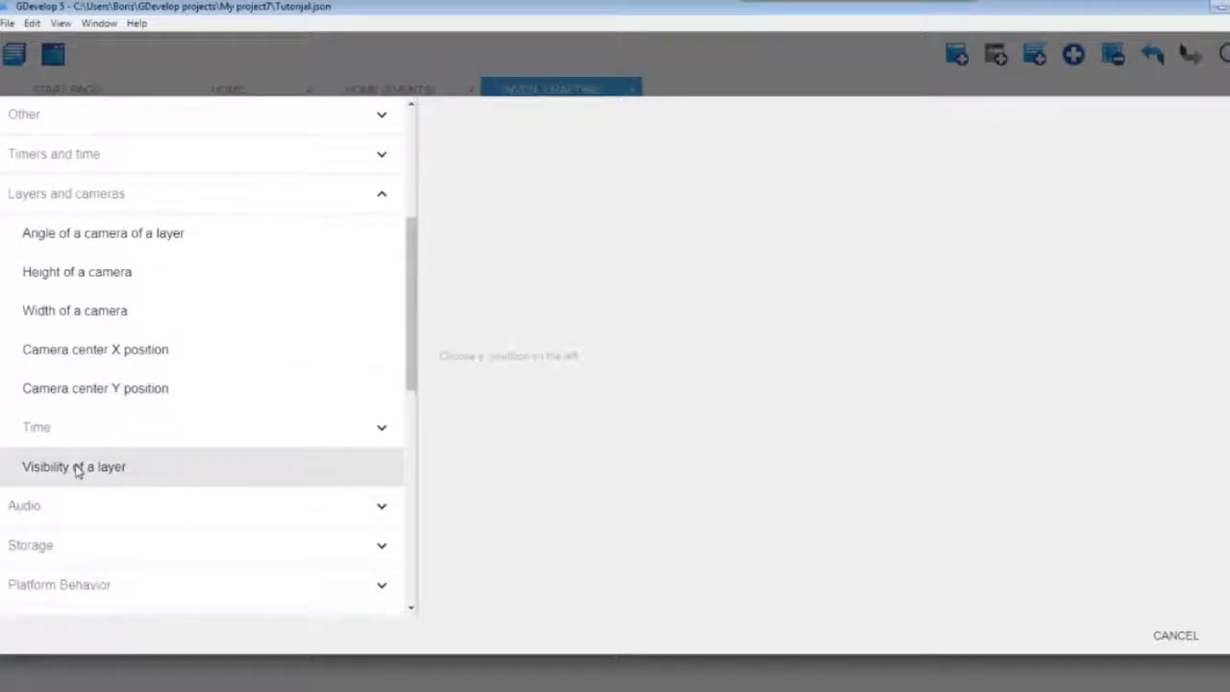
pyautogui.click(77, 468)
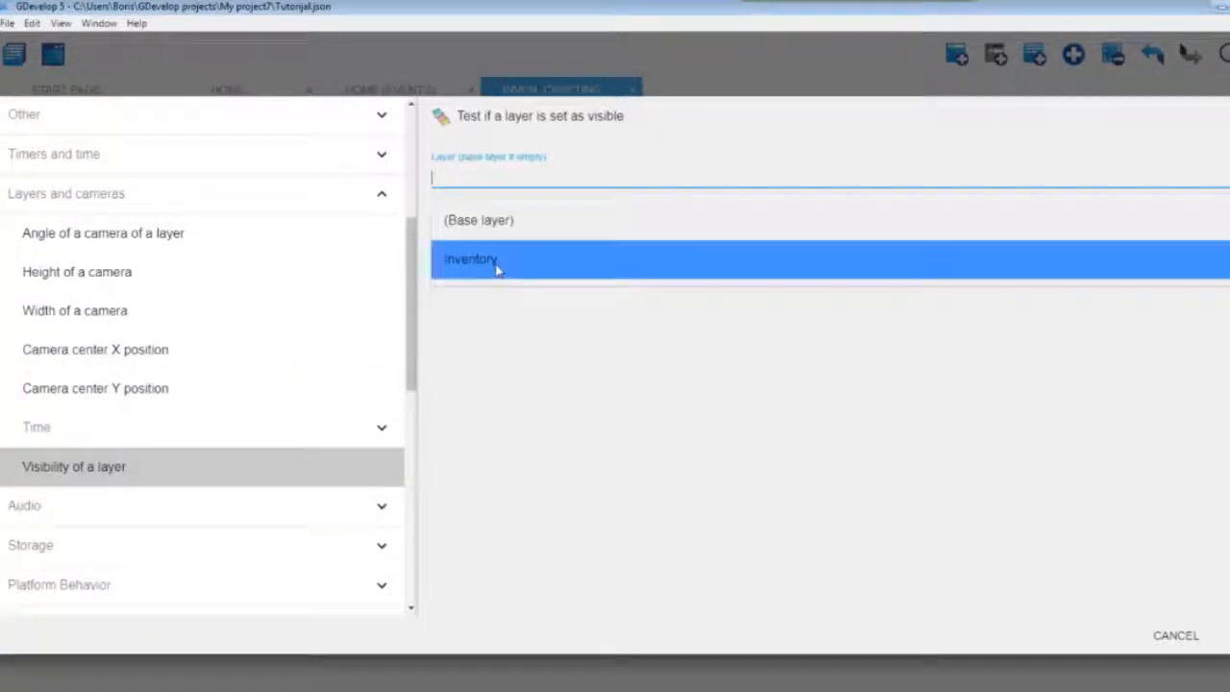
pyautogui.click(498, 267)
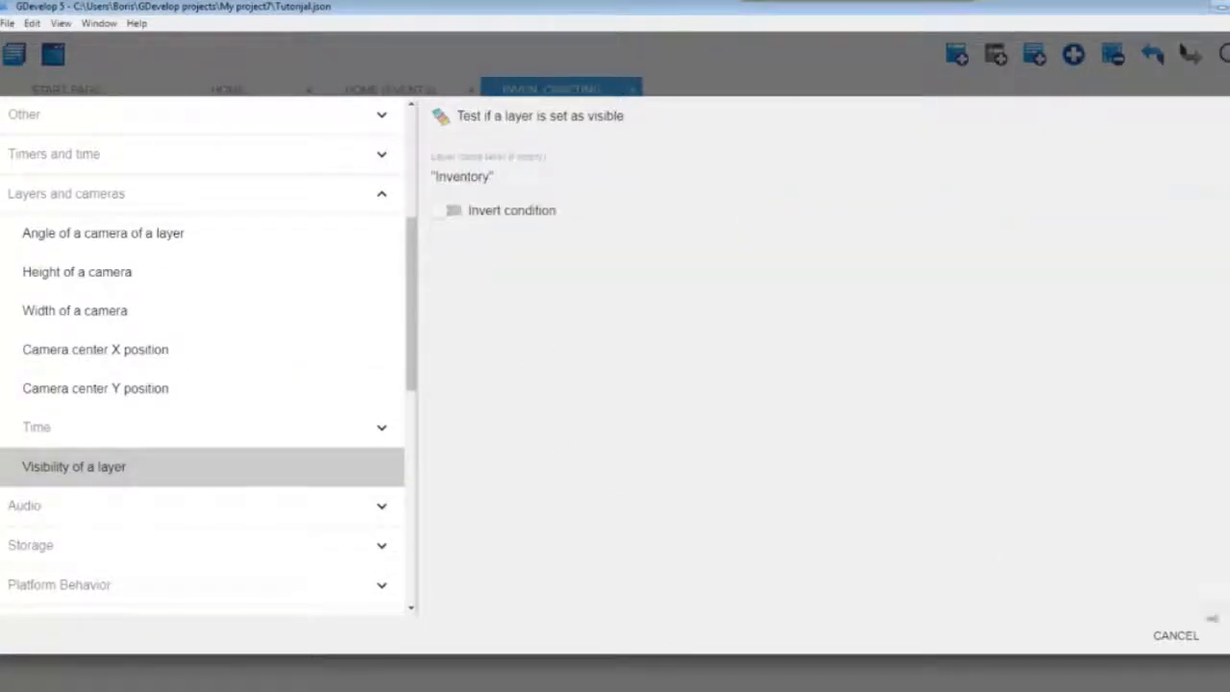
pyautogui.click(1222, 635)
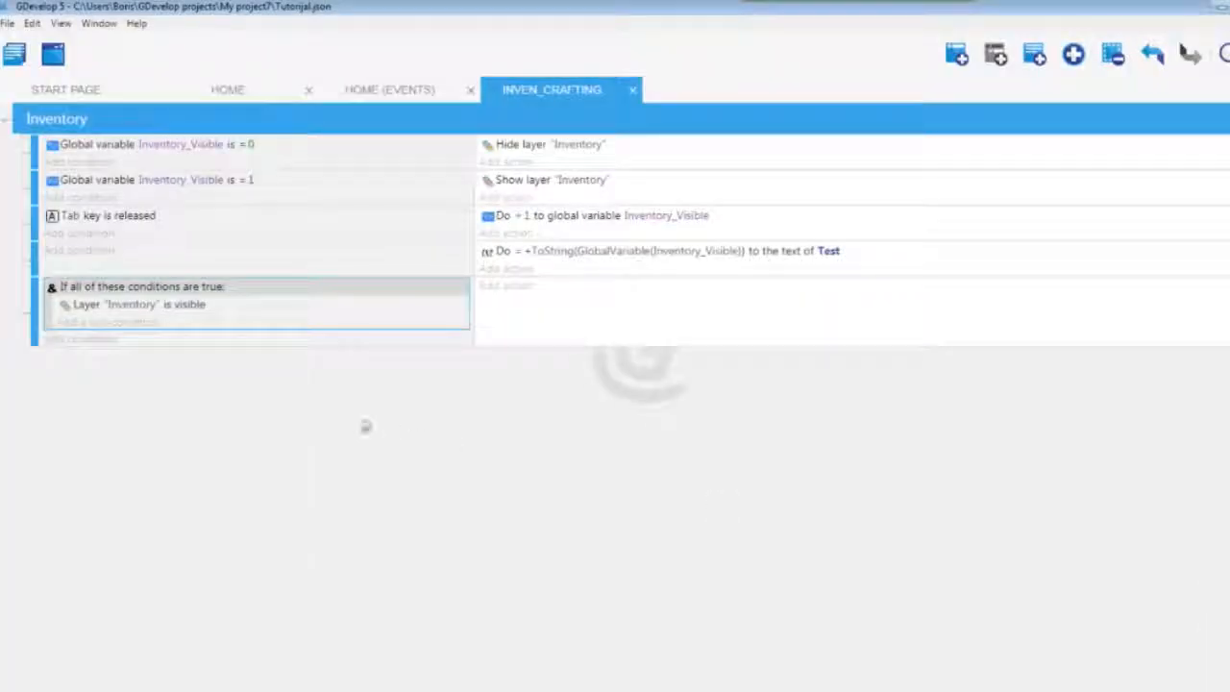
# Add a sub-condition to the And condition testing that global variable Inventory_Visible equals 1
pyautogui.click(103, 325)
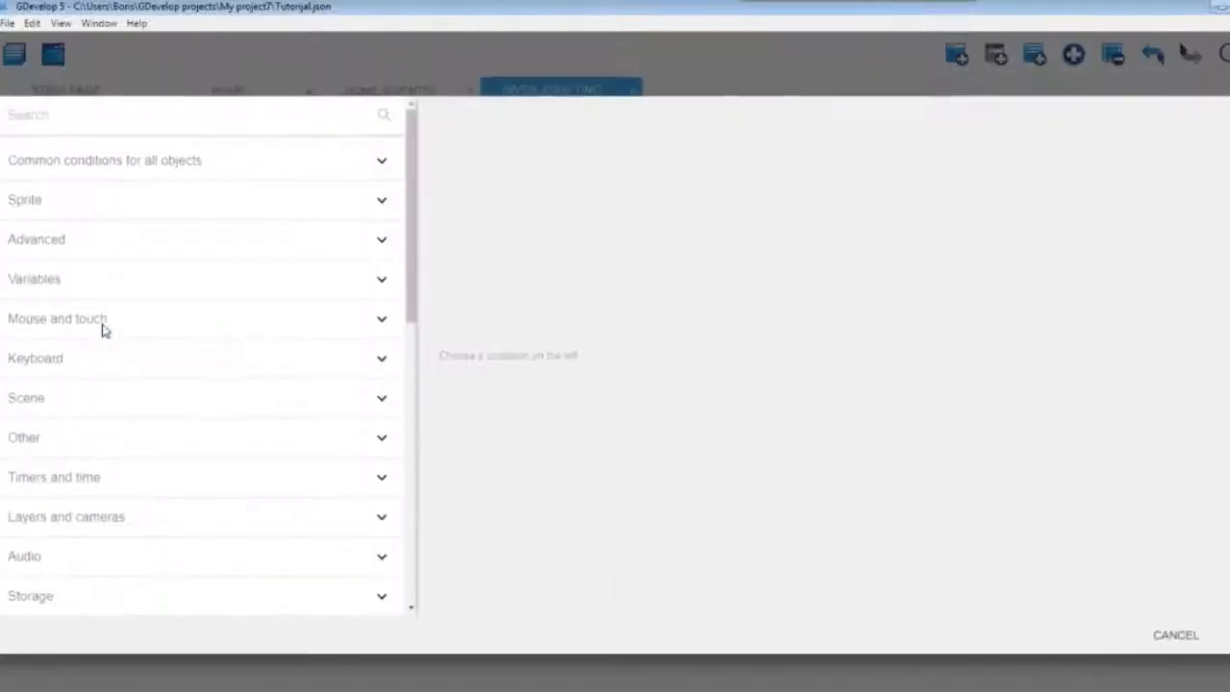
pyautogui.click(61, 278)
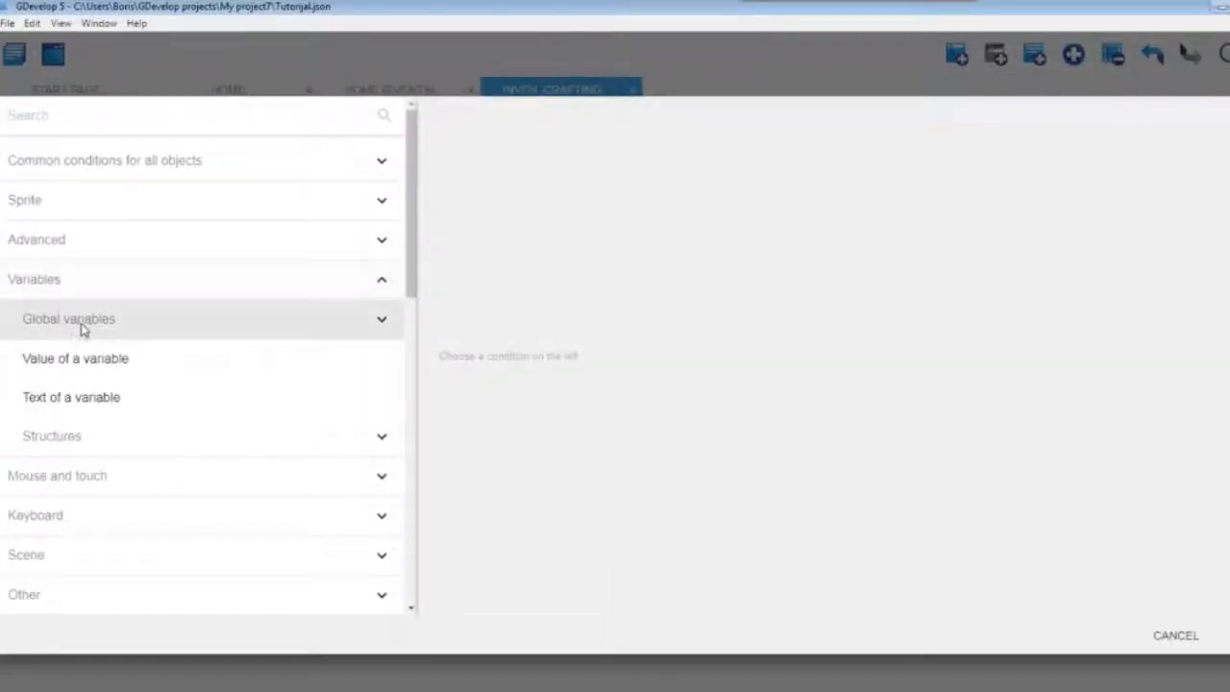
pyautogui.click(79, 328)
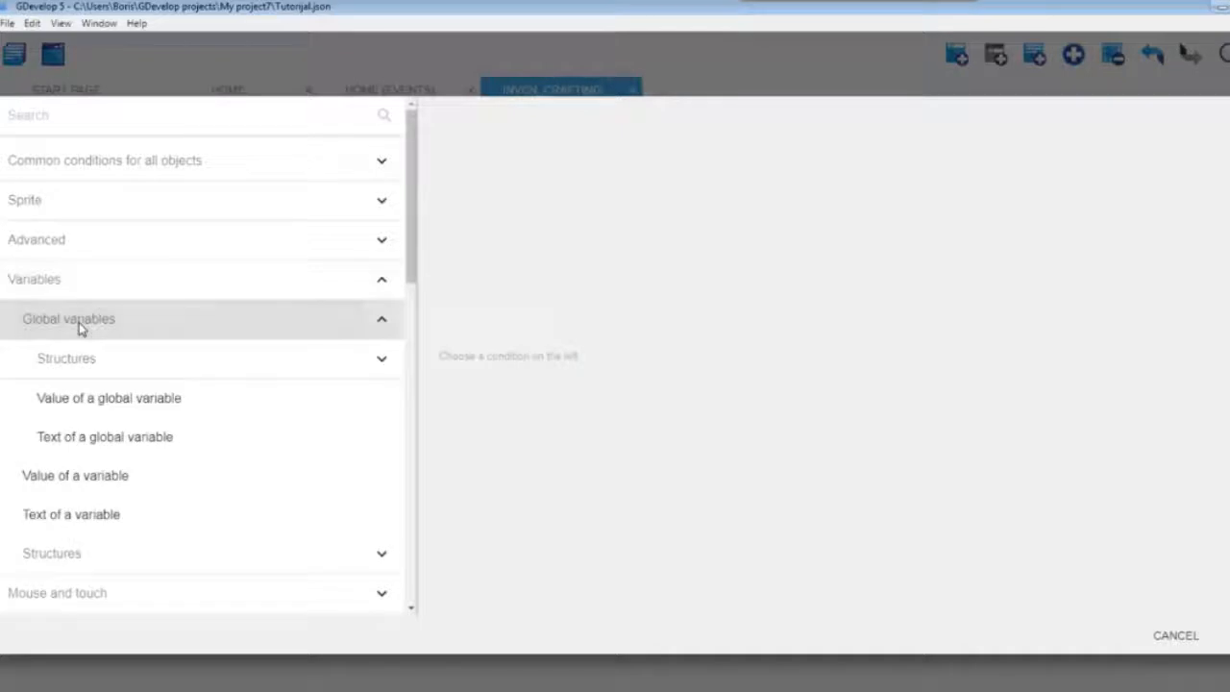
pyautogui.click(121, 403)
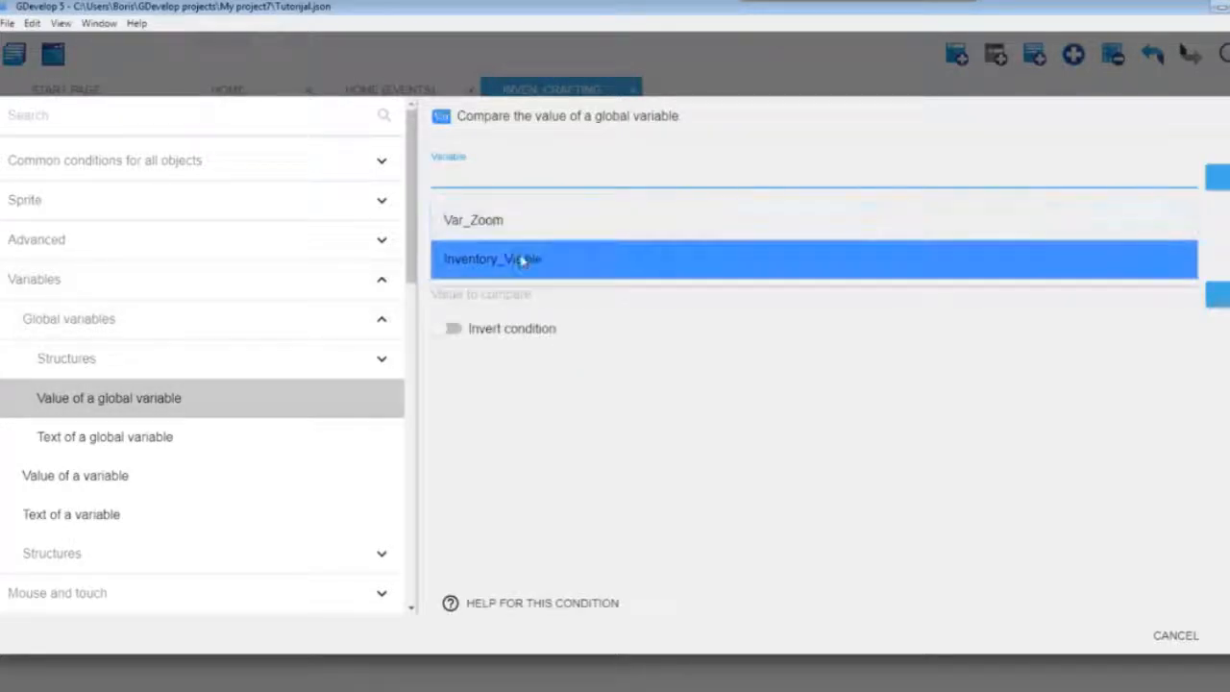
pyautogui.click(515, 258)
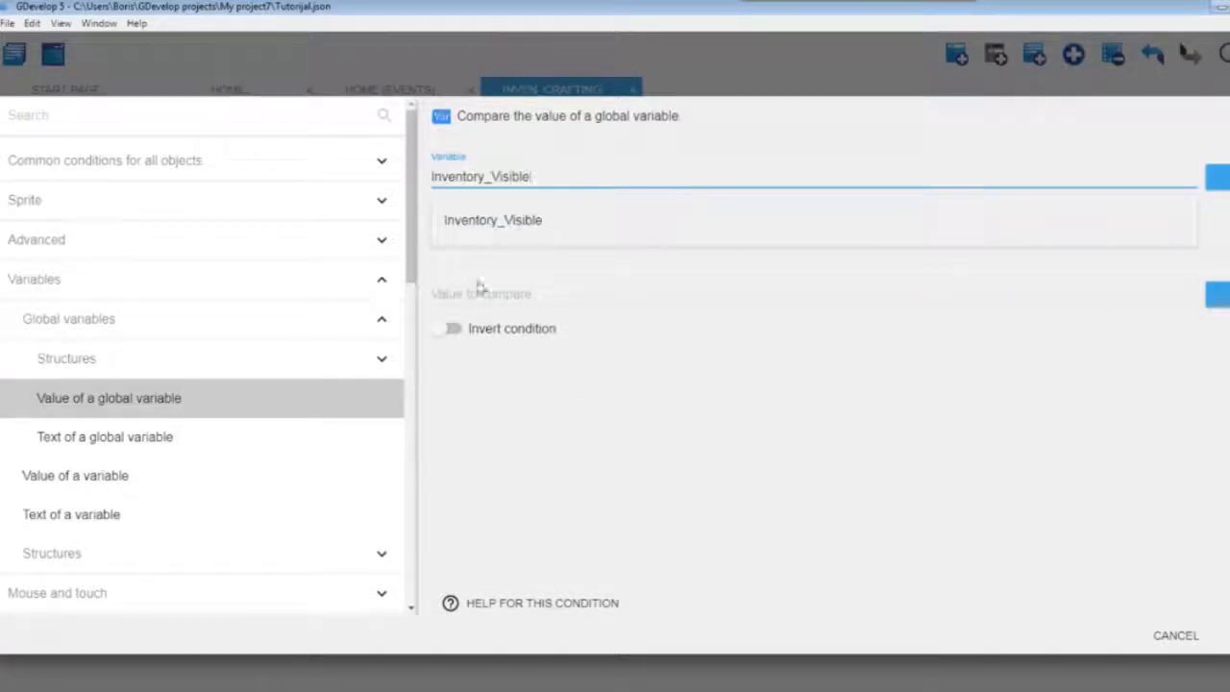
pyautogui.click(475, 244)
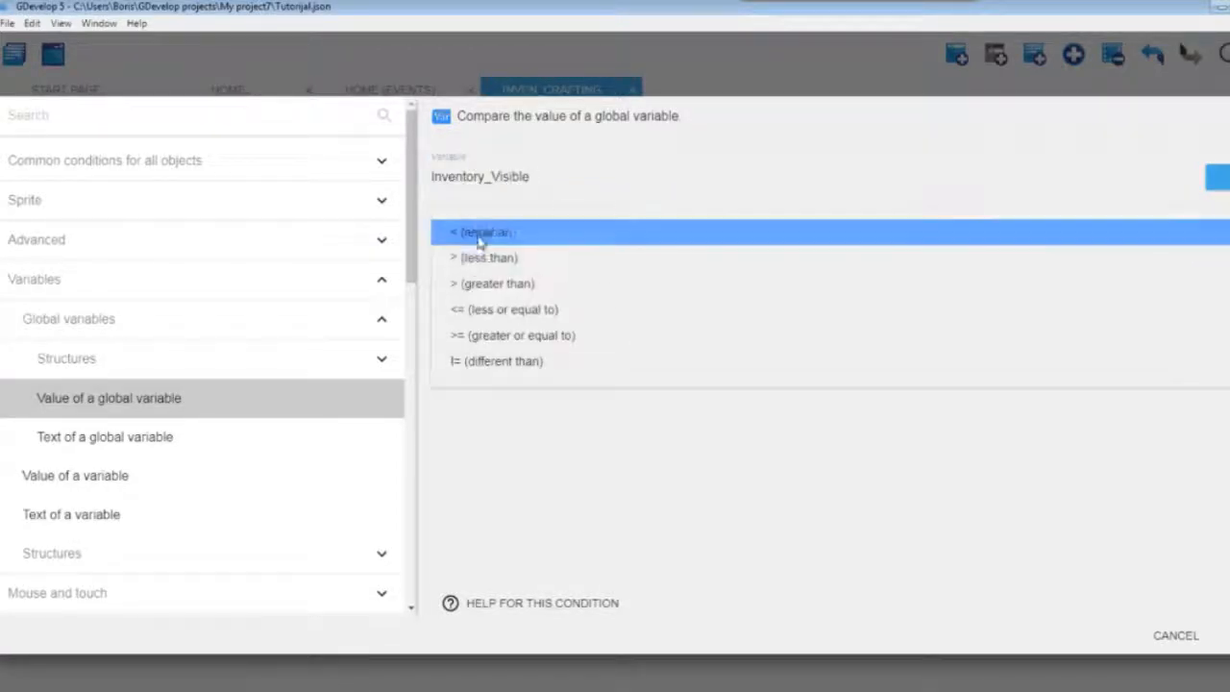
pyautogui.click(476, 233)
pyautogui.click(472, 288)
pyautogui.write('1')
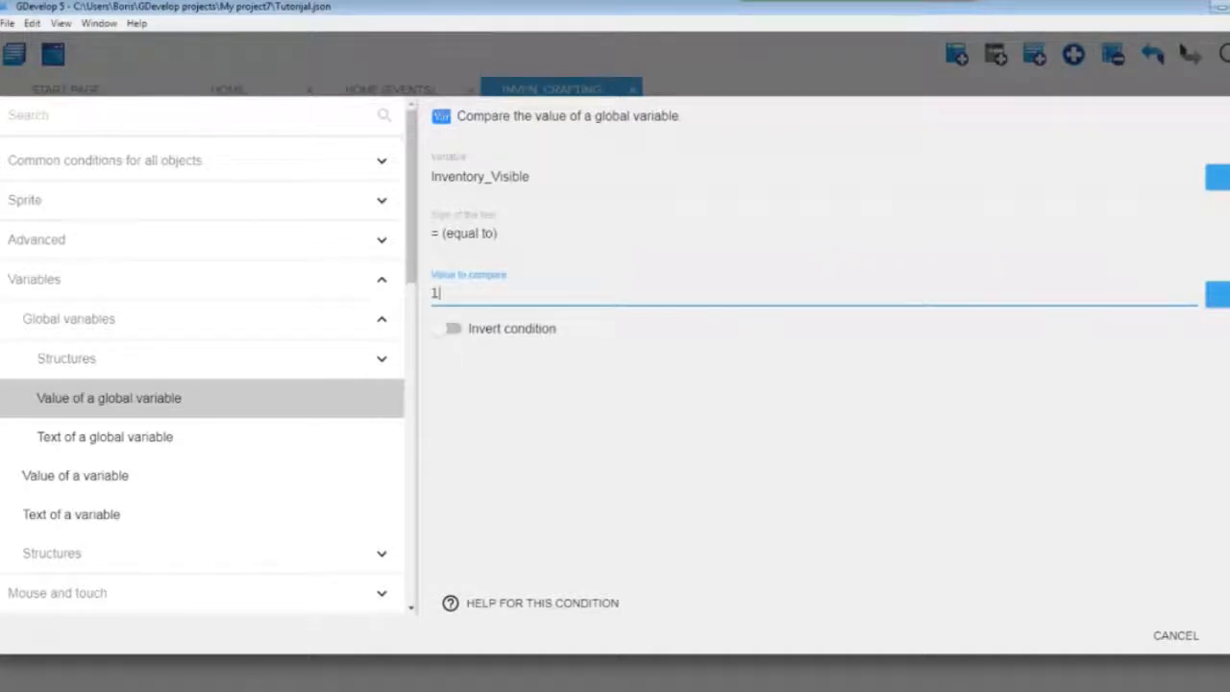
pyautogui.click(1221, 636)
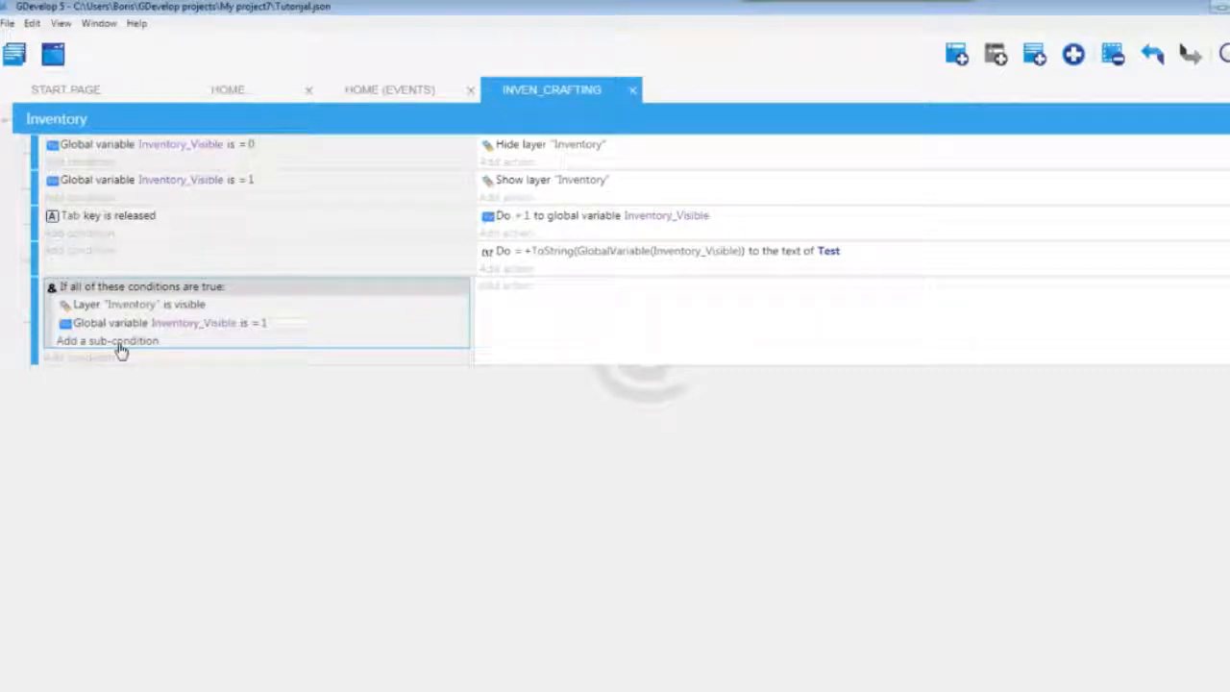
# Copy the "Tab key is released" condition from the third event into the And condition's sub-conditions
pyautogui.rightClick(117, 230)
pyautogui.click(127, 231)
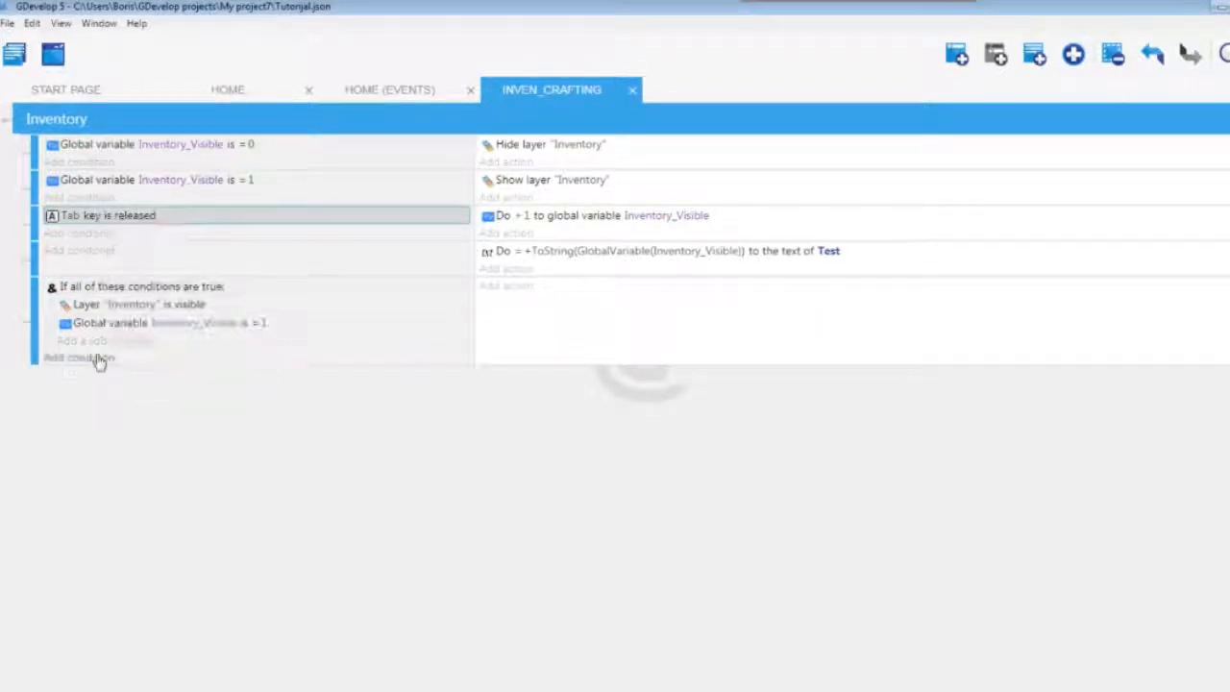
pyautogui.rightClick(119, 358)
pyautogui.click(129, 356)
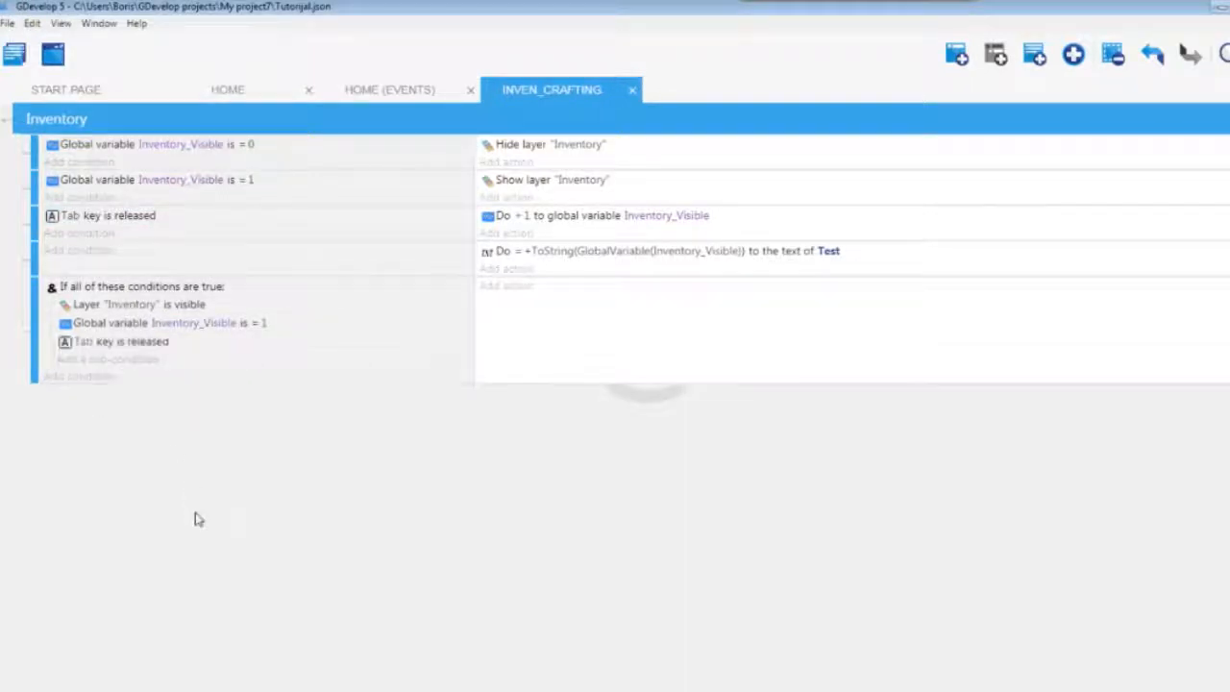
# Copy the Tab event's Inventory_Visible action and paste it into the fifth event's actions
pyautogui.rightClick(562, 217)
pyautogui.click(590, 227)
pyautogui.rightClick(534, 288)
pyautogui.click(548, 300)
# Change the pasted action in the fifth event so that it sets global variable Inventory_Visible to 0
pyautogui.click(526, 289)
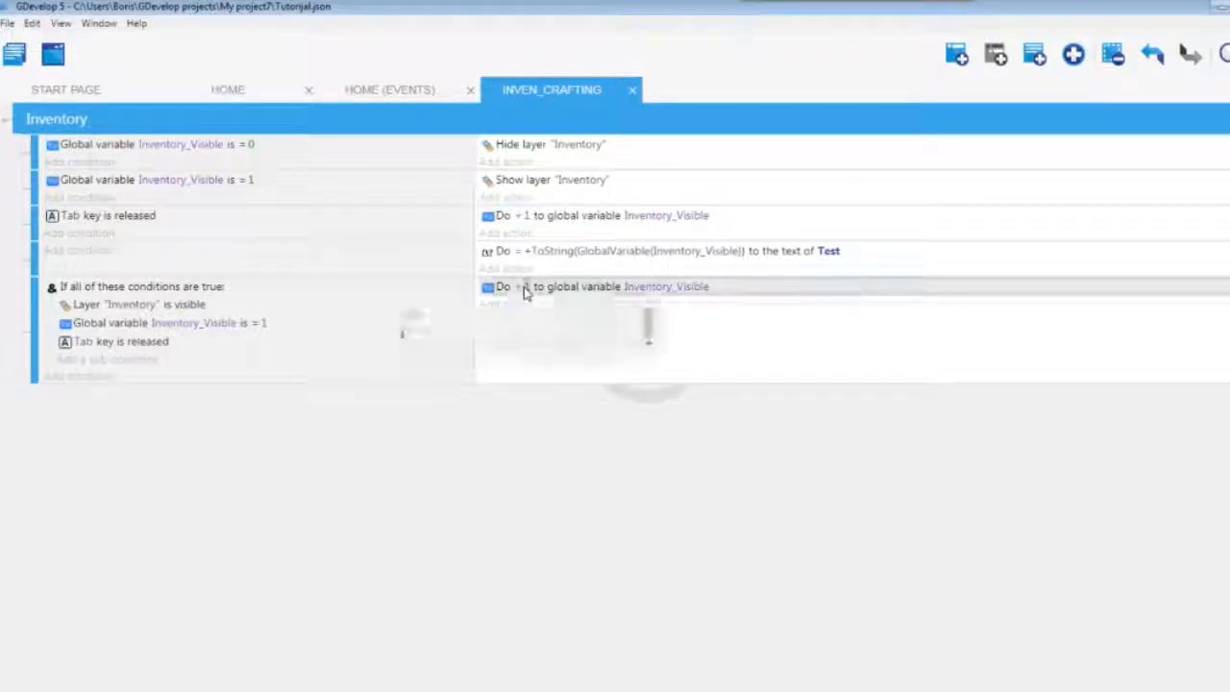
pyautogui.click(561, 293)
pyautogui.doubleClick(561, 293)
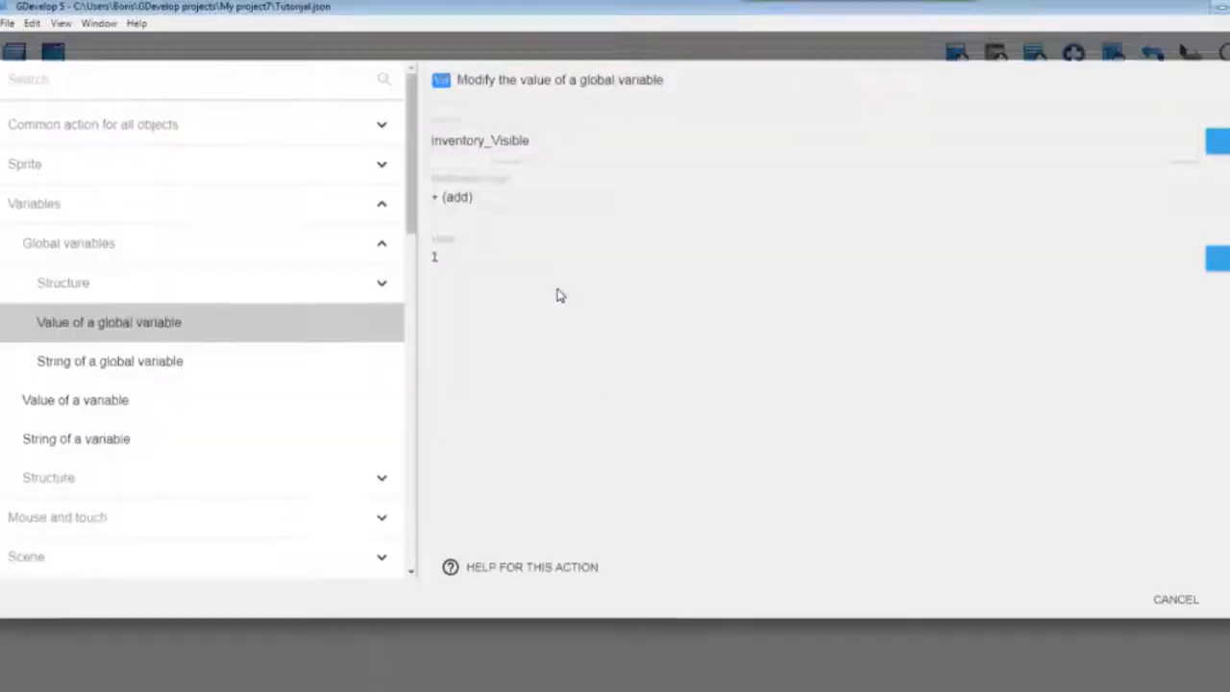
pyautogui.click(450, 233)
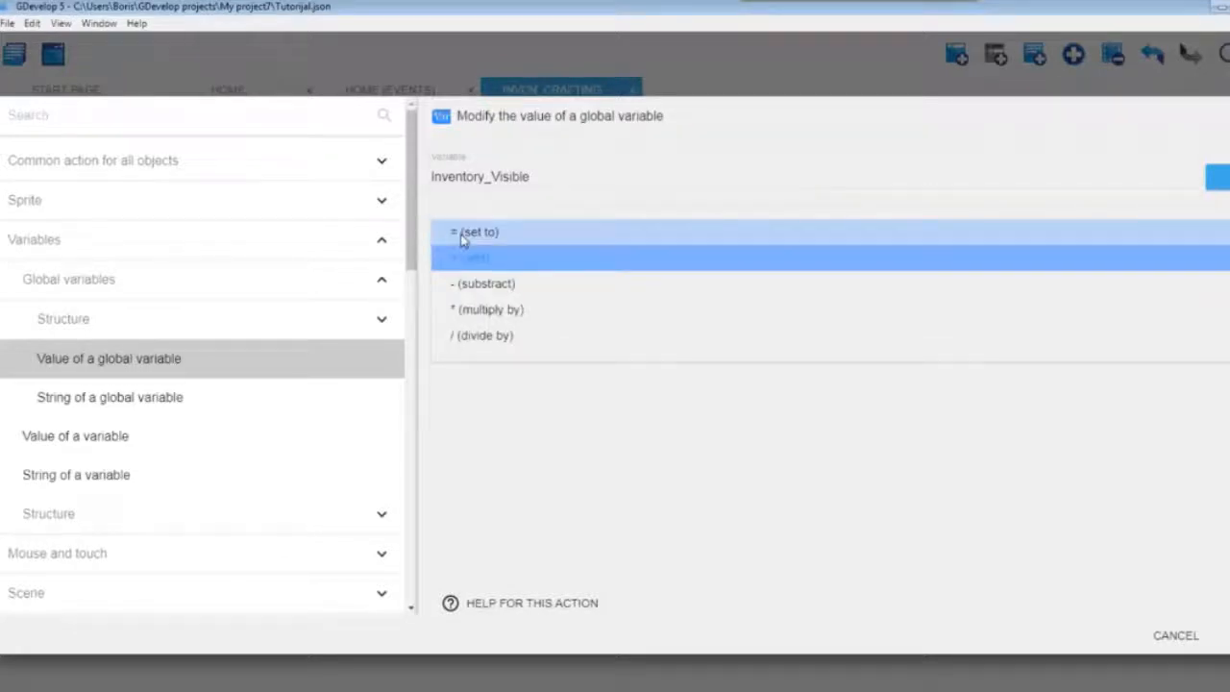
pyautogui.click(466, 233)
pyautogui.doubleClick(452, 301)
pyautogui.write('0')
pyautogui.click(482, 422)
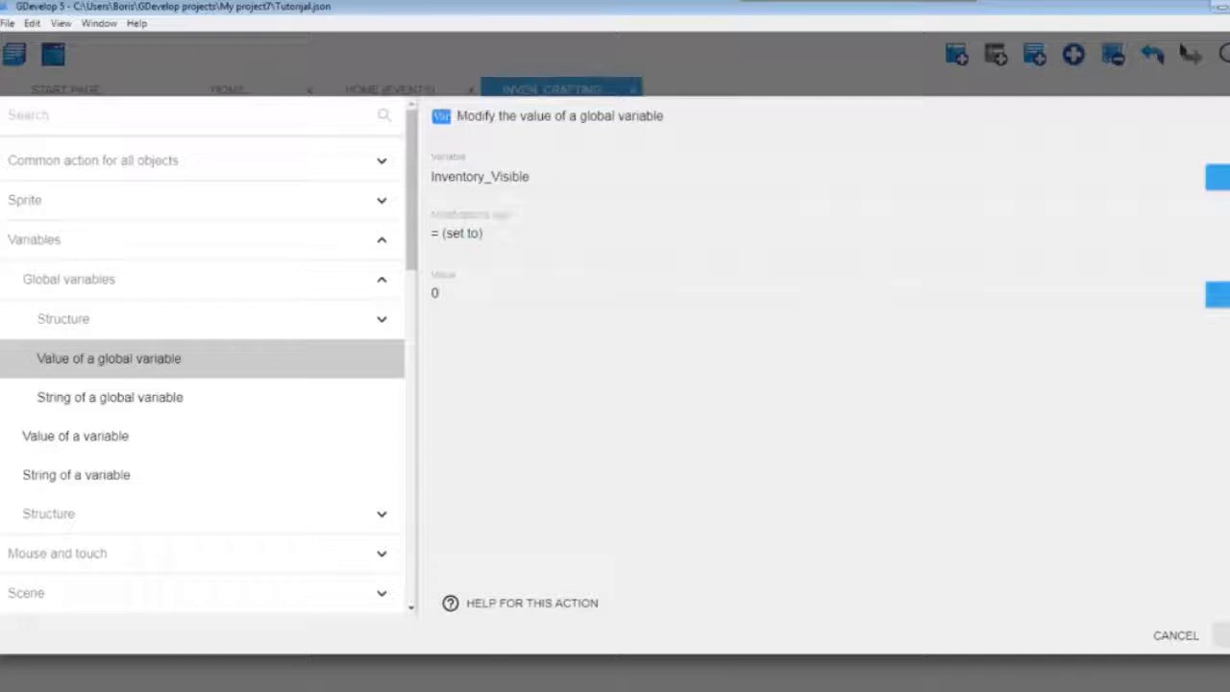
pyautogui.click(1224, 635)
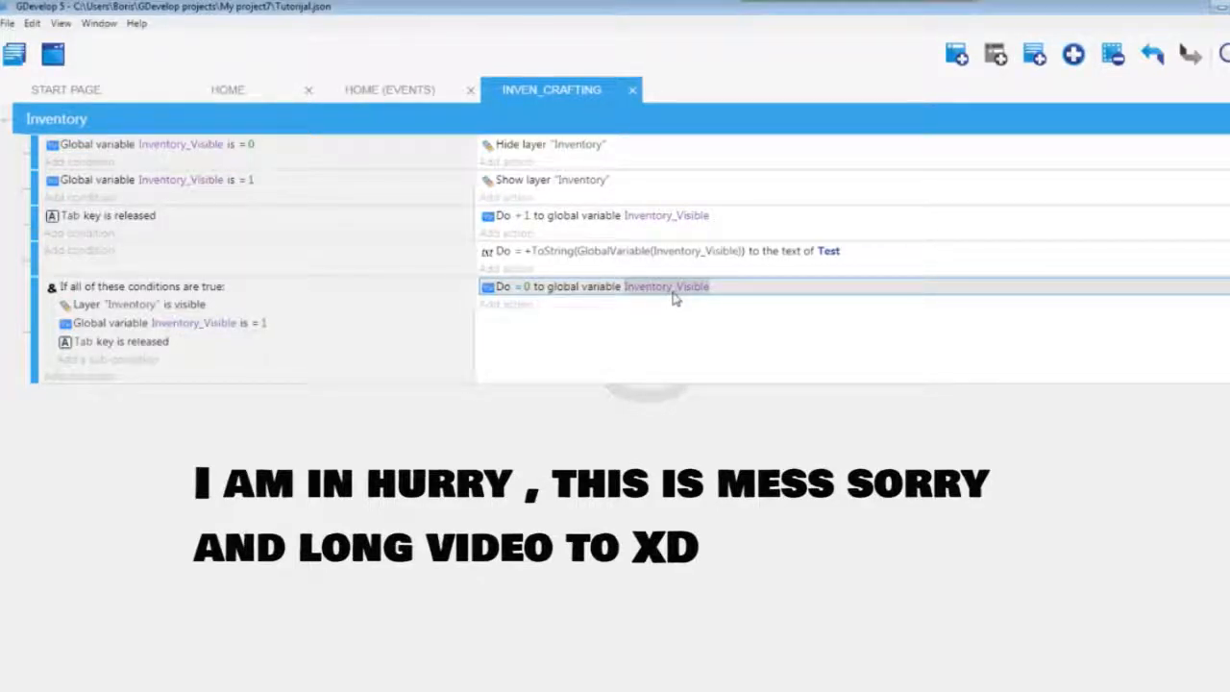
# Preview the HOME scene and test opening and closing the inventory while watching the variable counter
pyautogui.click(239, 90)
pyautogui.click(839, 55)
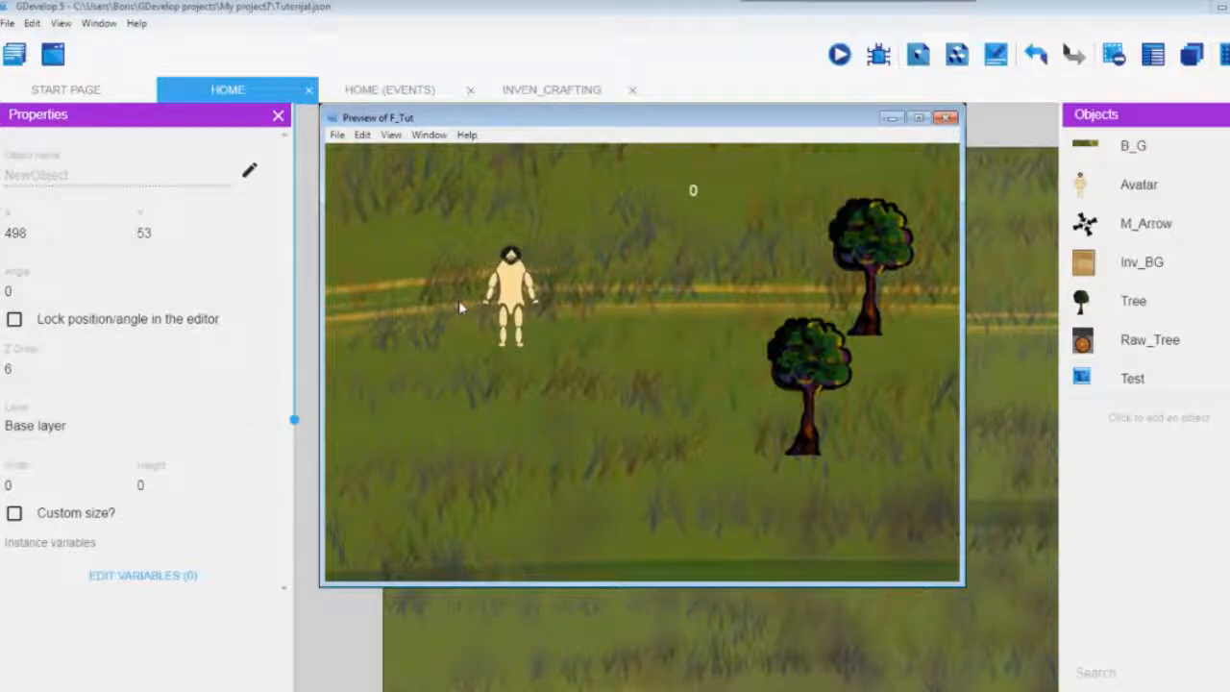
pyautogui.press('i')
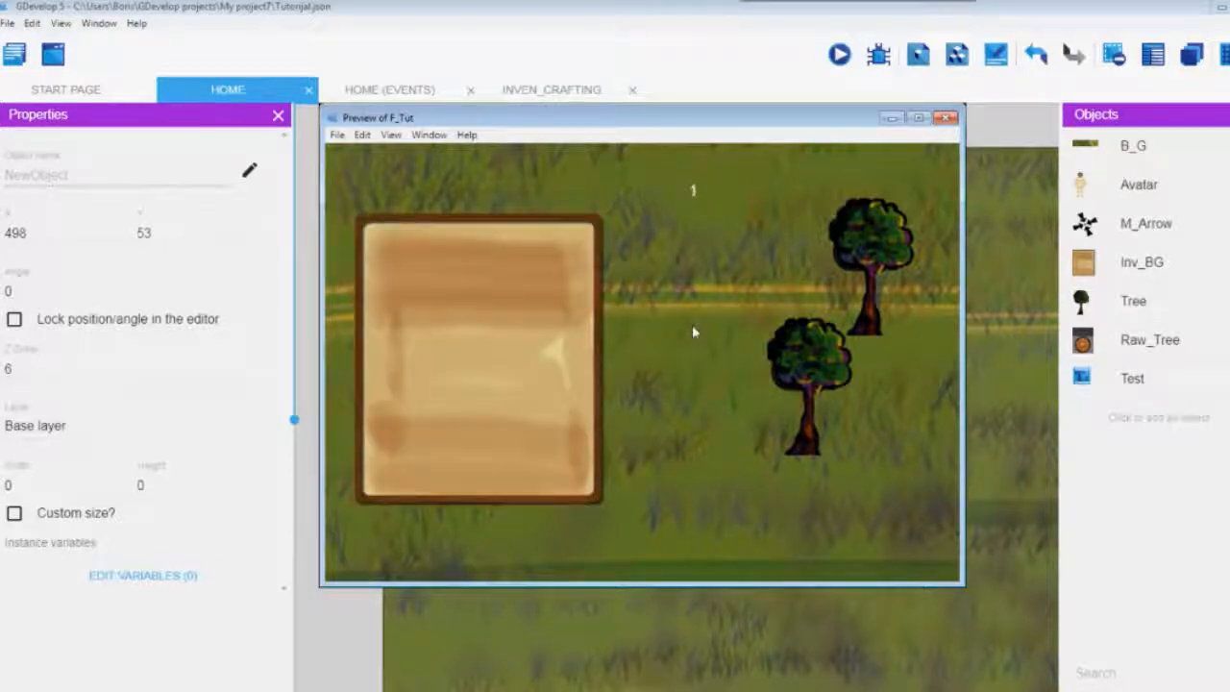
pyautogui.click(693, 193)
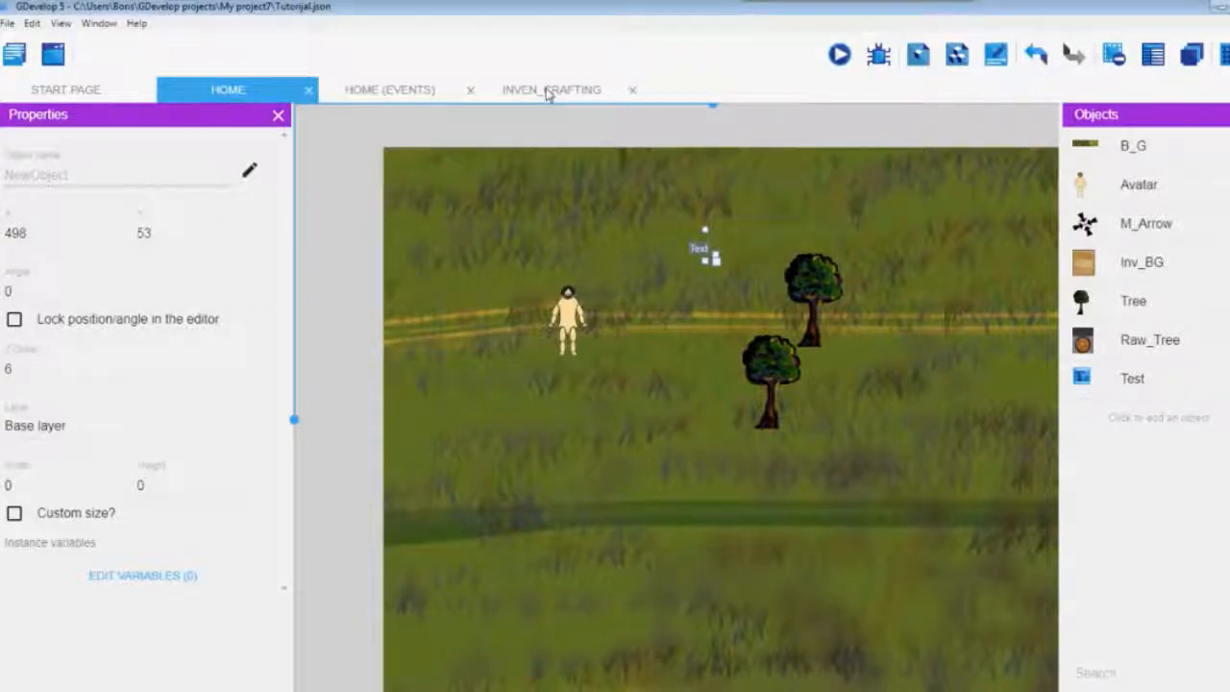
# Change the modification sign of the Tab key event's Inventory_Visible action to "= (set to)"
pyautogui.click(548, 92)
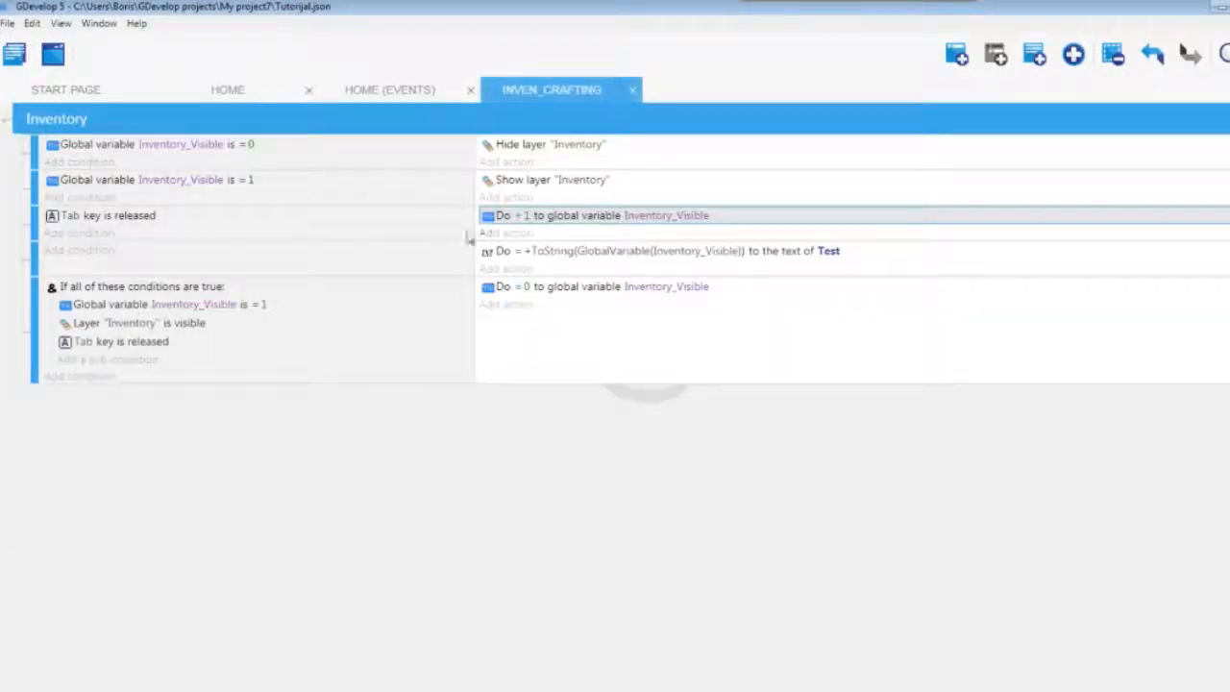
pyautogui.doubleClick(554, 225)
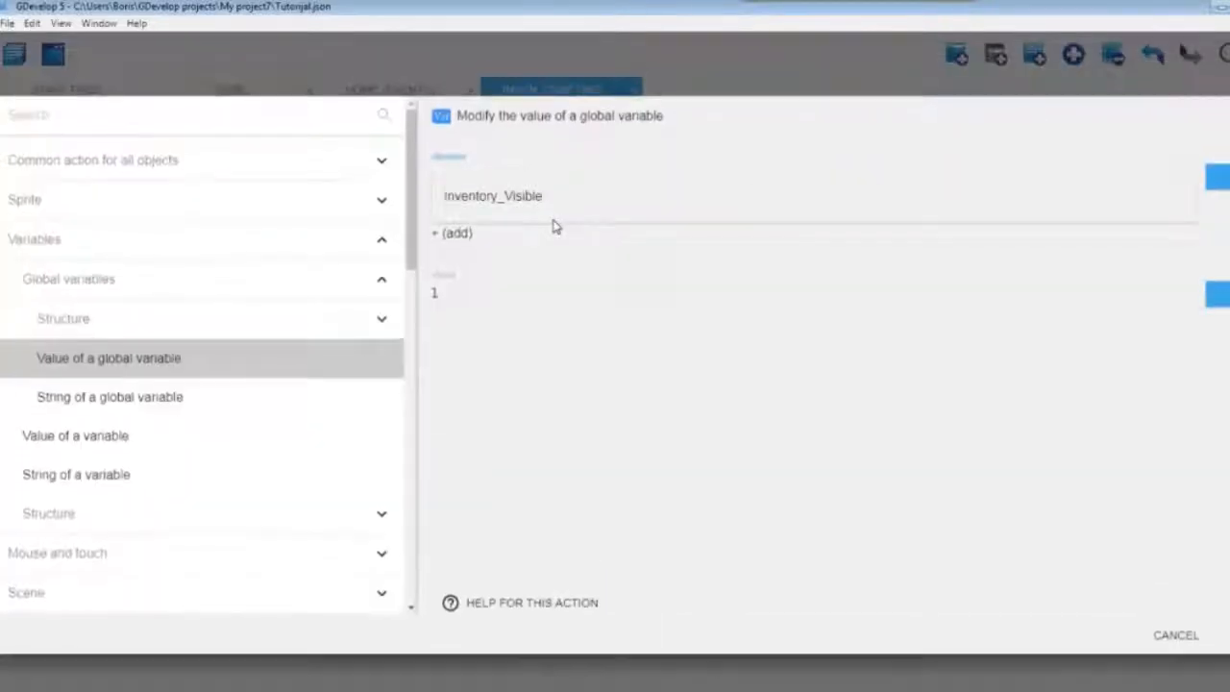
pyautogui.click(471, 240)
pyautogui.click(469, 238)
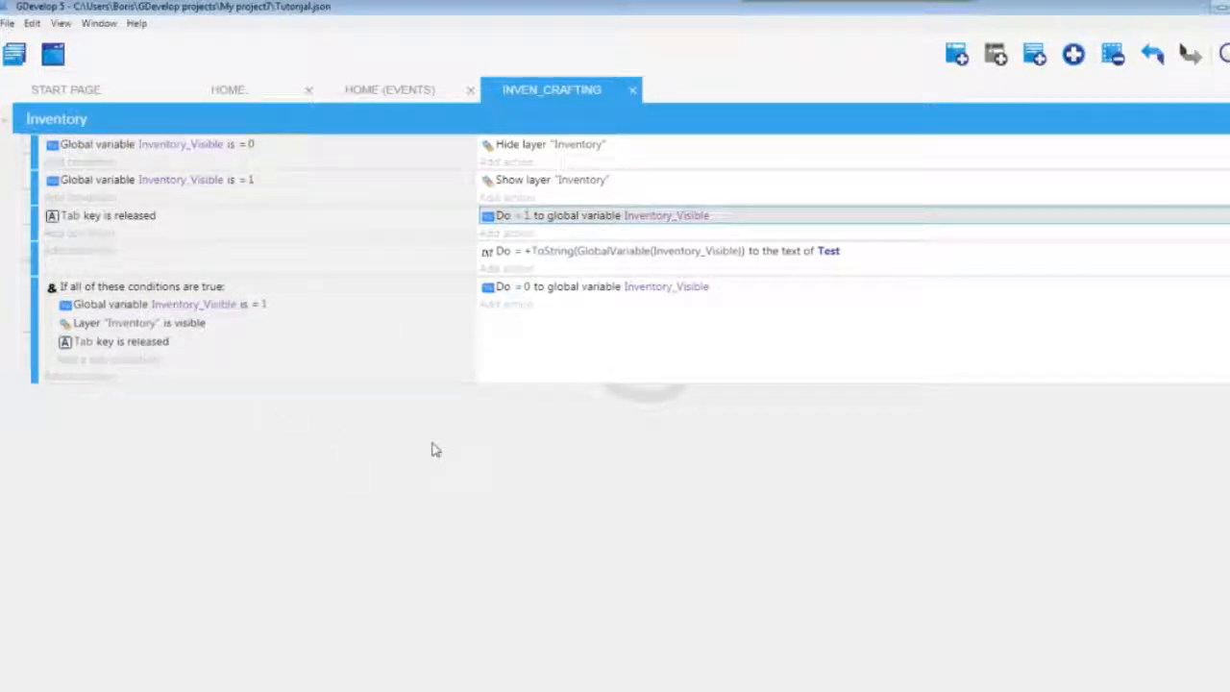
# Preview the HOME scene again to test the inventory toggle, close the preview and return to the HOME scene editor
pyautogui.click(243, 89)
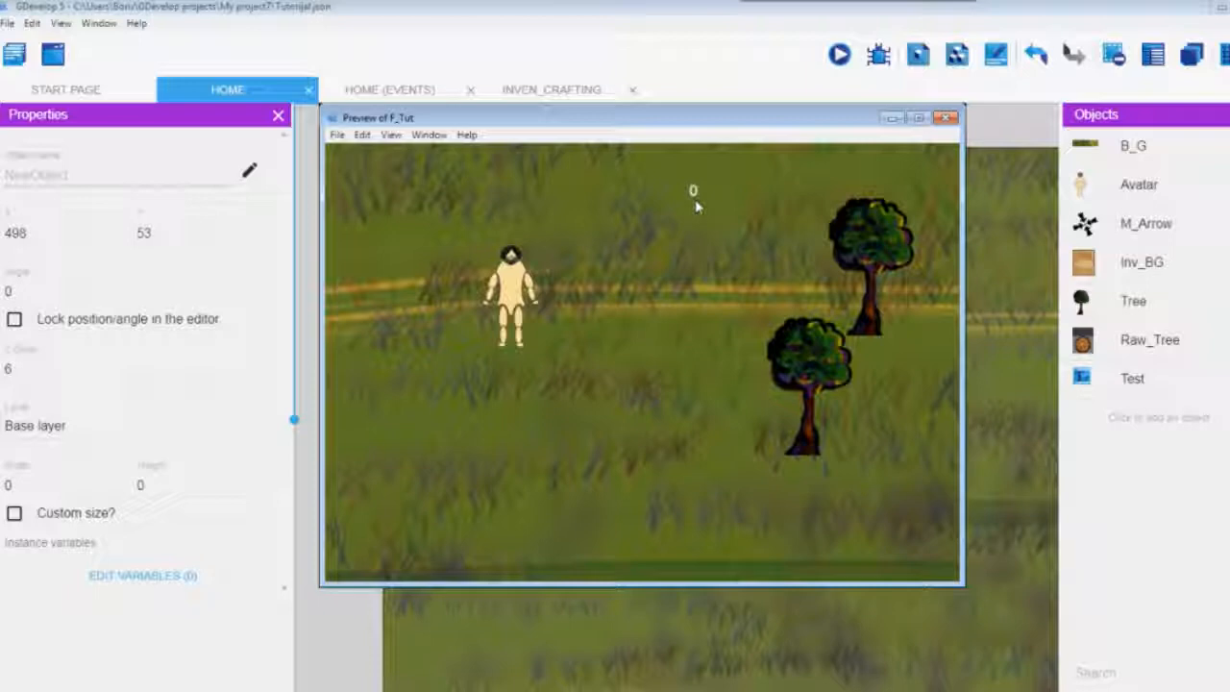
pyautogui.click(695, 212)
pyautogui.press('i')
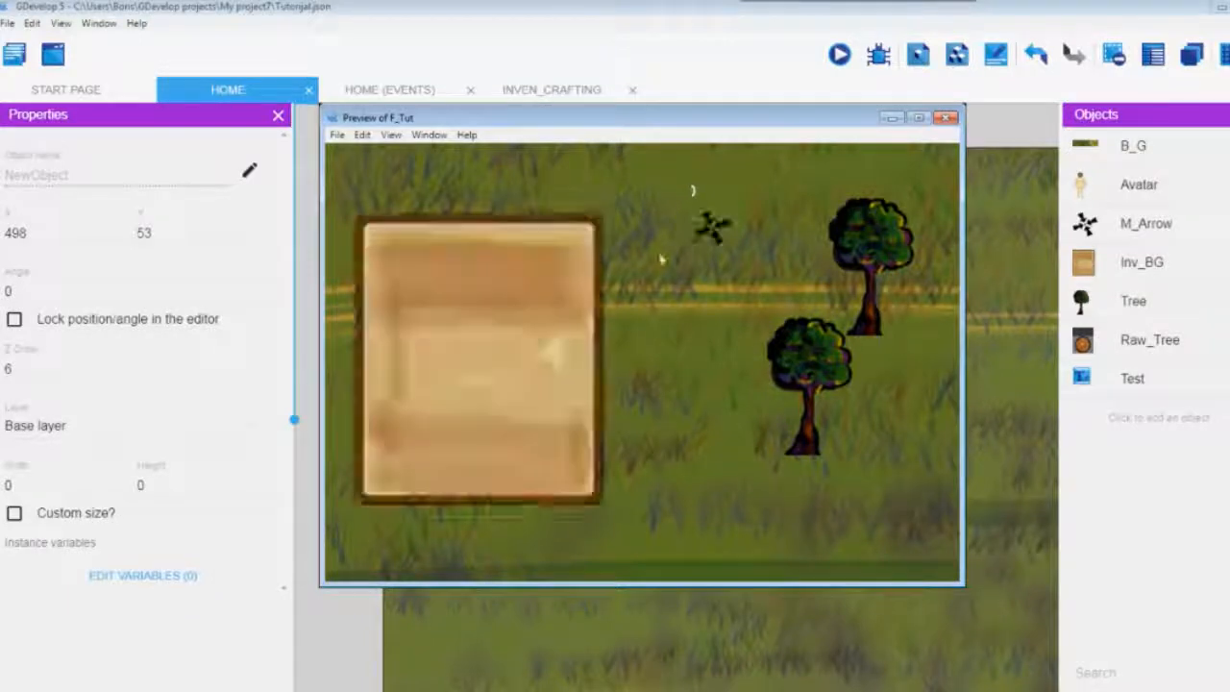
pyautogui.click(713, 345)
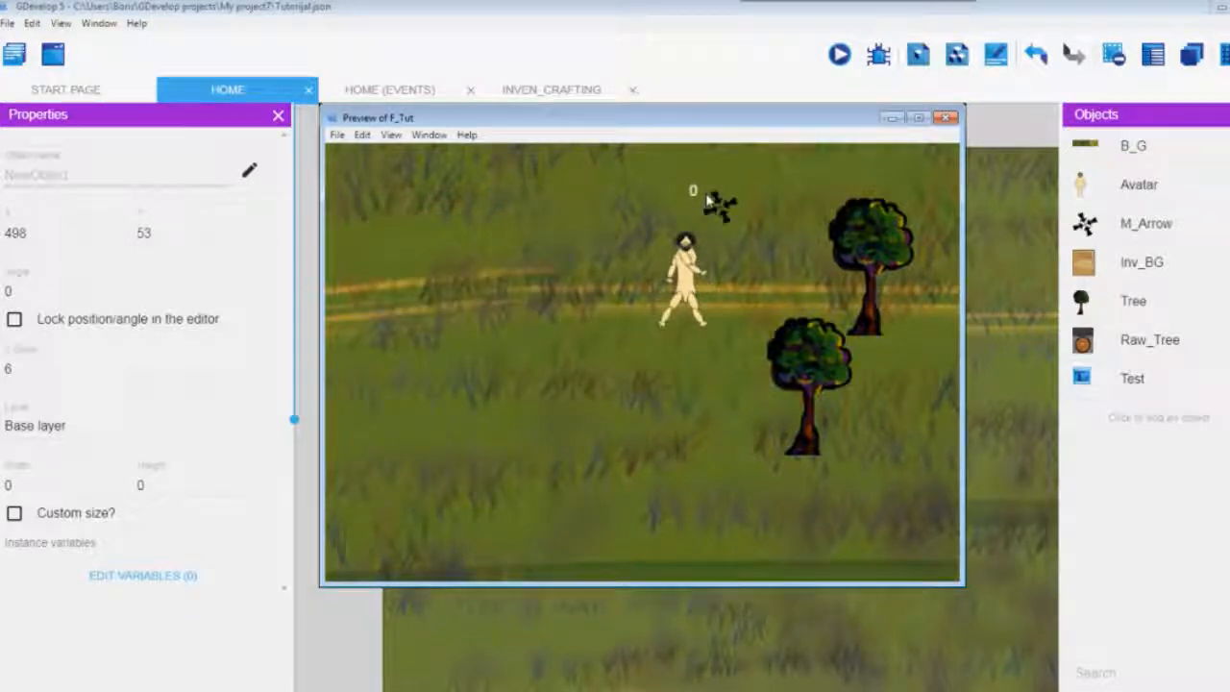
pyautogui.hotkey('alt', 'F4')
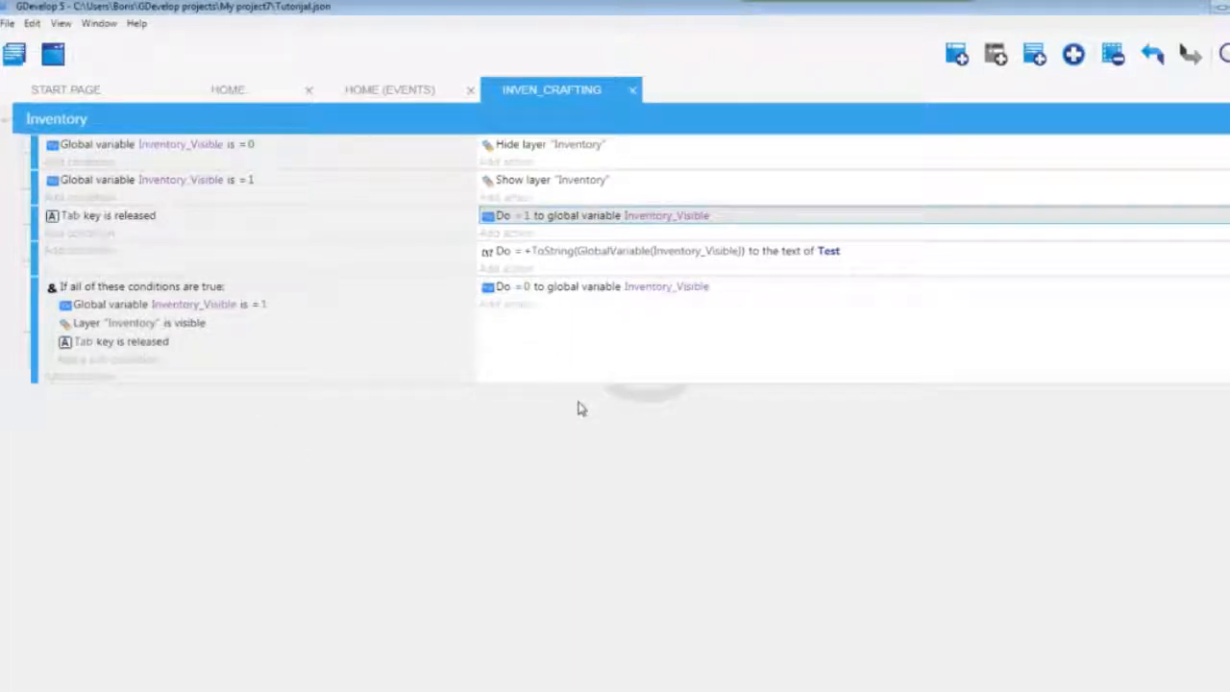
pyautogui.click(252, 90)
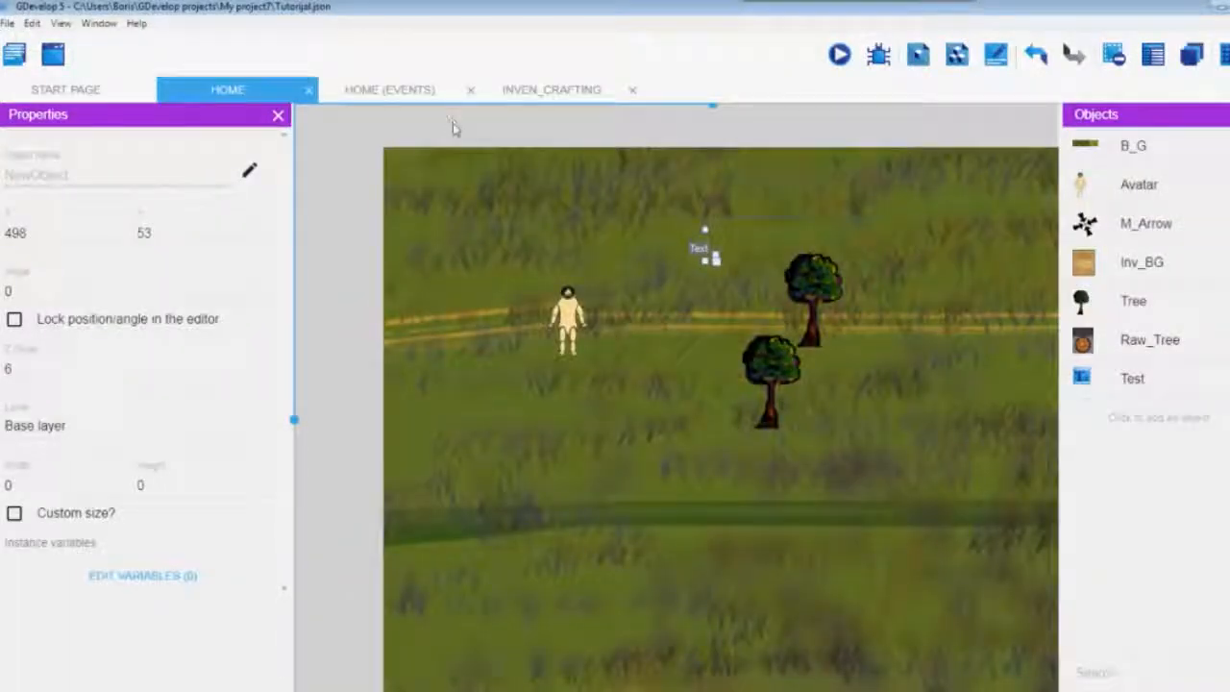